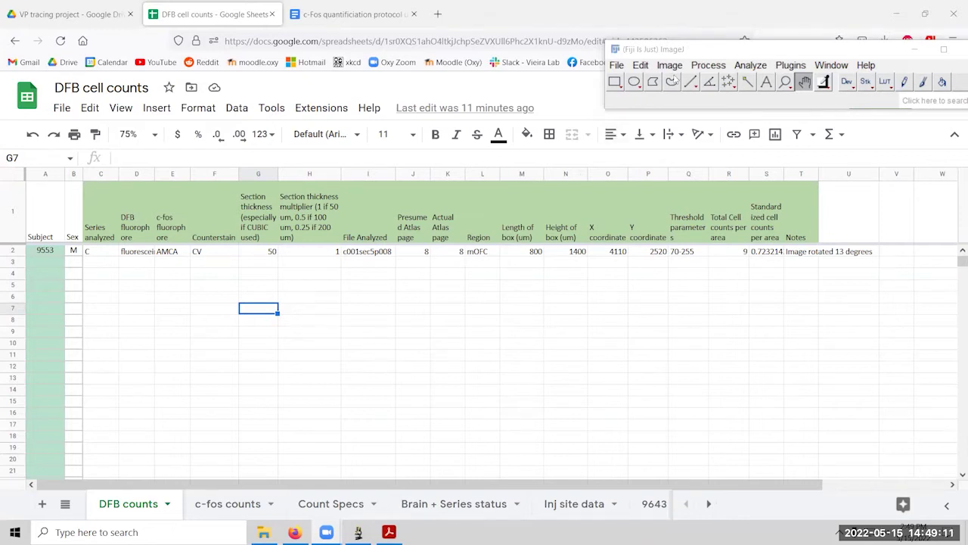
Open the c-Fos quantification protocol document and go to its beginning.
left_click(694, 49)
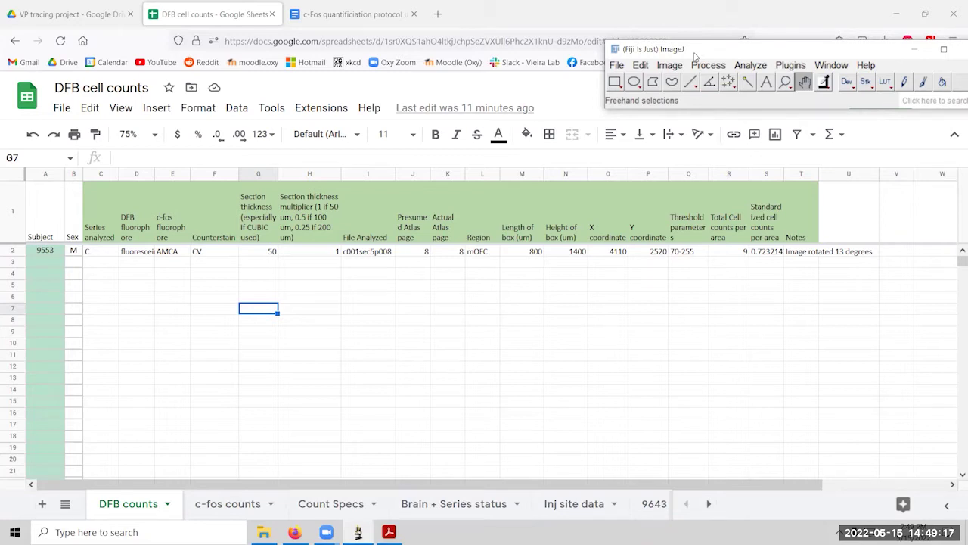
left_click(379, 15)
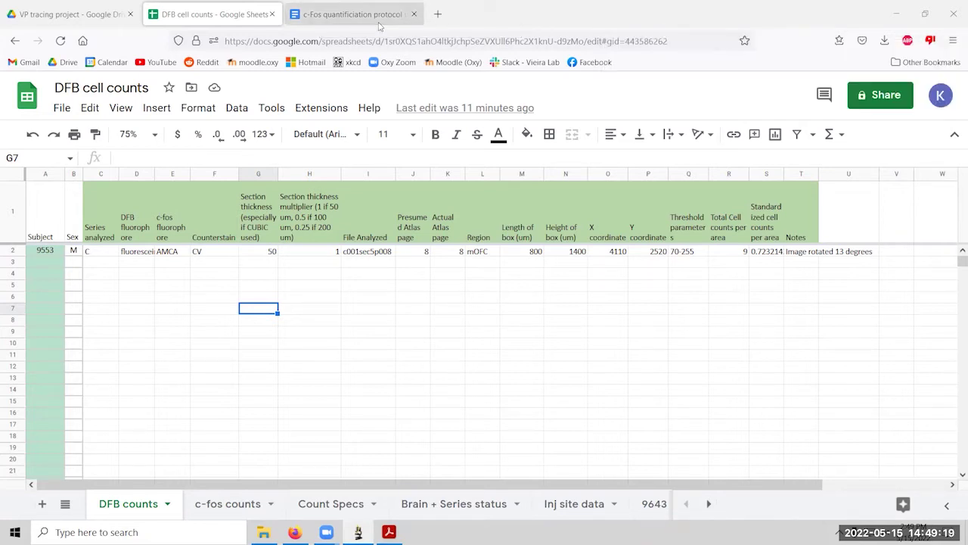
scroll(923, 341, "up", 5)
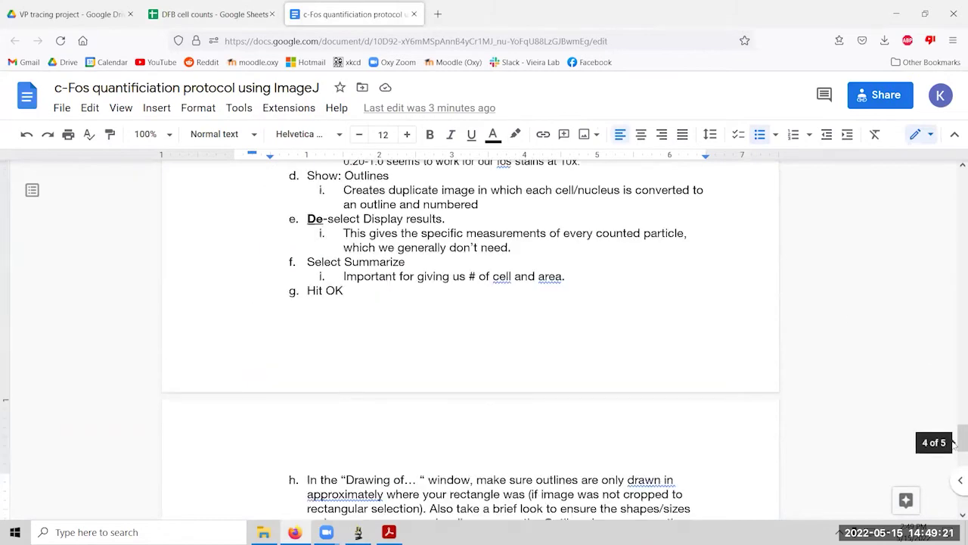
scroll(955, 227, "up", 1)
scroll(954, 176, "up", 20)
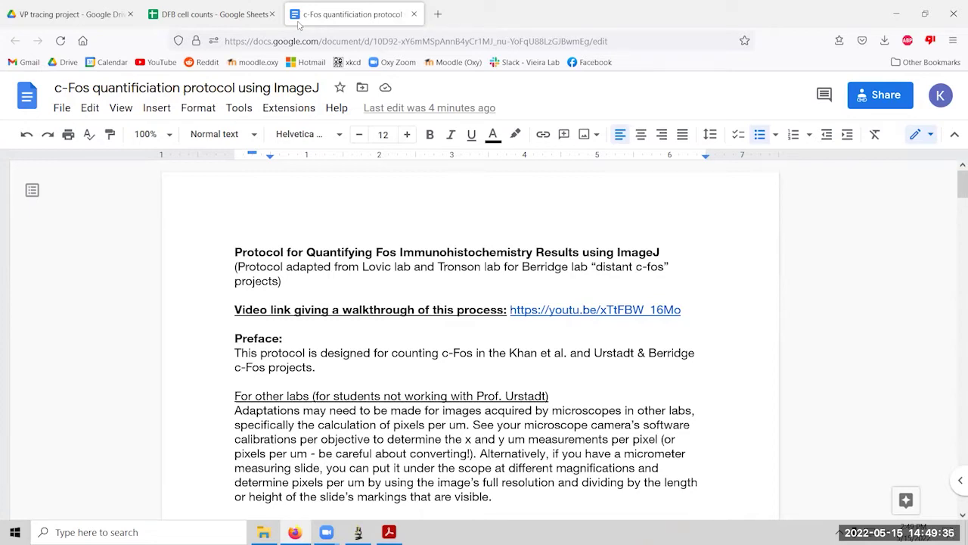
Bring up the rat brain atlas PDF over the DFB cell counts sheet and compare Figure 16 with its matching plate.
left_click(173, 9)
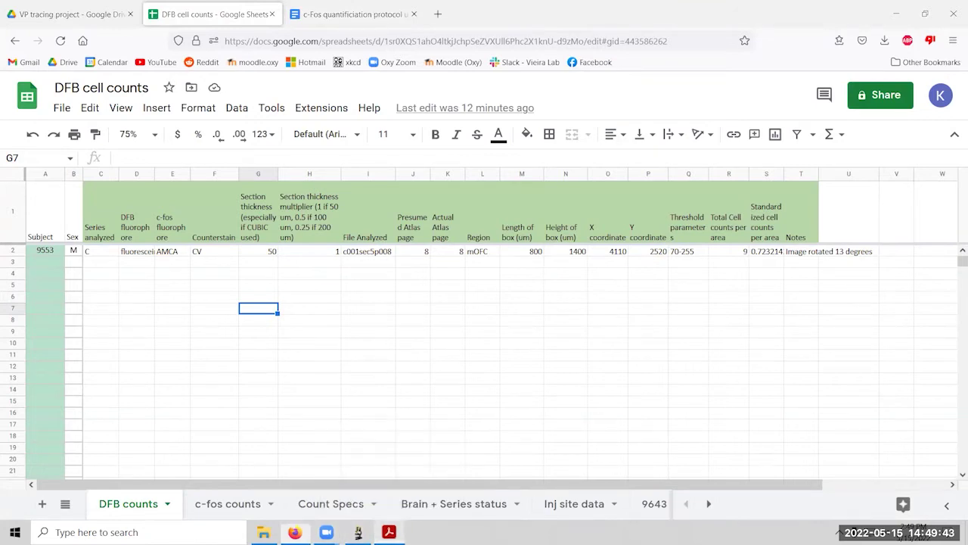
left_click(388, 531)
left_click(388, 532)
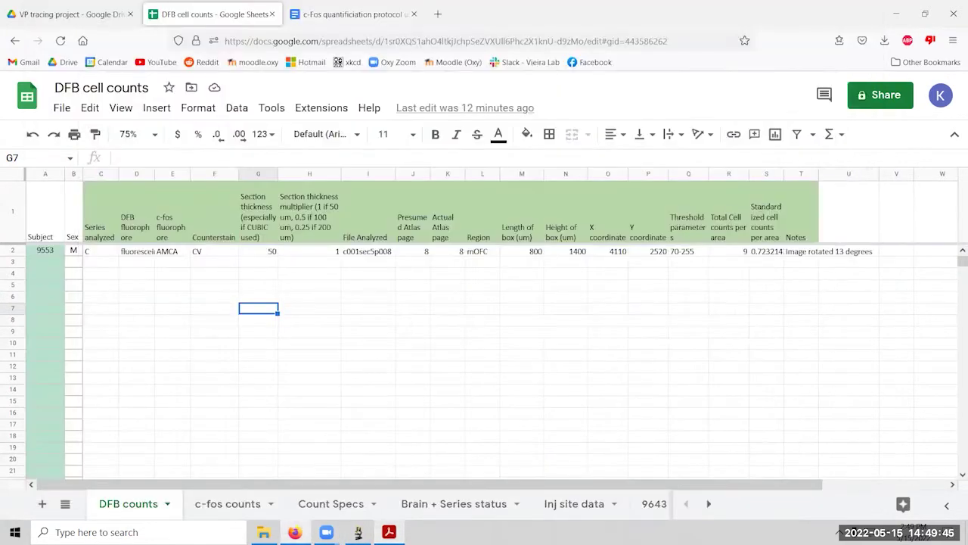
left_click(389, 532)
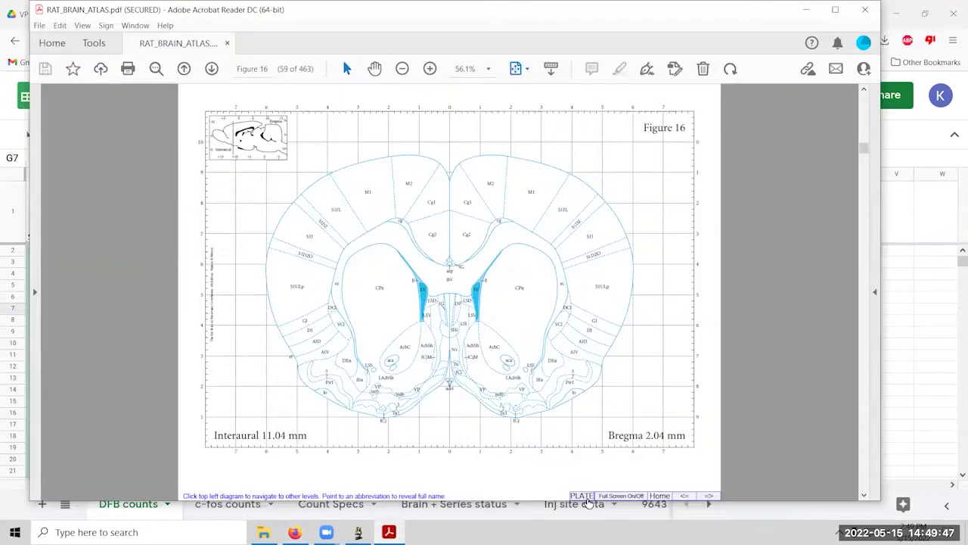
left_click(585, 496)
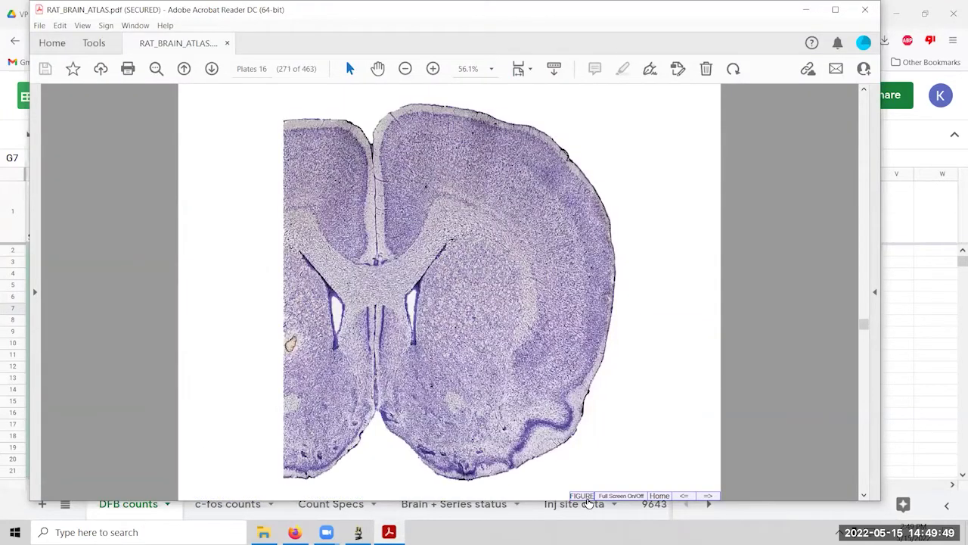
left_click(584, 496)
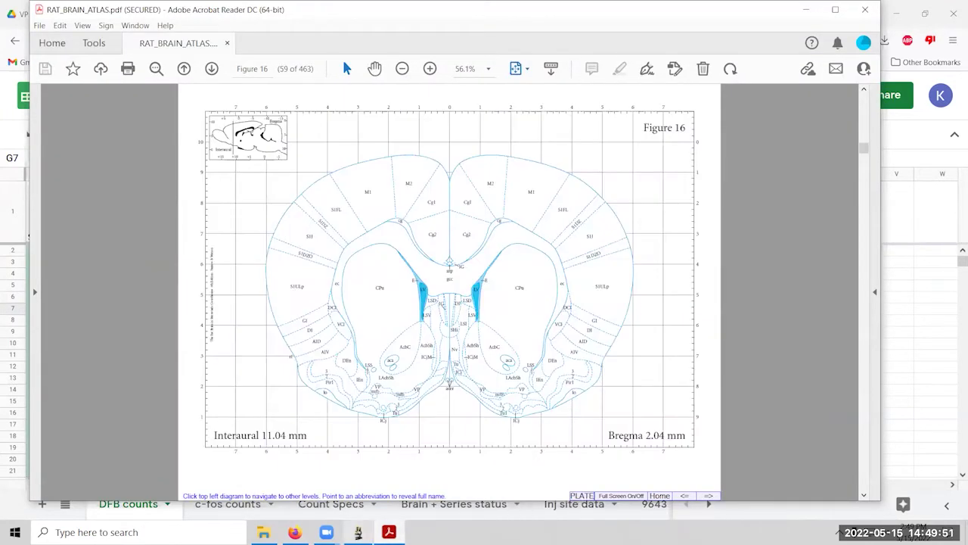
left_click(389, 532)
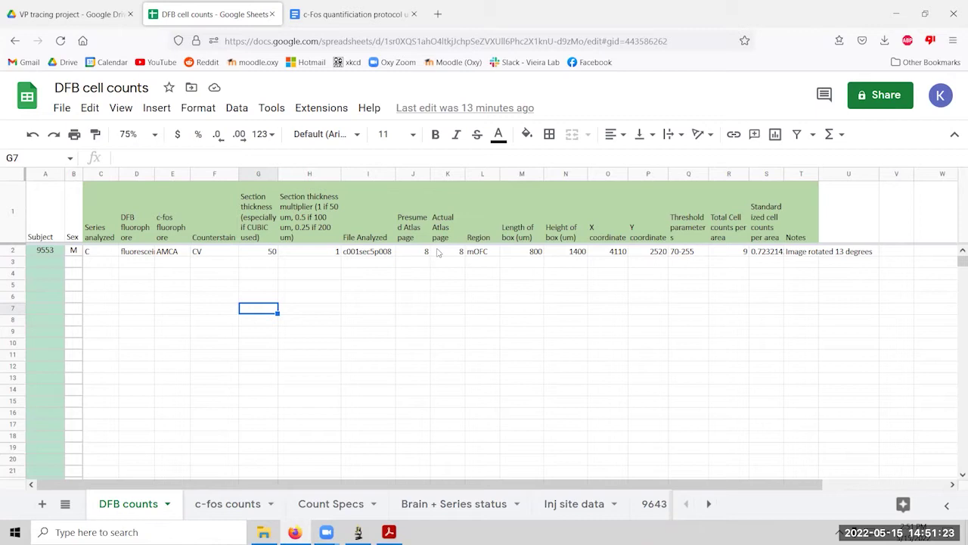
Review the example row's presumed atlas page, region, box dimensions, coordinates and threshold parameters in the DFB counts sheet.
left_click(412, 254)
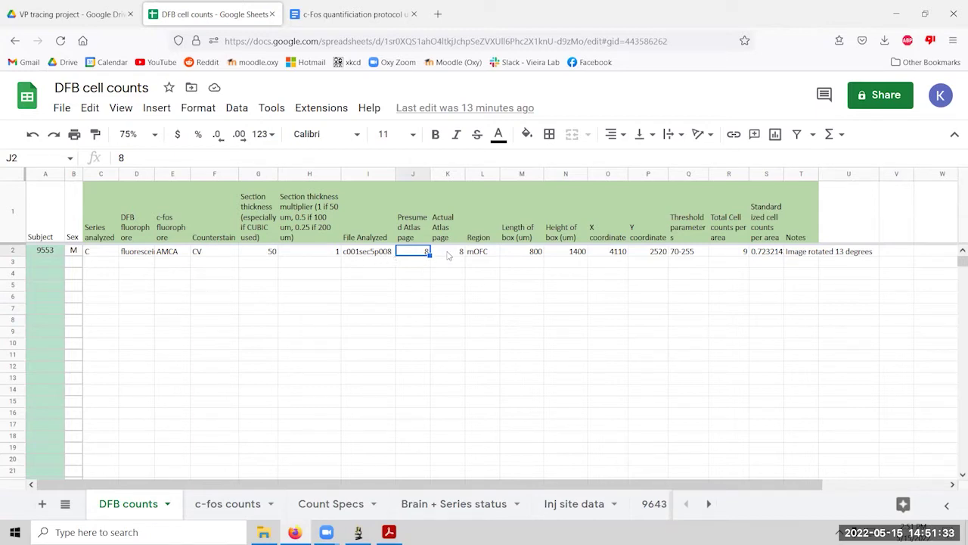
left_click(487, 252)
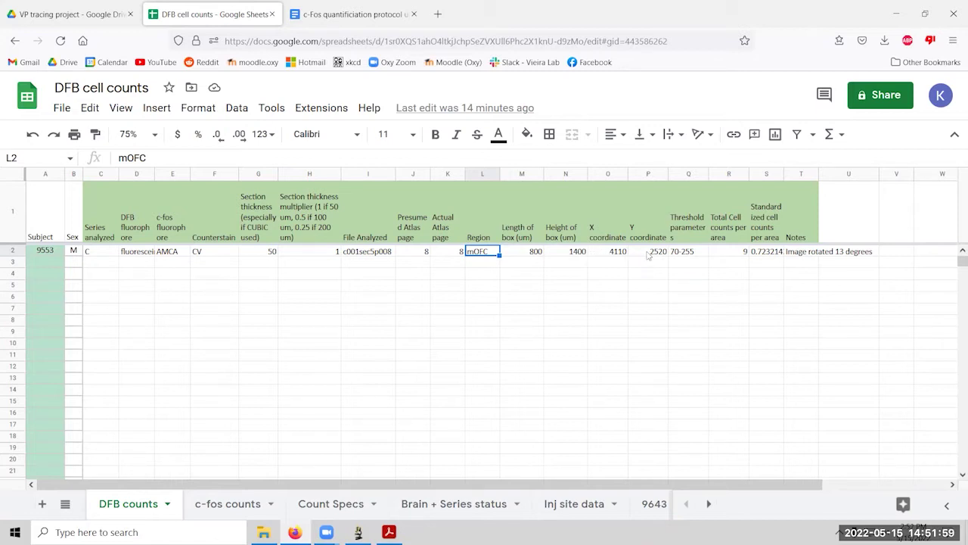
left_click(702, 254)
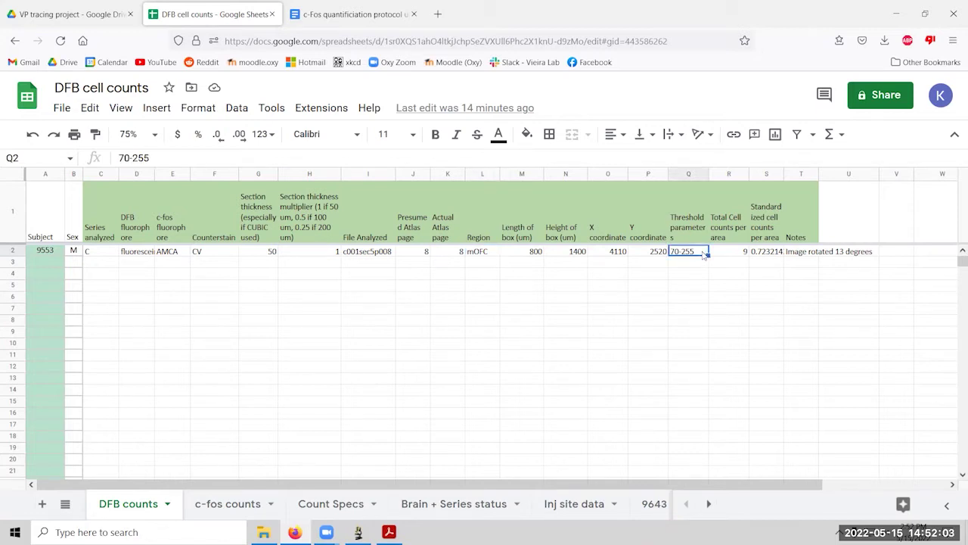
left_click_drag(525, 252, 649, 260)
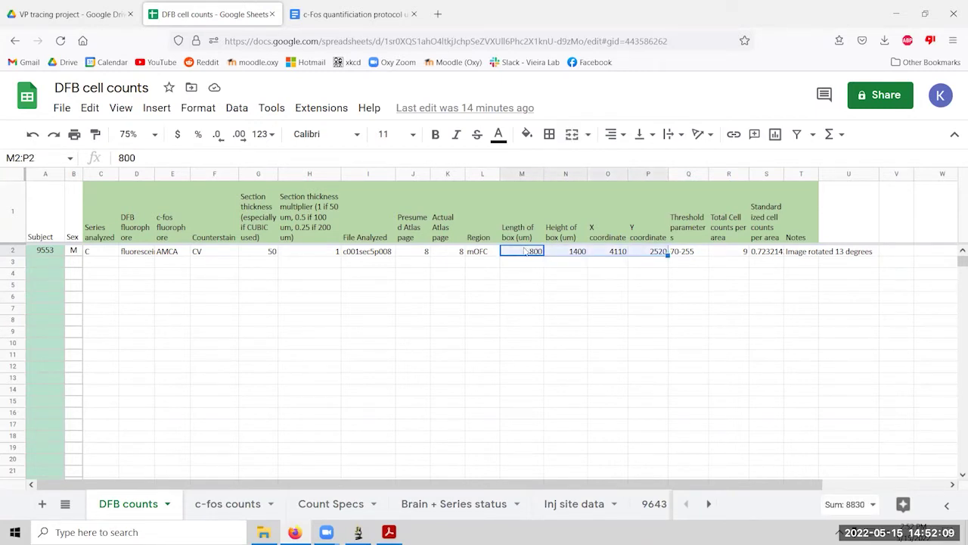
left_click(689, 251)
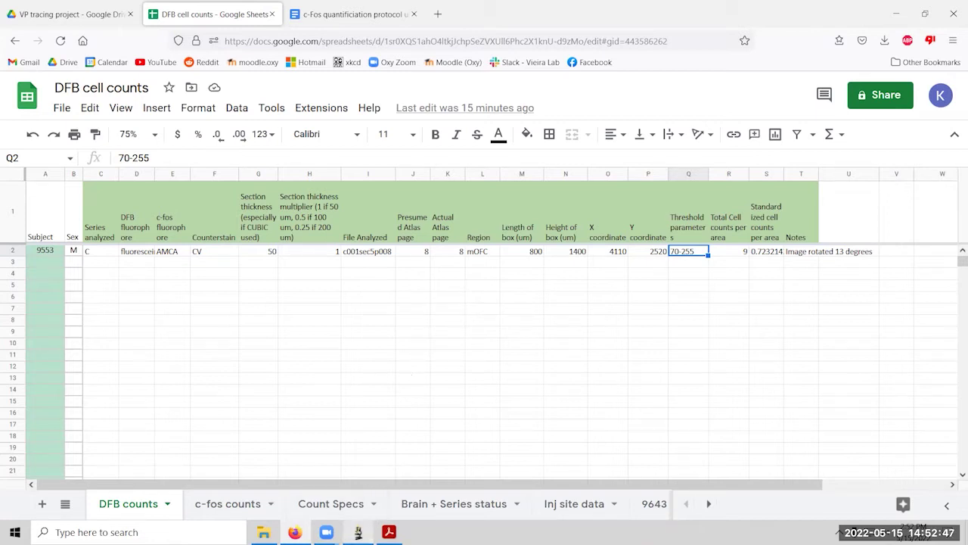
Switch to ImageJ, open the recent image sl1sec3 aAcb dfp.tif with global calibration disabled, and reposition its window.
left_click(358, 532)
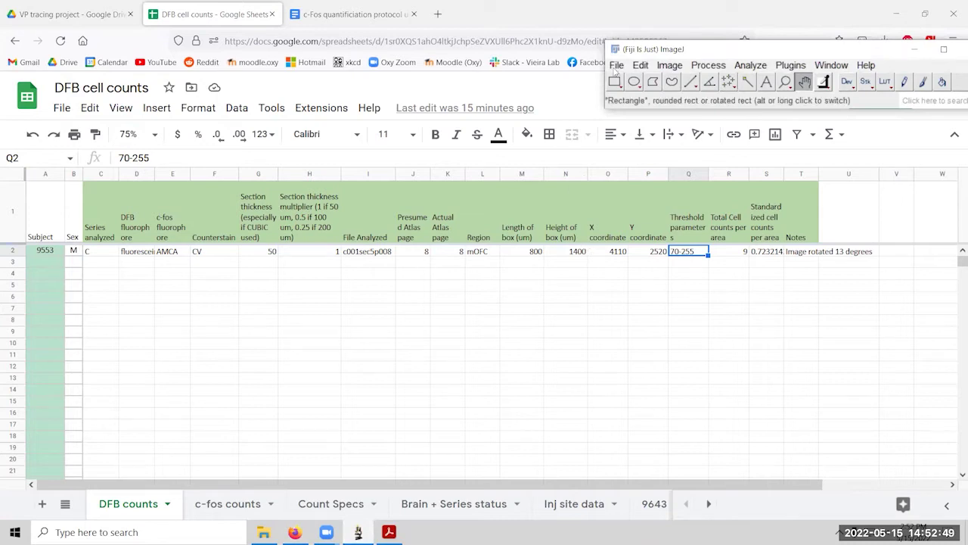
left_click(617, 66)
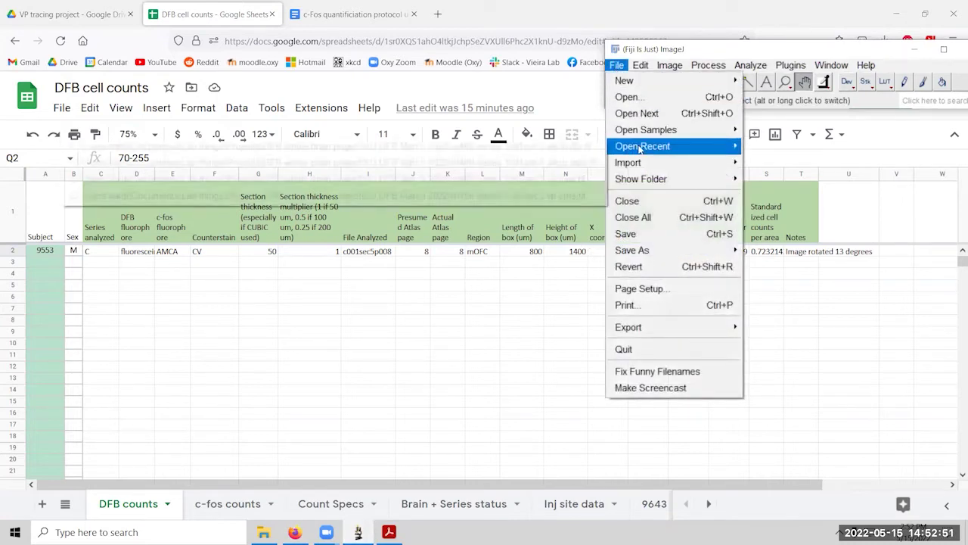
mouse_move(640, 149)
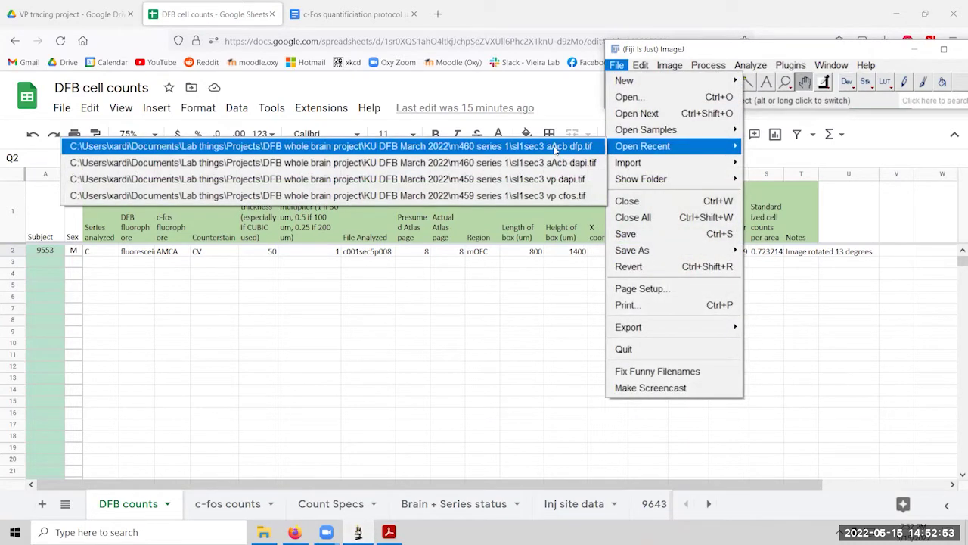
left_click(555, 149)
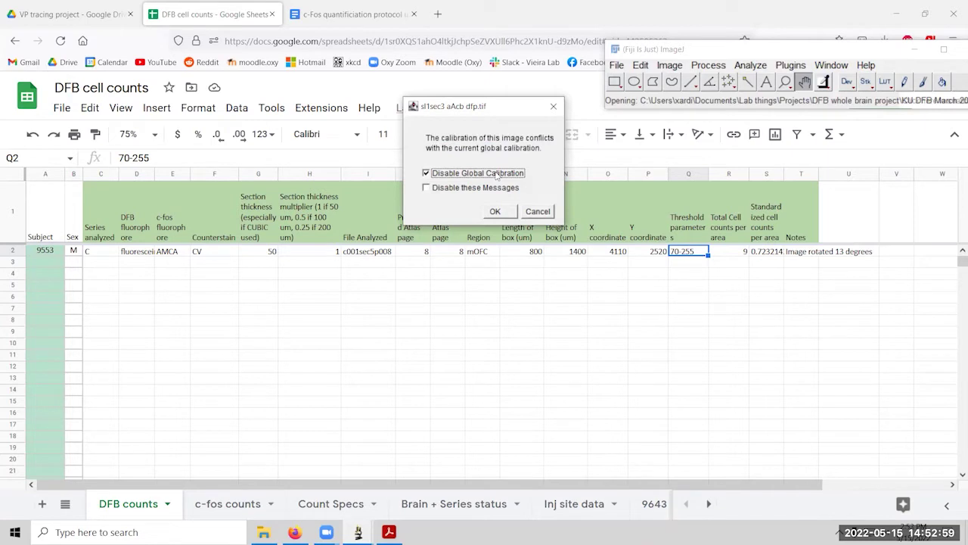
left_click(499, 212)
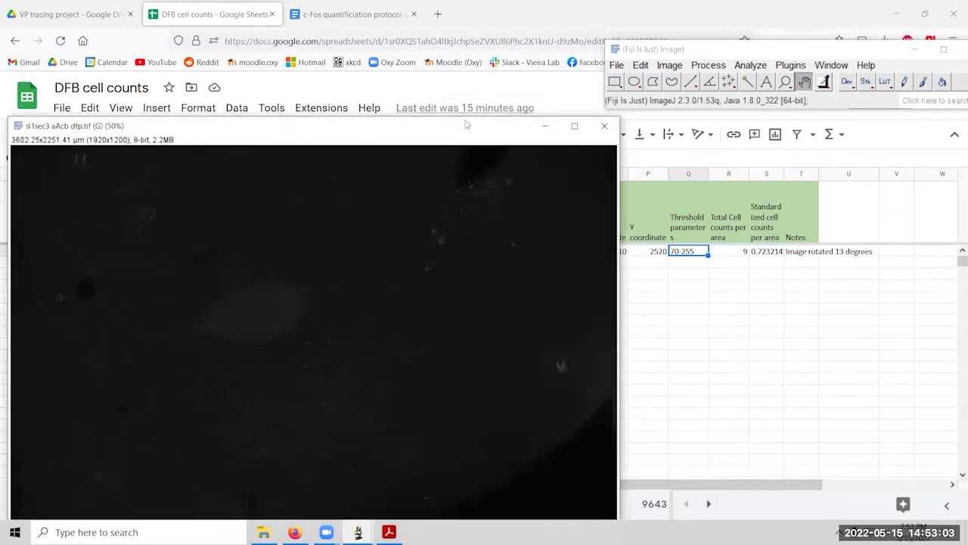
left_click_drag(477, 118, 500, 90)
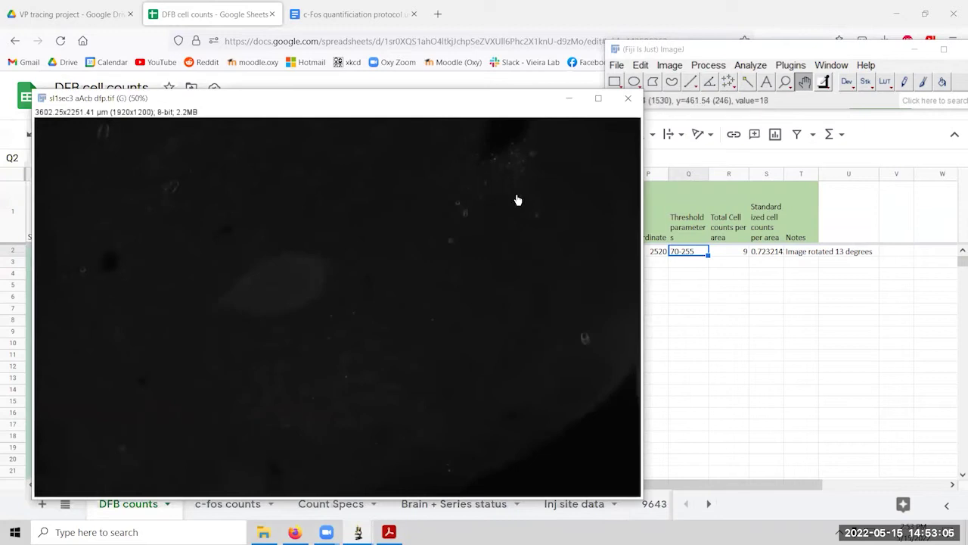
Open the recent image sl1sec3 aAcb dapi.tif, accept the calibration dialog, and offset its window from the dfp image.
left_click(617, 65)
mouse_move(644, 149)
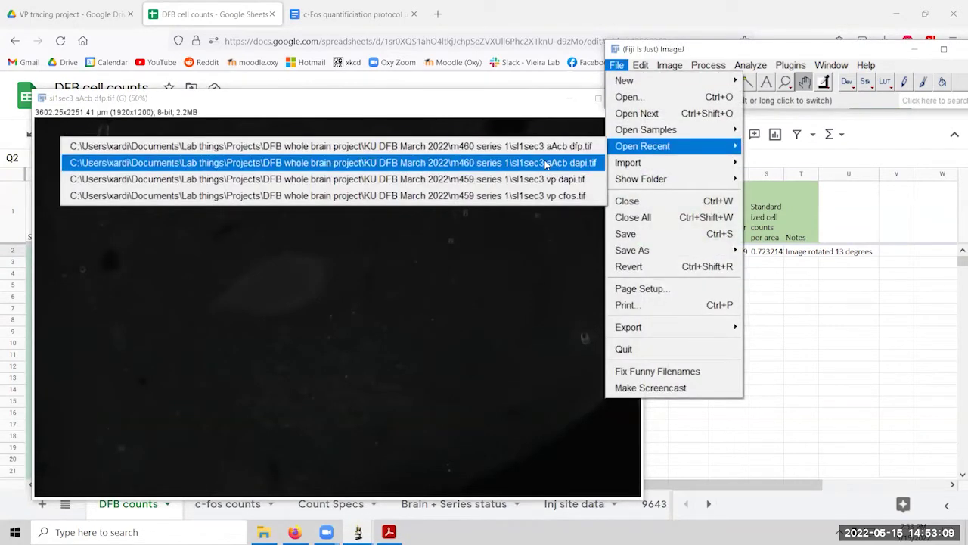
left_click(545, 158)
left_click(513, 176)
left_click(501, 212)
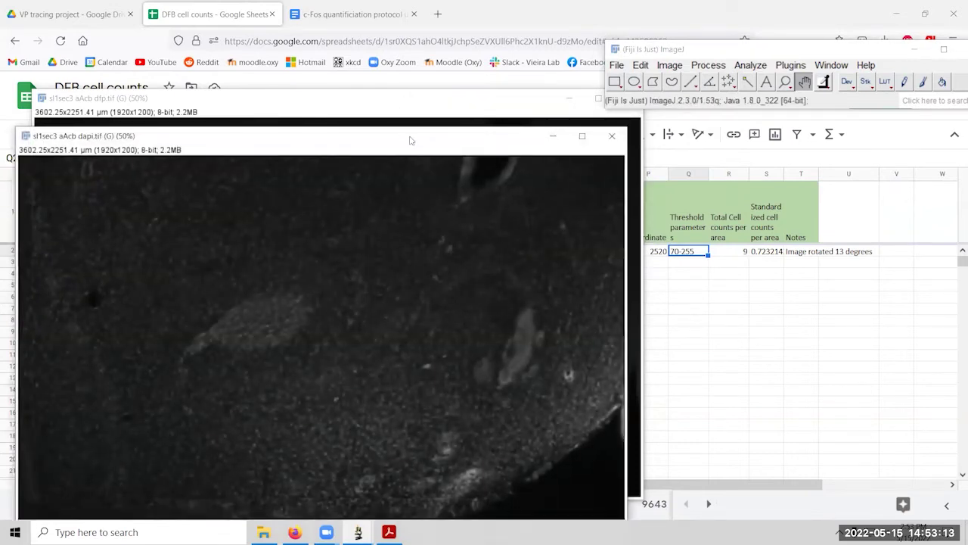
left_click_drag(411, 140, 506, 99)
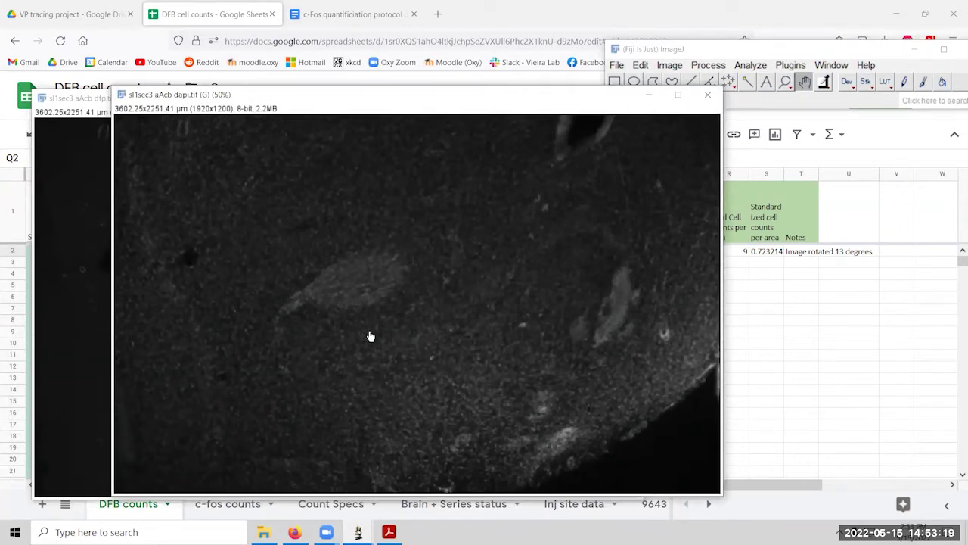
Examine the labelled cells in the dfp image up close and compare it with the dapi image.
left_click(105, 123)
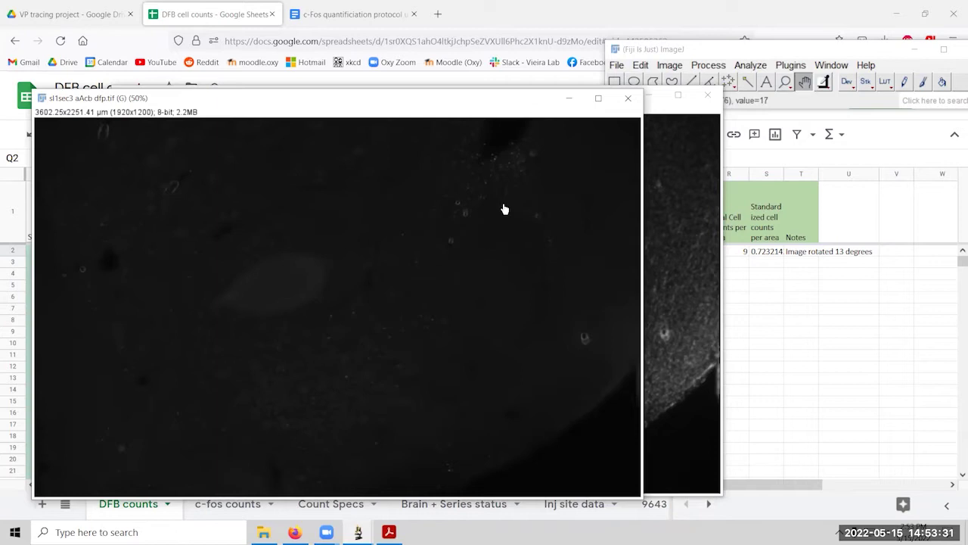
scroll(504, 208, "up", 4)
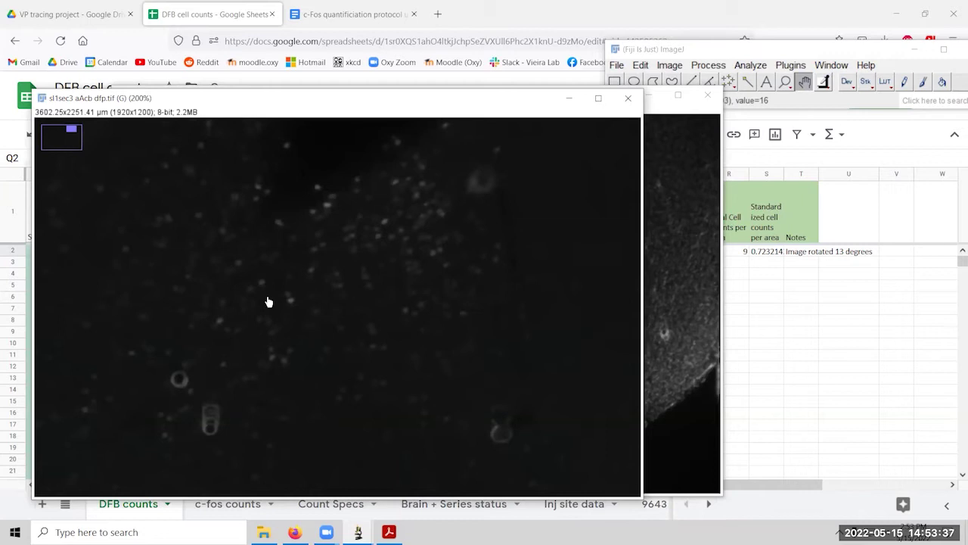
scroll(269, 302, "down", 1)
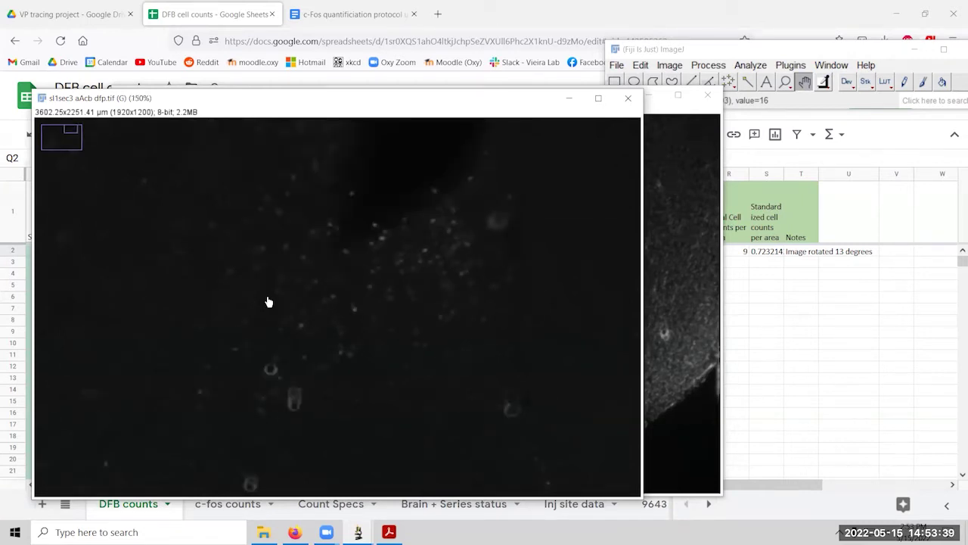
scroll(268, 302, "down", 1)
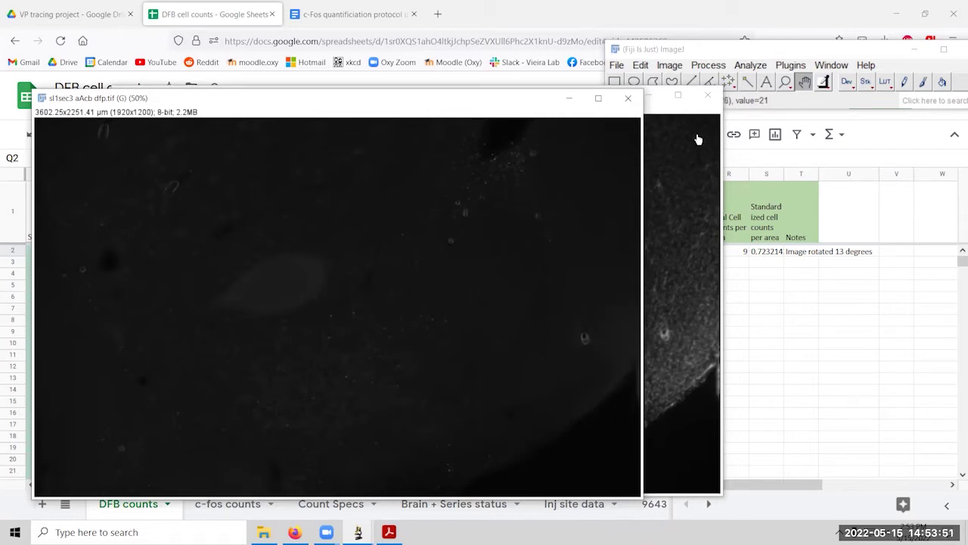
left_click(699, 110)
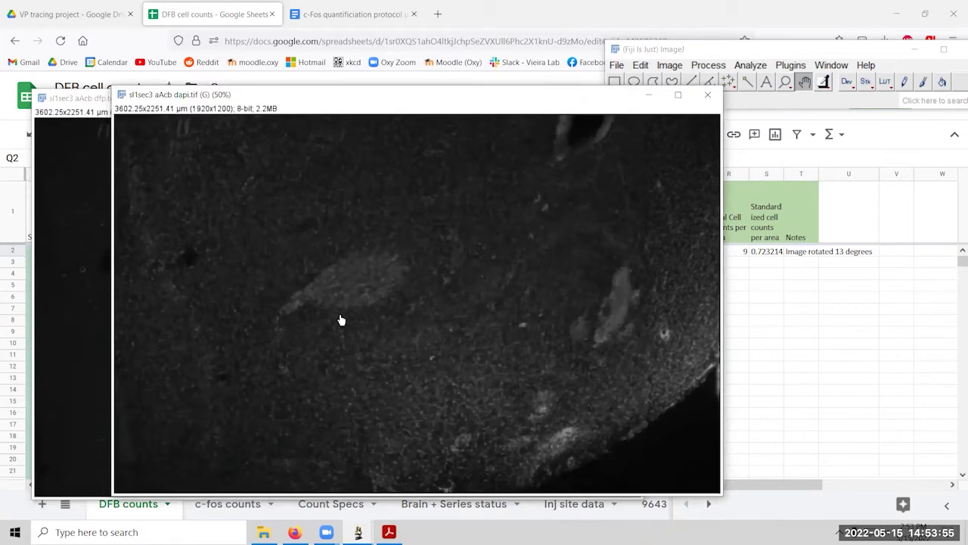
left_click(91, 97)
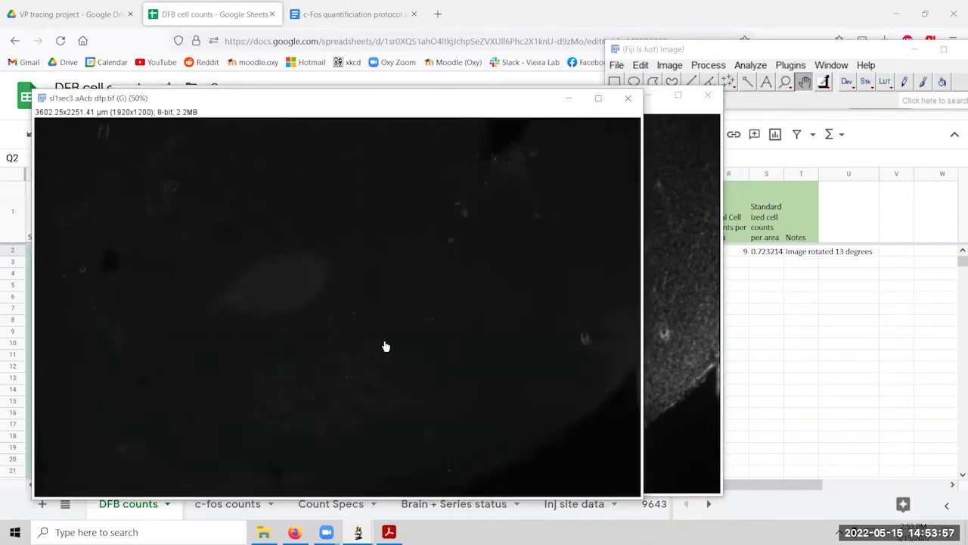
Merge sl1sec3 aAcb dfp.tif as green and sl1sec3 aAcb dapi.tif as blue into a composite, keeping the source images, and reposition the composite window.
left_click(670, 65)
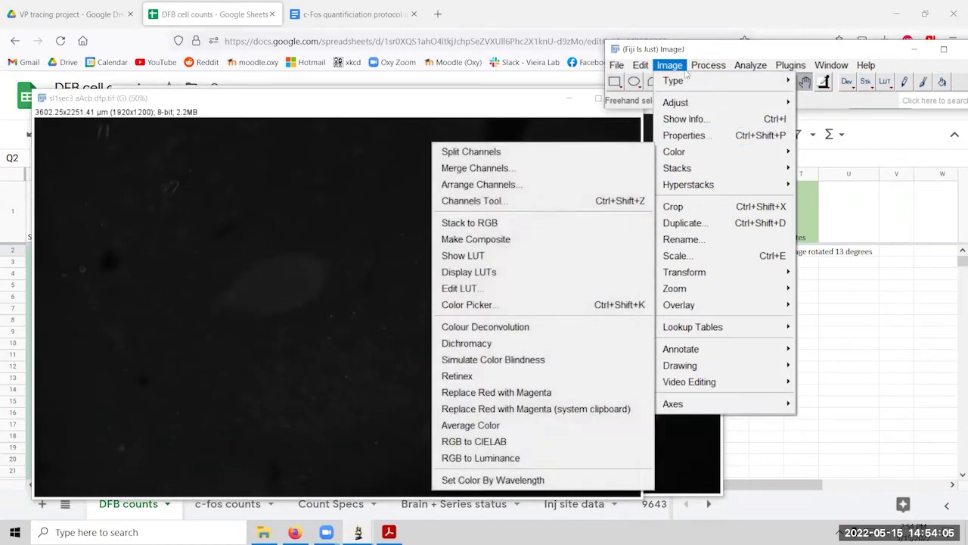
mouse_move(680, 154)
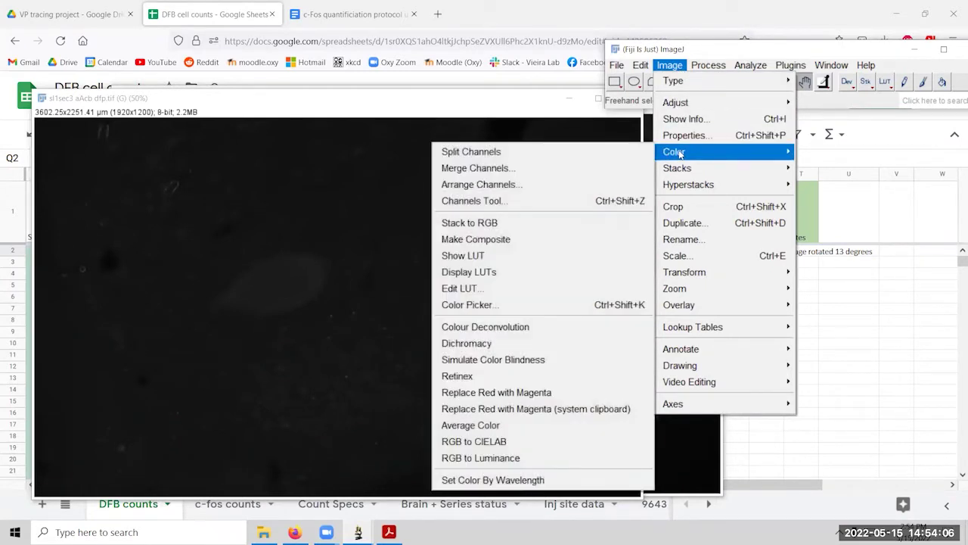
left_click(544, 173)
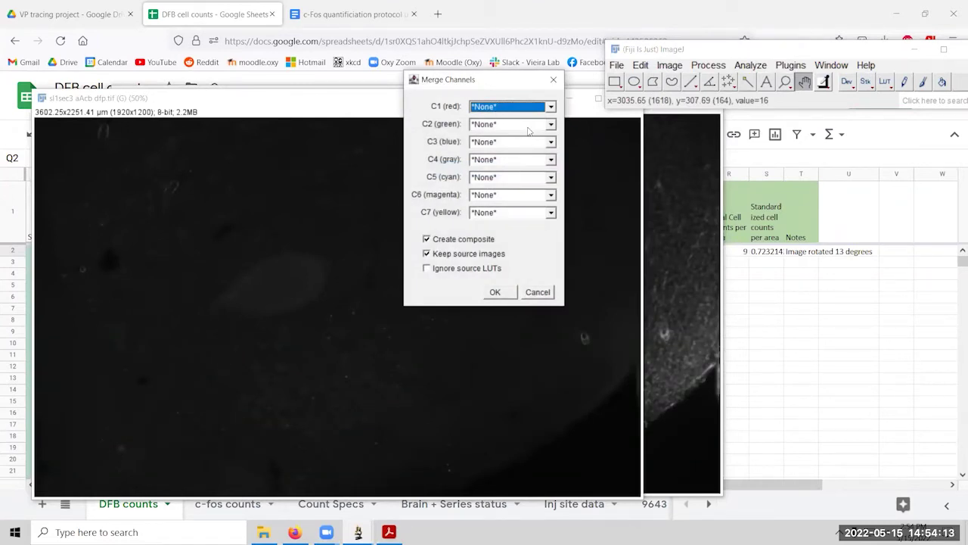
left_click(529, 129)
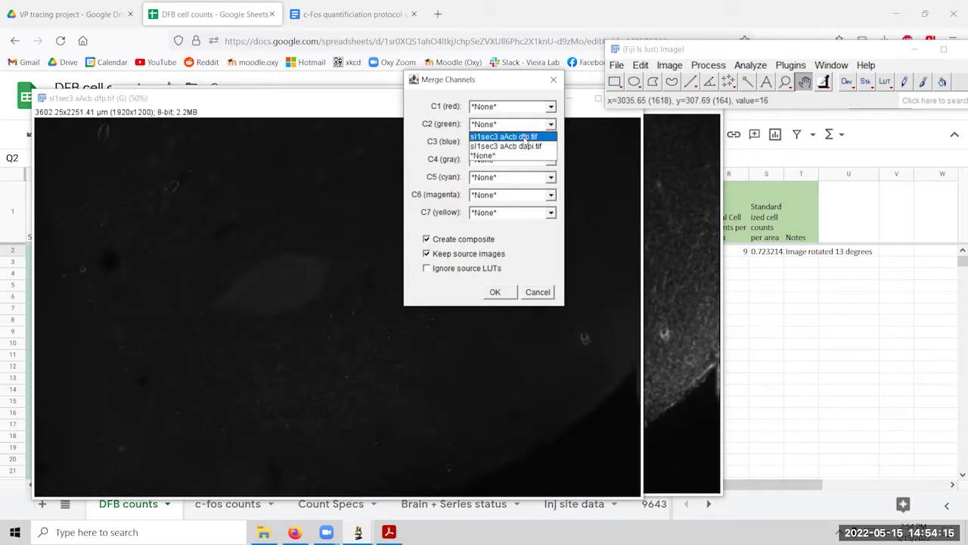
left_click(527, 137)
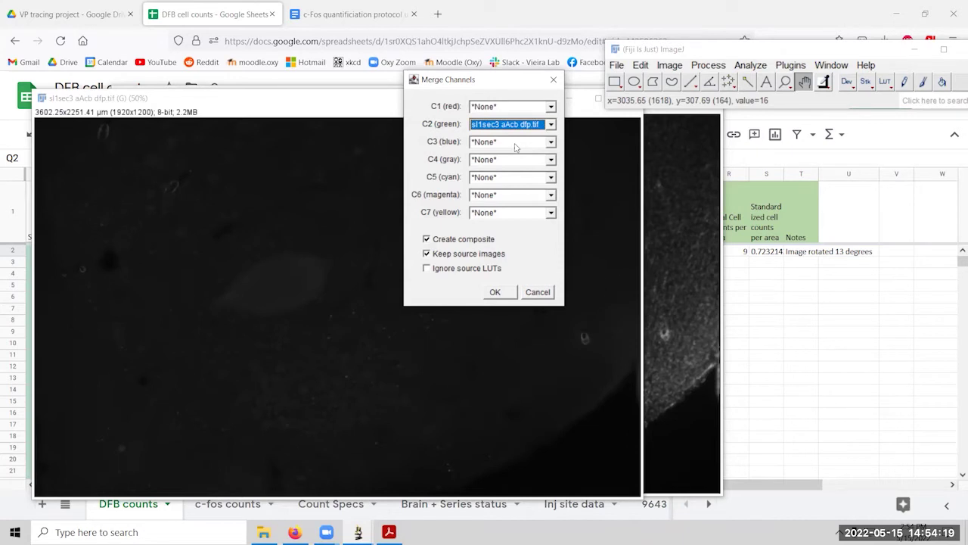
left_click(515, 144)
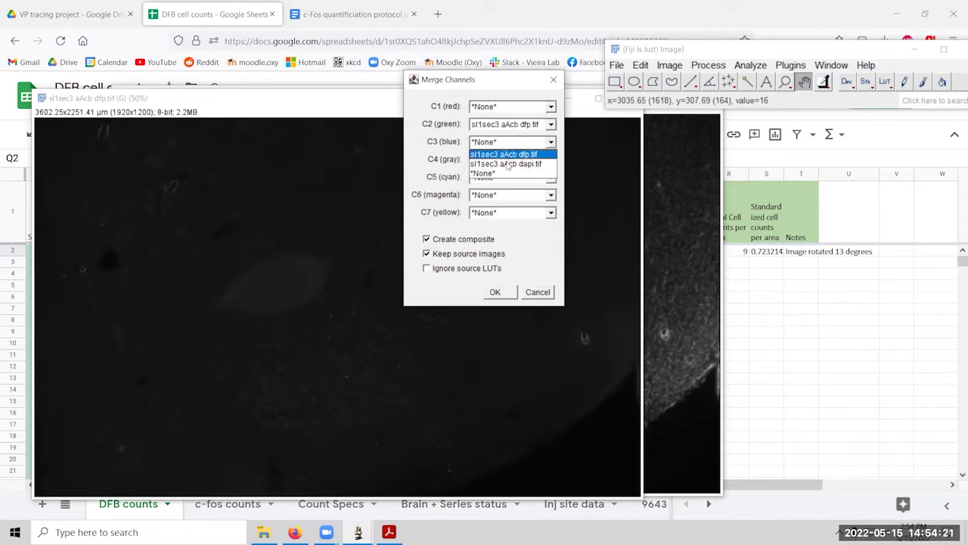
left_click(509, 164)
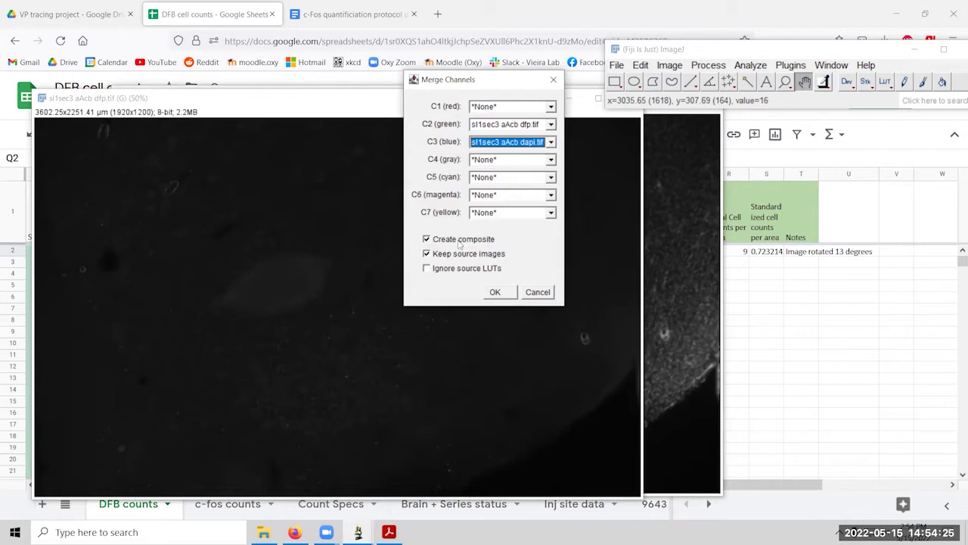
left_click(493, 293)
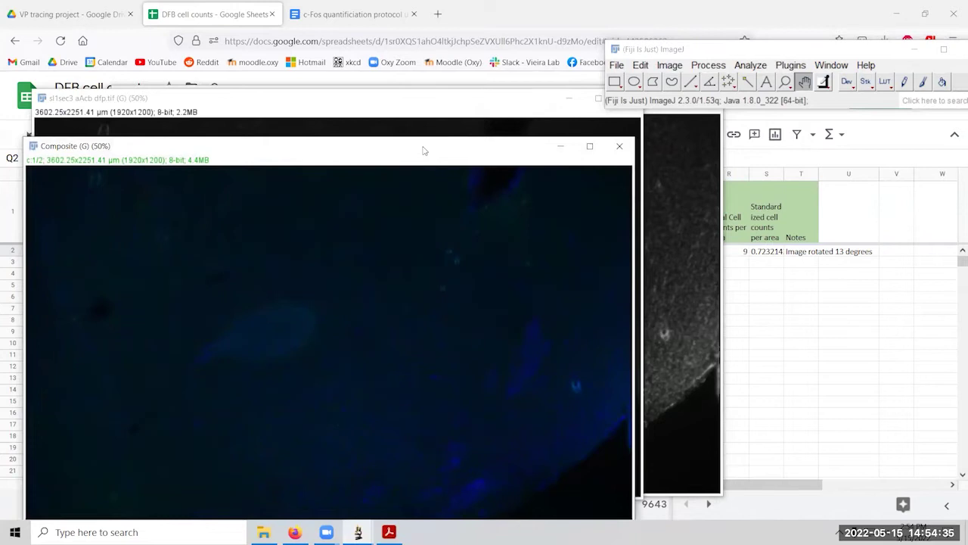
left_click_drag(424, 150, 511, 84)
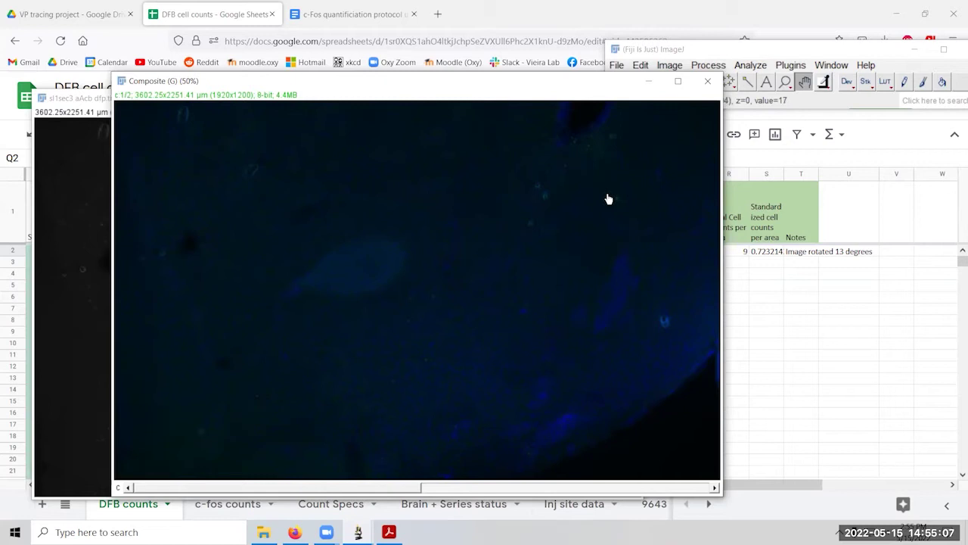
Using Color Balance on the composite, lower the maximum of Channel 2 to 75, keeping the dialog clear of the image.
left_click(731, 51)
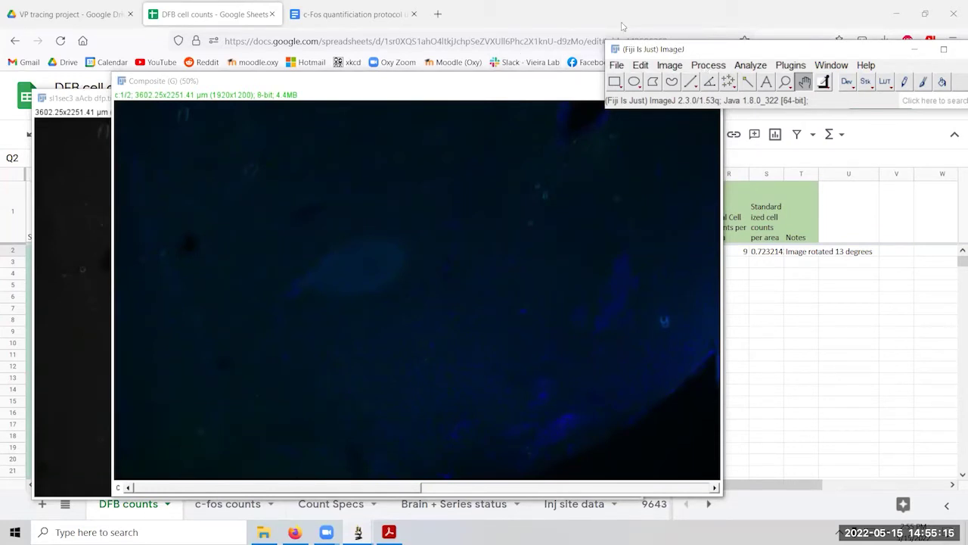
left_click(674, 67)
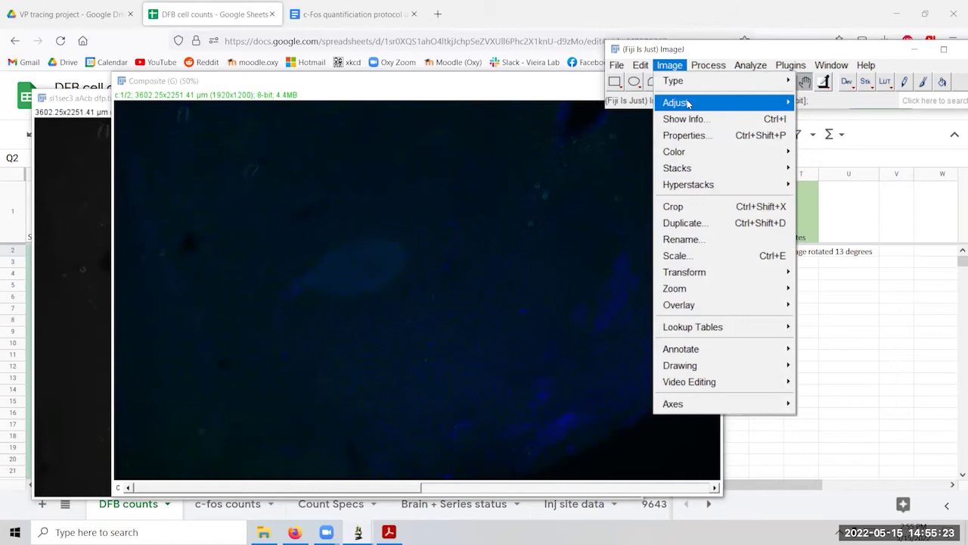
mouse_move(689, 104)
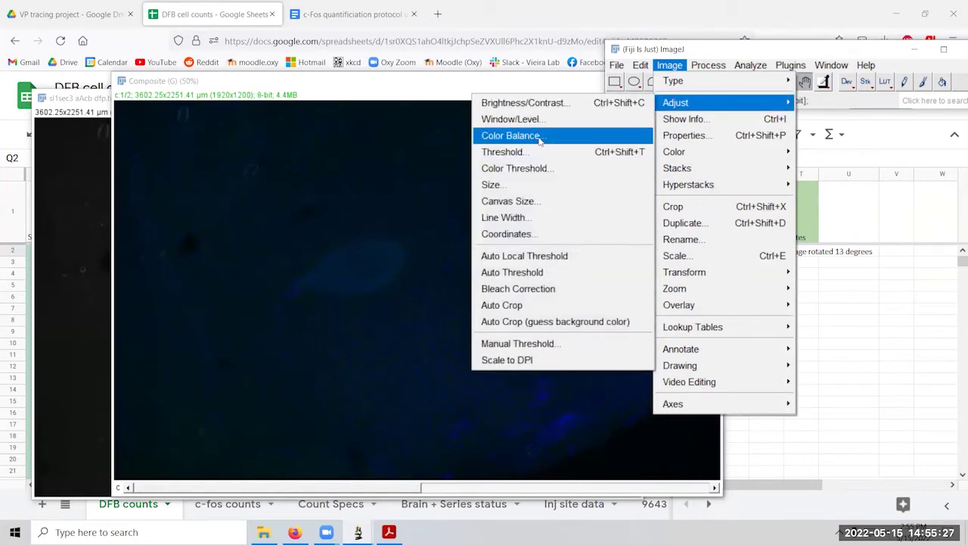
left_click(539, 136)
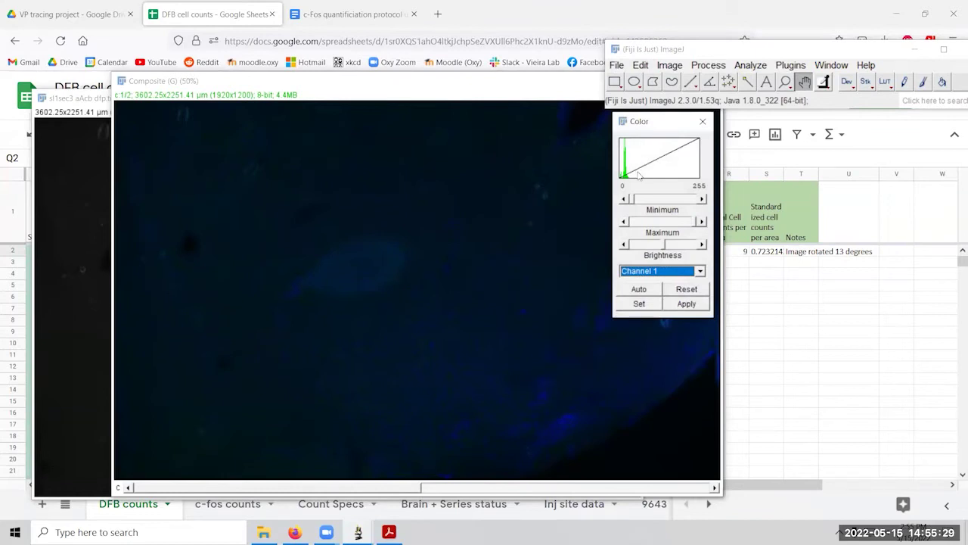
left_click(644, 272)
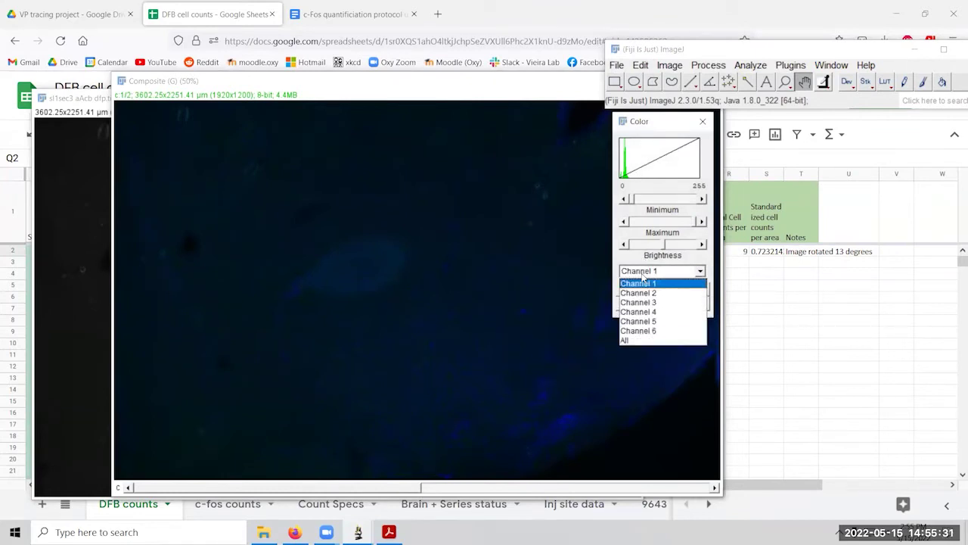
left_click(644, 293)
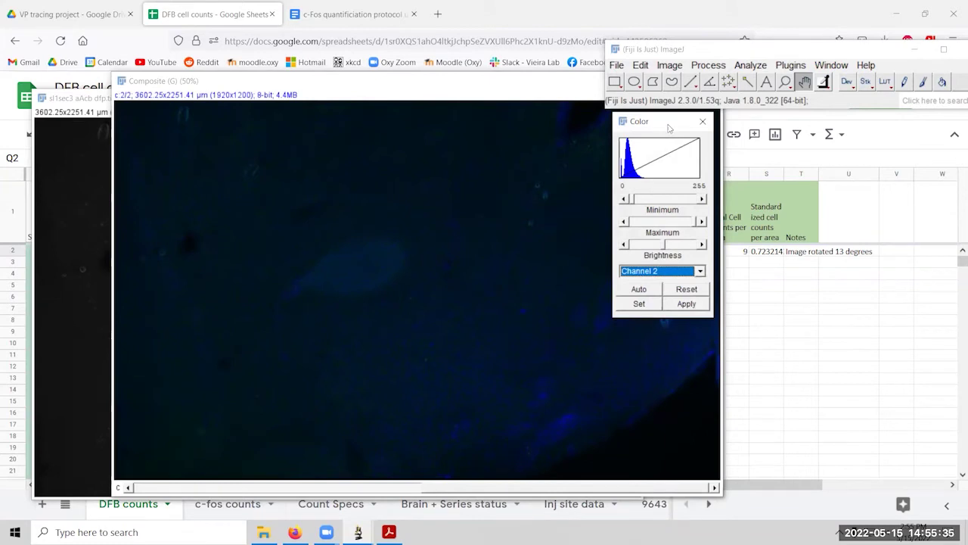
left_click_drag(668, 129, 802, 137)
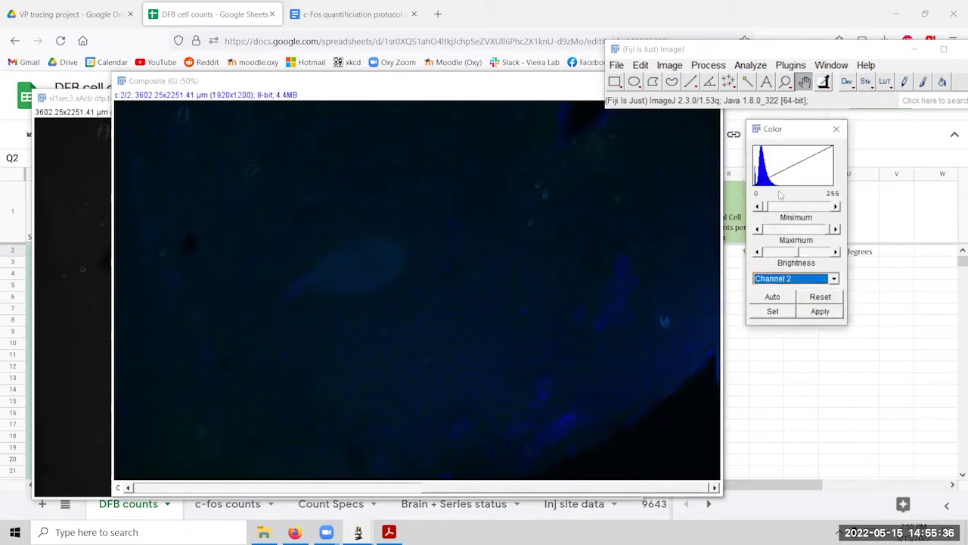
left_click(775, 232)
left_click(774, 232)
left_click(775, 231)
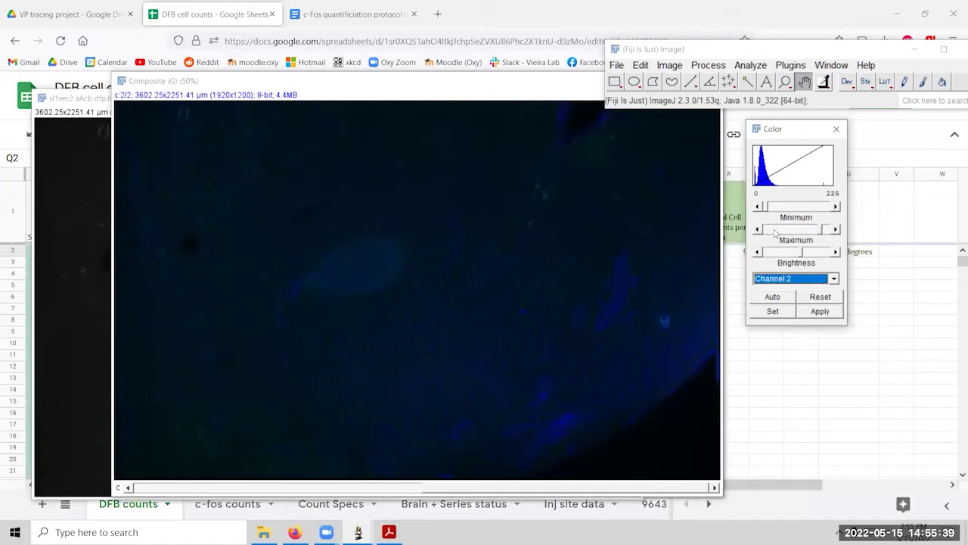
left_click(774, 231)
left_click_drag(774, 232, 775, 231)
left_click(775, 232)
left_click(774, 231)
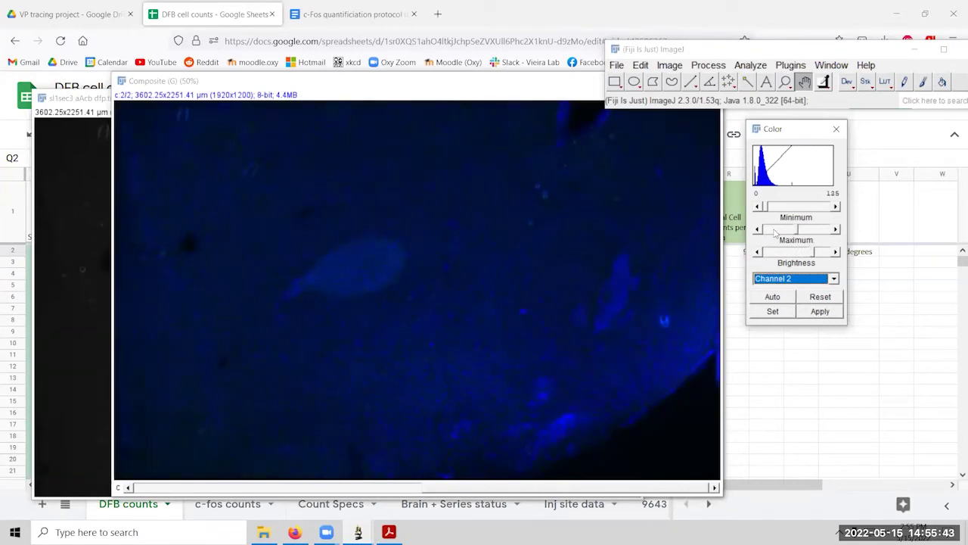
left_click(775, 232)
left_click(774, 232)
left_click(775, 232)
left_click(775, 232)
left_click(775, 232)
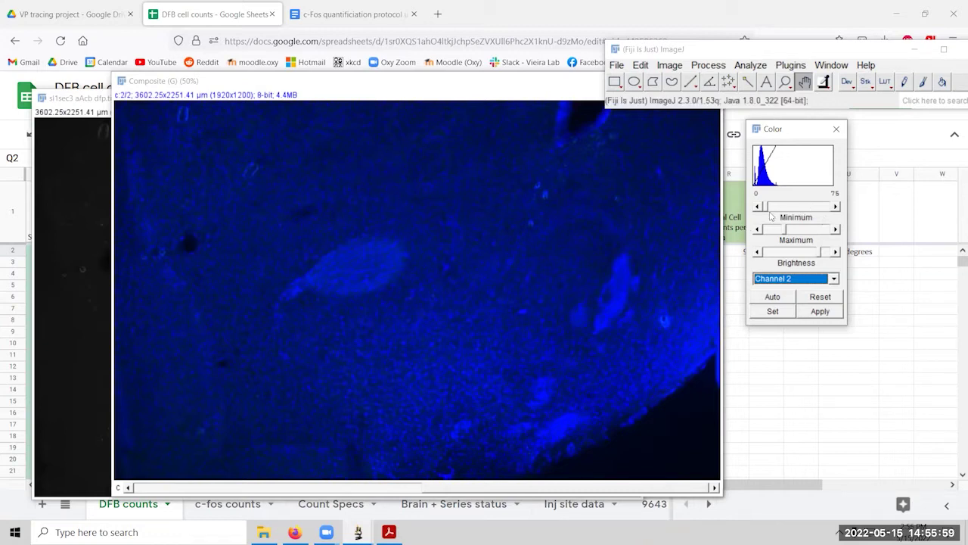
Try Channel 2 minimum values of 20 and 15, returning the minimum to 0 after each.
left_click(816, 208)
left_click(815, 208)
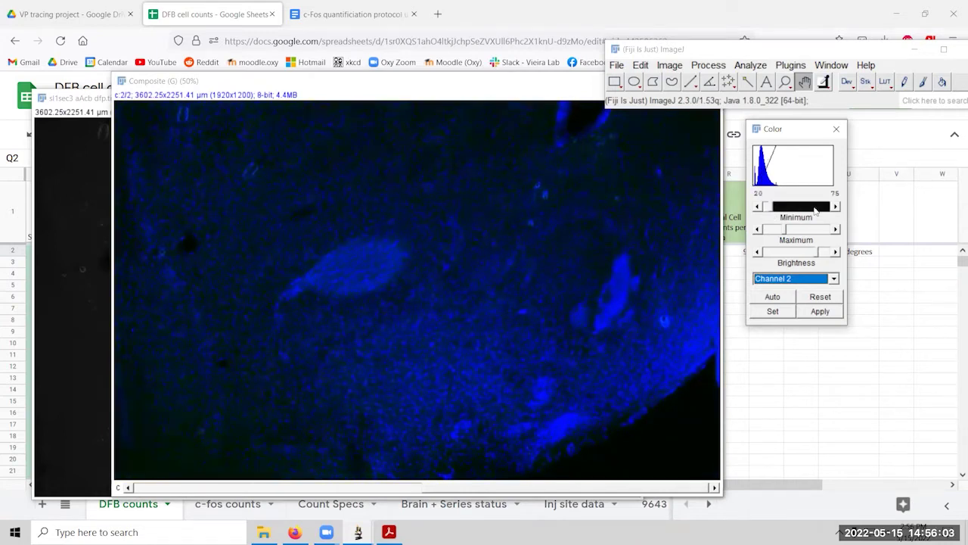
left_click(769, 208)
left_click_drag(773, 208, 761, 209)
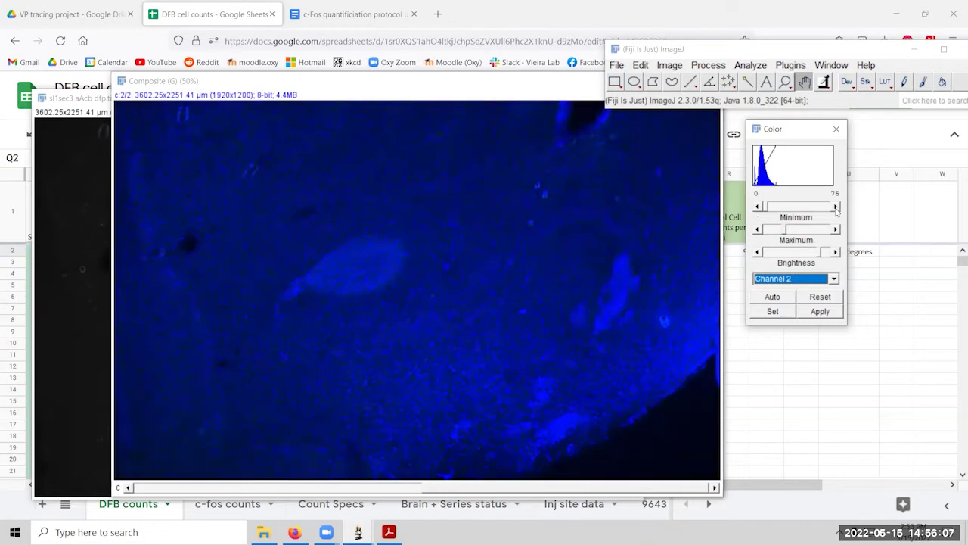
left_click(835, 206)
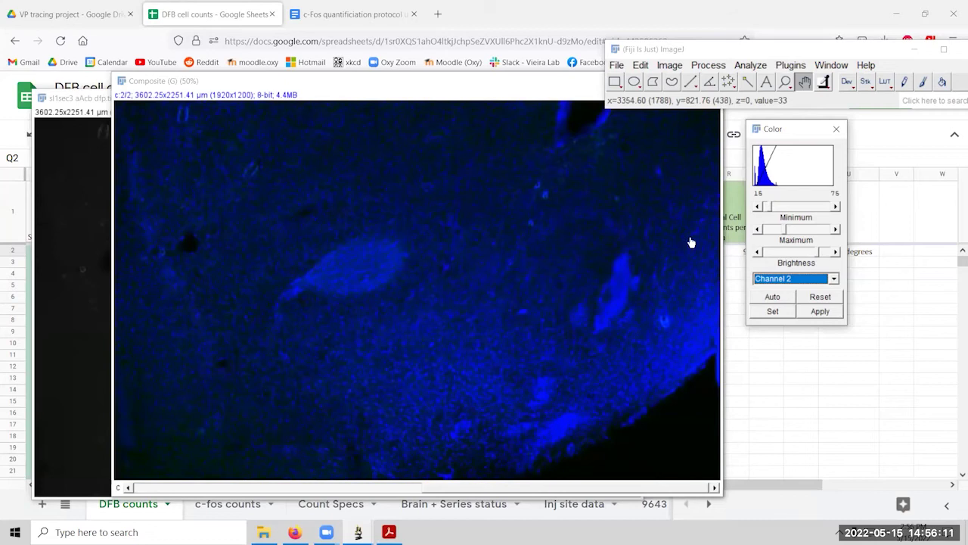
left_click(757, 207)
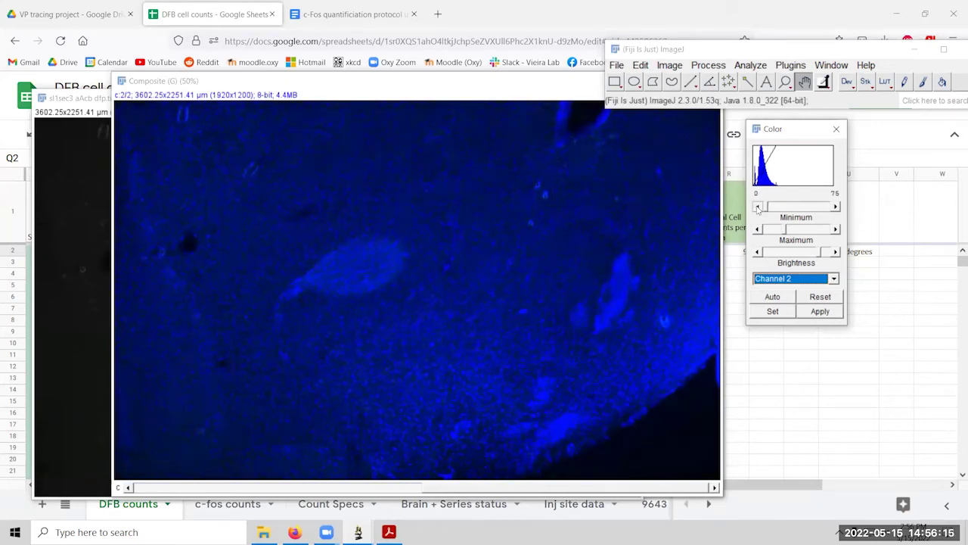
Set the Channel 2 minimum to 6, apply the color balance to the composite and close the dialog.
left_click(837, 207)
left_click(824, 315)
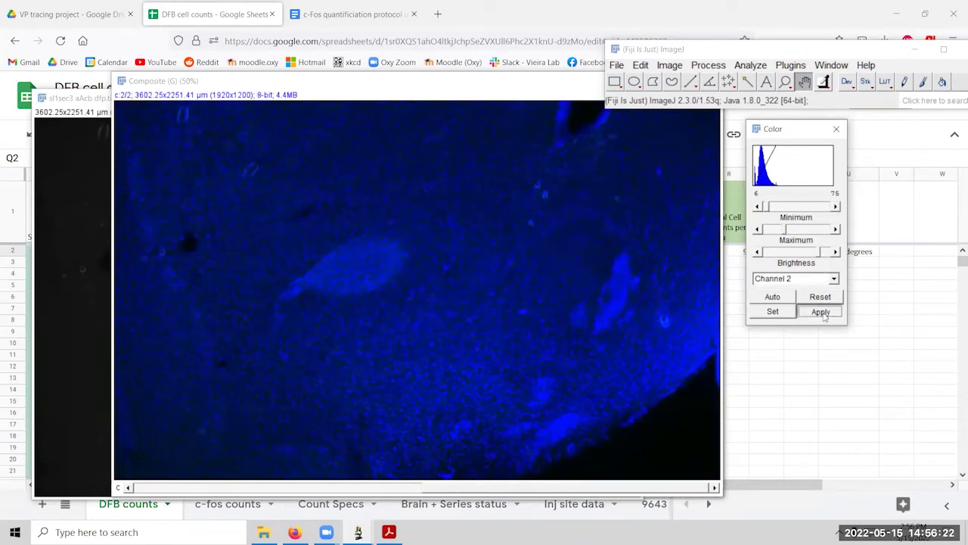
left_click(836, 130)
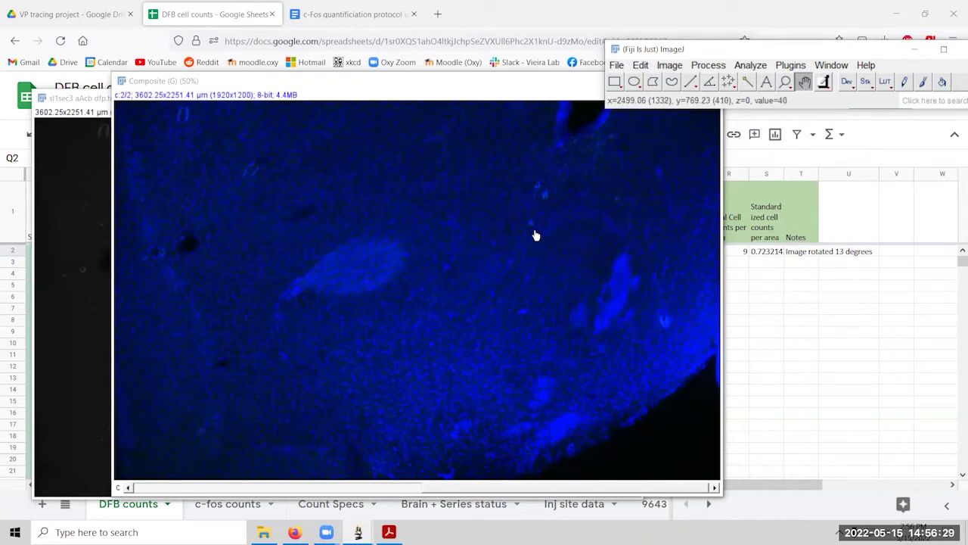
Switch to RAT_BRAIN_ATLAS.pdf in Acrobat Reader, narrow its window and arrange it side by side with the composite image.
left_click(452, 94)
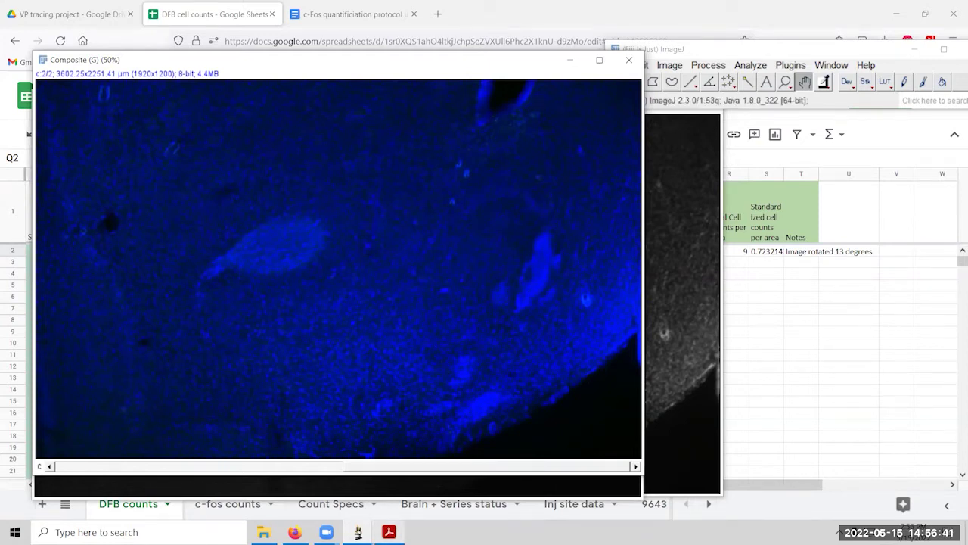
left_click(389, 531)
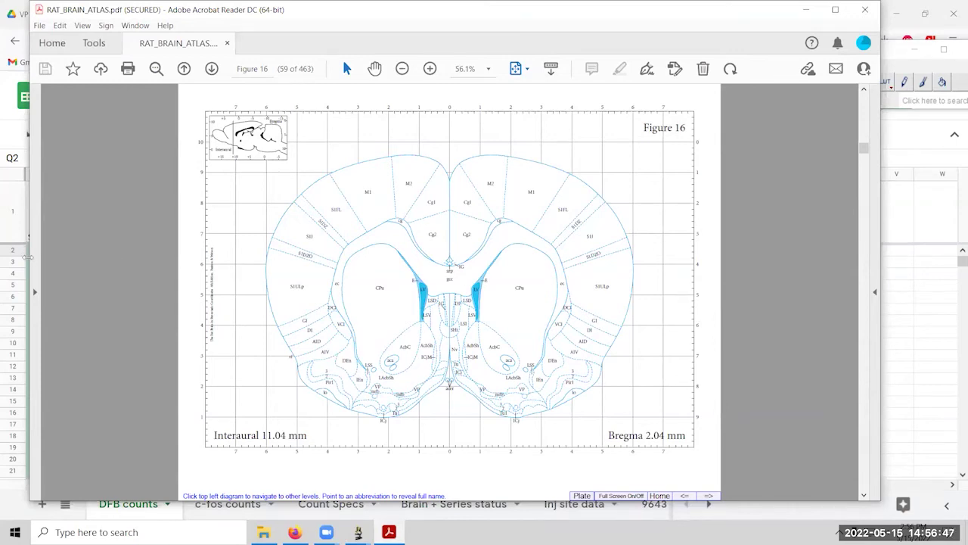
left_click_drag(28, 257, 382, 257)
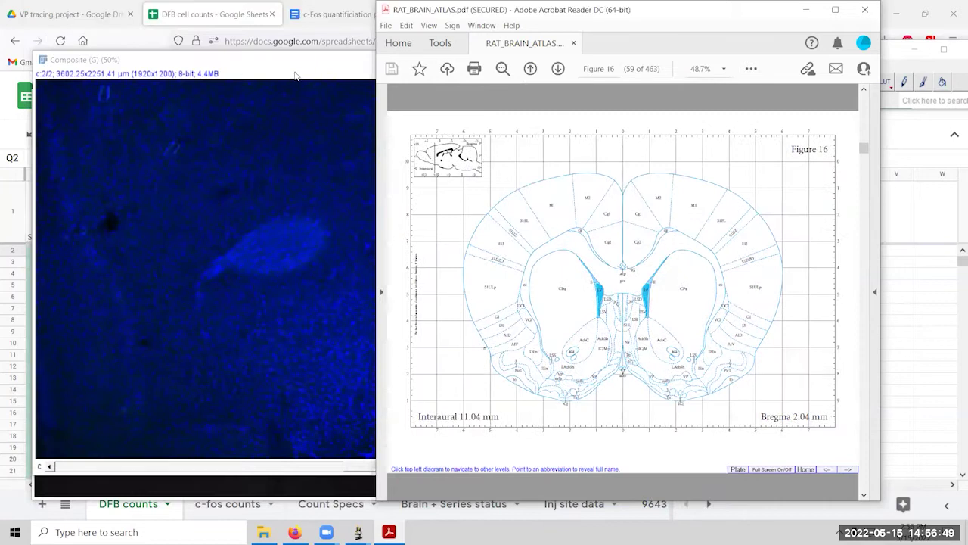
left_click(246, 65)
left_click_drag(247, 68, 207, 61)
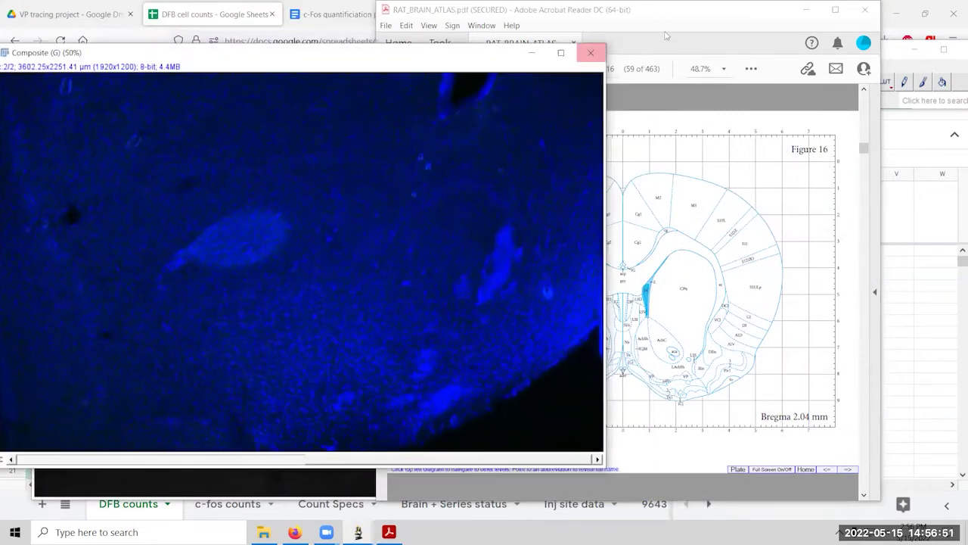
left_click(678, 26)
left_click_drag(678, 26, 786, 31)
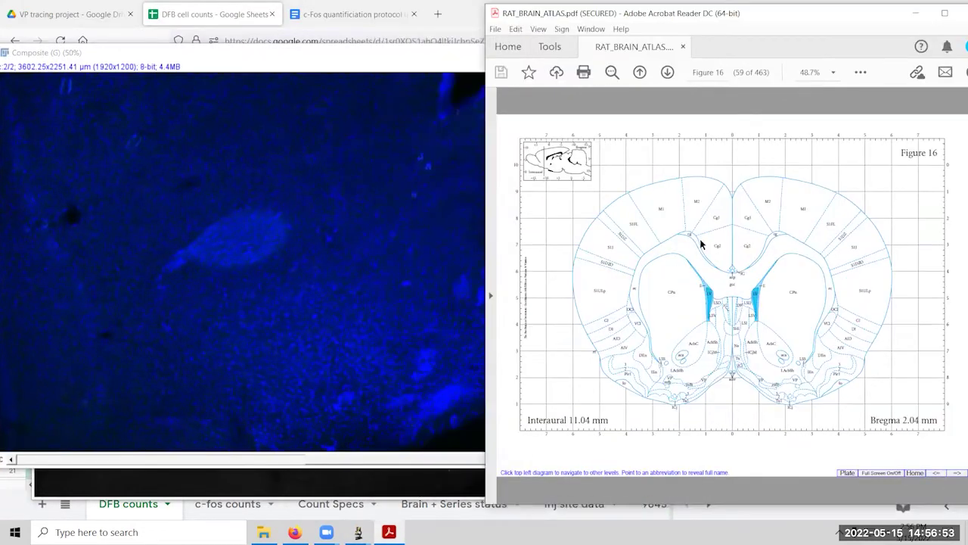
Examine atlas Figure 16 up close around the LV, aca, AcbC and AcbSh, comparing these landmarks with the composite image.
scroll(690, 337, "up", 5)
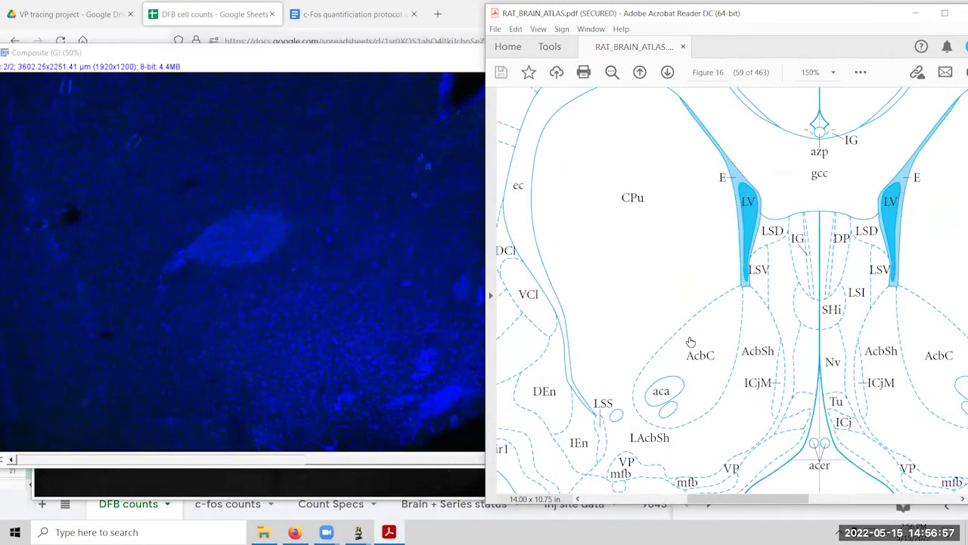
scroll(690, 341, "down", 3)
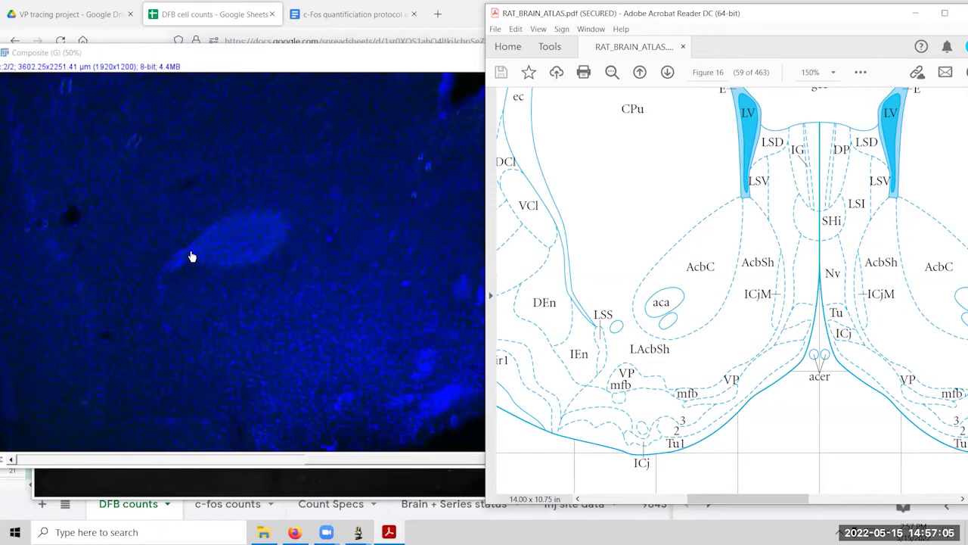
left_click(350, 60)
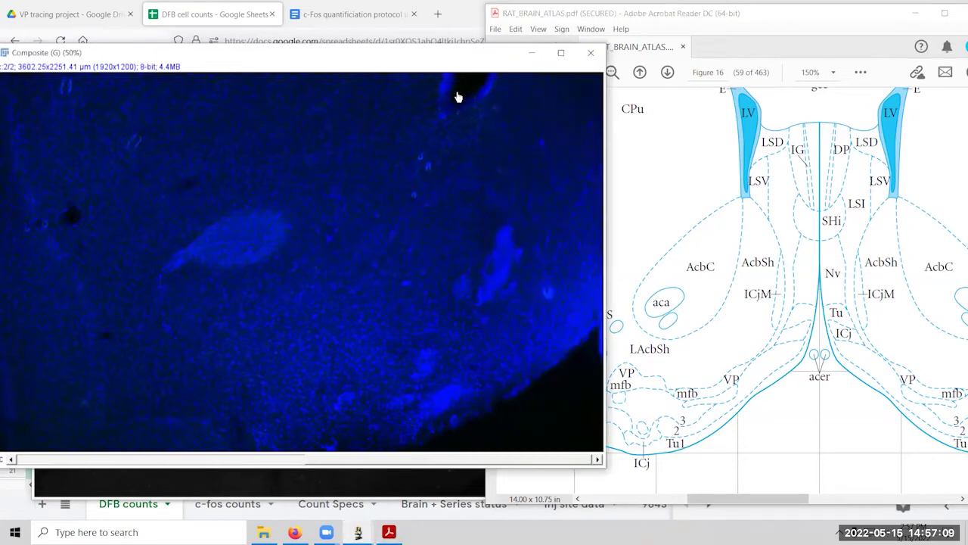
mouse_move(749, 112)
mouse_move(762, 296)
mouse_move(708, 273)
mouse_move(767, 270)
left_click_drag(732, 499, 742, 506)
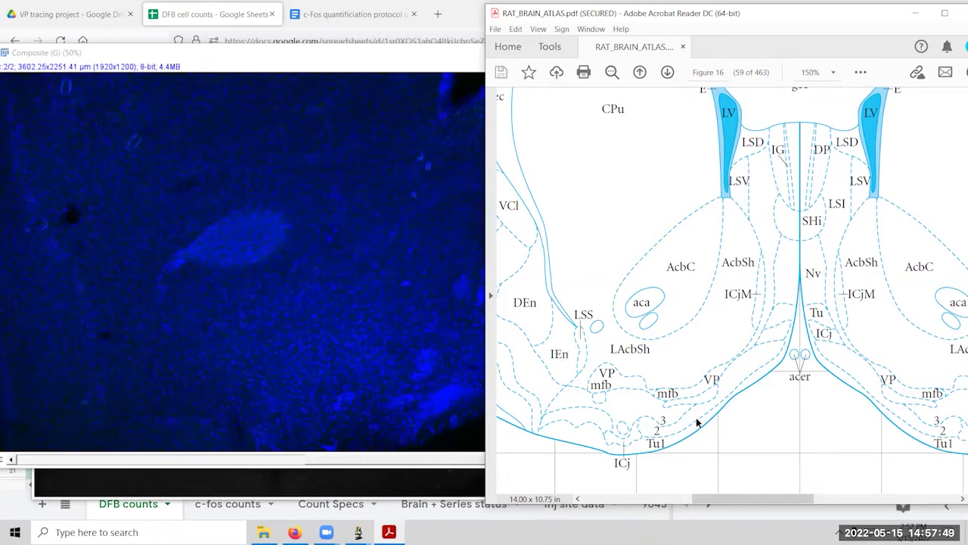
mouse_move(744, 500)
left_mouse_down()
mouse_move(754, 501)
mouse_move(743, 515)
left_mouse_up()
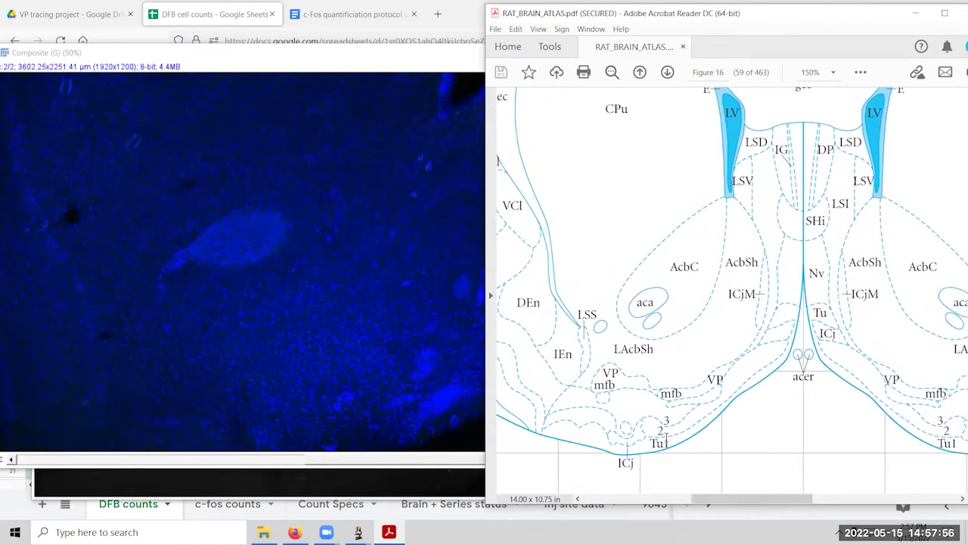
Bring the composite image forward and rotate it by -16.50 degrees with Enlarge image enabled.
left_click(333, 62)
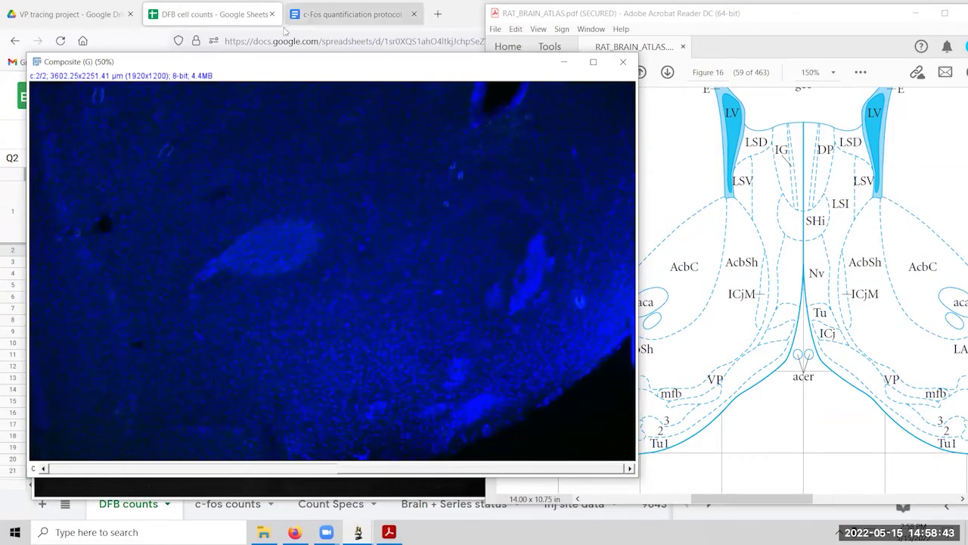
mouse_move(357, 532)
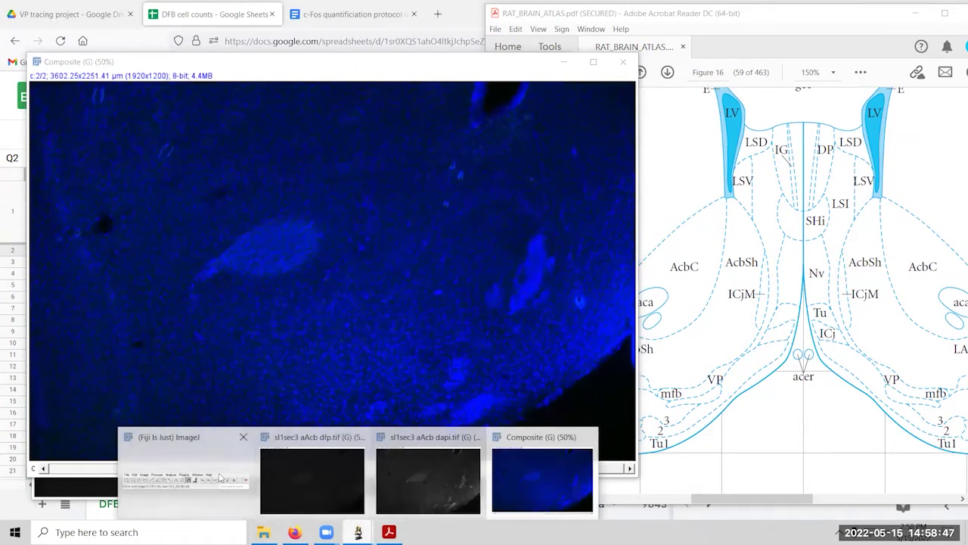
left_click(185, 477)
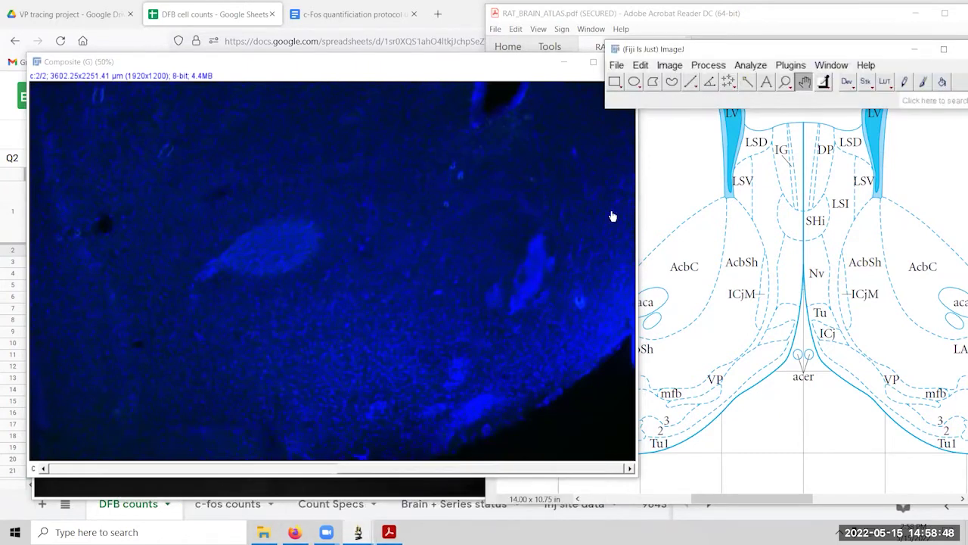
left_click(675, 67)
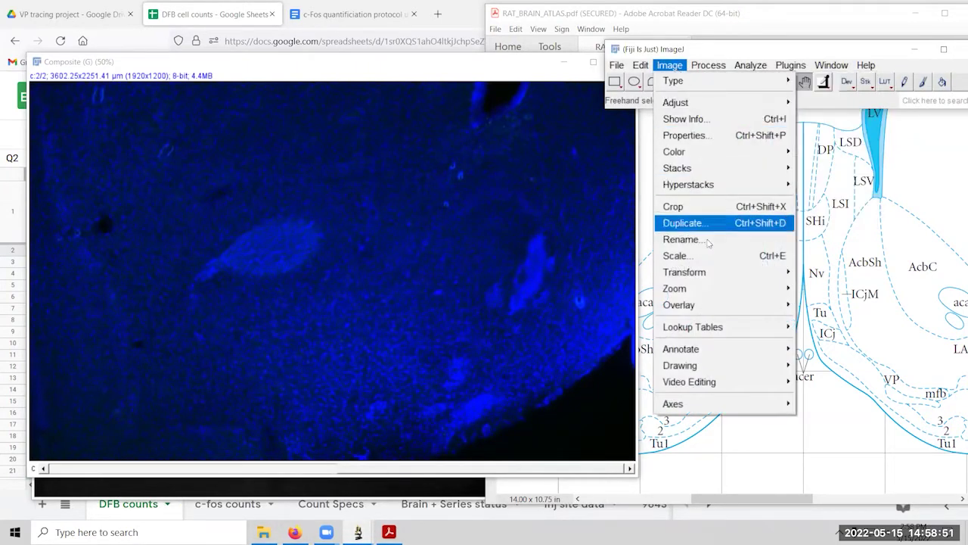
mouse_move(696, 272)
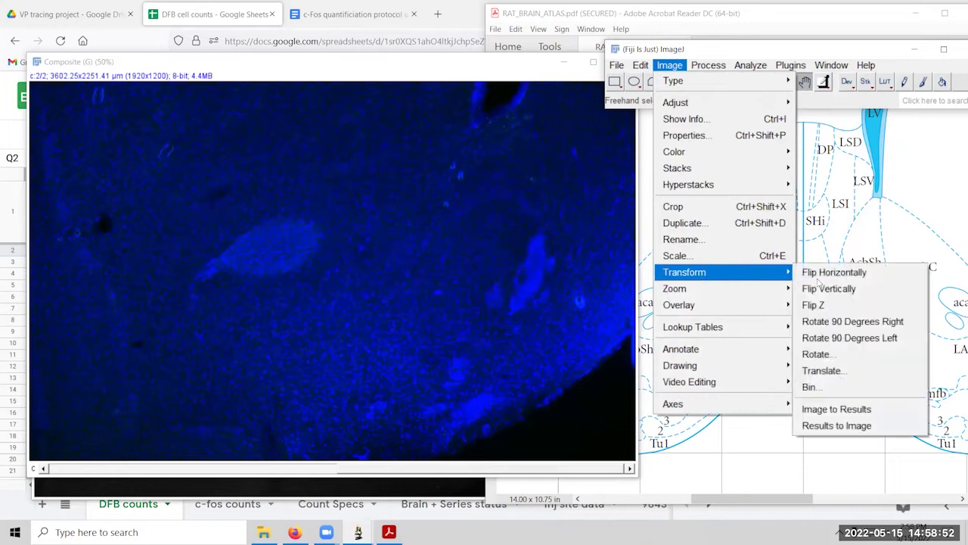
left_click(838, 355)
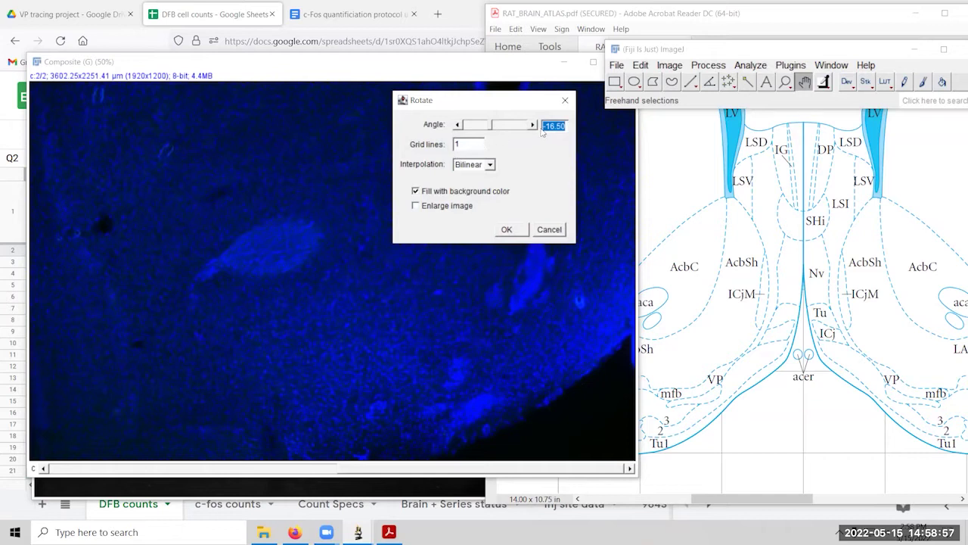
left_click(463, 207)
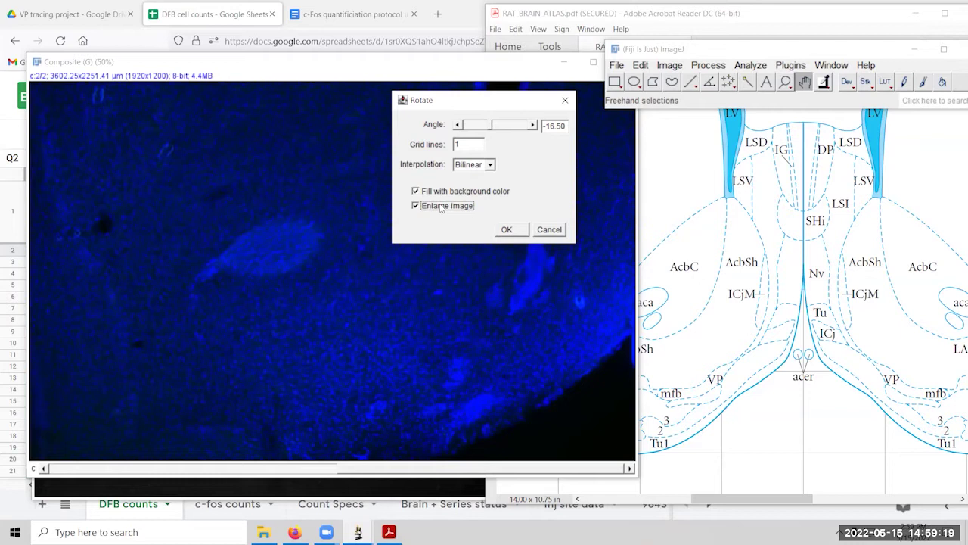
left_click(507, 230)
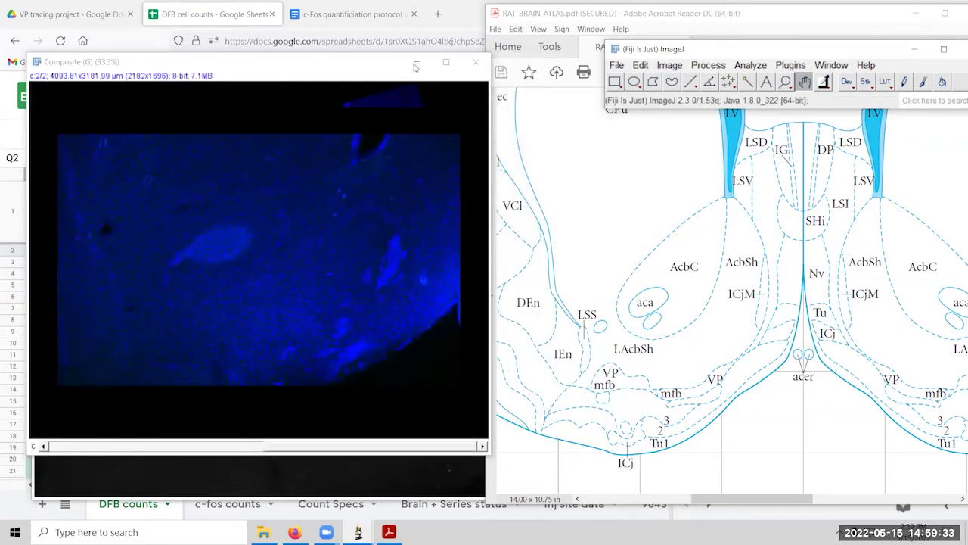
Rotate the composite by 16.50 degrees with both Fill with background color and Enlarge image turned off.
left_click(415, 64)
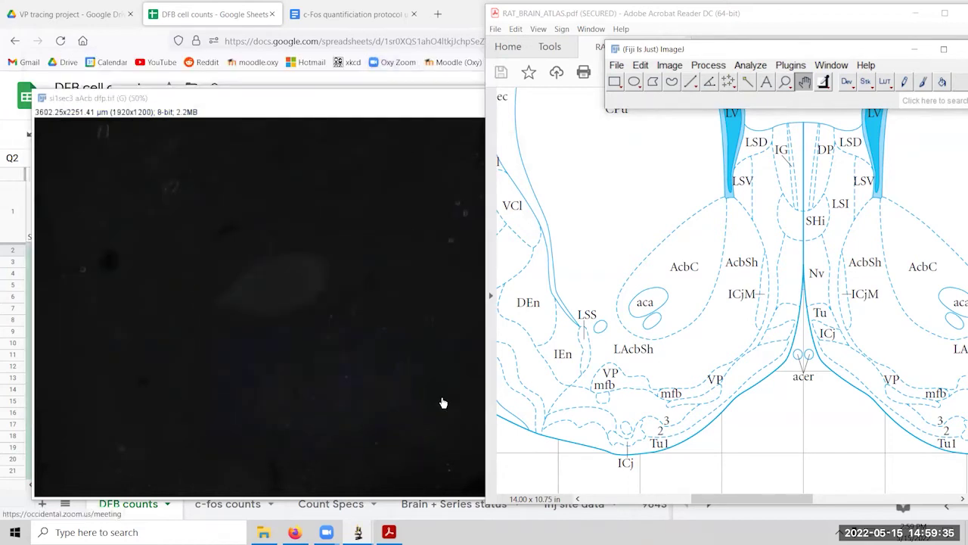
mouse_move(358, 532)
left_click(522, 477)
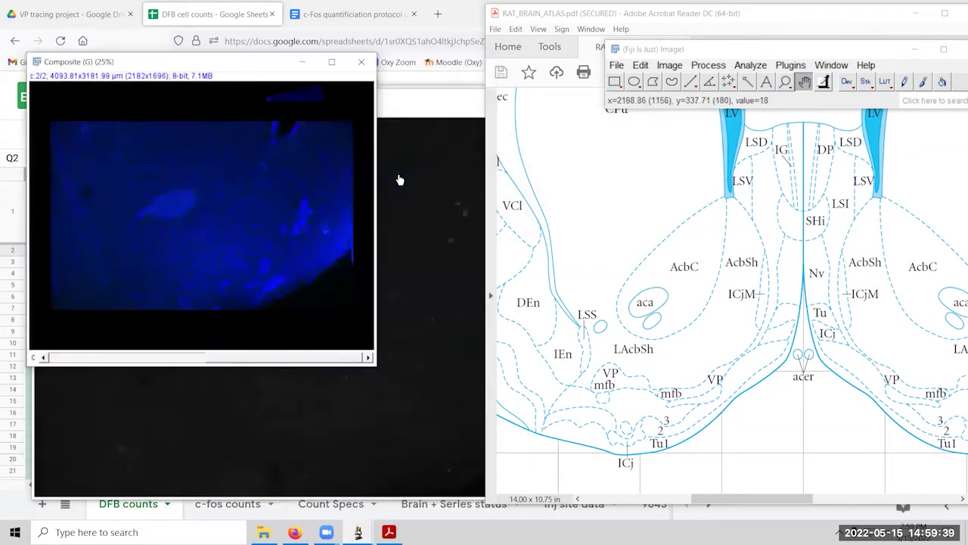
left_click(669, 65)
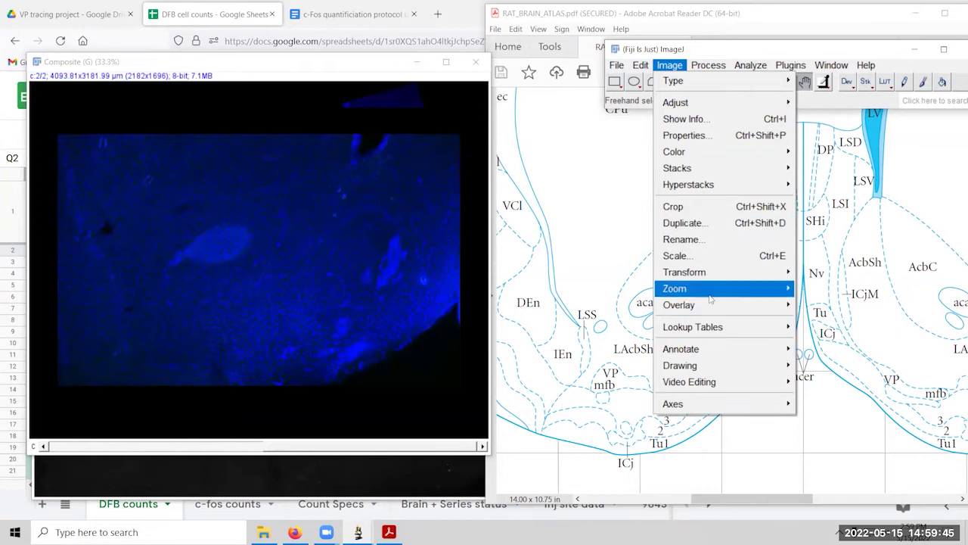
mouse_move(762, 276)
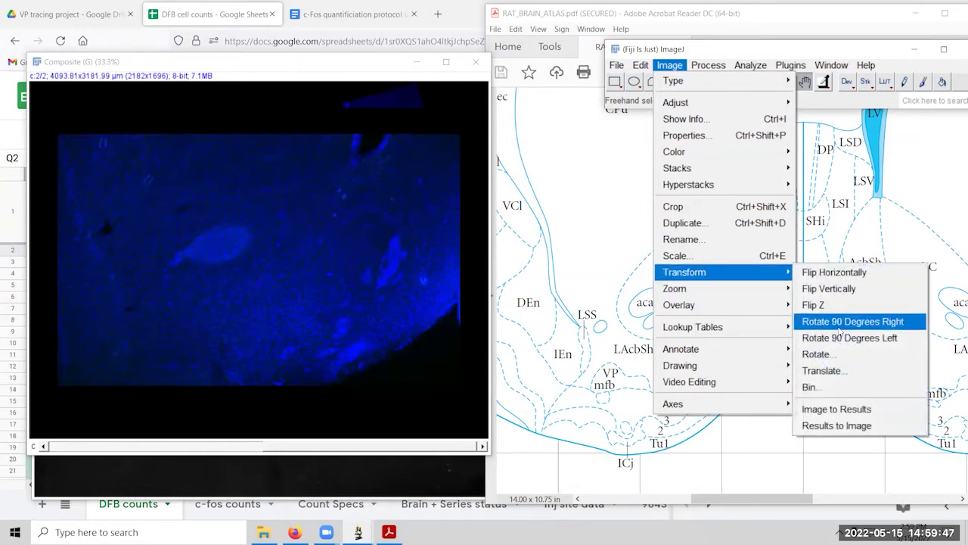
left_click(809, 354)
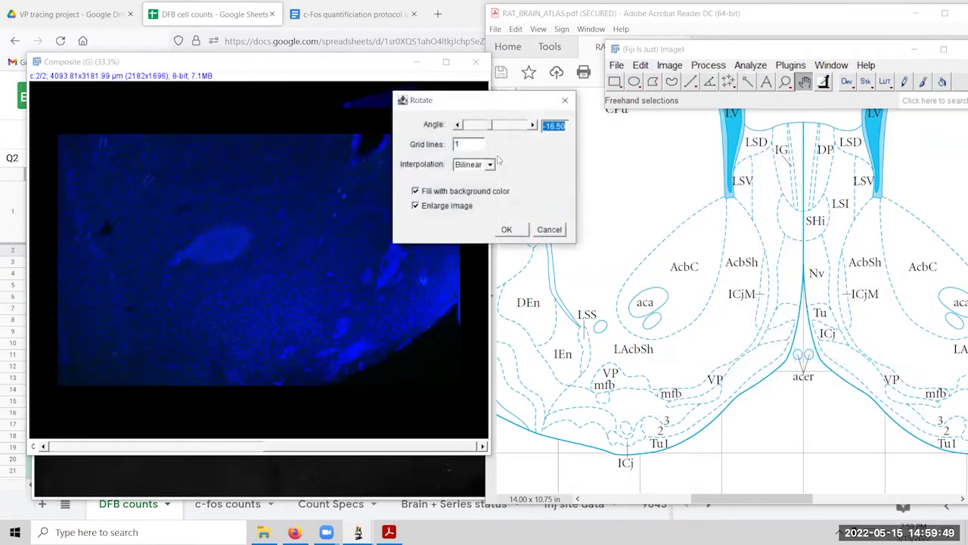
left_click(458, 206)
left_click(472, 191)
left_click(545, 126)
type("16.50")
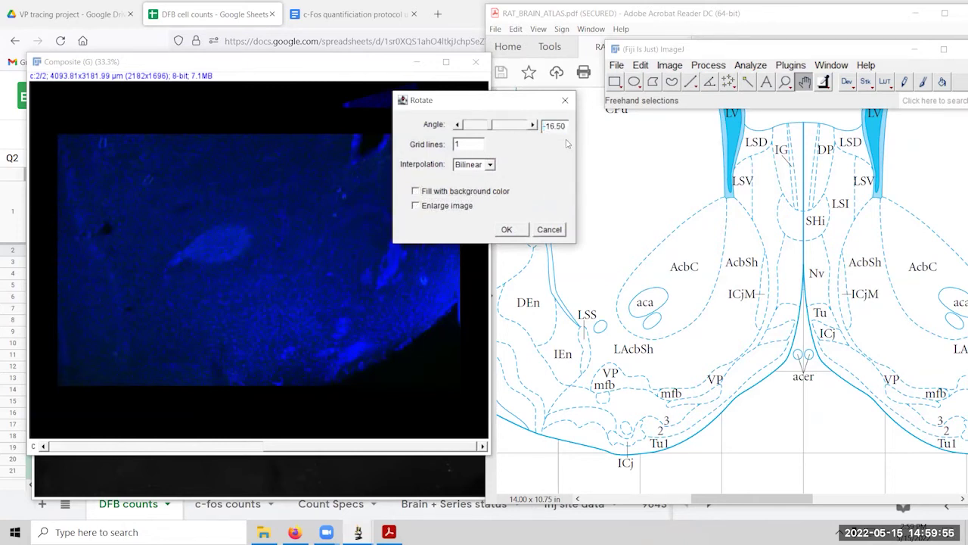
left_click(506, 228)
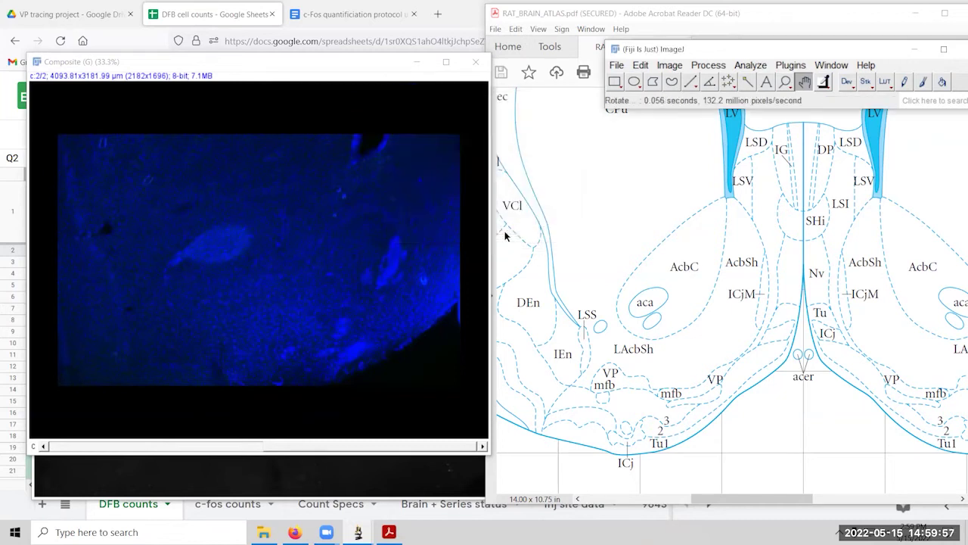
Rotate the composite by -16.50 degrees without enlarging it, and activate the Polygon selection tool.
left_click(672, 67)
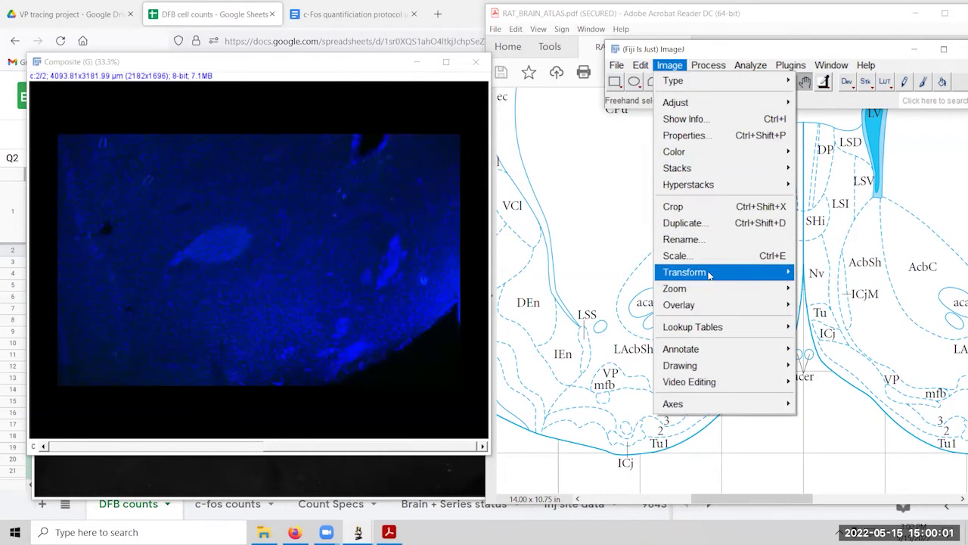
mouse_move(756, 272)
left_click(817, 354)
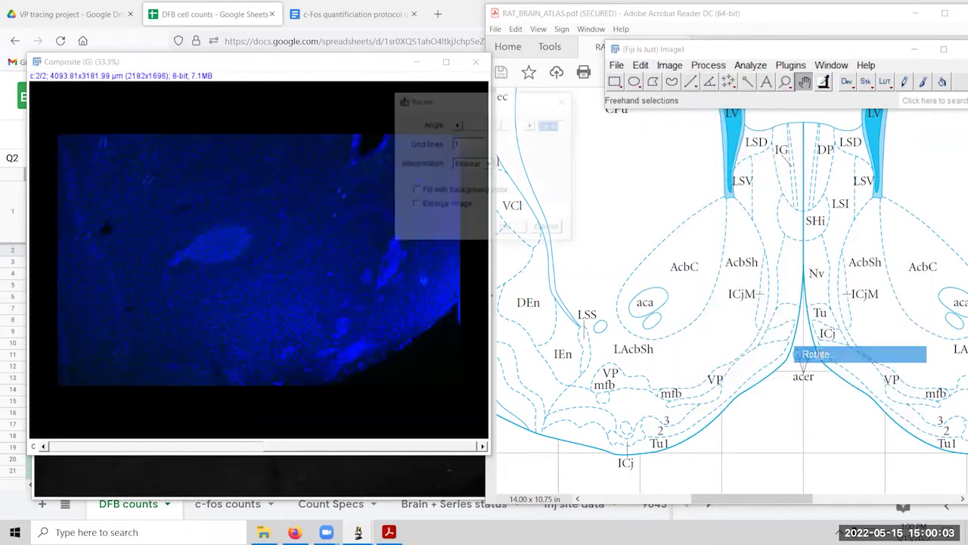
left_click(559, 126)
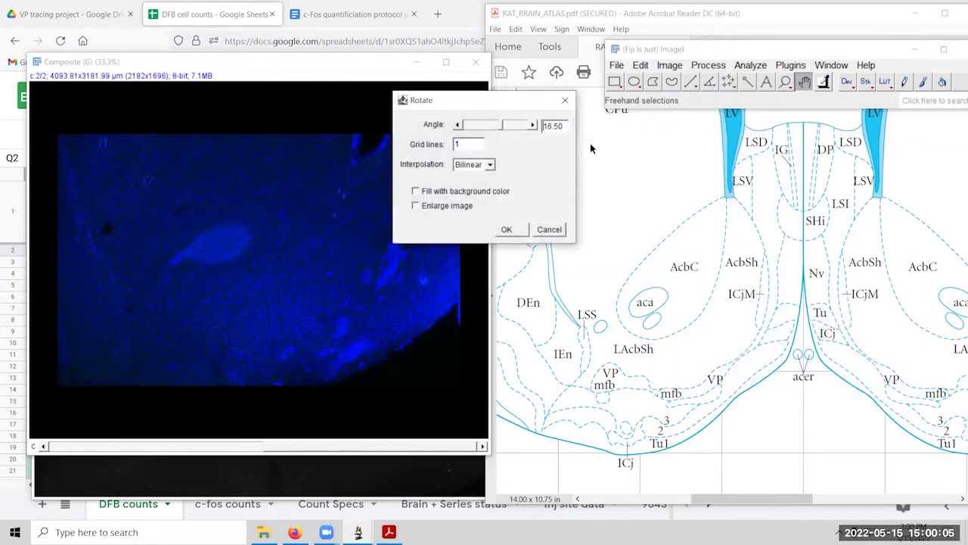
type("-")
left_click(508, 231)
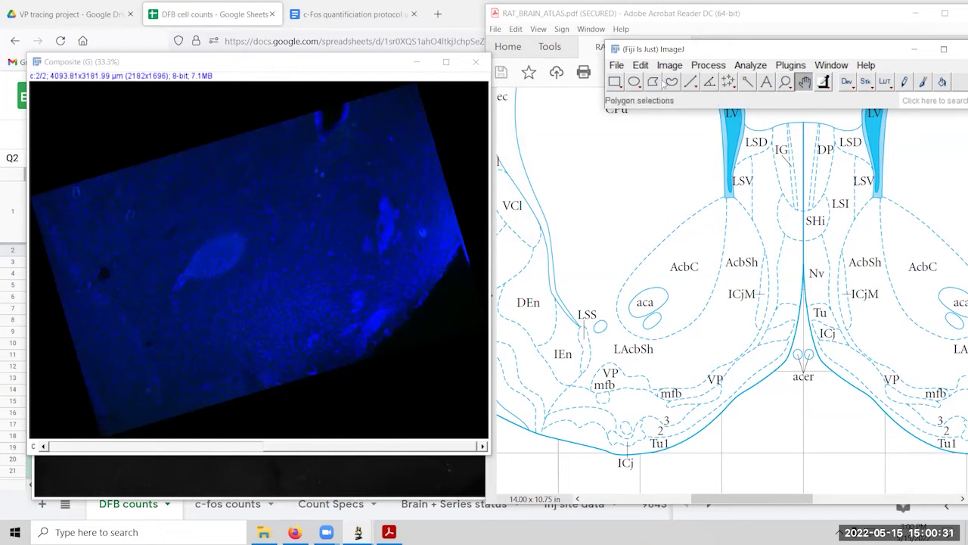
left_click(656, 84)
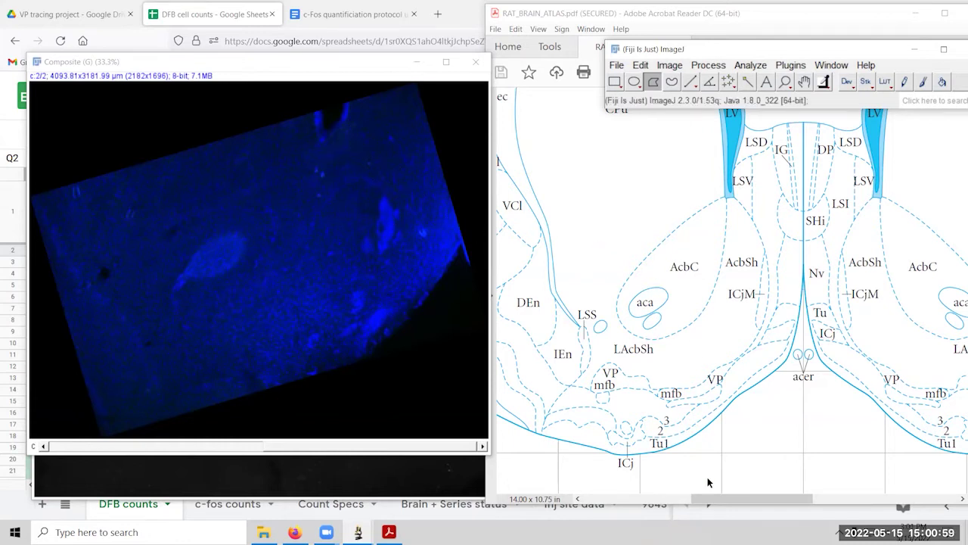
Switch to the atlas PDF, open the stained Plate 16 and examine the area below the lateral ventricle up close.
left_click(730, 502)
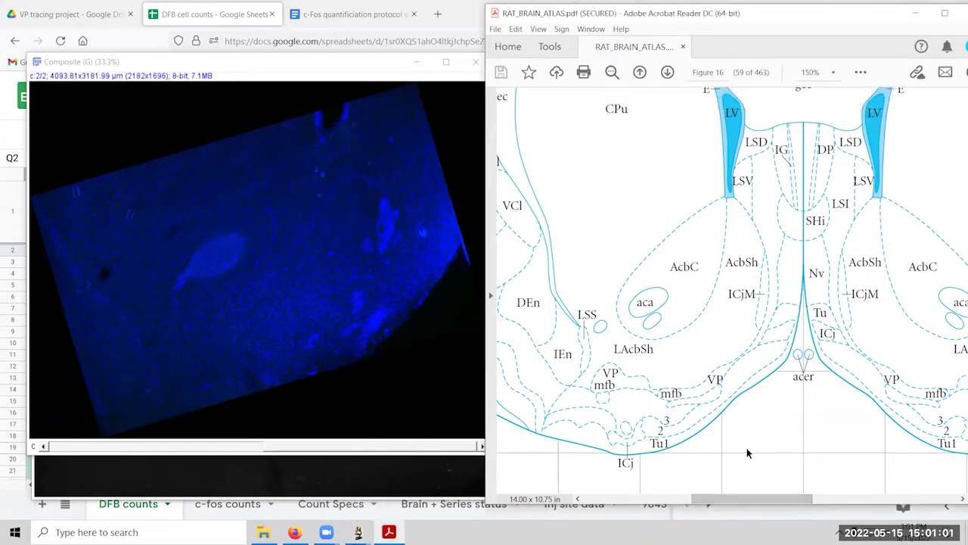
scroll(745, 454, "down", 3)
scroll(746, 453, "down", 2)
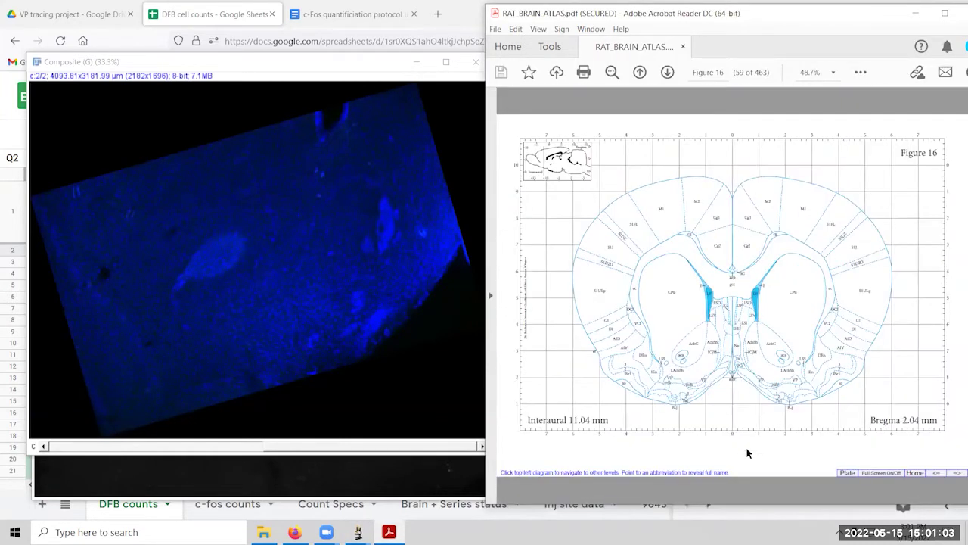
left_click(848, 473)
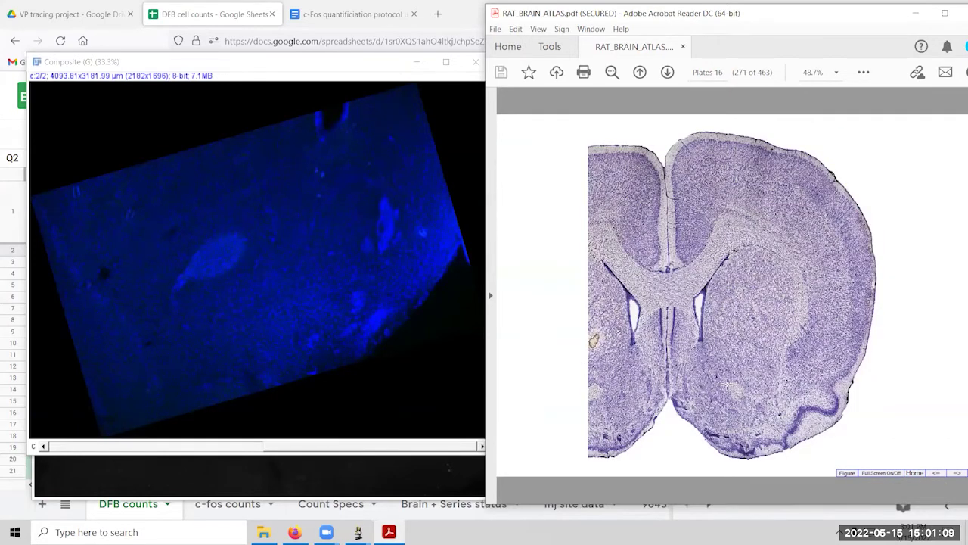
scroll(726, 384, "up", 4)
scroll(725, 384, "down", 1)
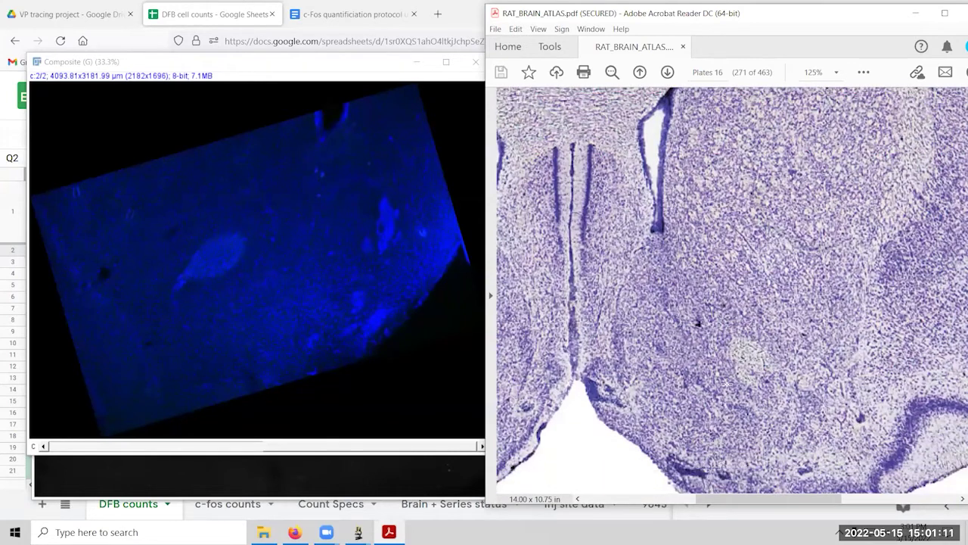
scroll(726, 382, "down", 2)
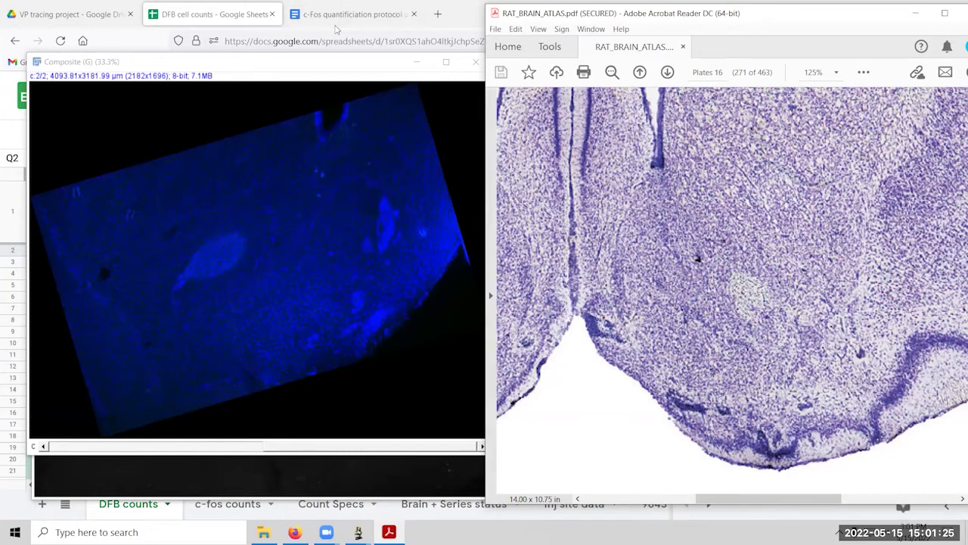
Outline the accumbens region on Plate 16 with a freehand annotation, starting at the ventricle's lower tip and enclosing the pale anterior commissure.
mouse_move(656, 161)
left_mouse_down()
mouse_move(623, 233)
mouse_move(620, 286)
mouse_move(638, 340)
mouse_move(663, 367)
mouse_move(760, 394)
mouse_move(804, 389)
mouse_move(836, 368)
mouse_move(829, 380)
mouse_move(826, 343)
mouse_move(841, 276)
left_mouse_up()
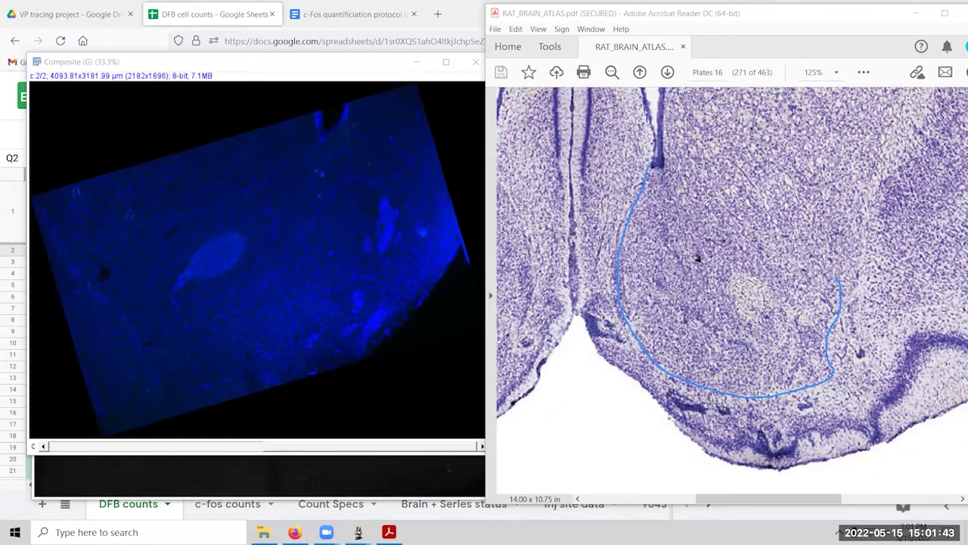
mouse_move(665, 158)
left_mouse_down()
mouse_move(719, 189)
mouse_move(735, 220)
mouse_move(838, 274)
left_mouse_up()
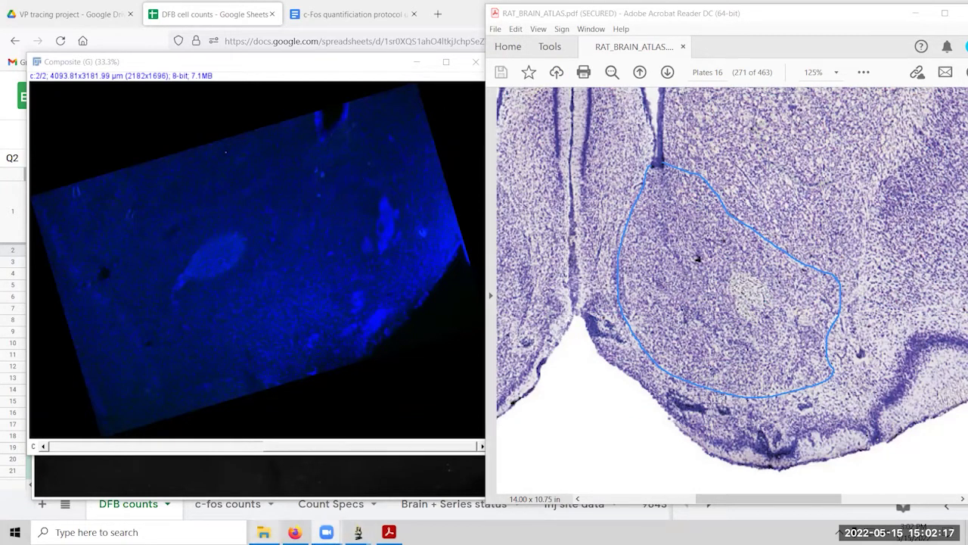
Switch to ImageJ and trace the accumbens on the composite with a closed polygon, starting beside the ventricle's lower tip and enclosing the pale anterior commissure.
mouse_move(358, 531)
left_click(204, 485)
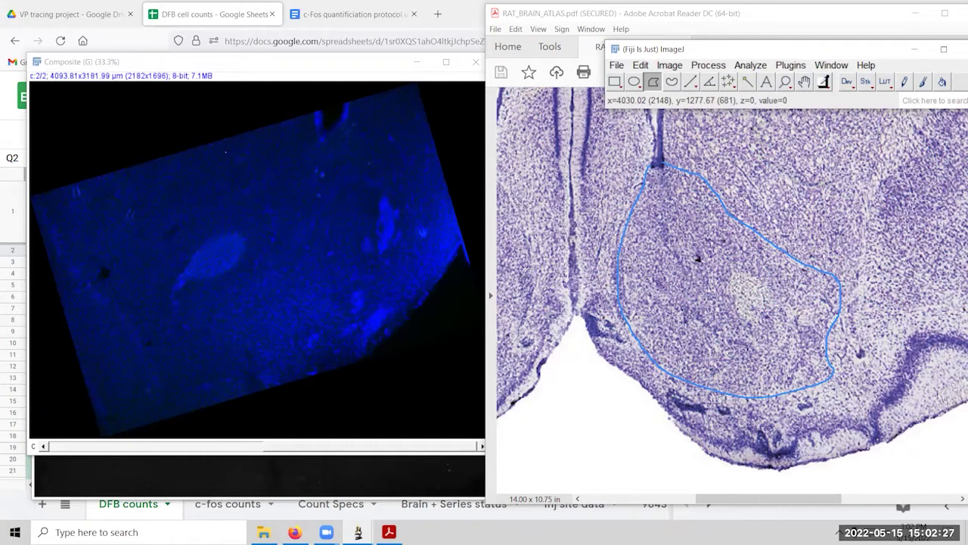
left_click(346, 119)
left_click(370, 147)
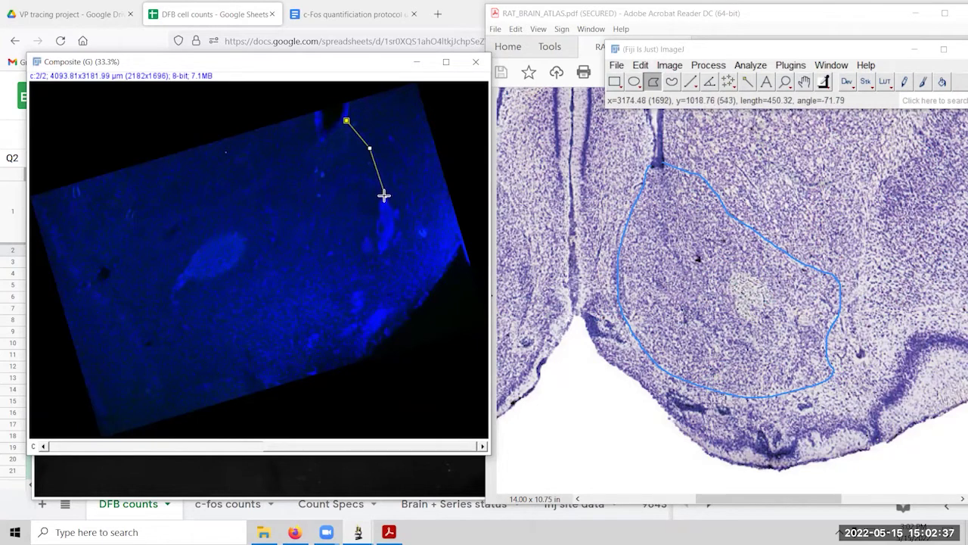
left_click(384, 198)
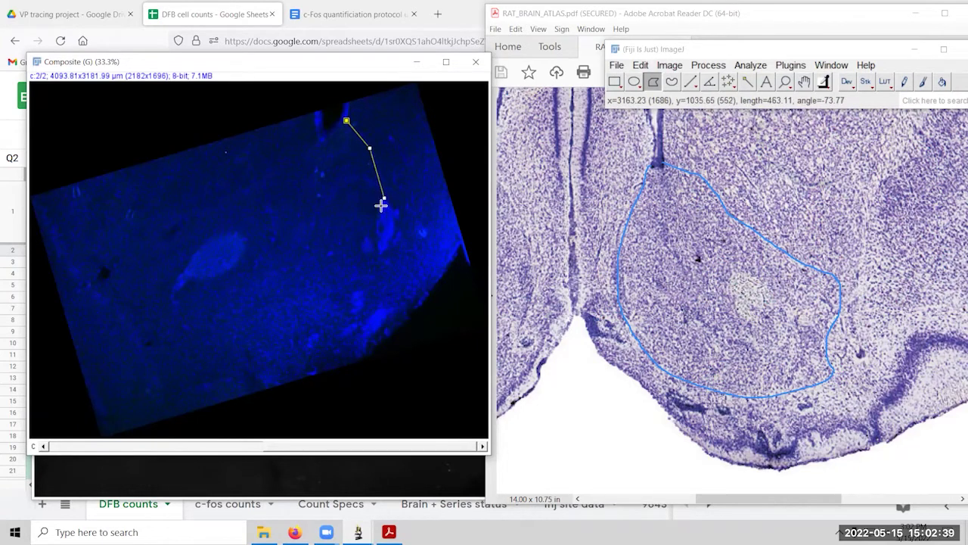
left_click(380, 255)
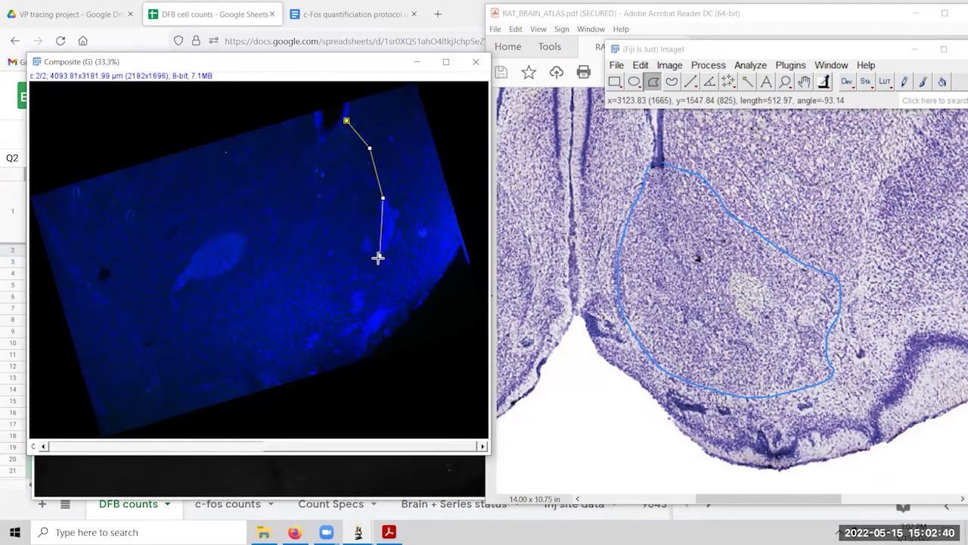
left_click(362, 301)
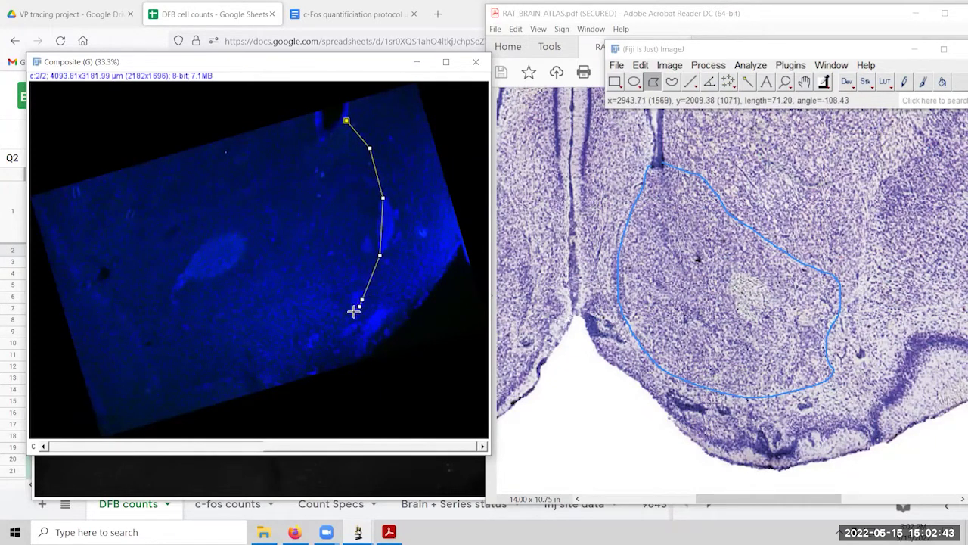
left_click(330, 329)
left_click(287, 348)
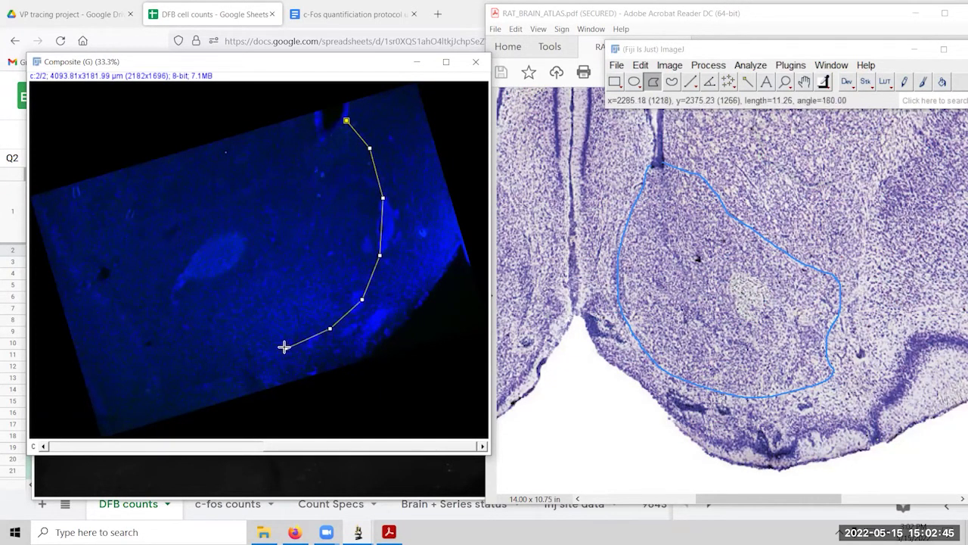
left_click(207, 369)
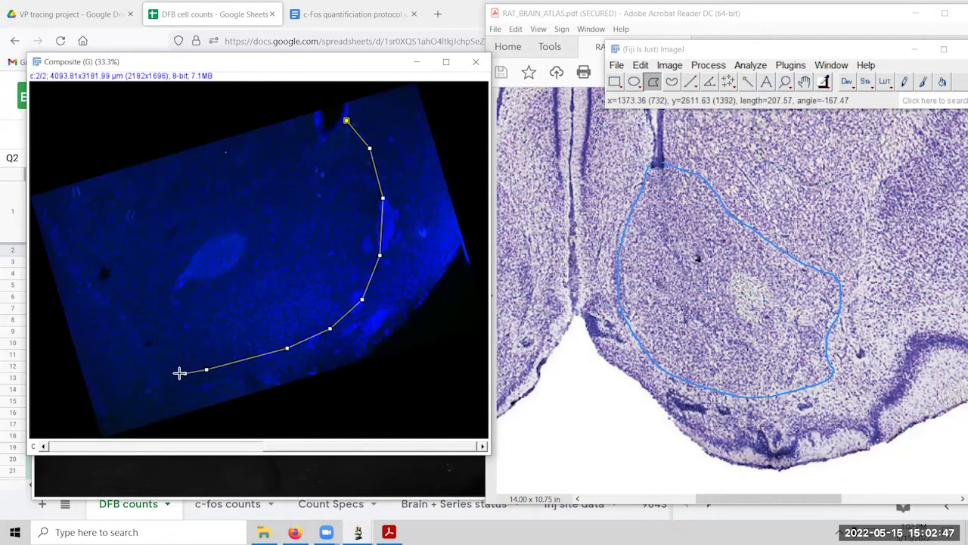
left_click(166, 376)
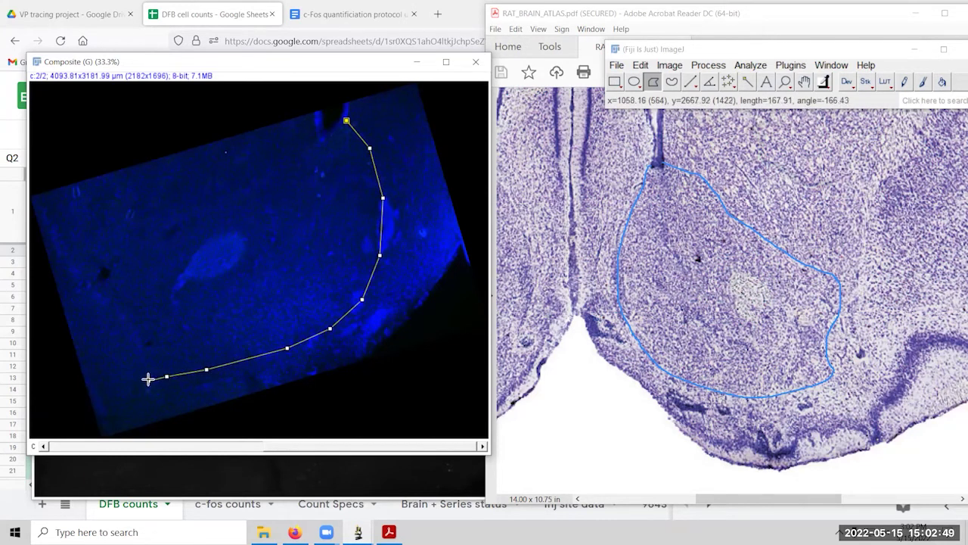
left_click(88, 305)
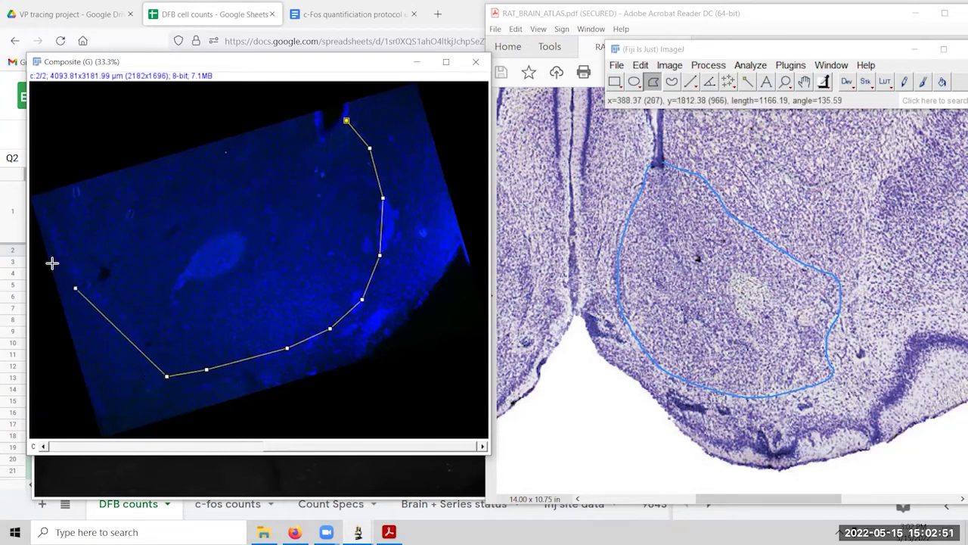
left_click(156, 377)
left_click(143, 359)
left_click(130, 325)
left_click(115, 305)
left_click(109, 284)
left_click(107, 264)
left_click(128, 234)
left_click(166, 216)
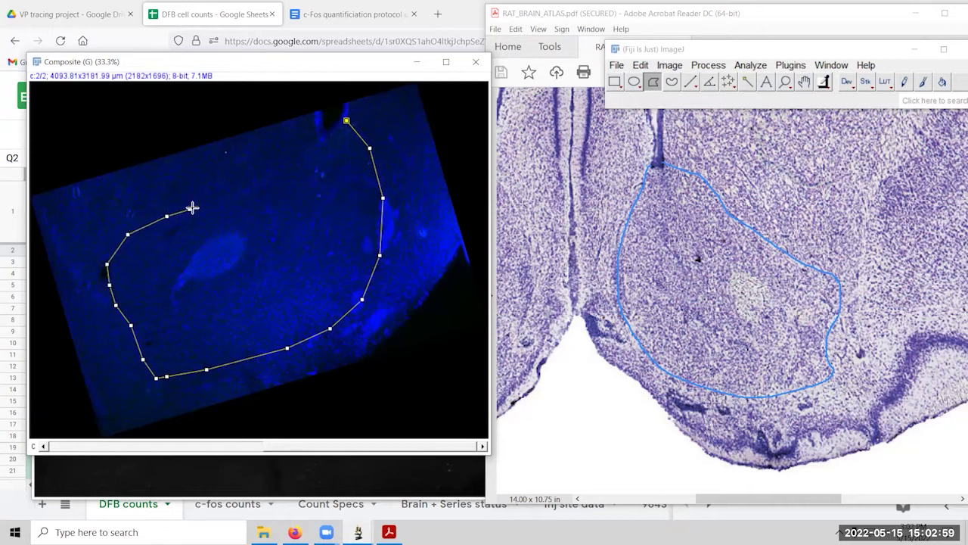
left_click(215, 195)
left_click(261, 175)
left_click(313, 154)
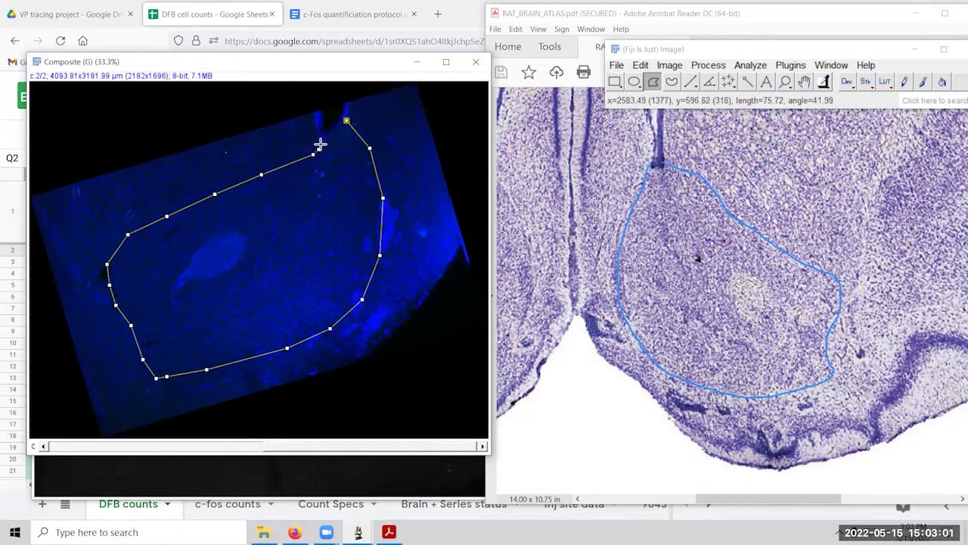
left_click(324, 138)
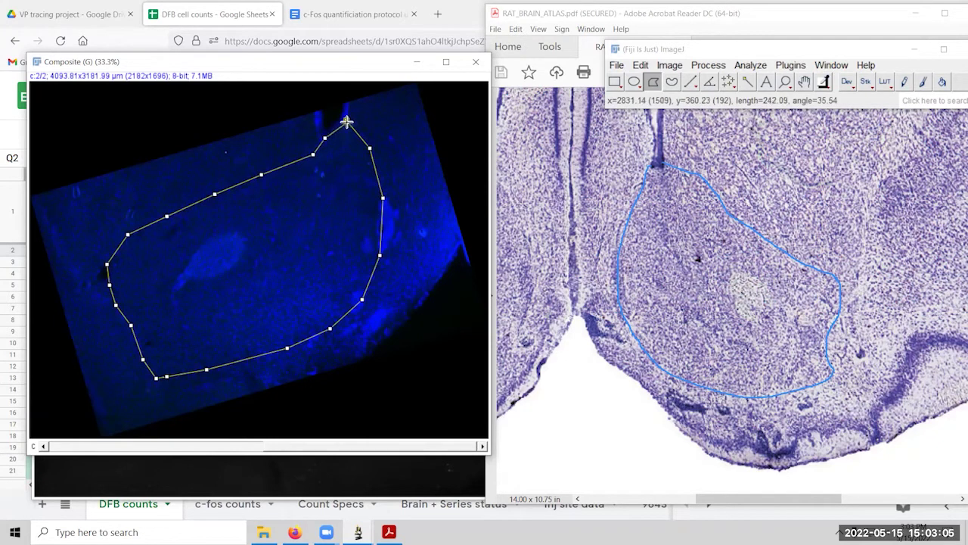
left_click(347, 121)
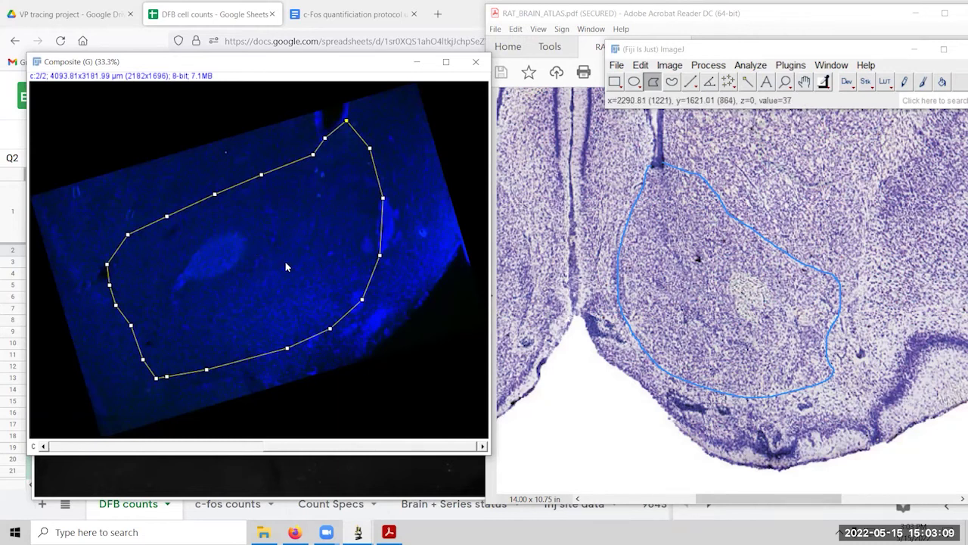
Switch to the atlas PDF, open Figure 16 from Plate 17 and examine the AcbC and AcbSh boundaries below the lateral ventricle up close.
left_click(730, 503)
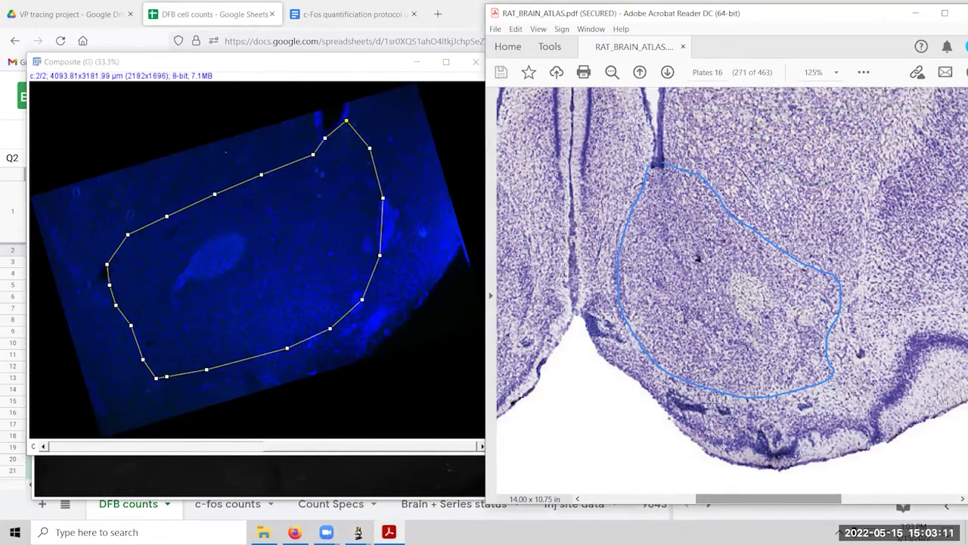
scroll(722, 446, "down", 5)
scroll(717, 418, "down", 1)
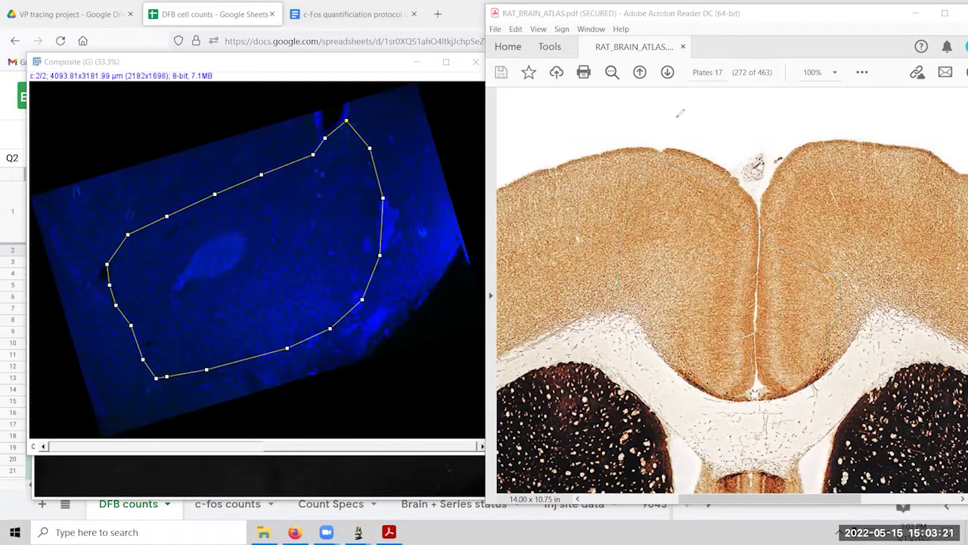
scroll(708, 246, "down", 5)
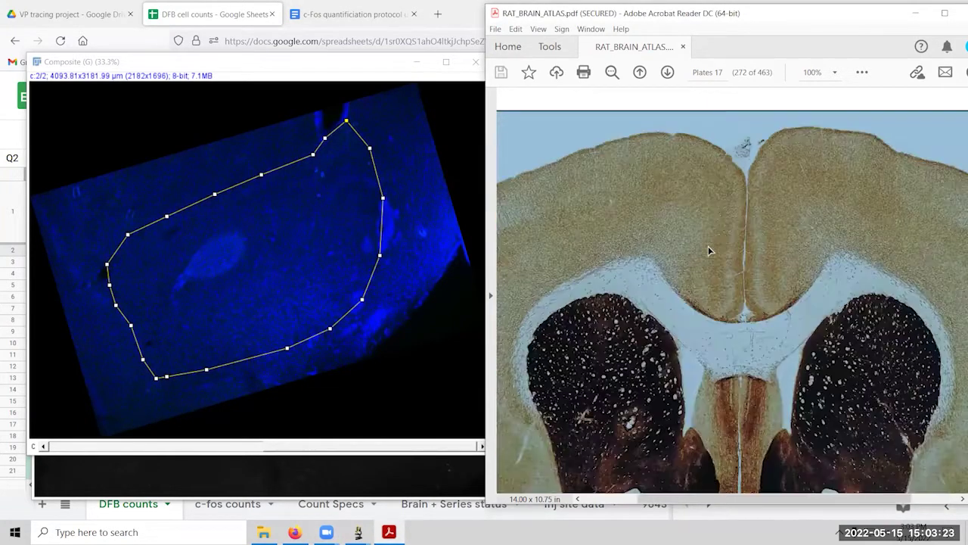
key("ctrl+0")
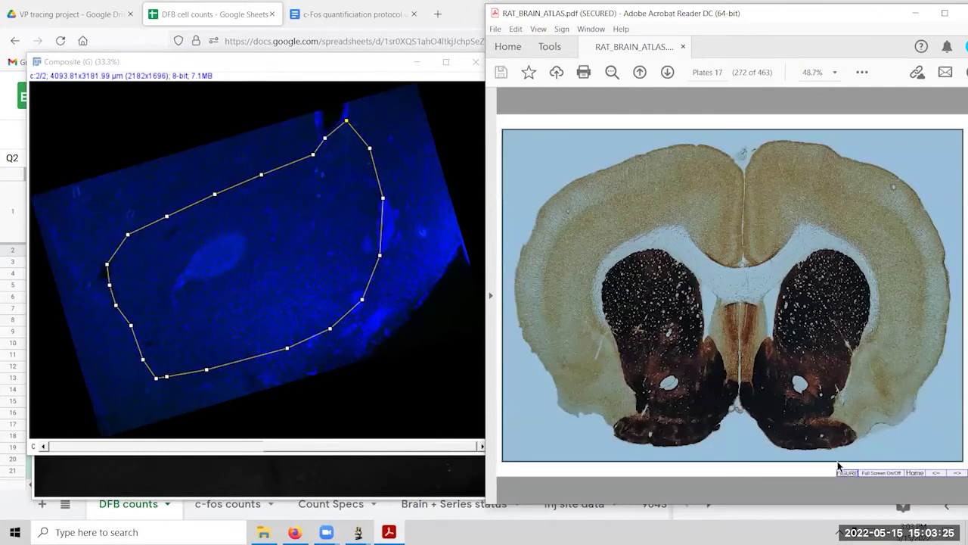
left_click(846, 472)
scroll(711, 359, "up", 1)
scroll(711, 363, "up", 2)
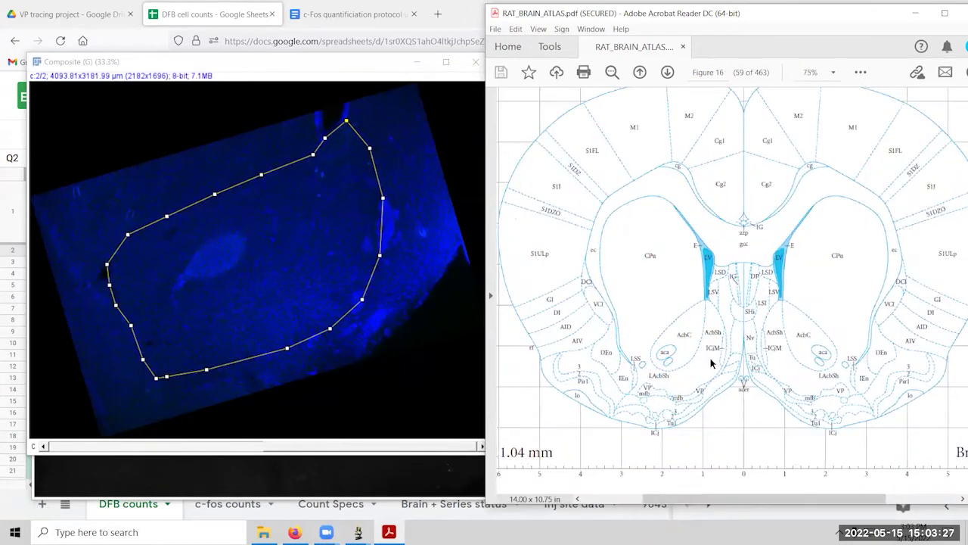
scroll(711, 362, "up", 3)
scroll(710, 358, "down", 1)
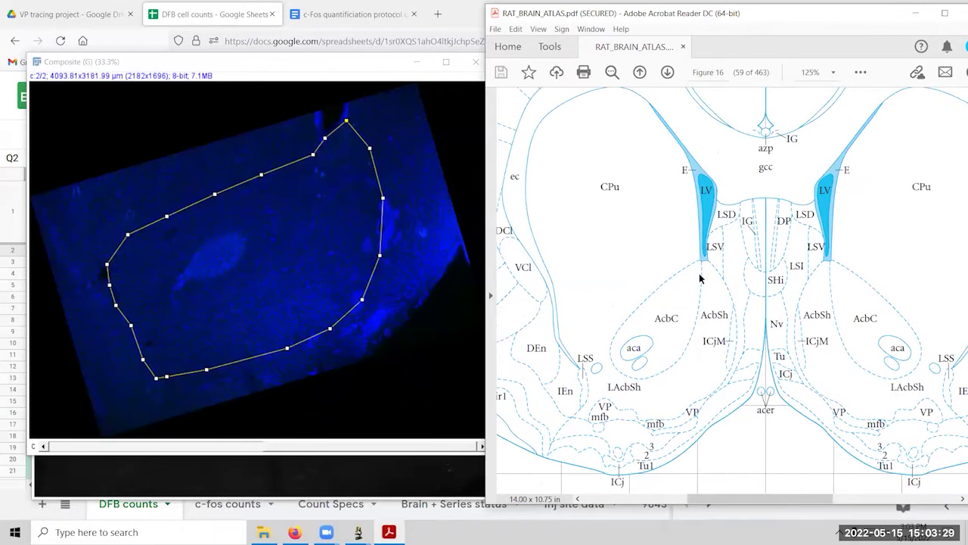
Reshape the composite's polygon to the atlas outline, moving its upper vertices outward and the lower corner vertices on both sides inward.
left_click(277, 97)
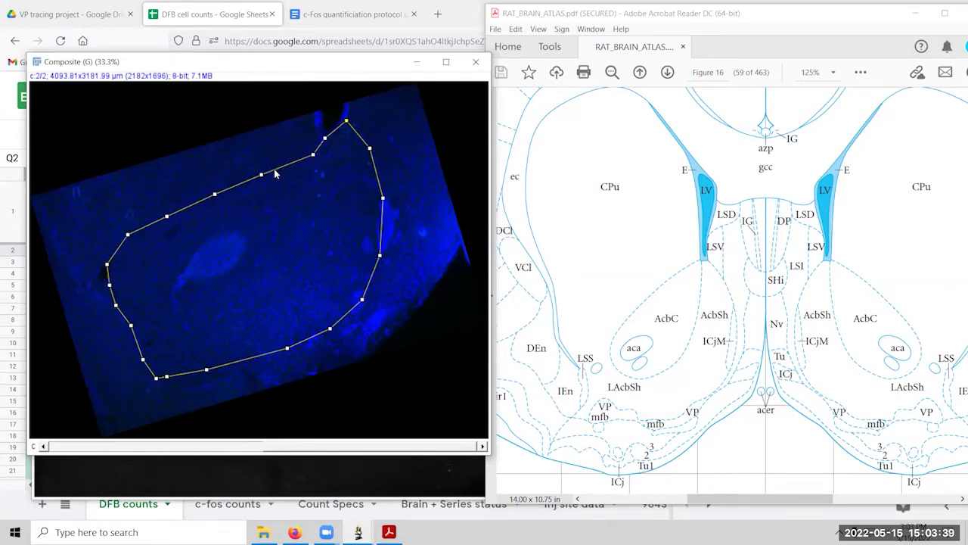
left_click_drag(313, 155, 199, 186)
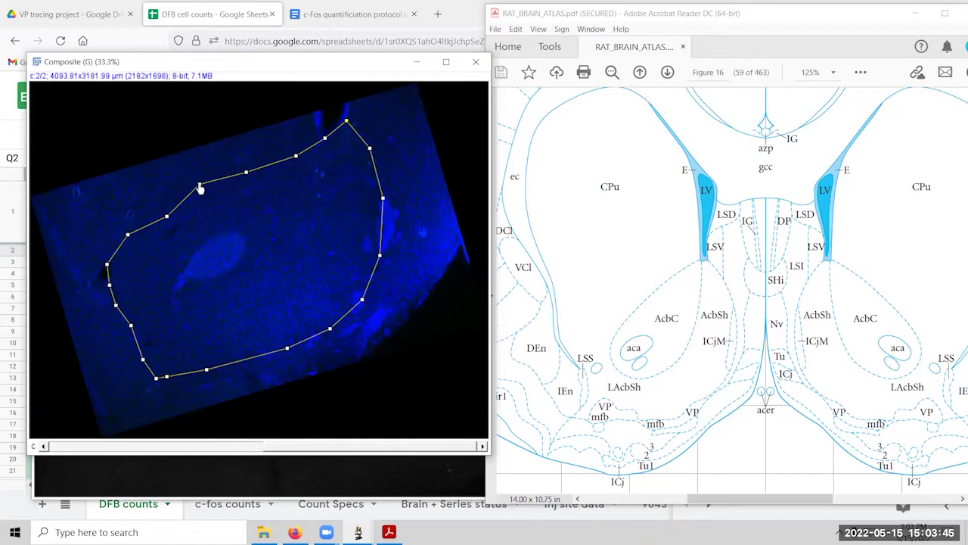
left_click_drag(167, 220, 149, 211)
left_click_drag(361, 300, 352, 297)
left_click_drag(331, 329, 322, 326)
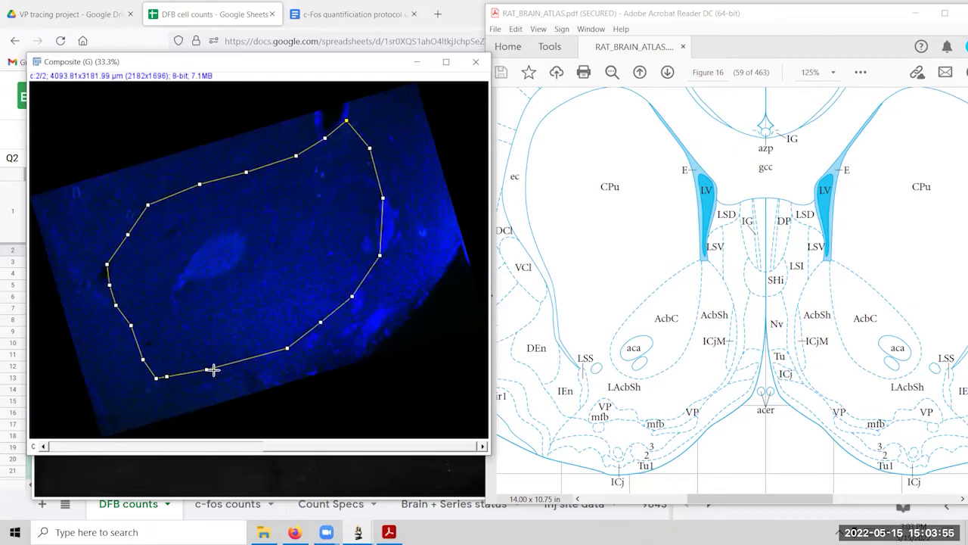
left_click_drag(157, 381, 156, 370)
Minimize the atlas, clear everything outside the polygon on the composite and crop the image to the selection.
left_click(916, 13)
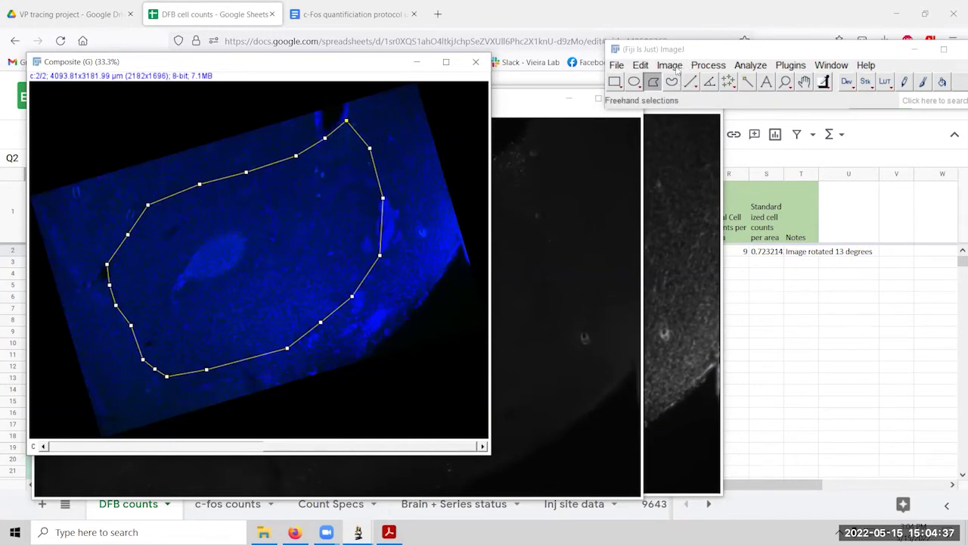
left_click(639, 65)
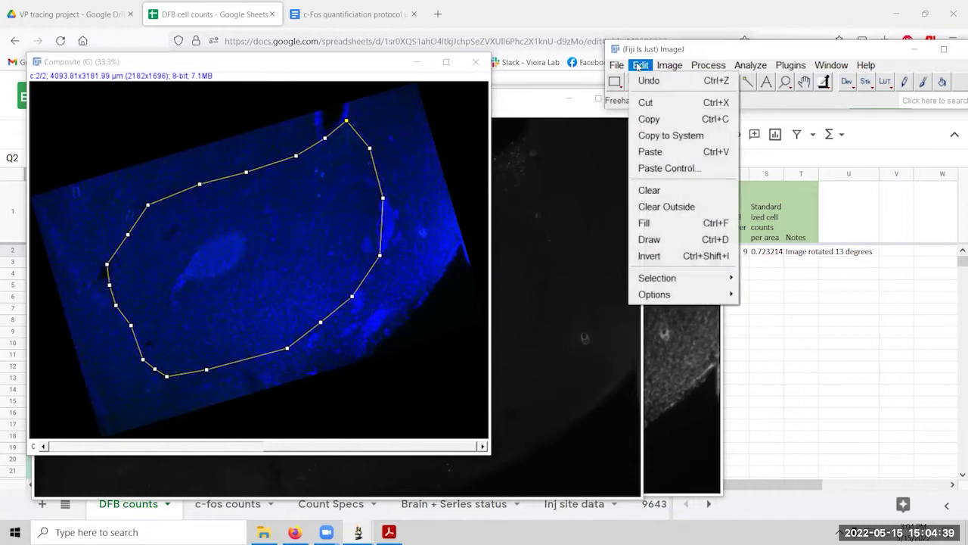
left_click(657, 209)
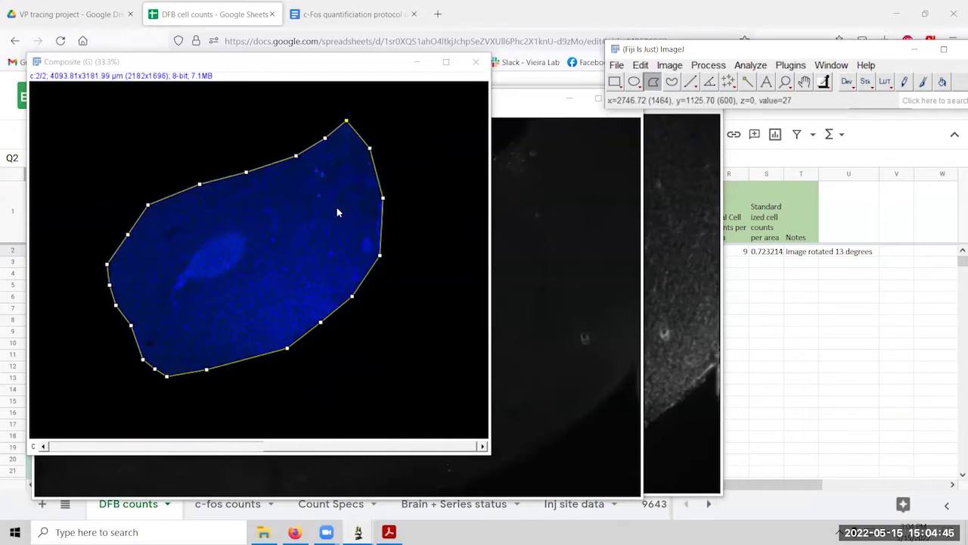
left_click(667, 66)
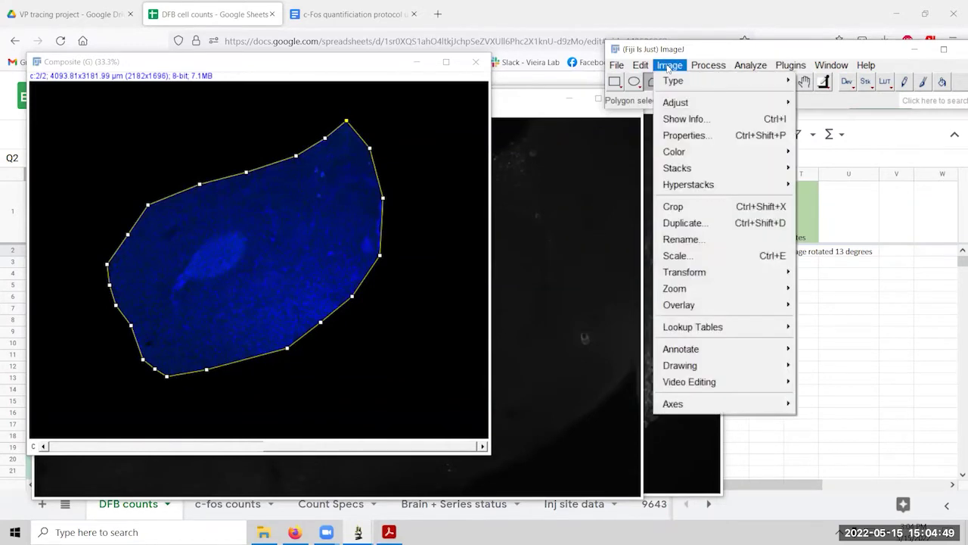
left_click(681, 211)
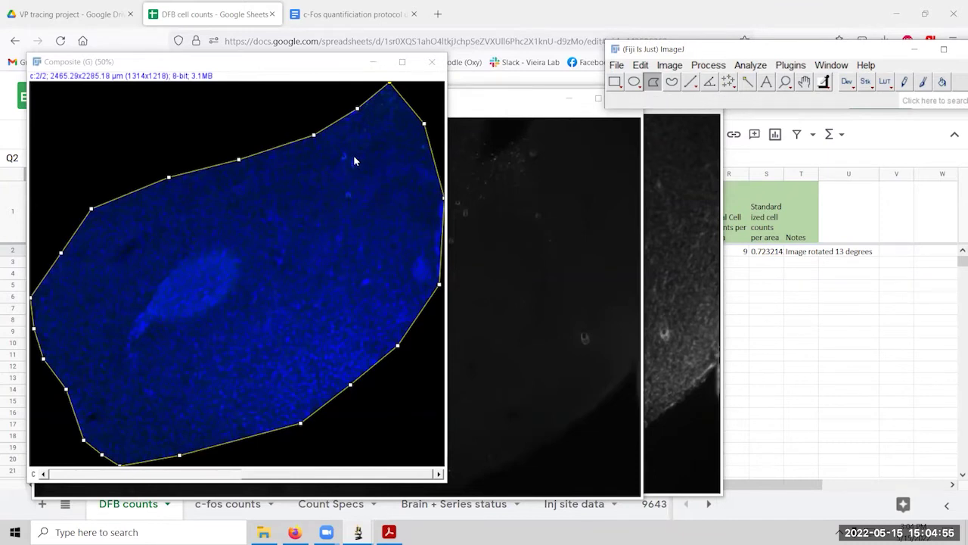
Split the composite into its separate channels, minimize the blue C2 image and reposition the green C1 image.
left_click(671, 66)
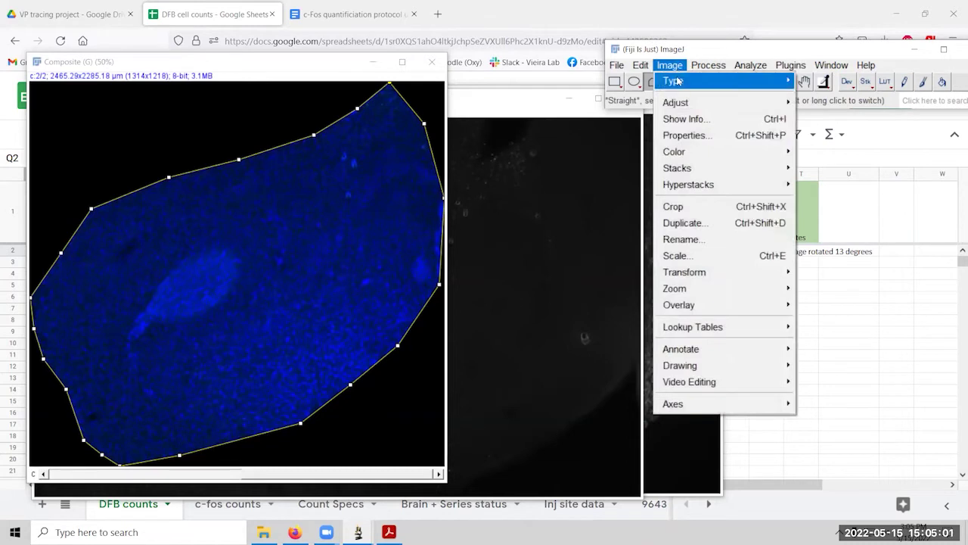
mouse_move(675, 152)
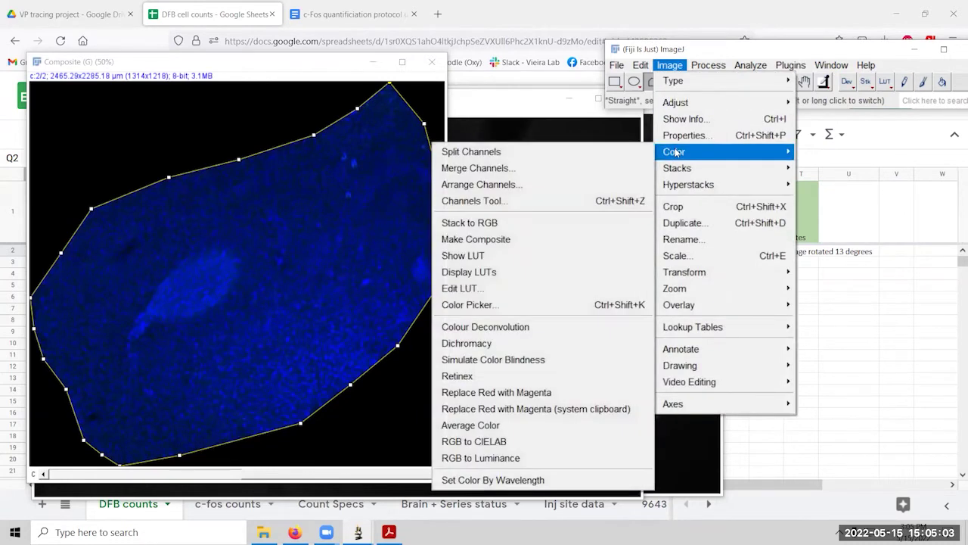
left_click(600, 149)
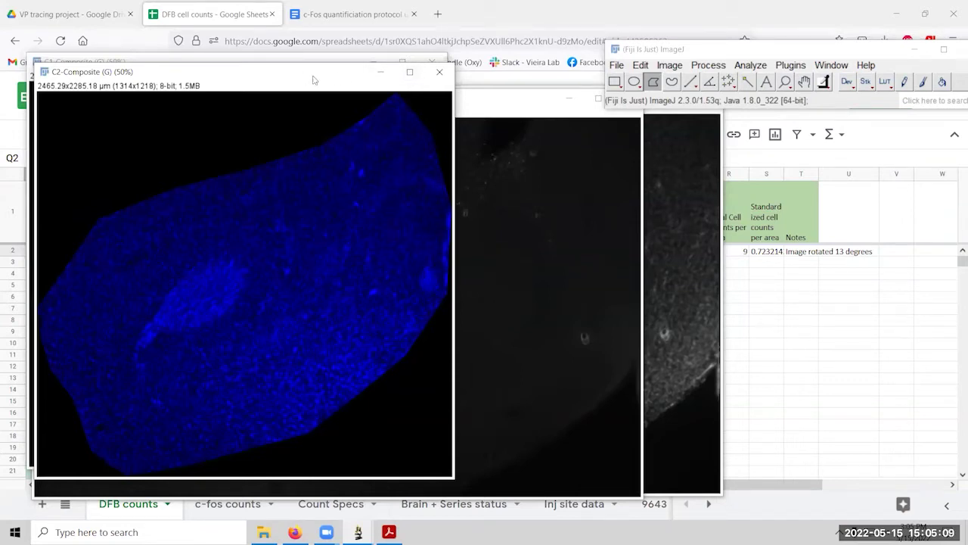
left_click_drag(303, 72, 677, 74)
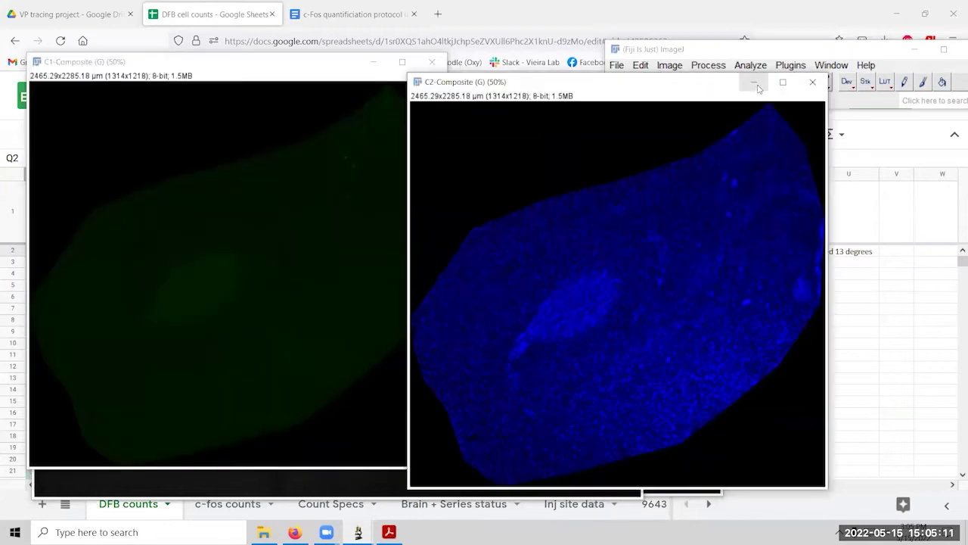
left_click(387, 96)
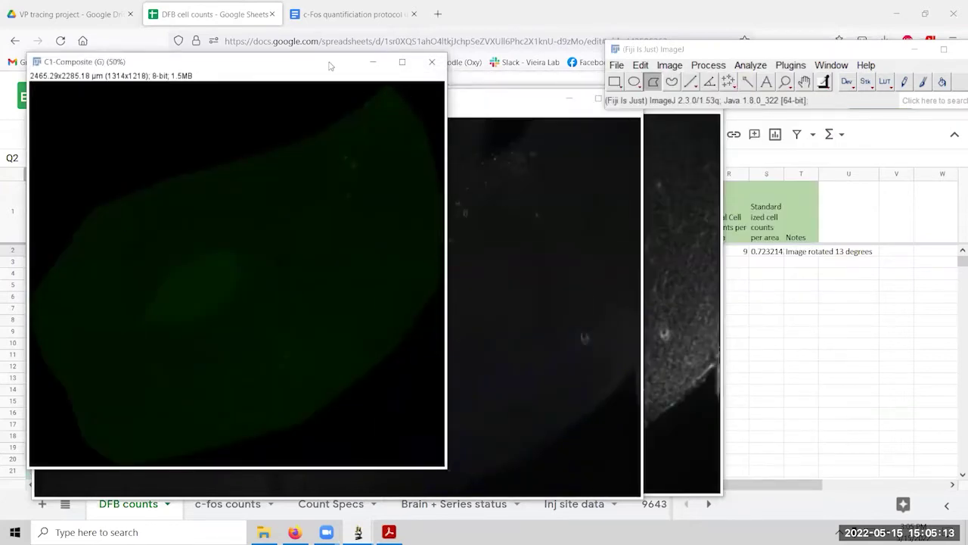
left_click_drag(329, 66, 627, 72)
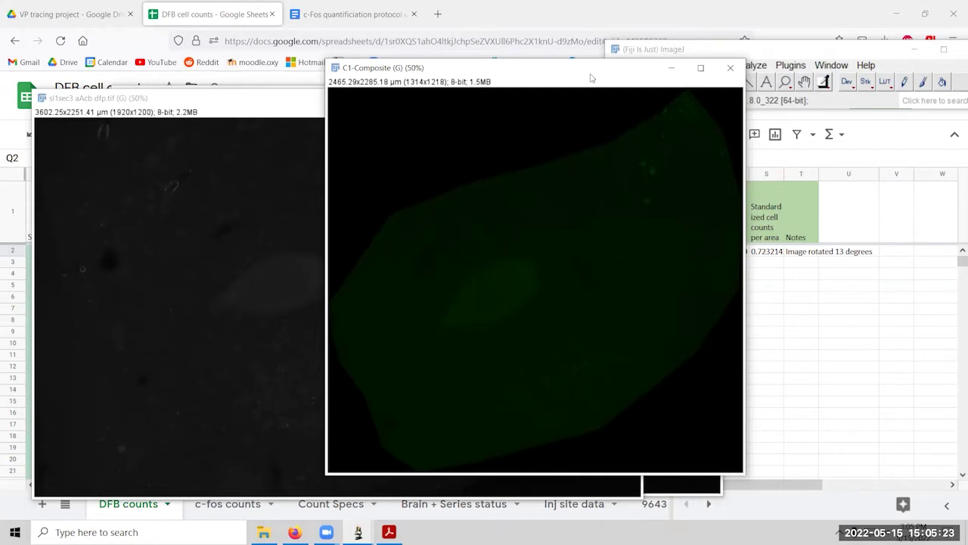
left_click_drag(592, 78, 533, 87)
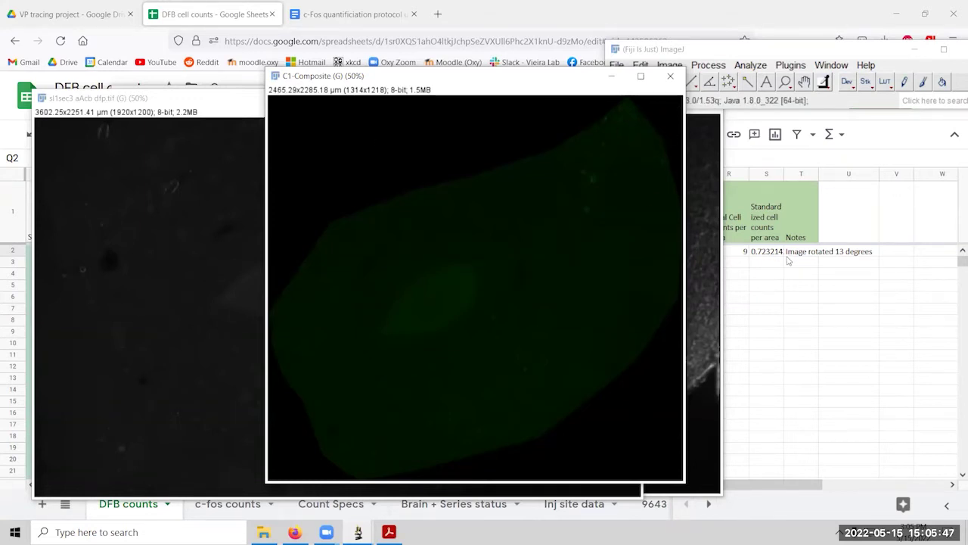
Open the Set Scale settings and check the c-Fos protocol document for the pixels/um value of each microscope magnification.
left_click(749, 65)
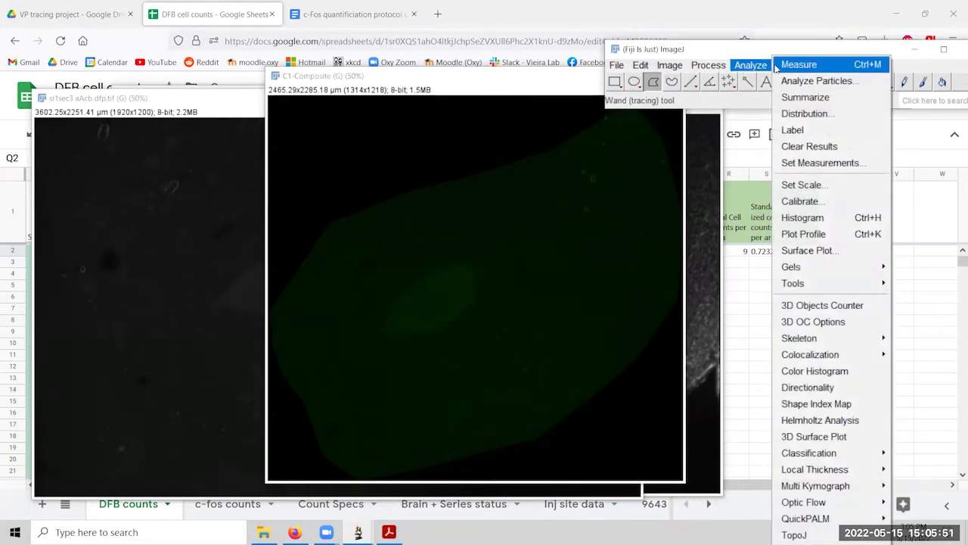
left_click(794, 185)
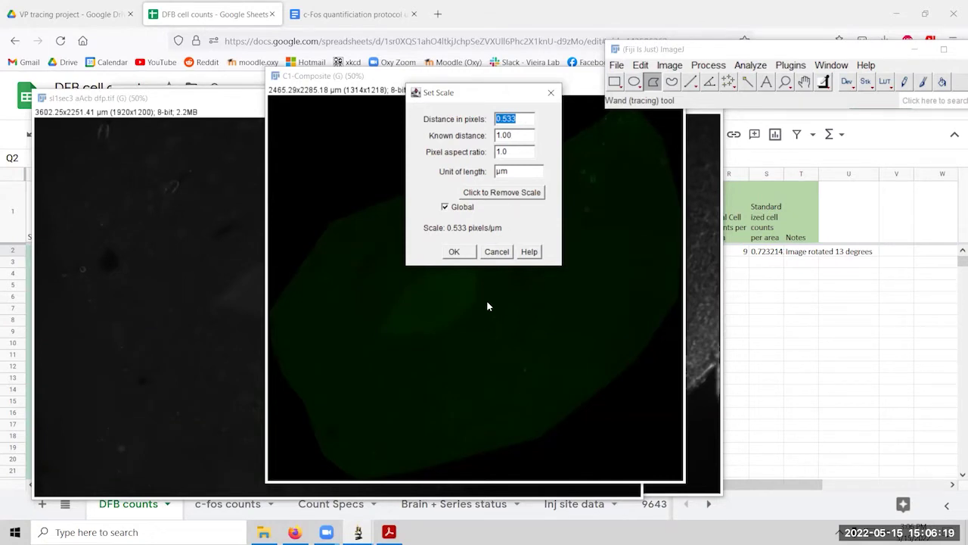
left_click(327, 23)
scroll(431, 301, "down", 10)
scroll(431, 301, "down", 3)
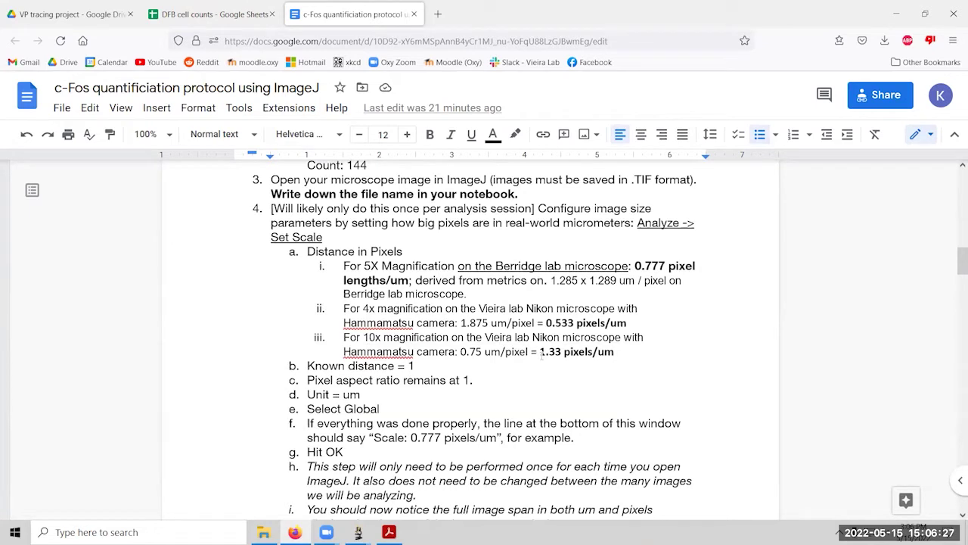
left_click_drag(540, 354, 615, 353)
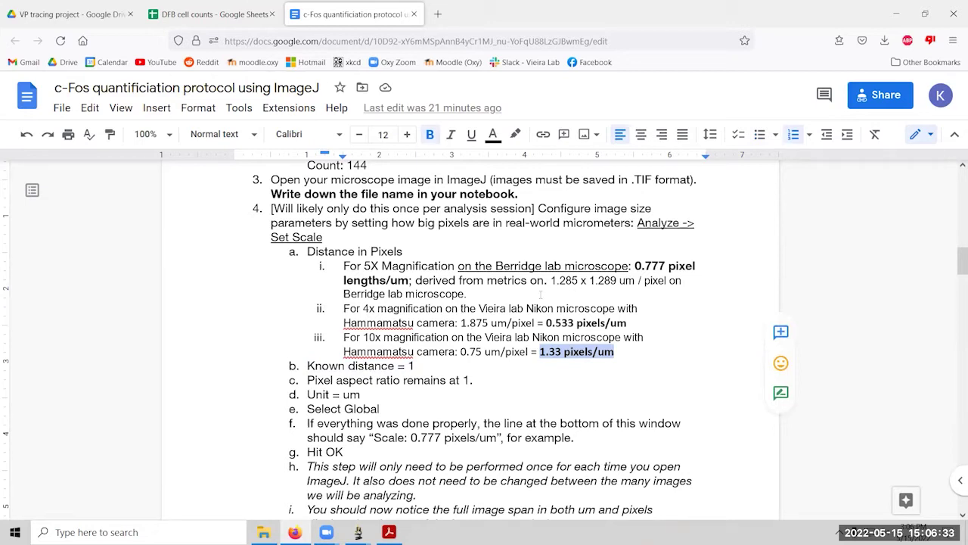
double_click(637, 265)
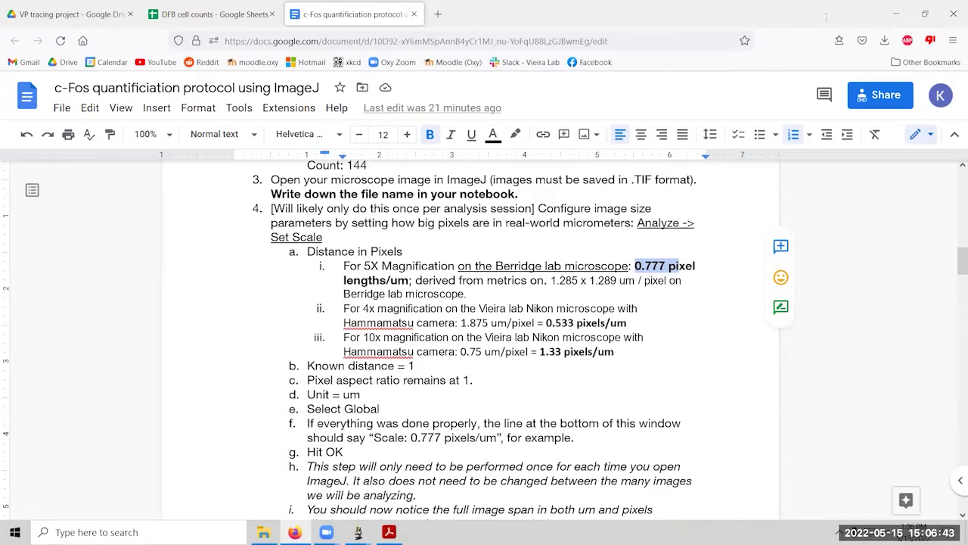
Return to ImageJ's Set Scale dialog and accept 0.533 pixels per 1.00 µm as the global scale.
mouse_move(357, 532)
left_click(110, 480)
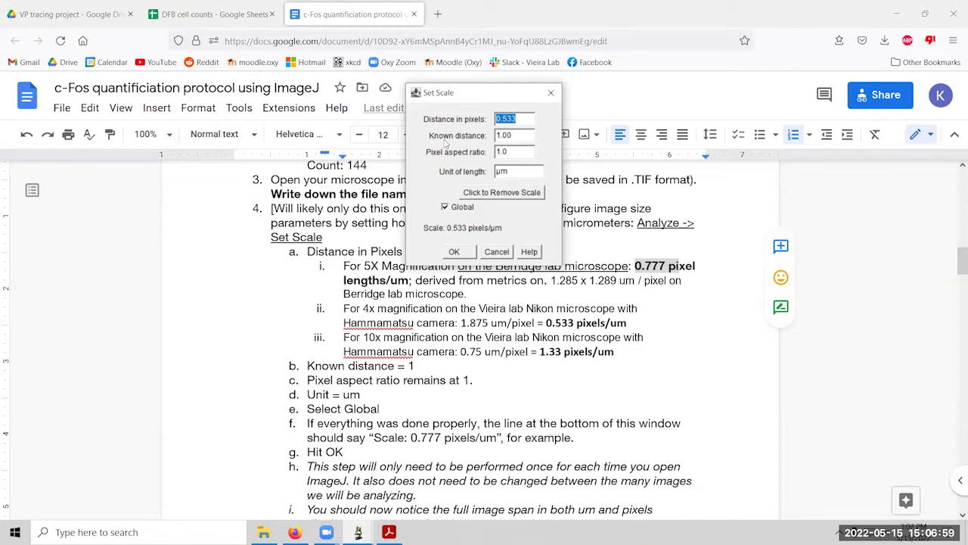
left_click(454, 253)
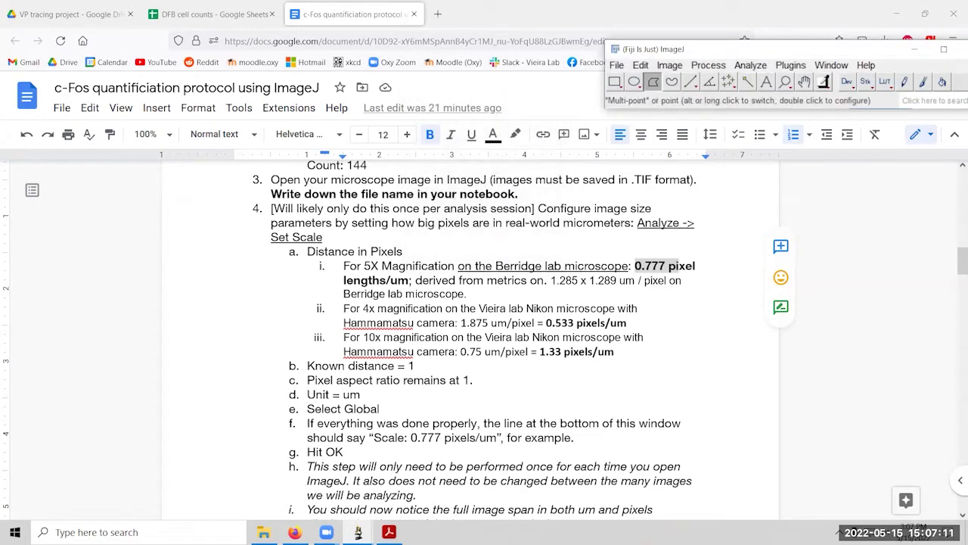
Bring the green C1-Composite image to the front and examine the labelled cells in its upper tip and lower area up close.
mouse_move(357, 531)
left_click(543, 484)
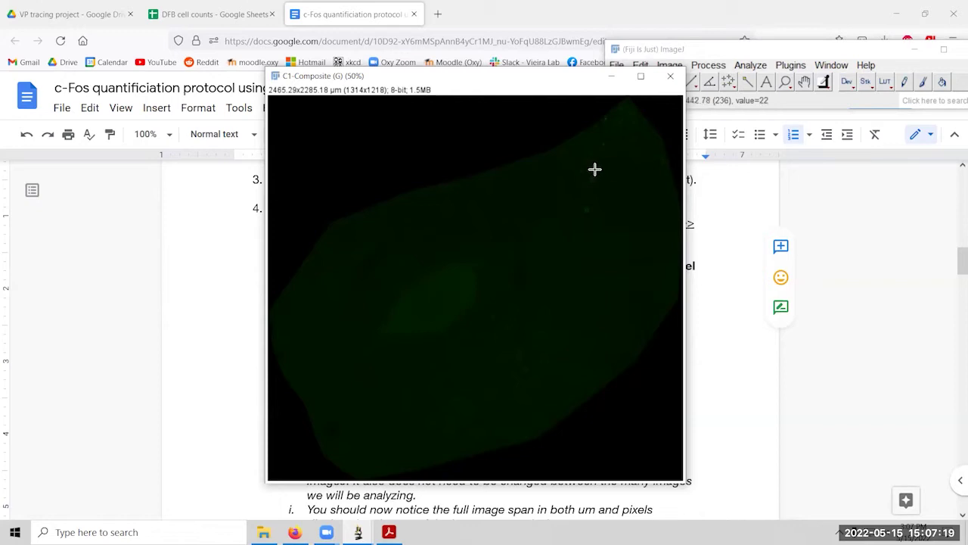
scroll(507, 370, "up", 1)
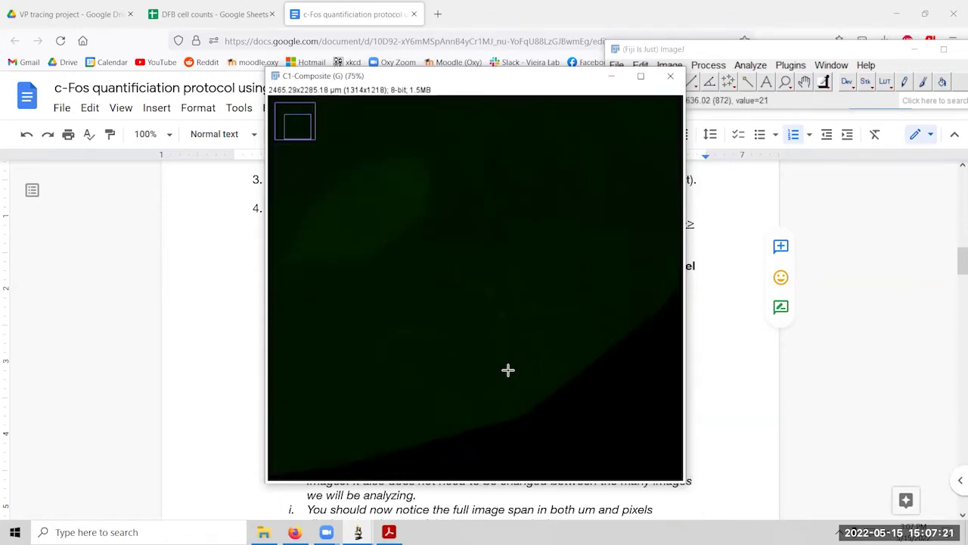
scroll(479, 318, "up", 2)
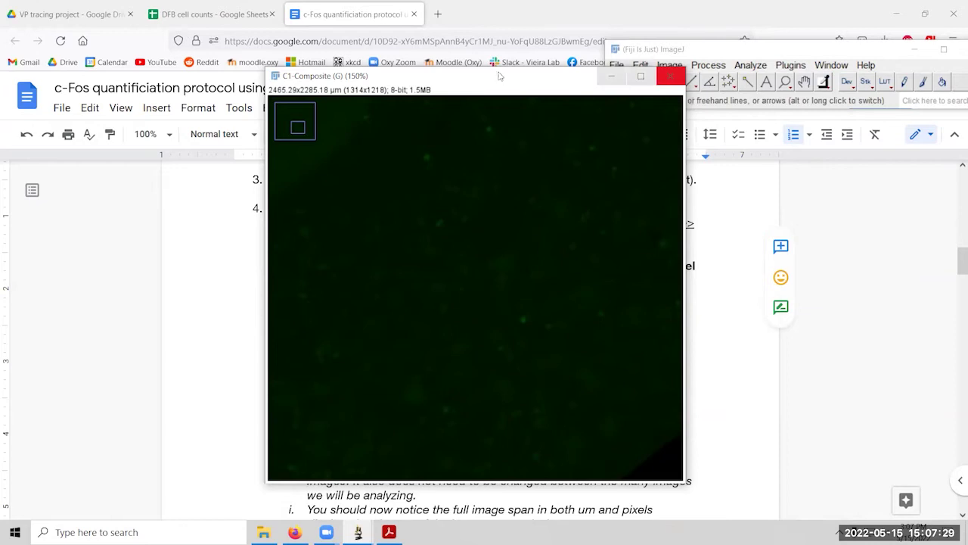
left_click(804, 81)
left_click_drag(619, 183, 525, 323)
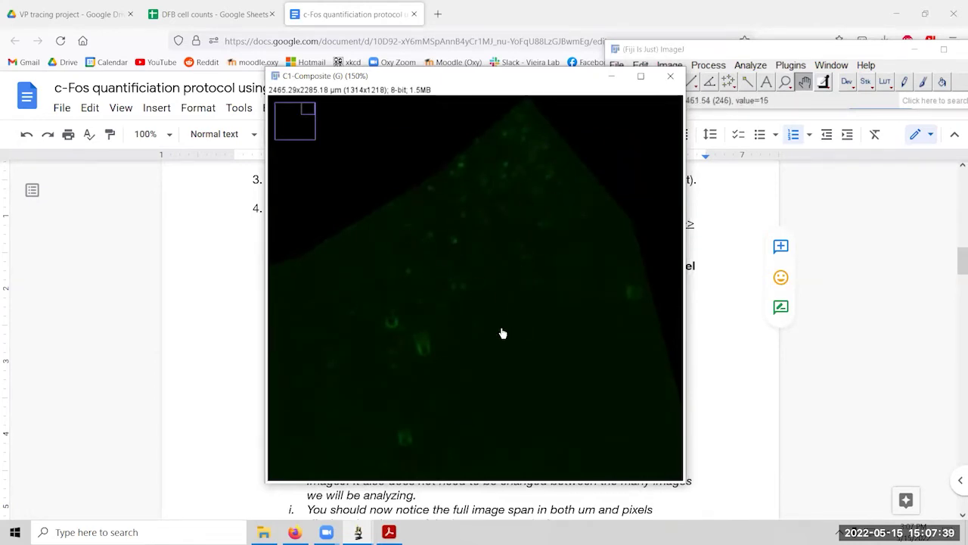
key("minus")
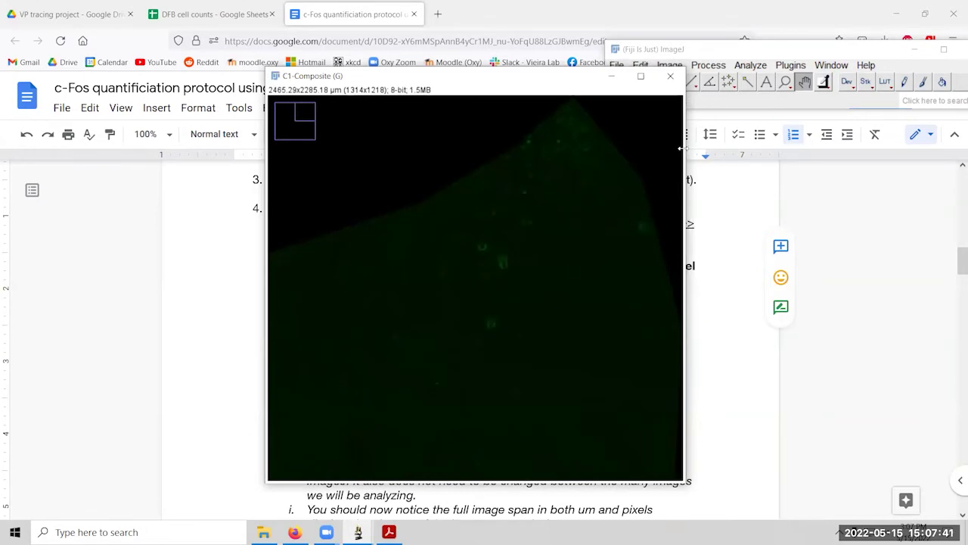
Open the Threshold adjustment for the C1 image, keep the Default method with B&W display, and move the dialog clear of the image.
left_click(719, 52)
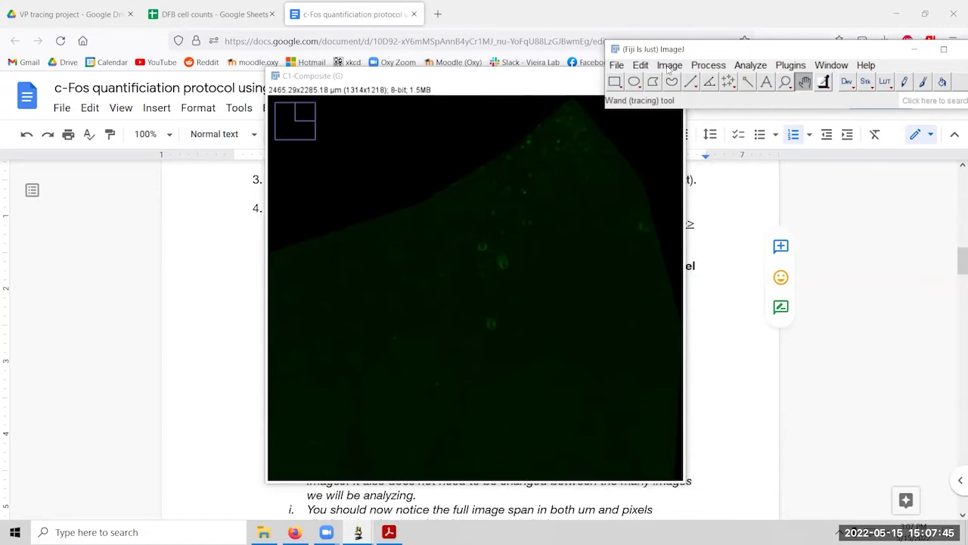
left_click(669, 66)
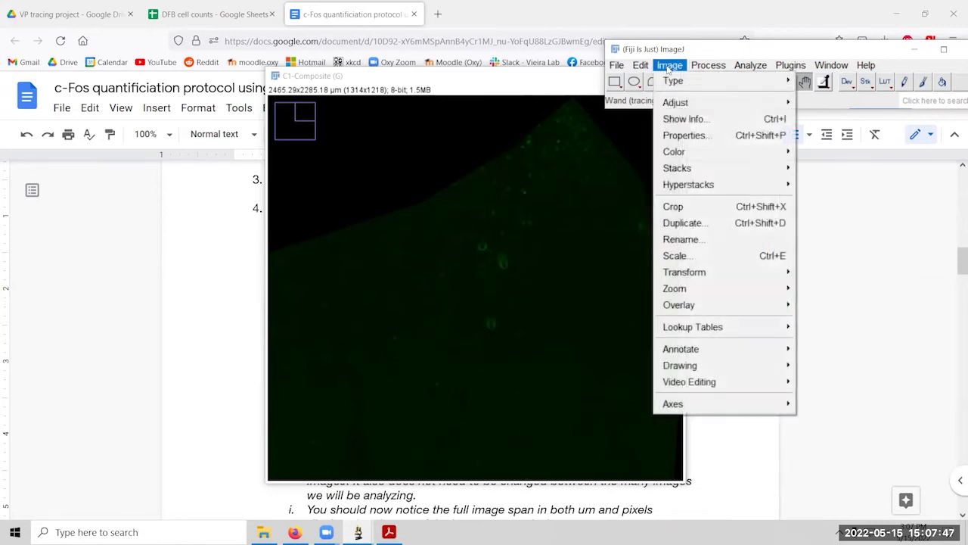
mouse_move(687, 109)
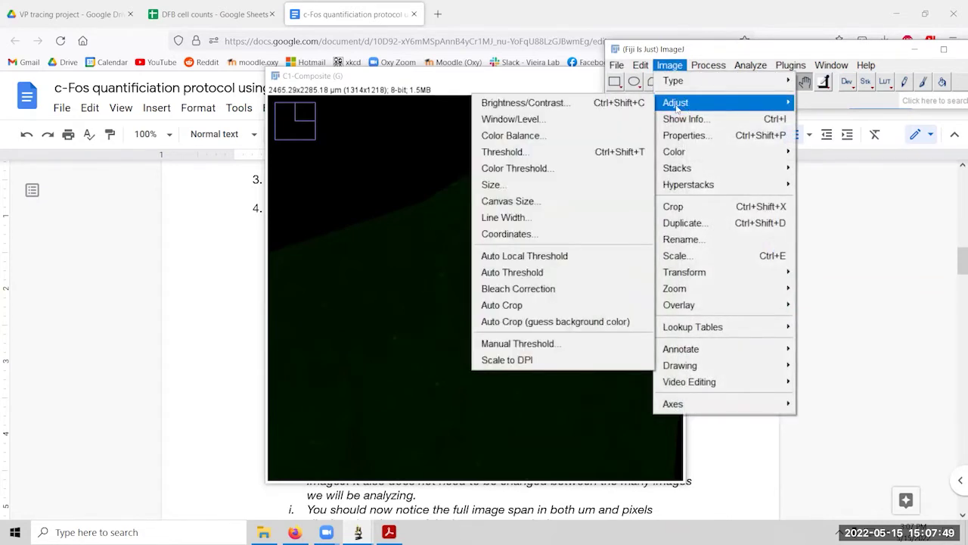
left_click(550, 155)
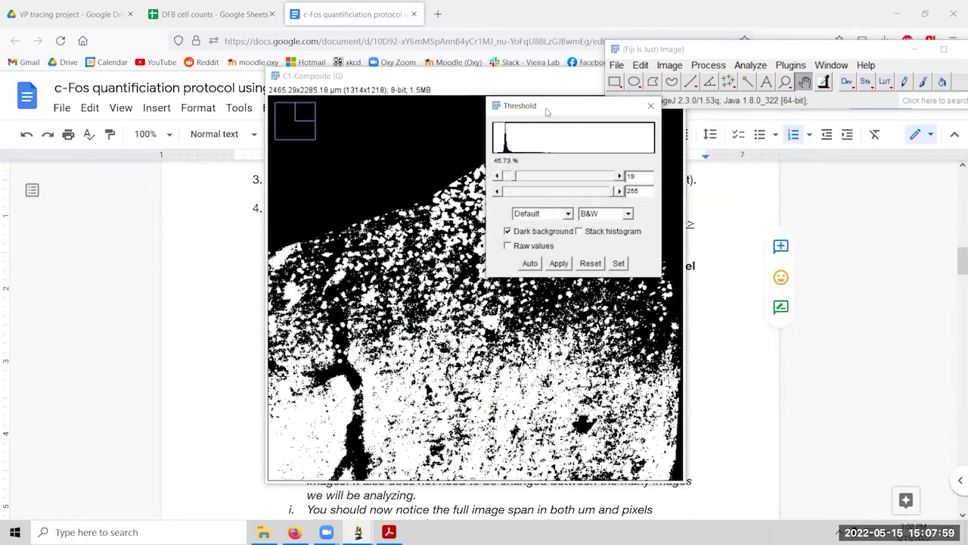
left_click_drag(547, 112, 568, 111)
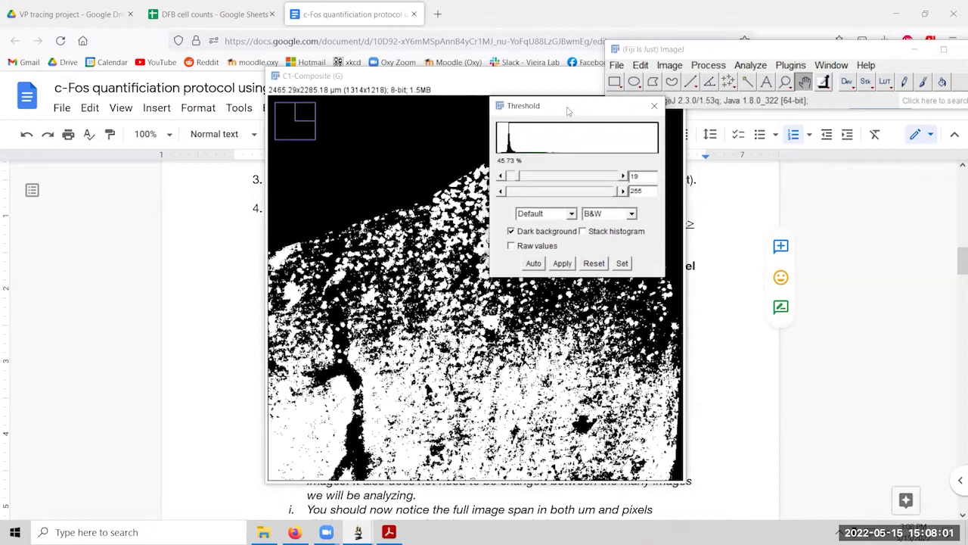
left_click_drag(568, 111, 624, 91)
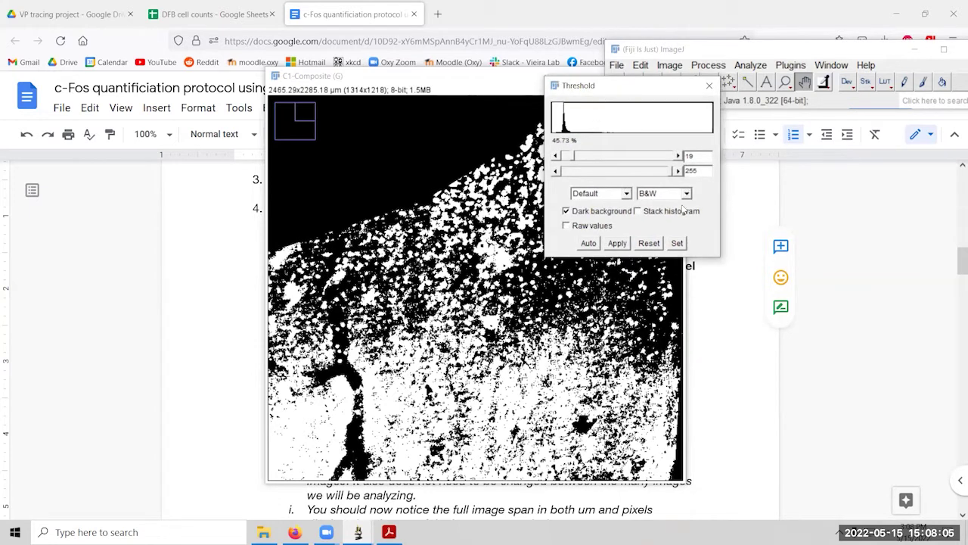
left_click(690, 199)
left_click(690, 200)
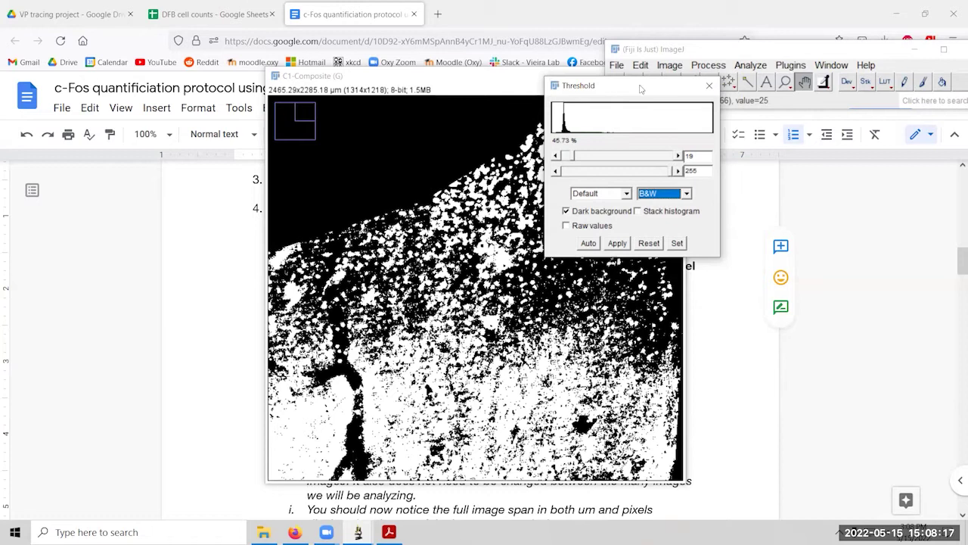
left_click_drag(642, 88, 823, 64)
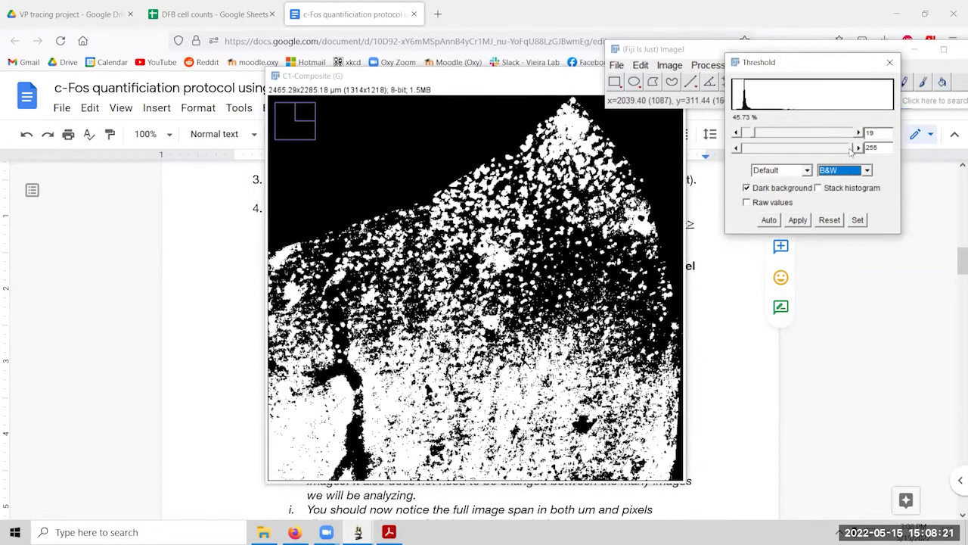
Try an upper threshold of 27, return it to 255, and raise the lower threshold to 29.
left_click_drag(852, 149, 755, 161)
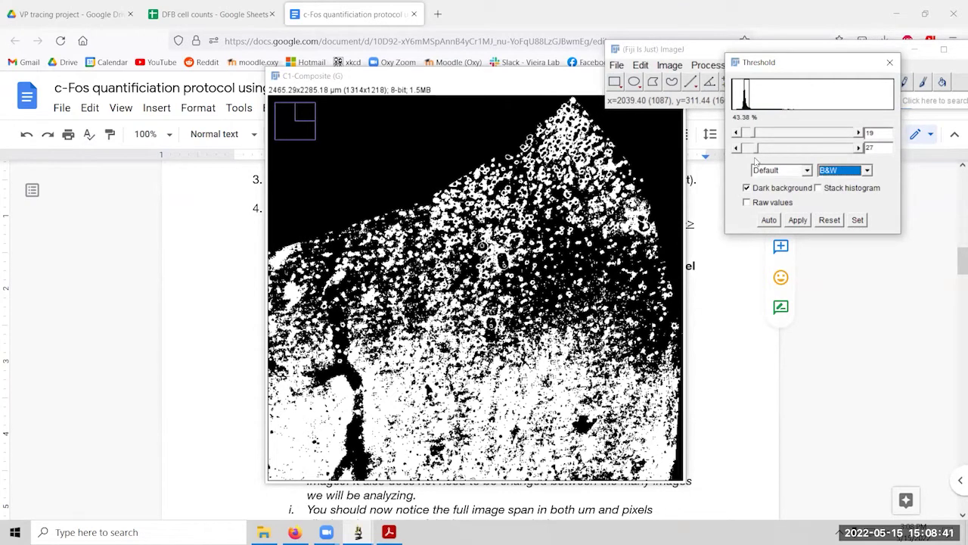
left_click_drag(759, 162, 865, 162)
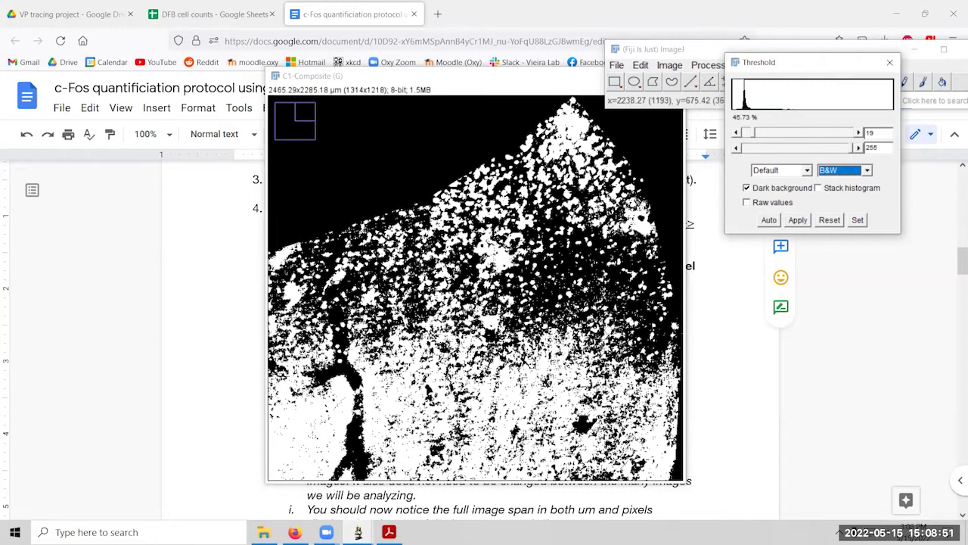
left_click(810, 137)
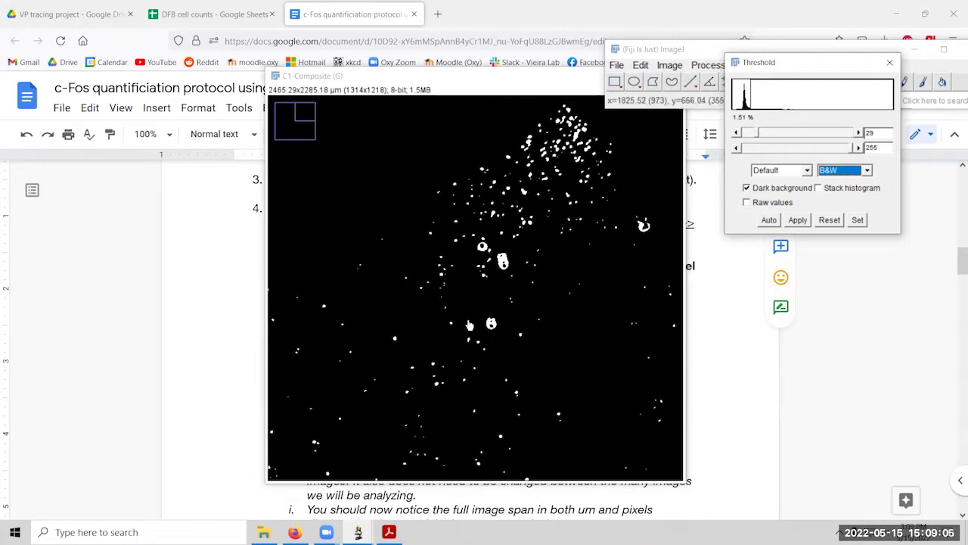
left_click_drag(469, 325, 497, 392)
left_click_drag(548, 266, 318, 427)
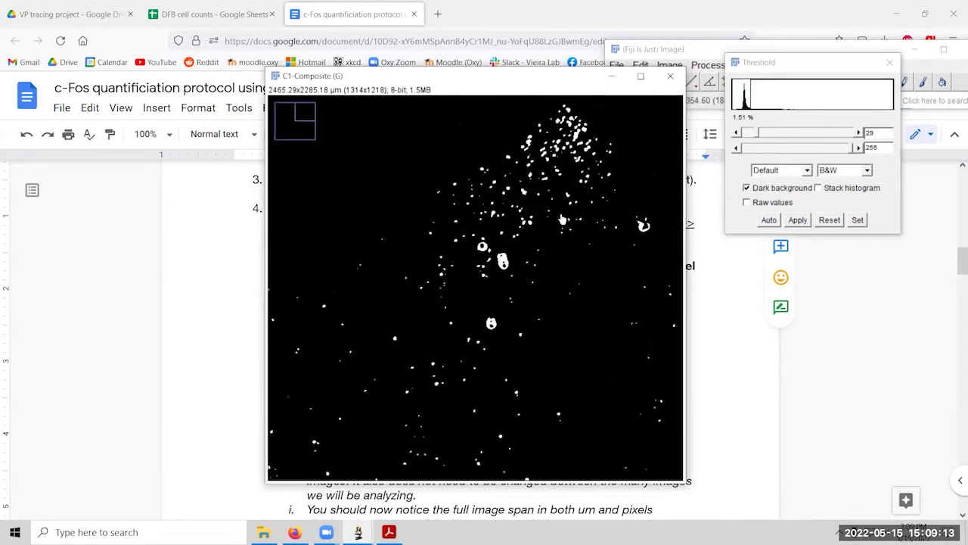
Try a lower threshold of 21 and inspect the tissue beside the large bright oval area.
left_click(739, 134)
left_click_drag(739, 134, 739, 134)
left_click_drag(476, 288, 518, 257)
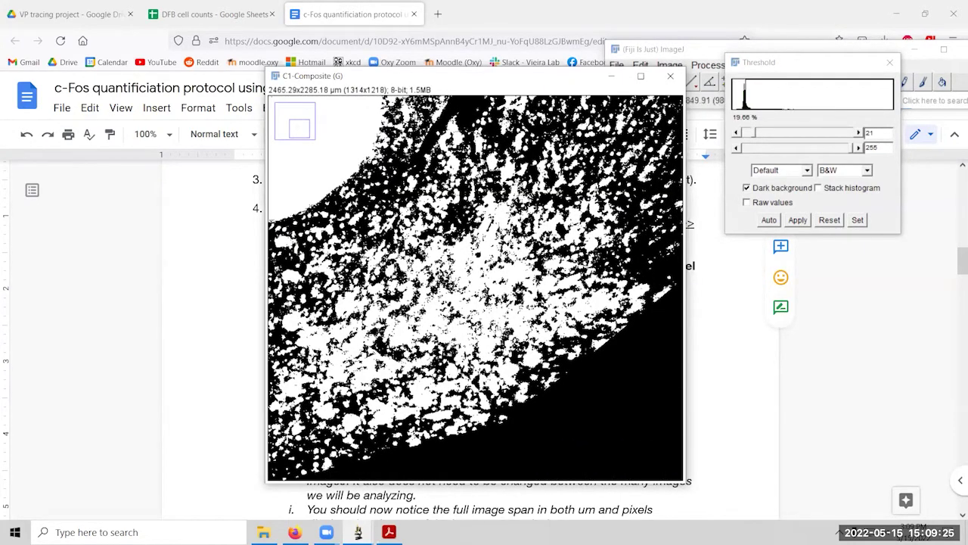
left_click_drag(454, 375, 556, 404)
left_click_drag(484, 348, 439, 390)
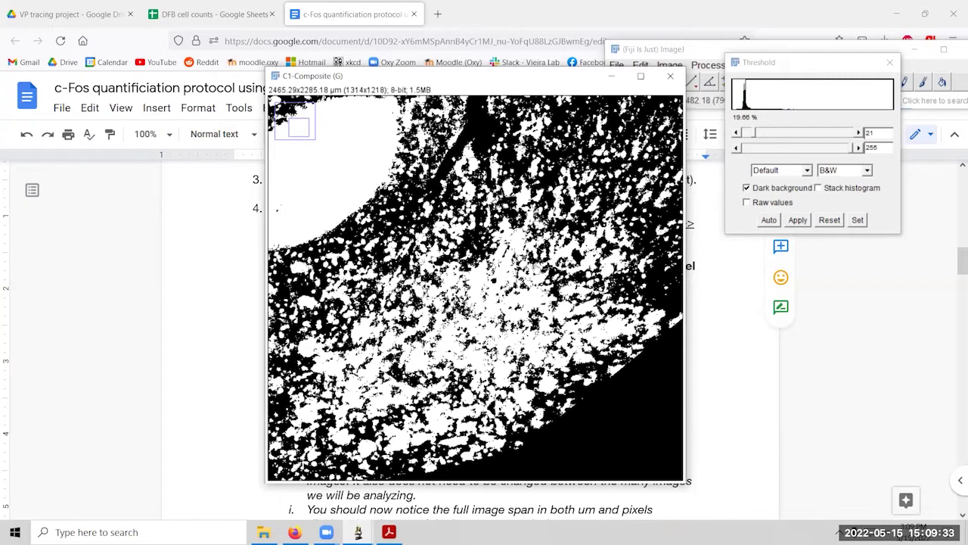
mouse_move(551, 268)
left_mouse_down()
mouse_move(518, 241)
mouse_move(556, 286)
left_mouse_up()
Raise the lower threshold gradually to 27 and inspect the remaining white spots across the C1 region.
left_click(859, 134)
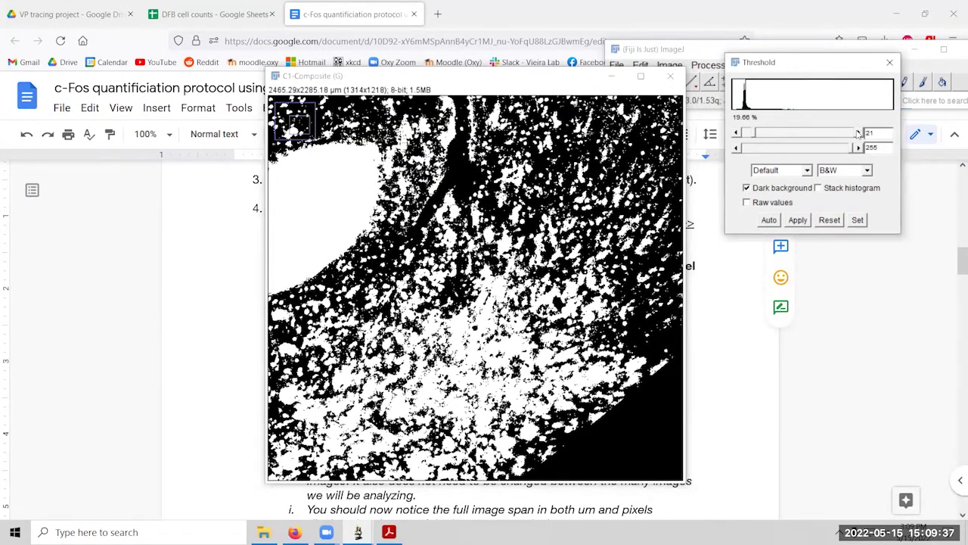
left_click(859, 133)
left_click(860, 134)
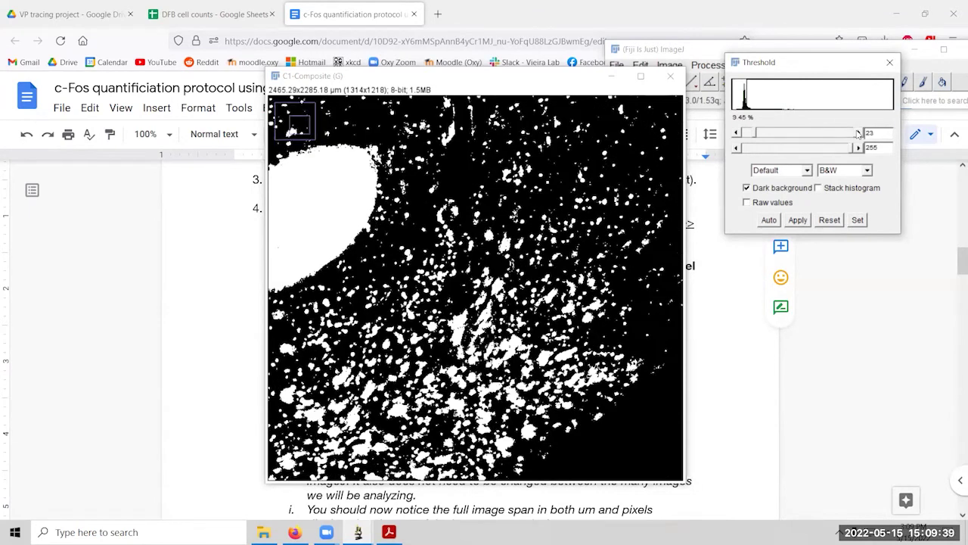
left_click(860, 133)
left_click(859, 133)
left_click(860, 134)
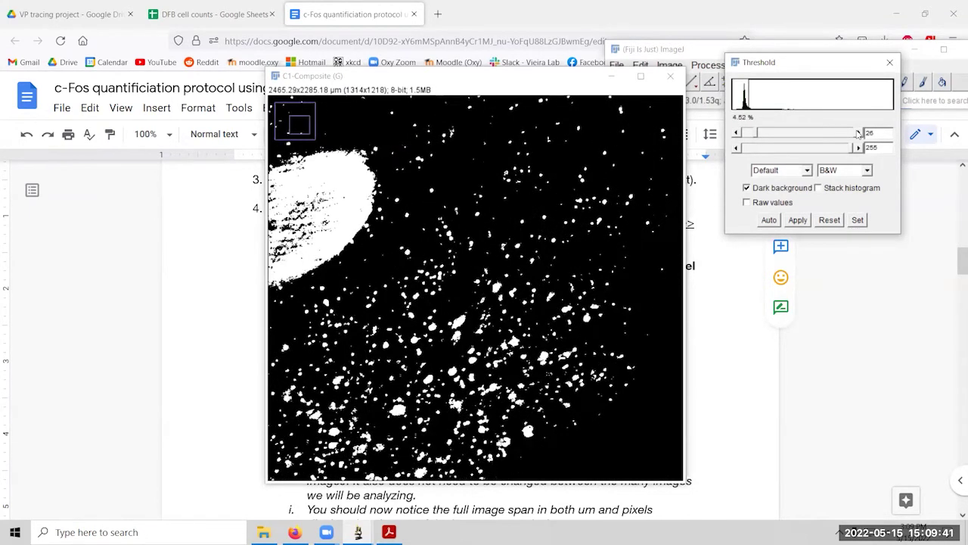
left_click(860, 133)
left_click_drag(494, 352, 642, 272)
left_click_drag(499, 310, 635, 401)
left_click_drag(522, 287, 351, 375)
left_click_drag(485, 323, 382, 298)
left_click_drag(544, 325, 462, 355)
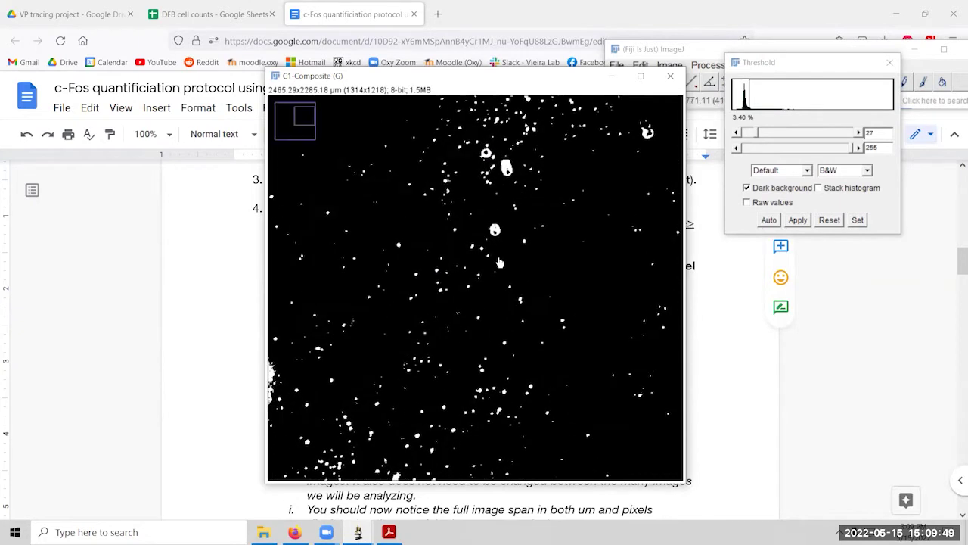
left_click_drag(529, 363, 450, 363)
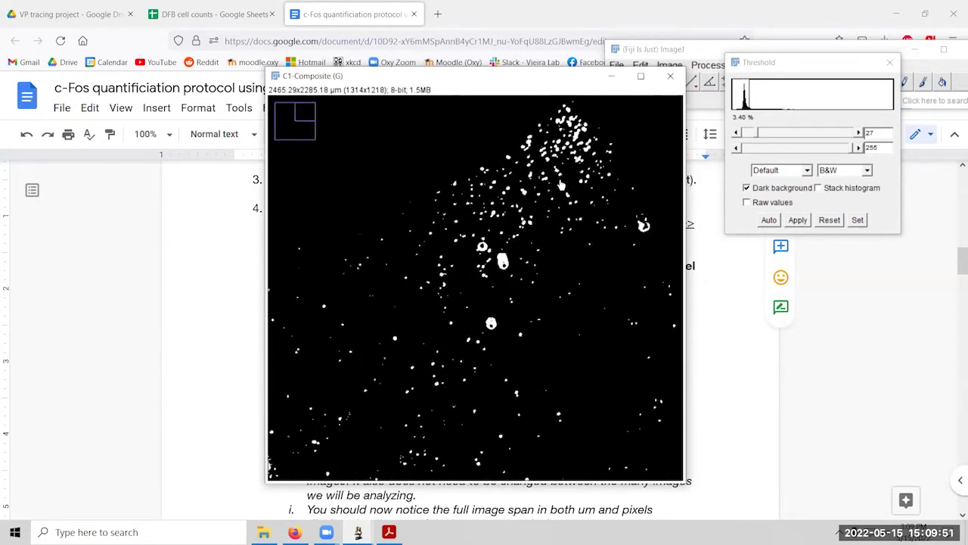
Set the lower threshold to 28, apply the threshold to the C1 image and close the Threshold dialog.
left_click(857, 134)
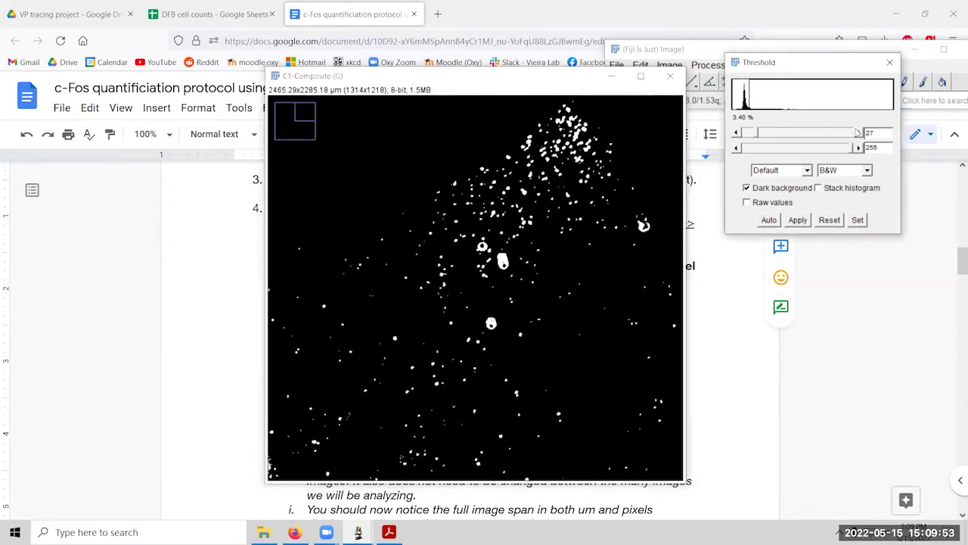
left_click(860, 134)
left_click_drag(463, 301, 464, 383)
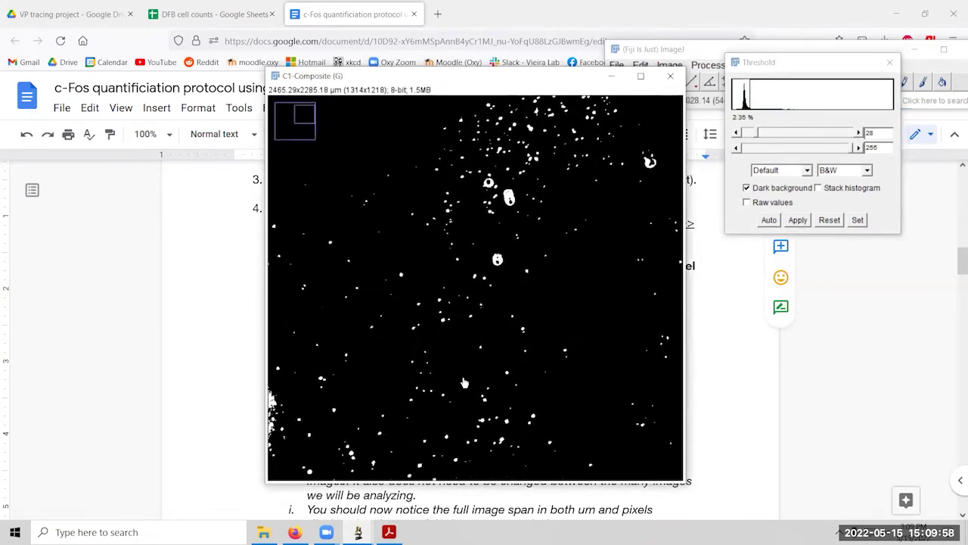
left_click(799, 221)
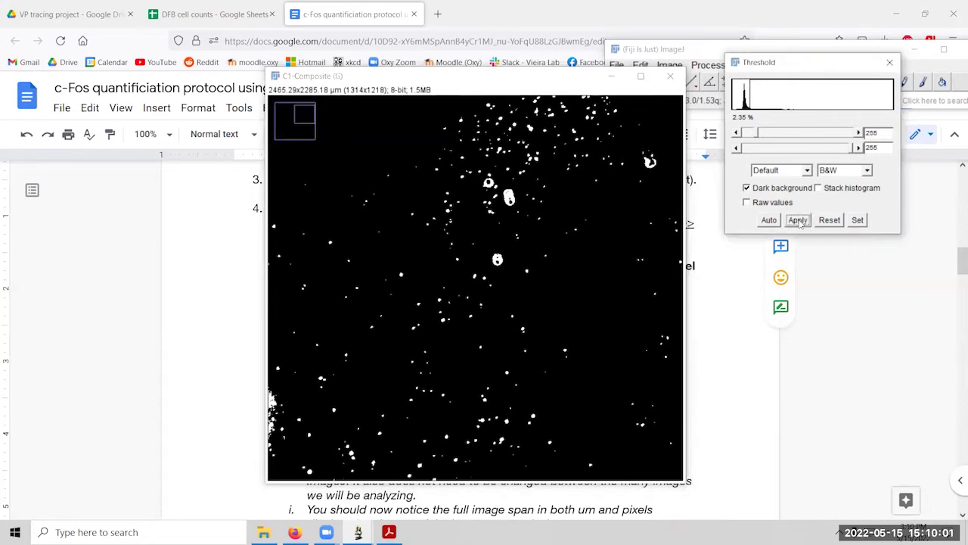
left_click(890, 62)
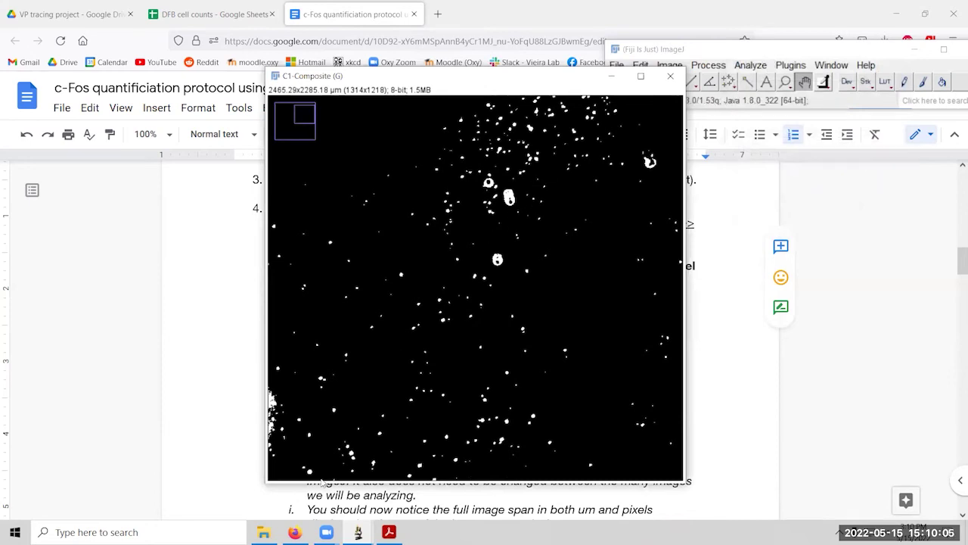
Switch to the DFB cell counts spreadsheet and enter 27-255 as the threshold parameters in row 3.
left_click(295, 532)
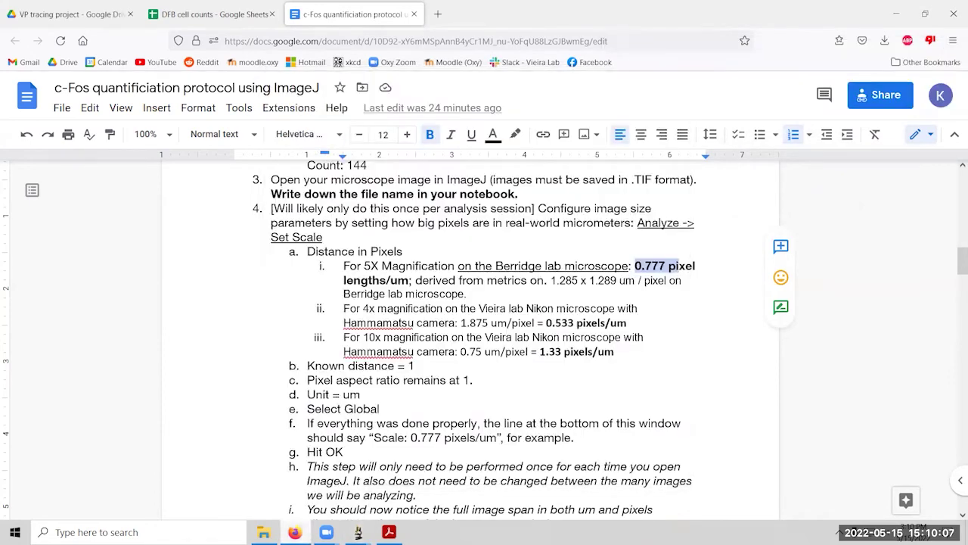
left_click(212, 14)
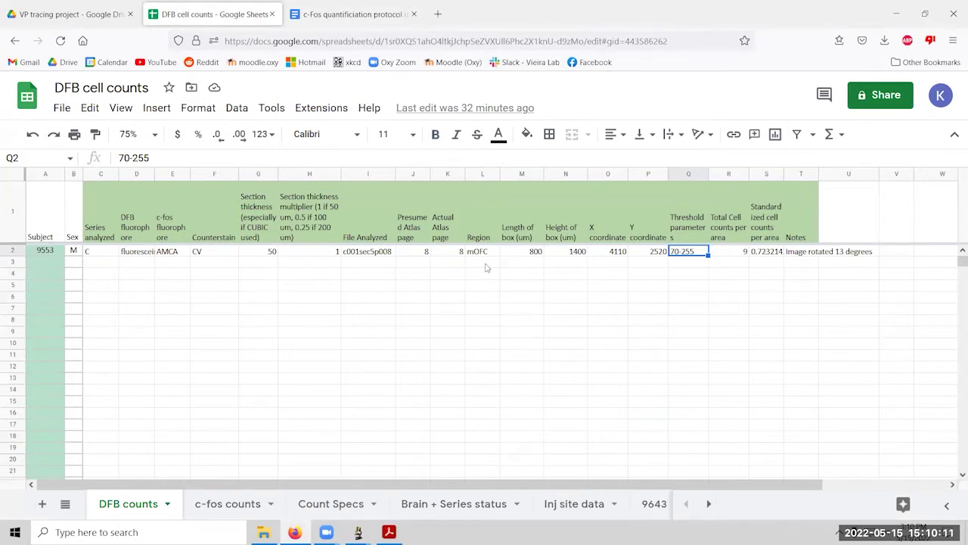
left_click(698, 265)
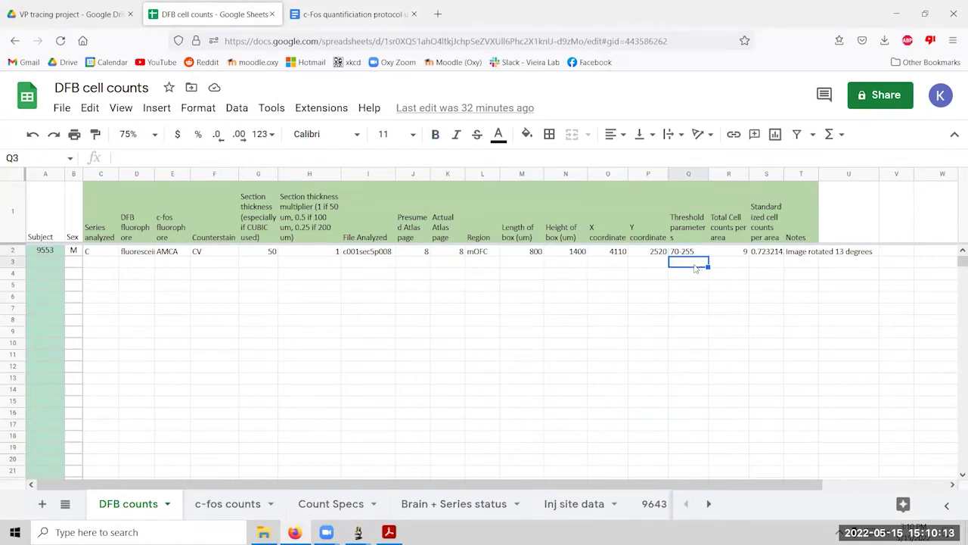
type("27-255")
Enter "polygon" as the length of box in row 3.
key("Left")
key("Left")
key("Left")
key("Left")
type("polygon")
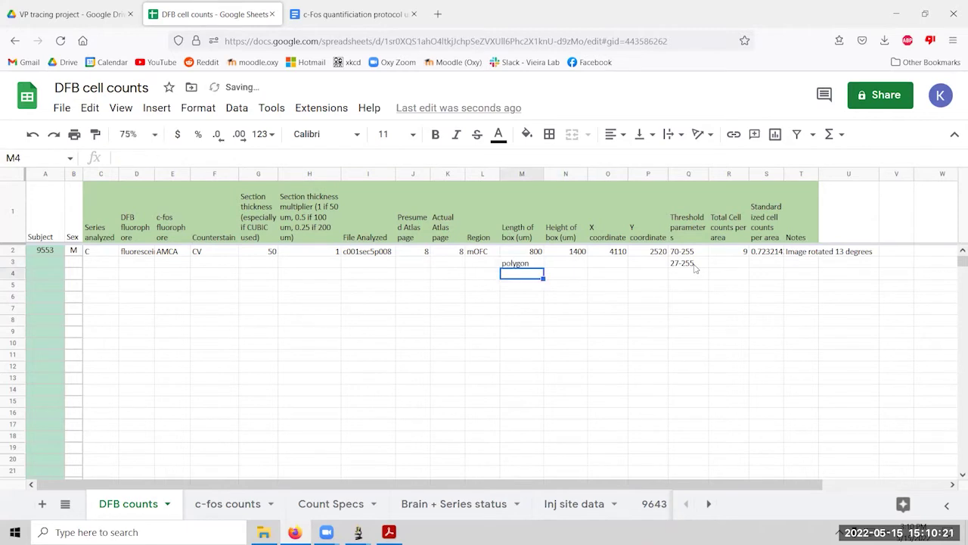
key("Right")
key("Right")
key("Left")
key("Left")
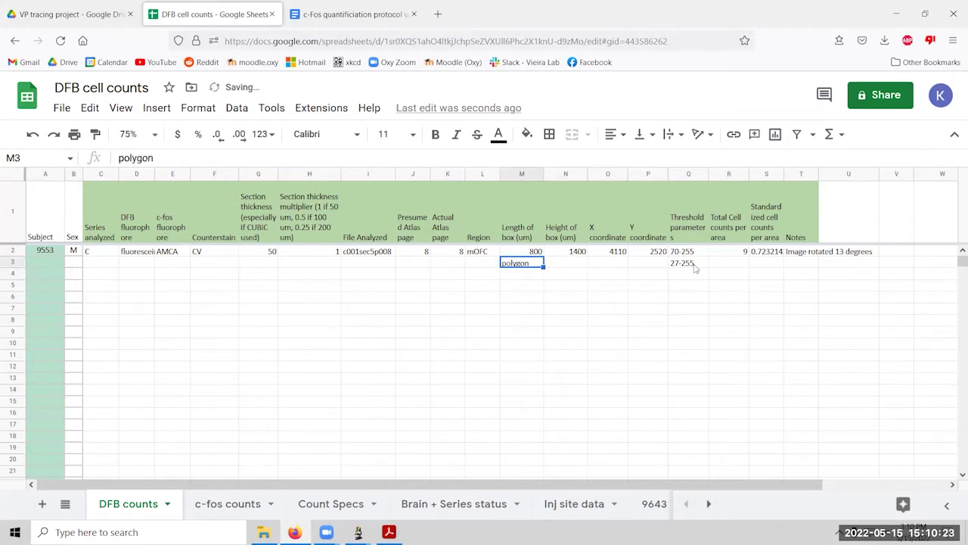
Check the figure number in the rat brain atlas and record presumed atlas page 16 and region Acb in row 3.
key("Left")
key("Left")
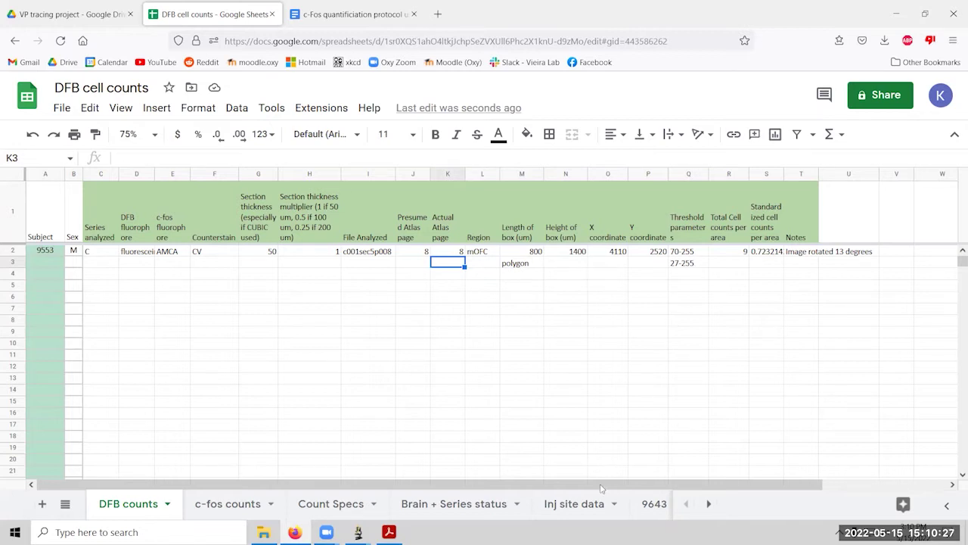
left_click(389, 531)
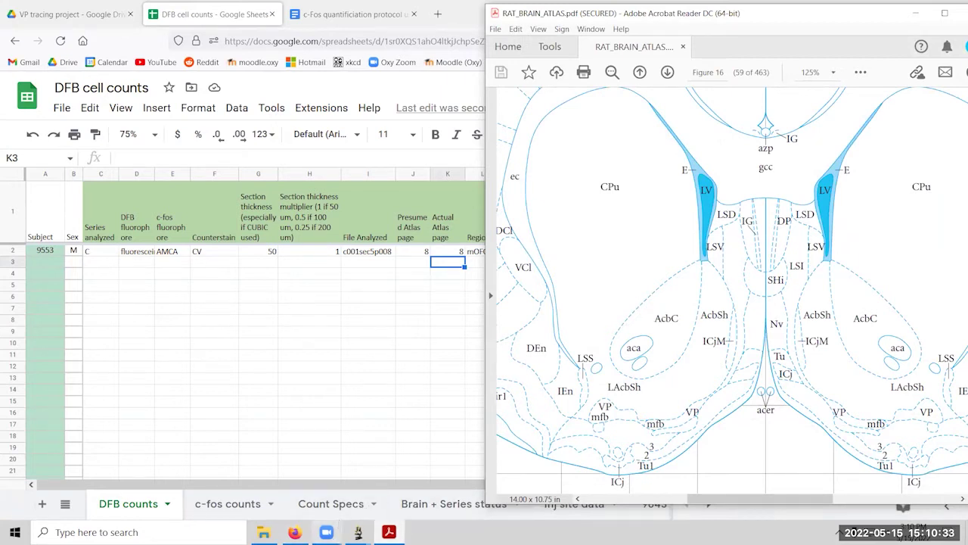
left_click(447, 306)
key("Left")
type("16")
key("Tab")
key("Tab")
type("Acb")
Look through the m459 series 1 and m460 series 1 image folders for the section file being analyzed.
key("Left")
key("Left")
key("Left")
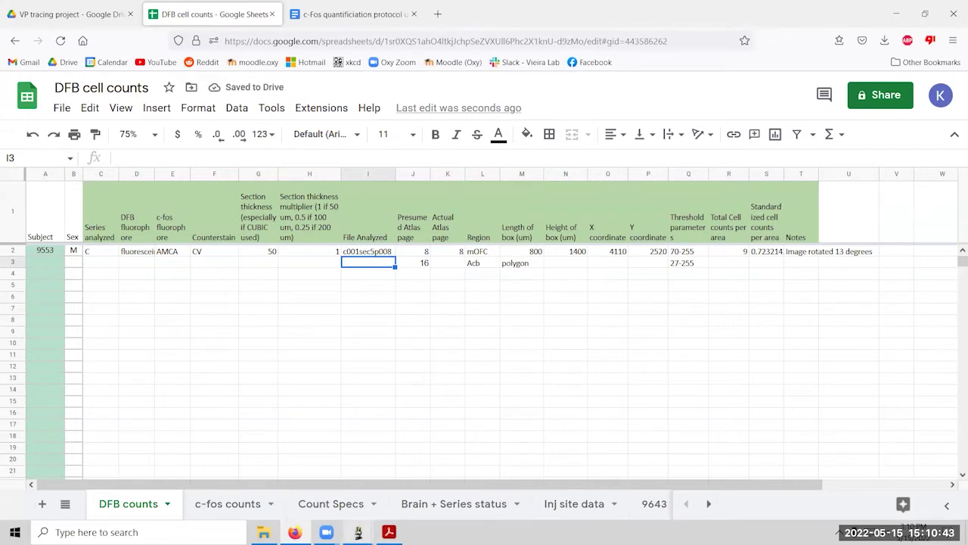
mouse_move(359, 533)
left_click(263, 531)
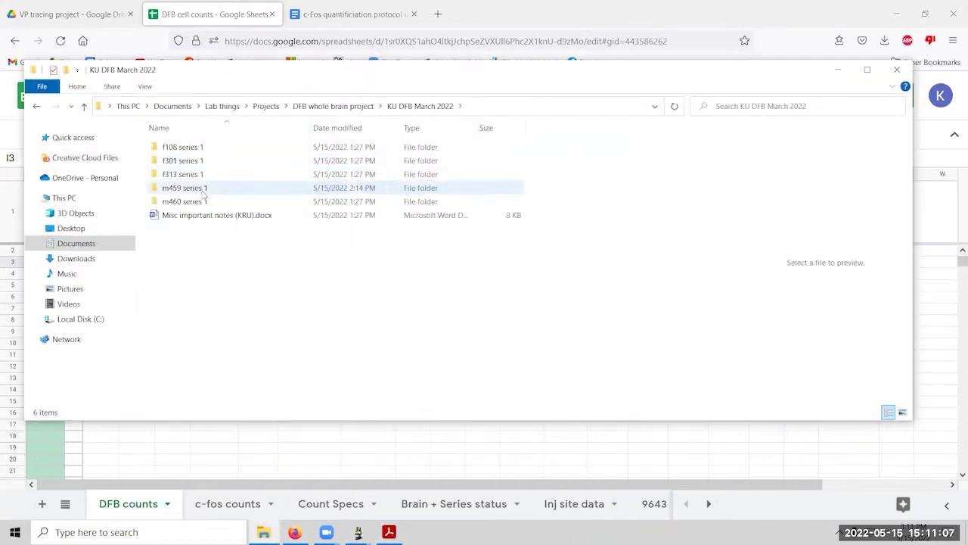
double_click(204, 188)
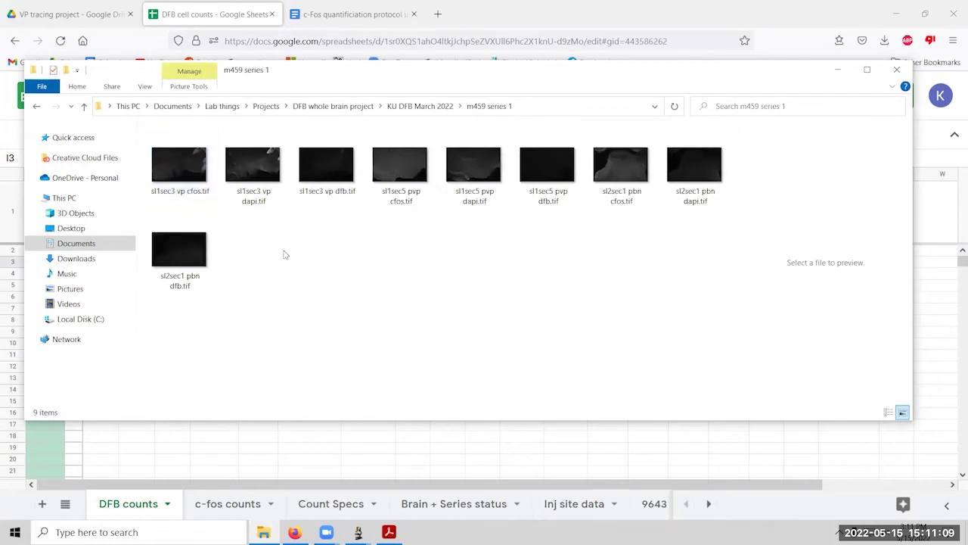
left_click(420, 106)
double_click(181, 199)
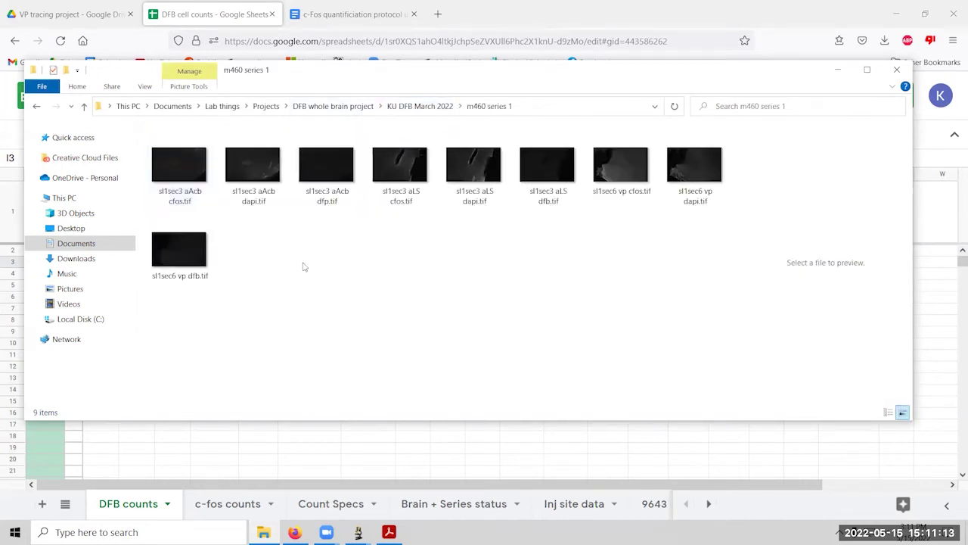
left_click(837, 69)
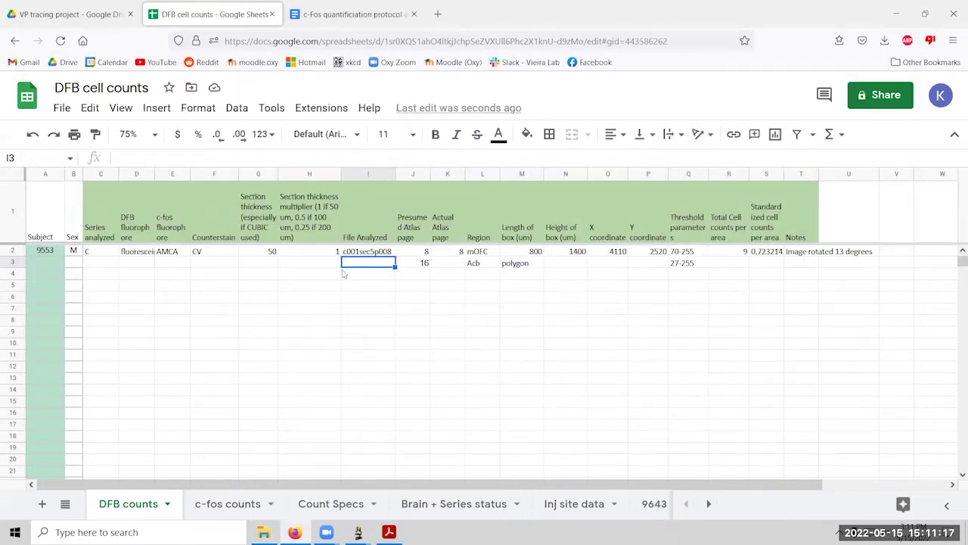
Enter "m460 sl1sec3aAcb" as the file analyzed in row 3 and widen that column to fit the name.
type("m460")
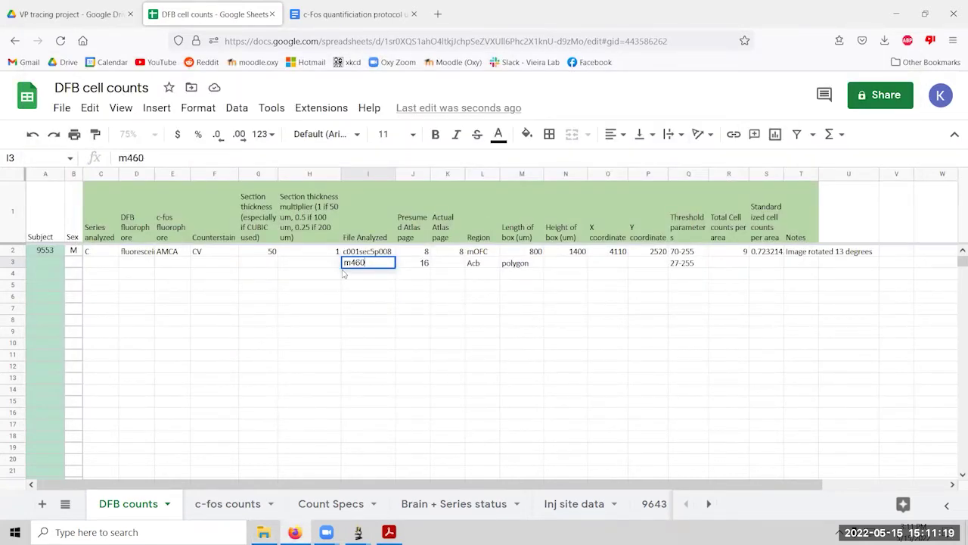
type(" sl1sec")
mouse_move(358, 532)
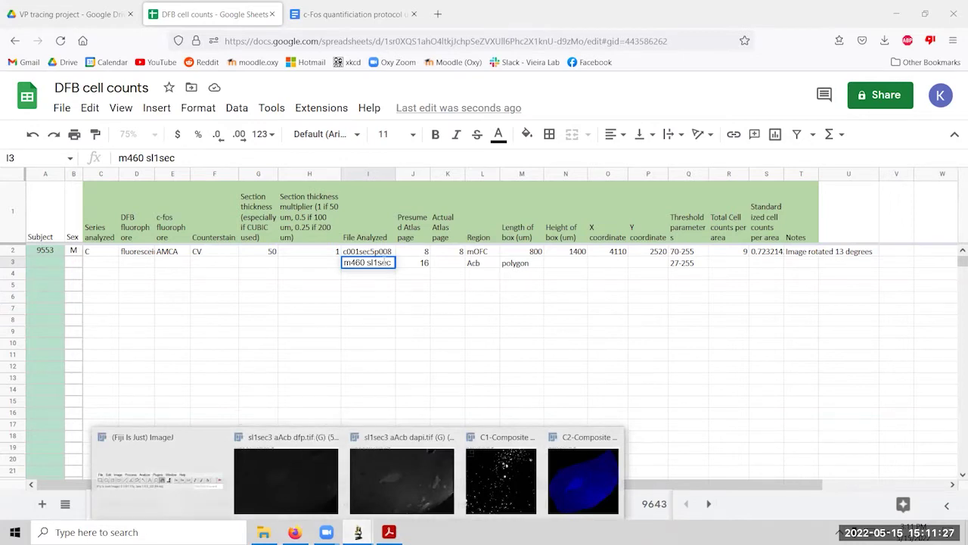
type("3aA")
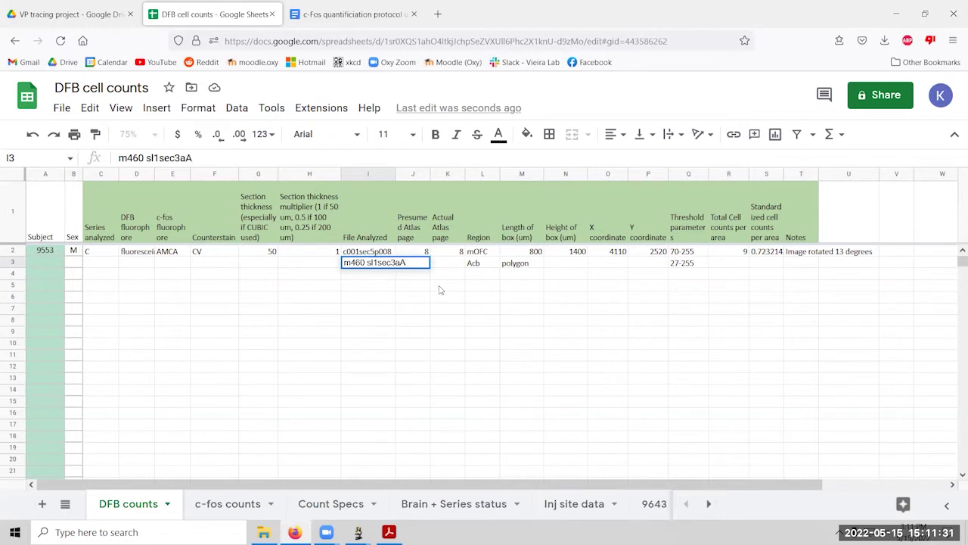
type("CB")
key("BackSpace")
key("BackSpace")
type("cb")
key("Return")
key("Up")
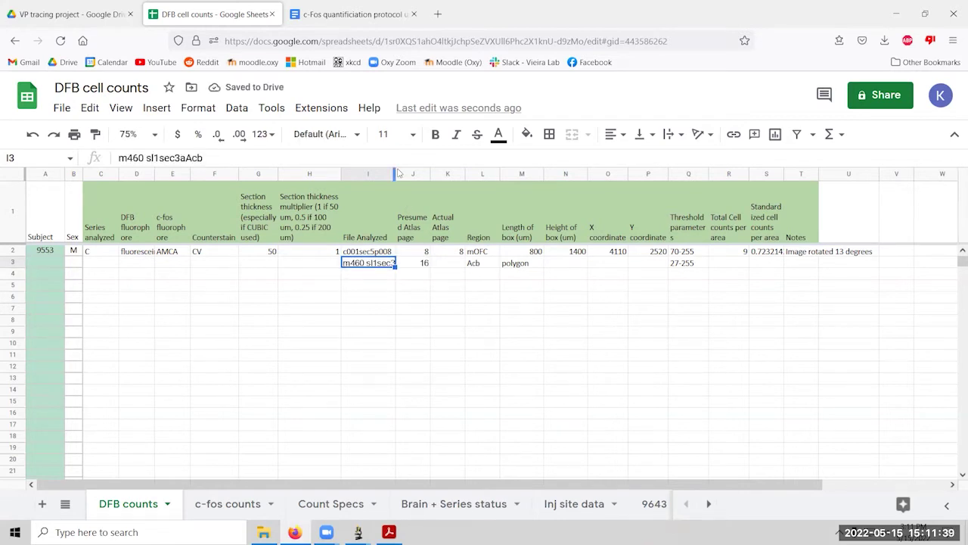
left_click_drag(395, 176, 432, 175)
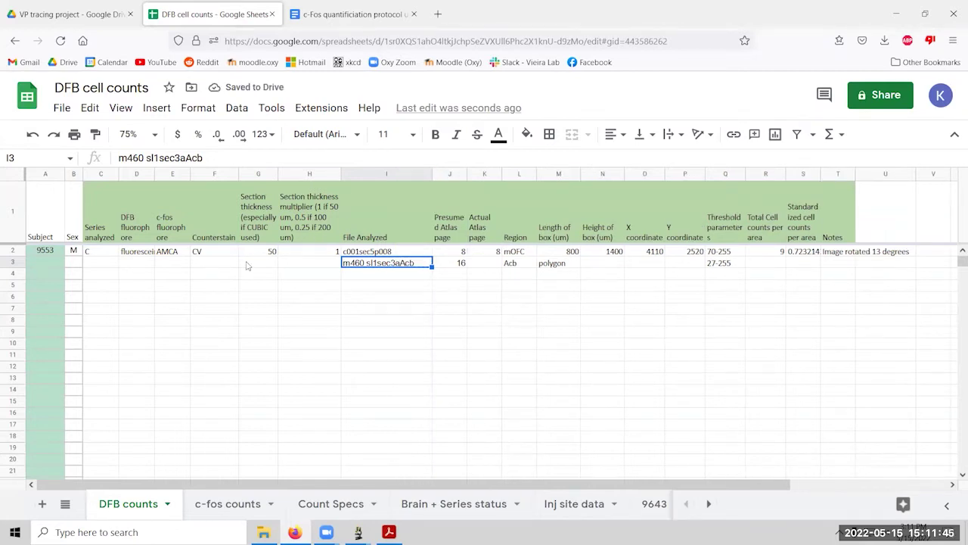
Copy the DFB fluorophore, c-fos fluorophore and counterstain entries from row 2 into row 3.
left_click_drag(137, 254, 197, 251)
key("ctrl+c")
left_click(142, 268)
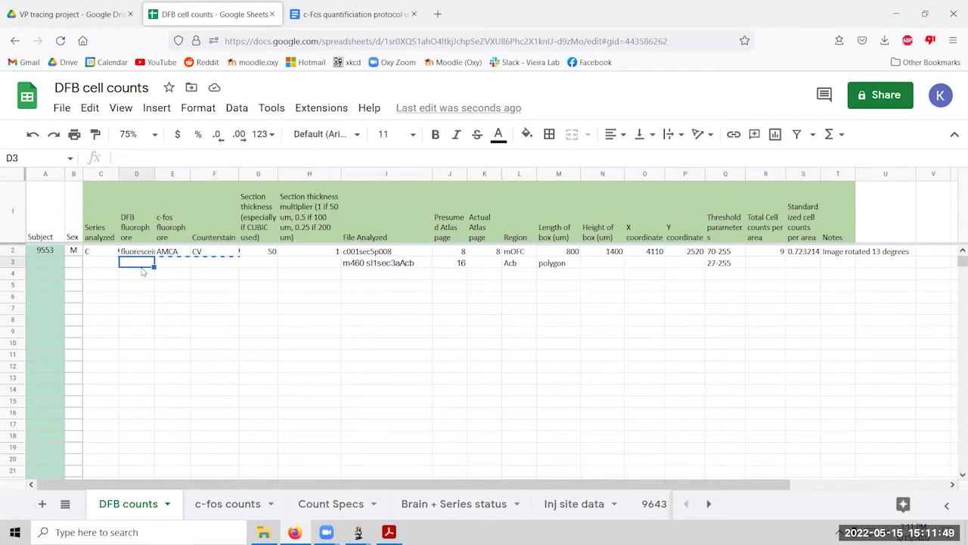
key("ctrl+v")
Enter subject 460 and sex m in row 3.
left_click(46, 262)
type("460")
key("Tab")
type("m")
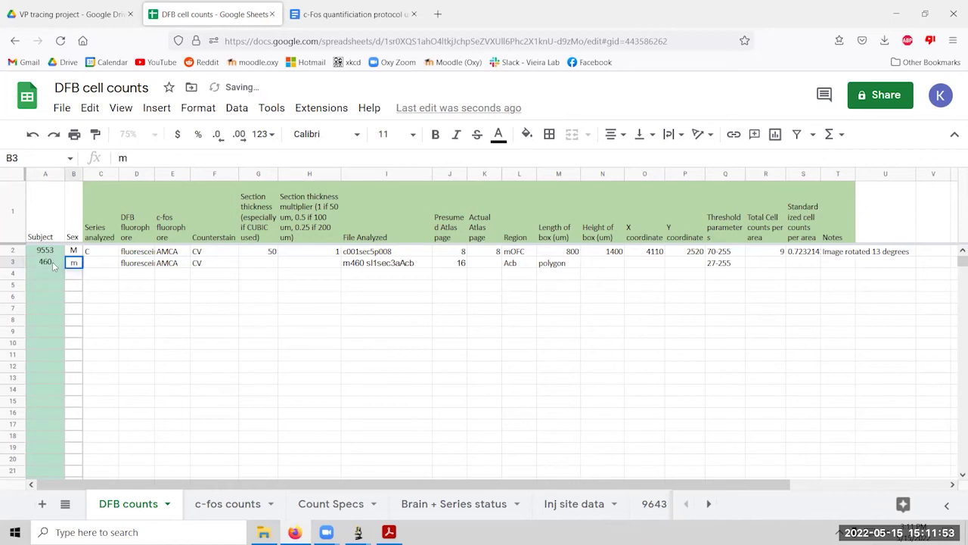
Reorder the first two columns so that Sex comes before Subject.
left_click(53, 265)
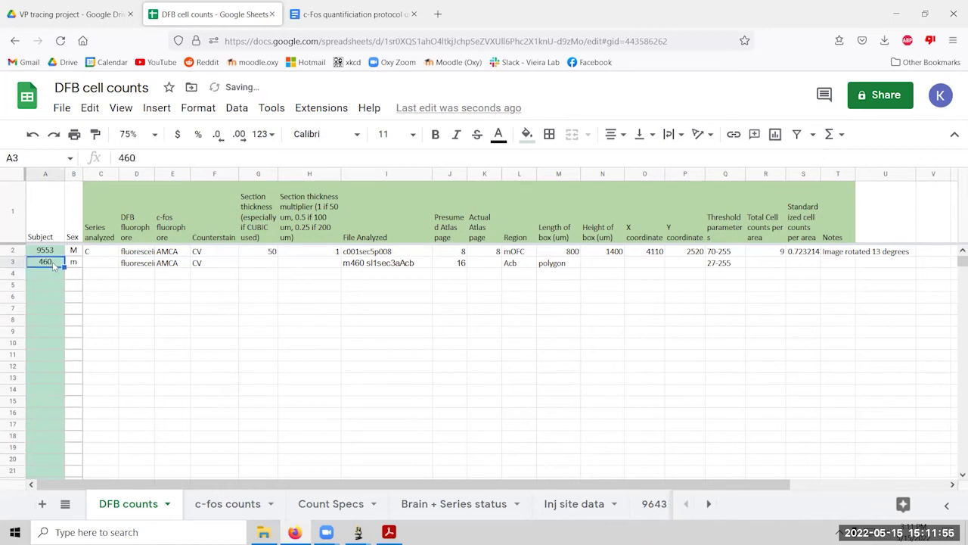
left_click_drag(72, 174, 47, 176)
left_click(100, 285)
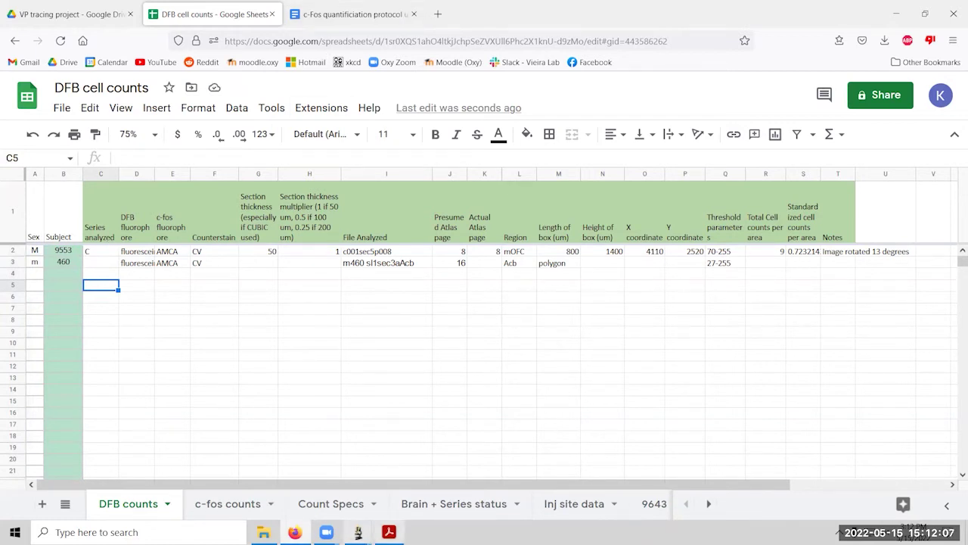
Switch to ImageJ and bring the C1-Composite image and the main window to the front, clear of the image.
mouse_move(389, 532)
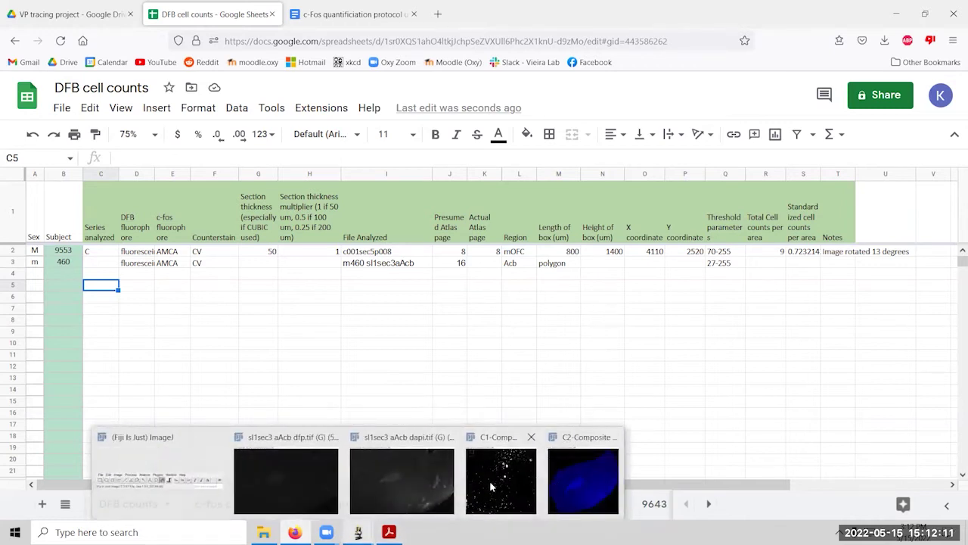
left_click(489, 481)
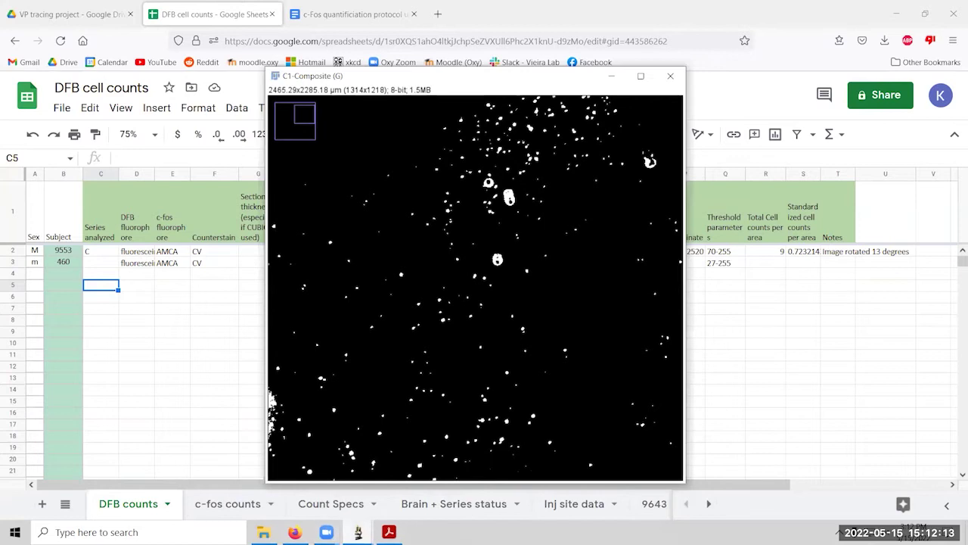
mouse_move(358, 531)
left_click(160, 484)
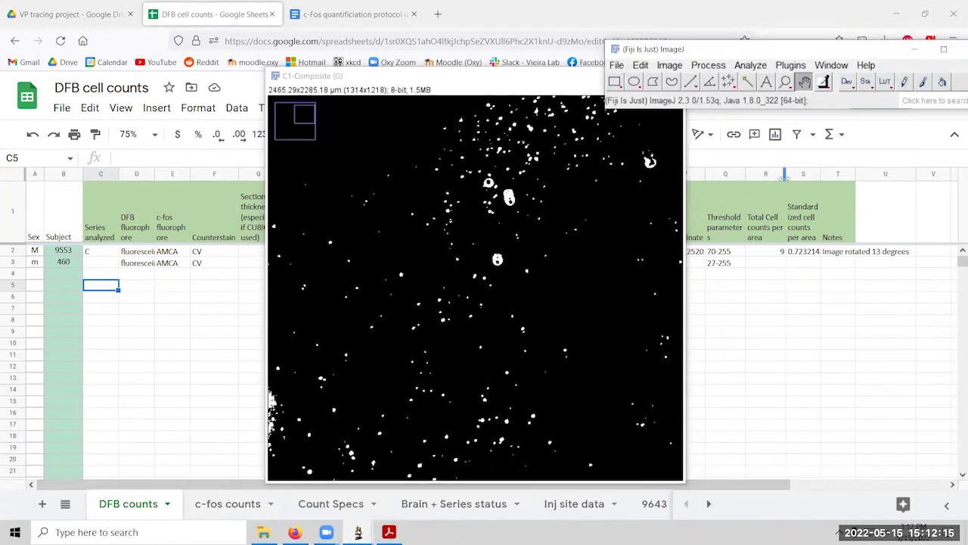
left_click_drag(754, 51, 743, 43)
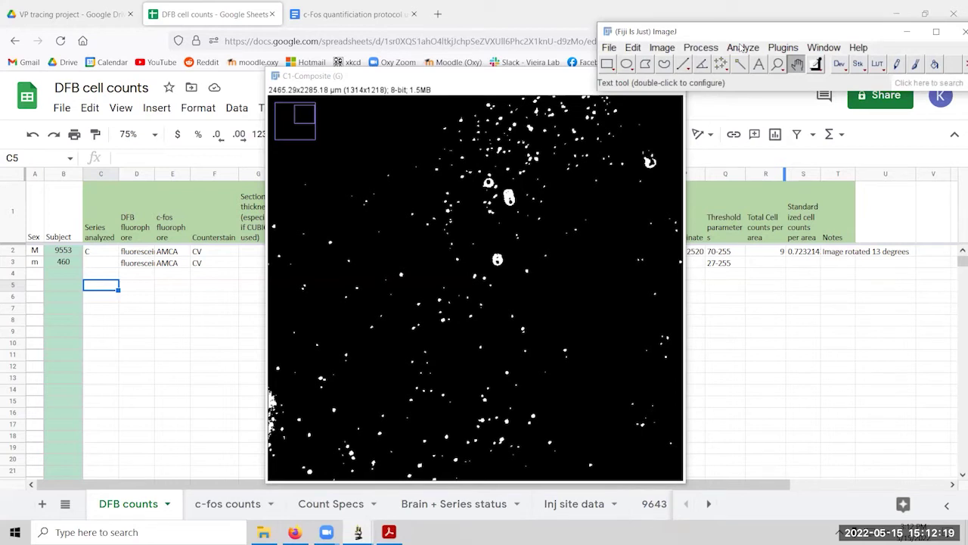
left_click(741, 48)
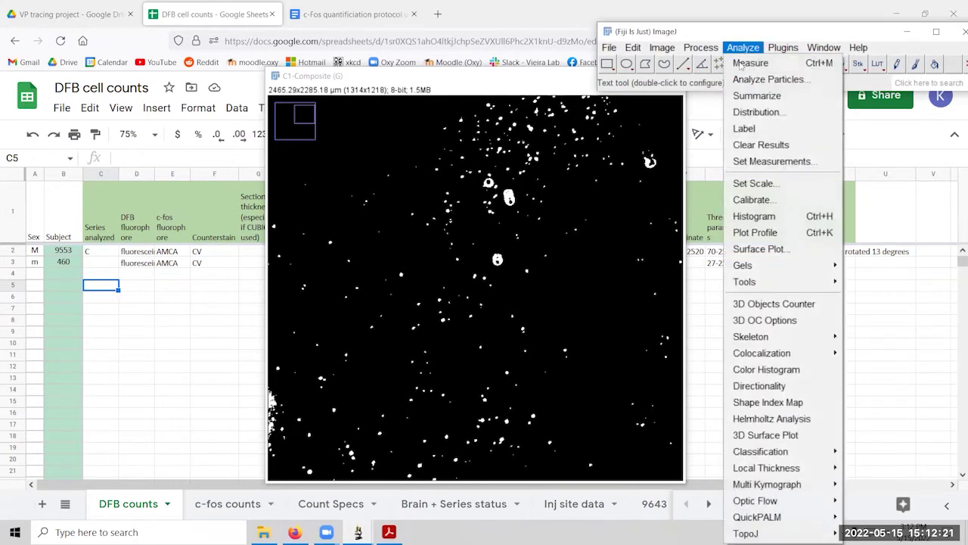
left_click(746, 80)
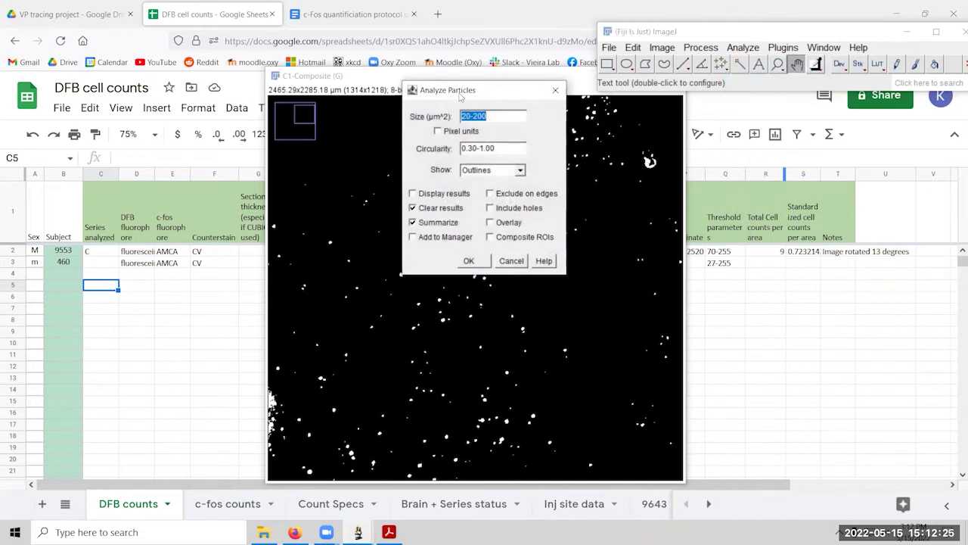
left_click_drag(459, 96, 724, 130)
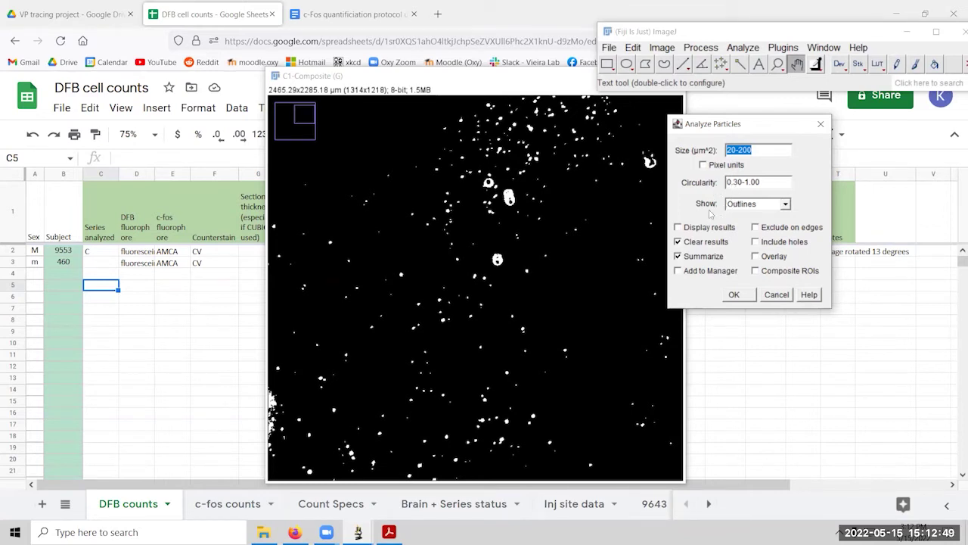
left_click(779, 295)
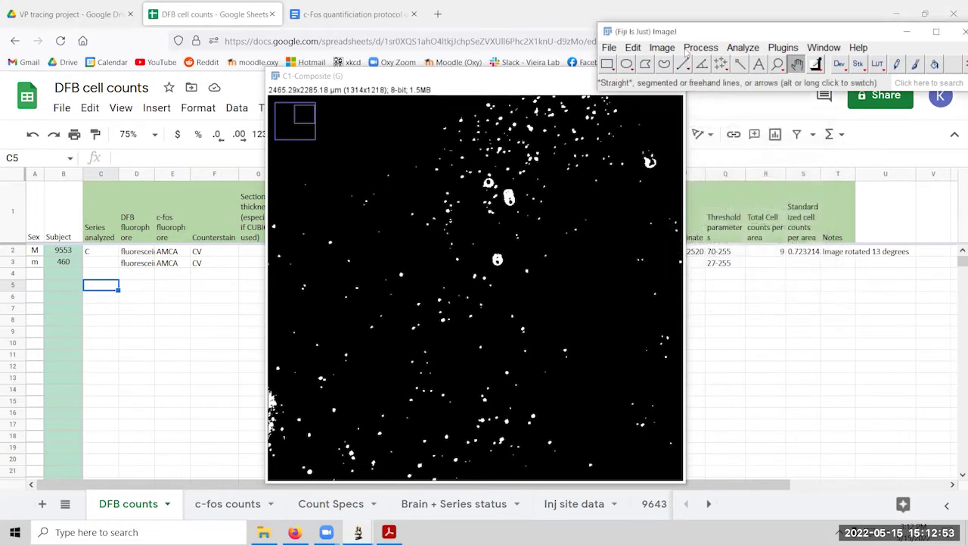
Apply the binary Watershed operation to the thresholded C1-Composite image.
left_click(662, 48)
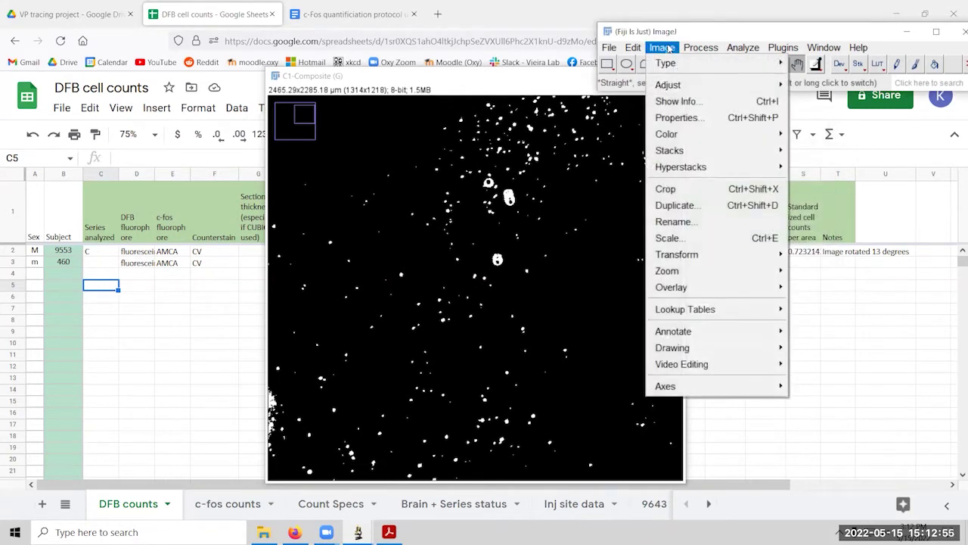
mouse_move(744, 47)
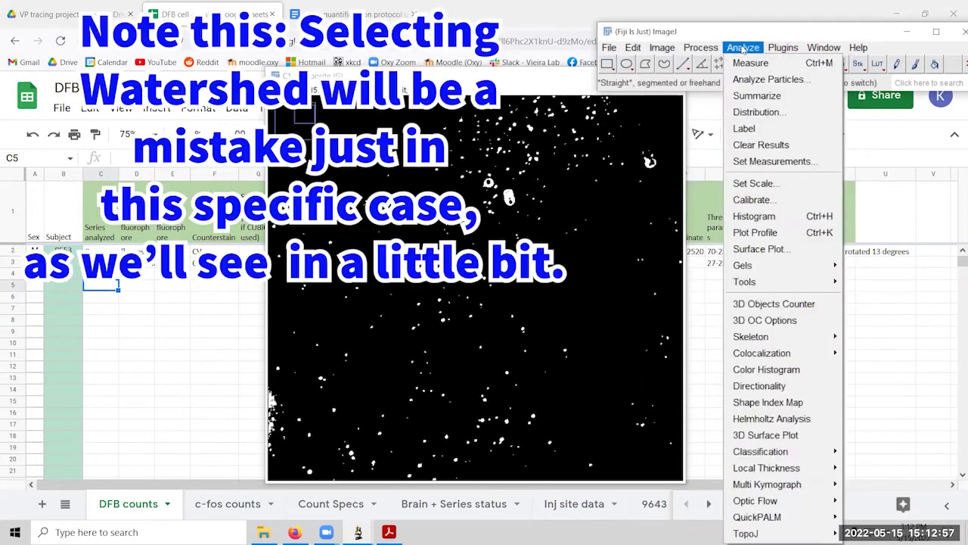
mouse_move(701, 50)
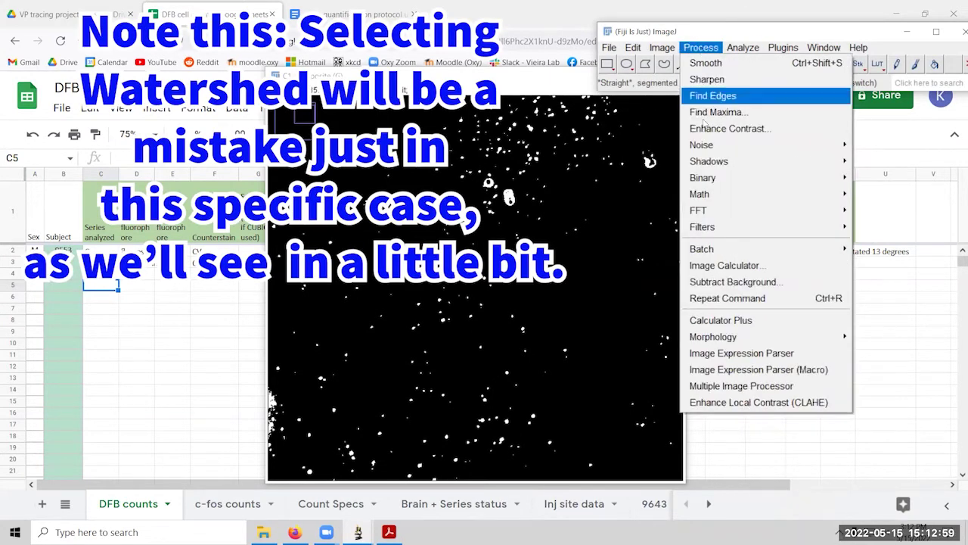
mouse_move(704, 179)
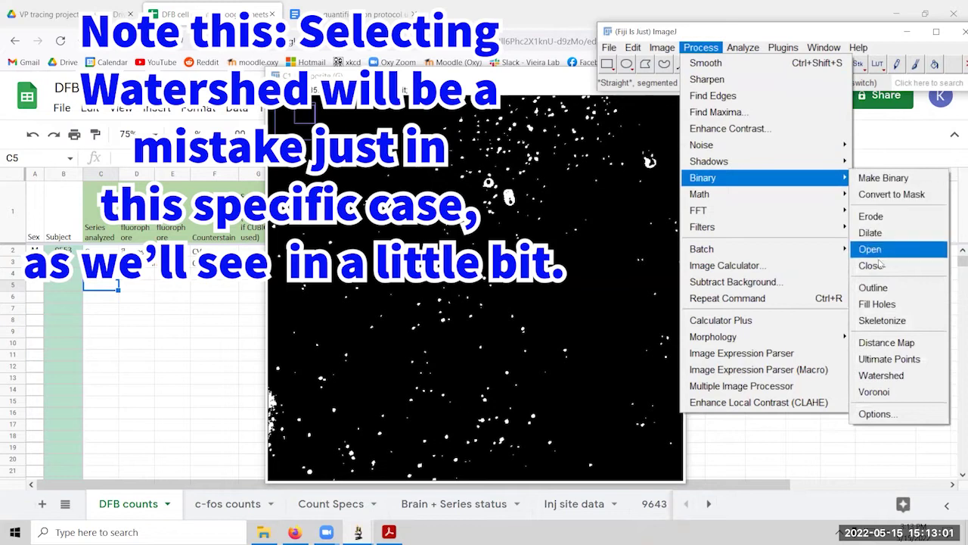
left_click(867, 376)
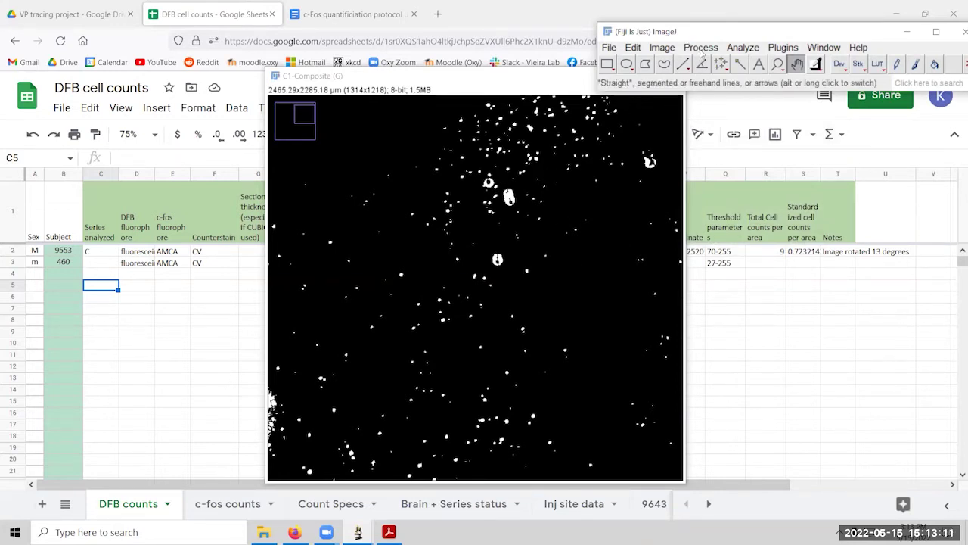
Run Analyze Particles on the C1-Composite image with size 20-200 µm², circularity 0.30-1.00, outlines shown, results cleared and summarized.
left_click(742, 47)
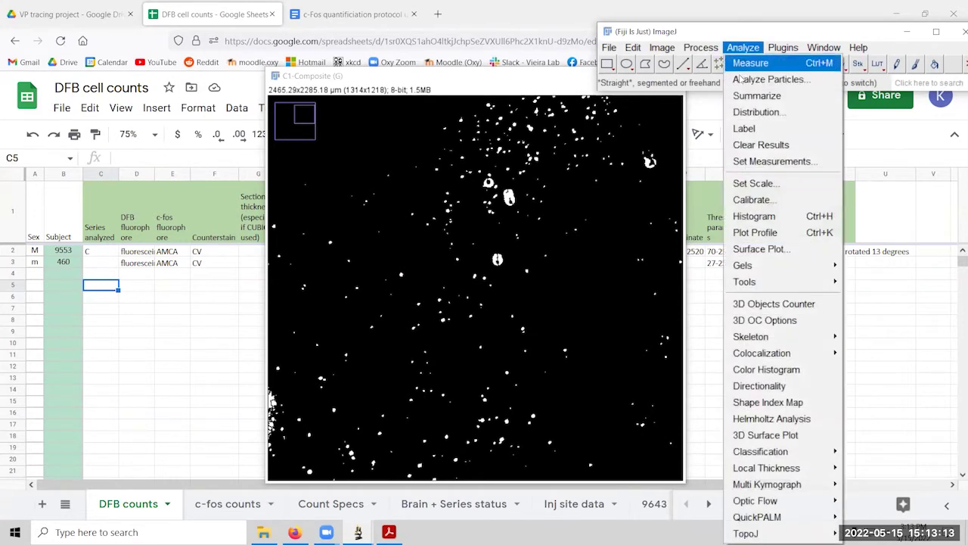
left_click(765, 79)
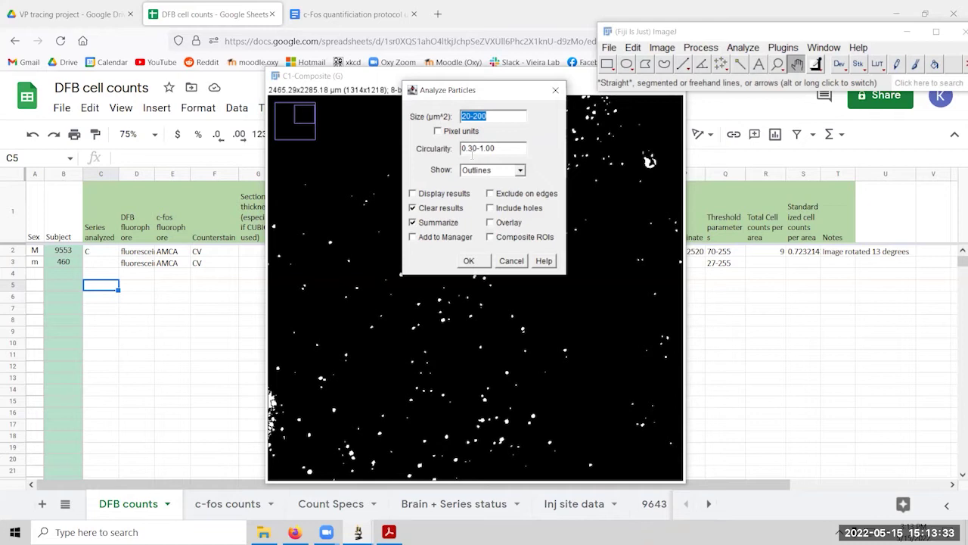
left_click(473, 176)
left_click(472, 174)
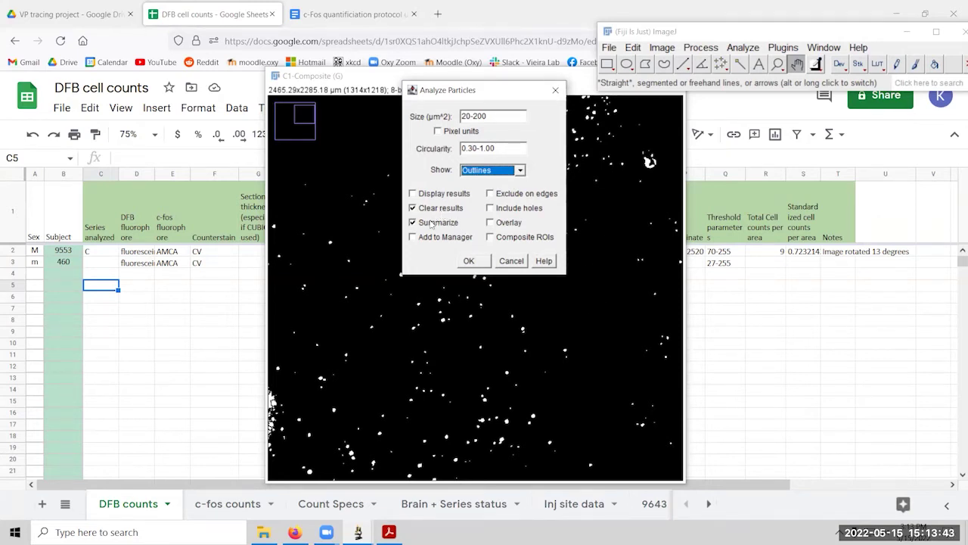
left_click(470, 260)
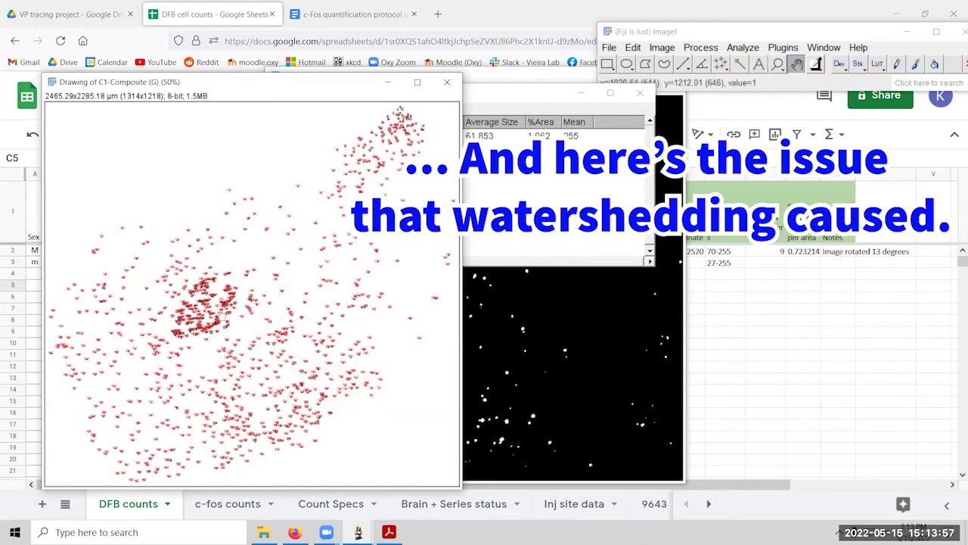
Examine how the watershed split the large bright oval structure in the C1-Composite image.
left_click(670, 361)
scroll(427, 383, "down", 1)
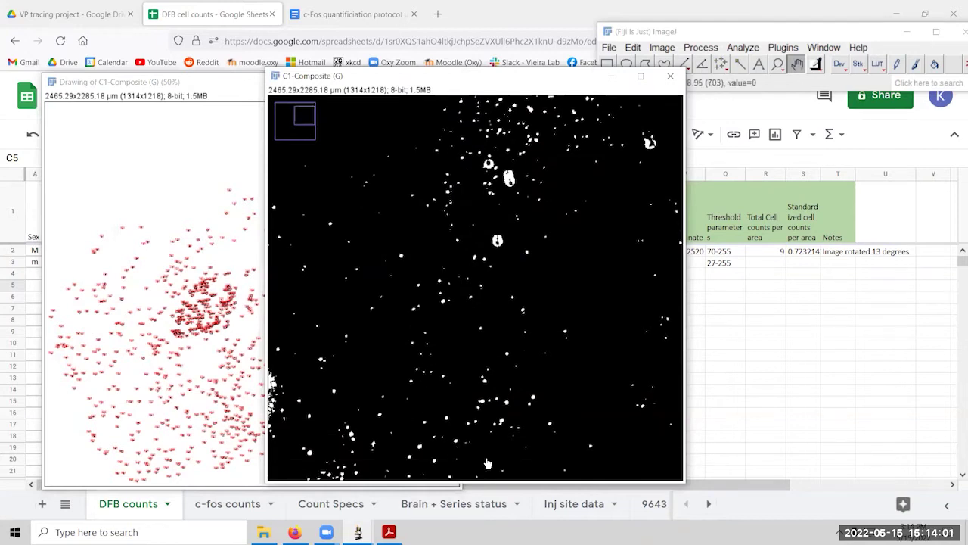
left_click_drag(382, 342, 553, 303)
left_click_drag(423, 371, 538, 306)
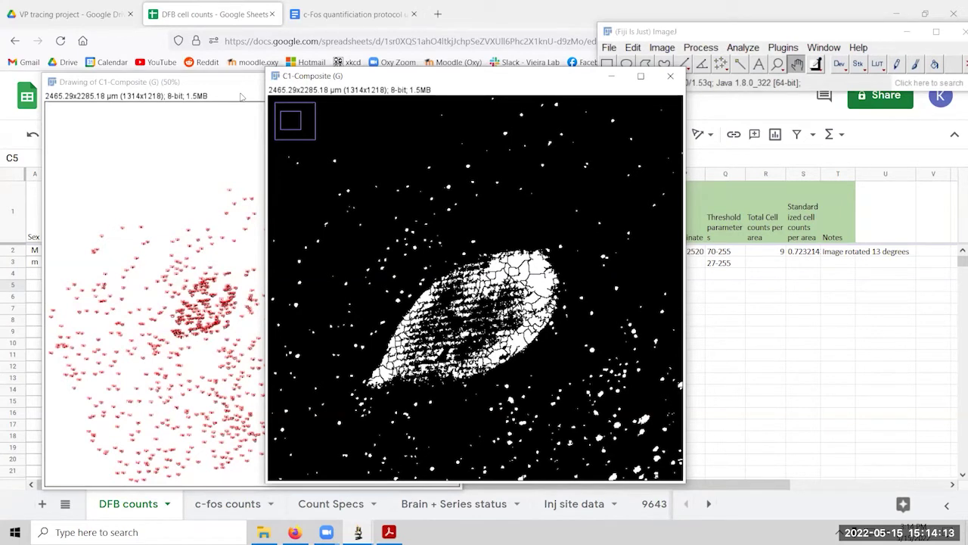
Examine the particle count summary beside the outline drawing, including the numbered outlines in the dense oval cluster.
left_click(241, 96)
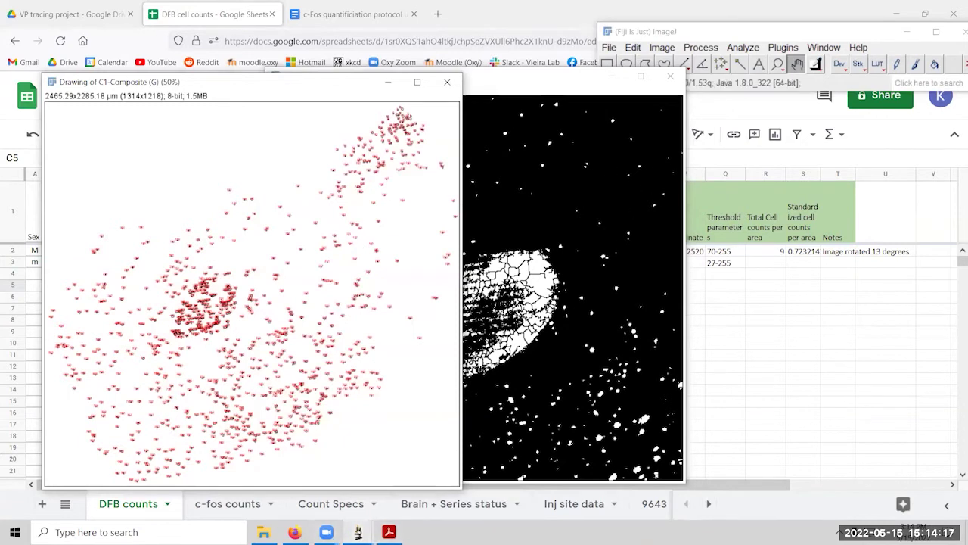
mouse_move(358, 531)
left_click(597, 484)
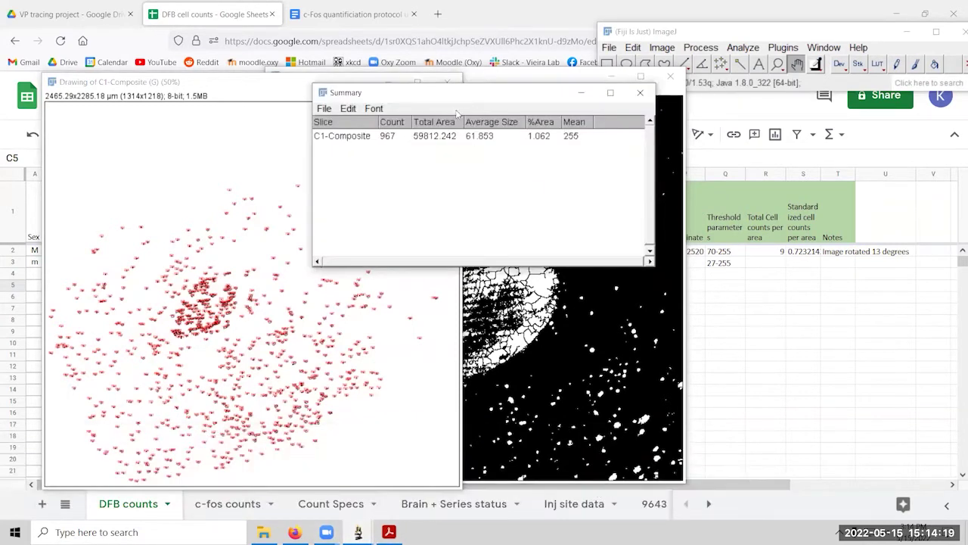
left_click_drag(469, 94, 668, 108)
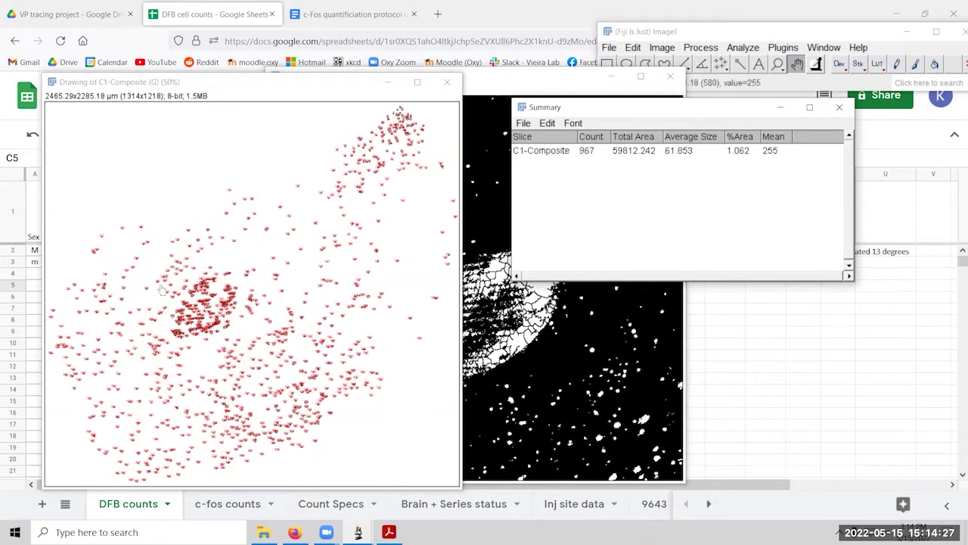
scroll(283, 320, "up", 5)
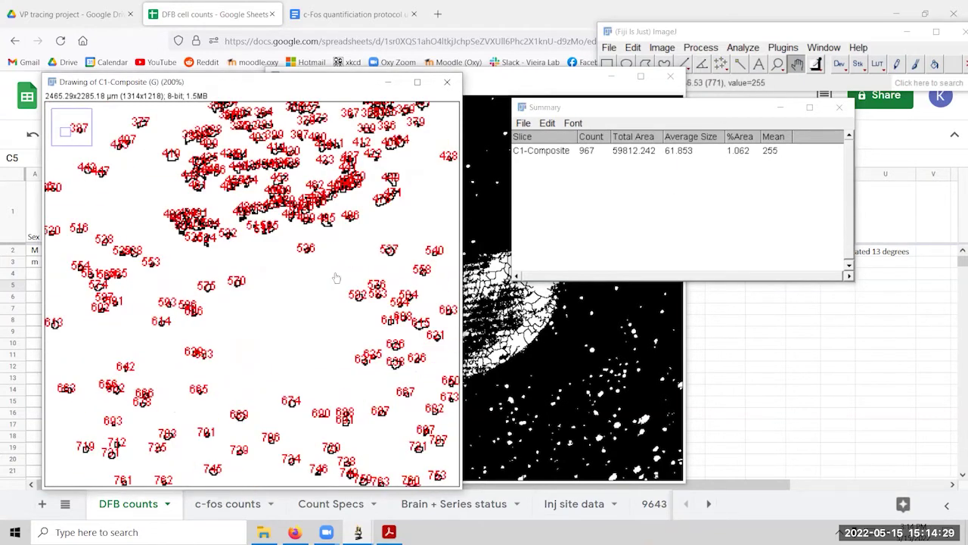
scroll(290, 434, "up", 1)
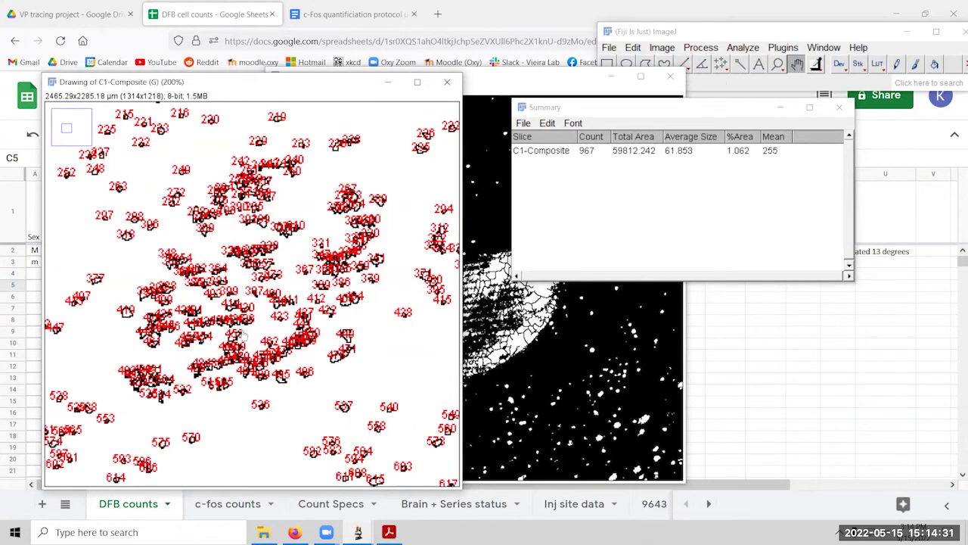
scroll(288, 271, "down", 5)
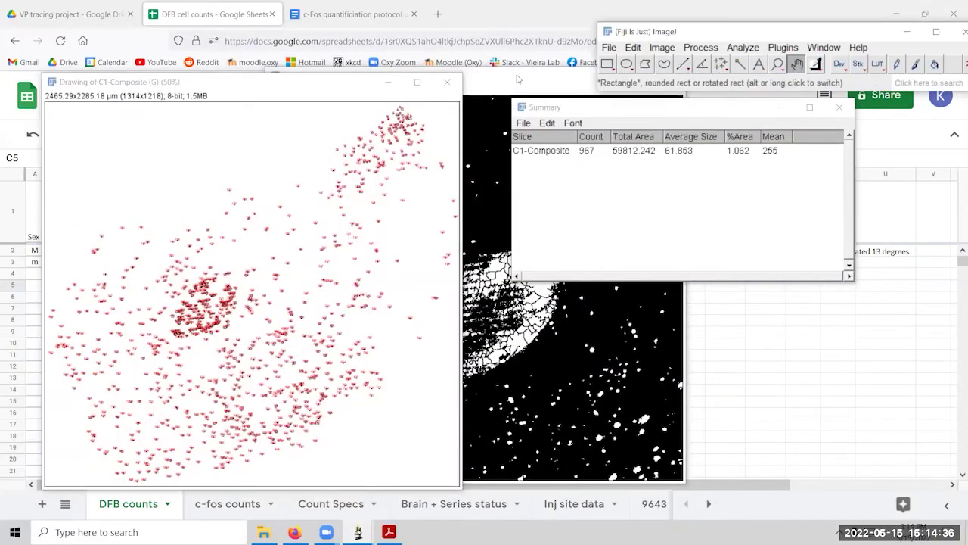
Close the C1-Composite image without saving its changes, and close the C2-Composite image.
left_click(523, 186)
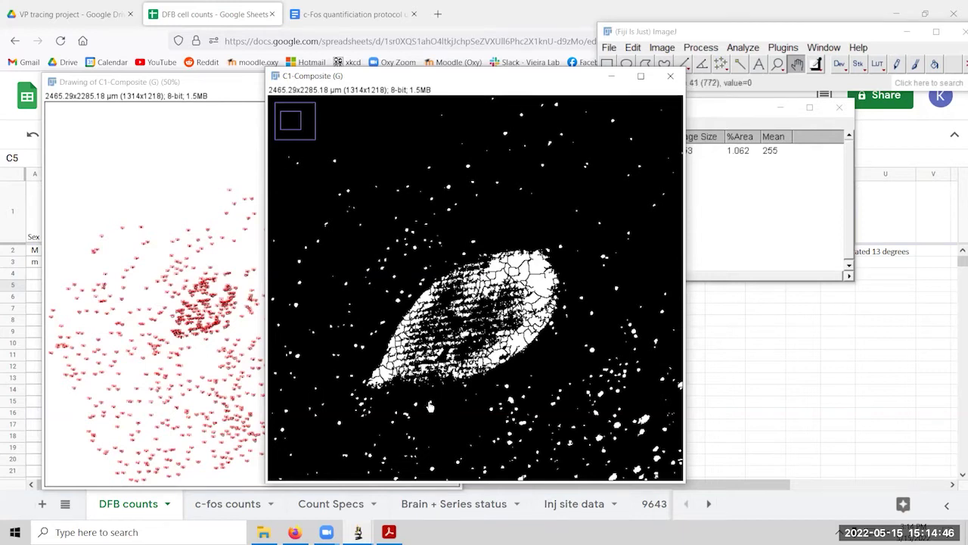
mouse_move(358, 532)
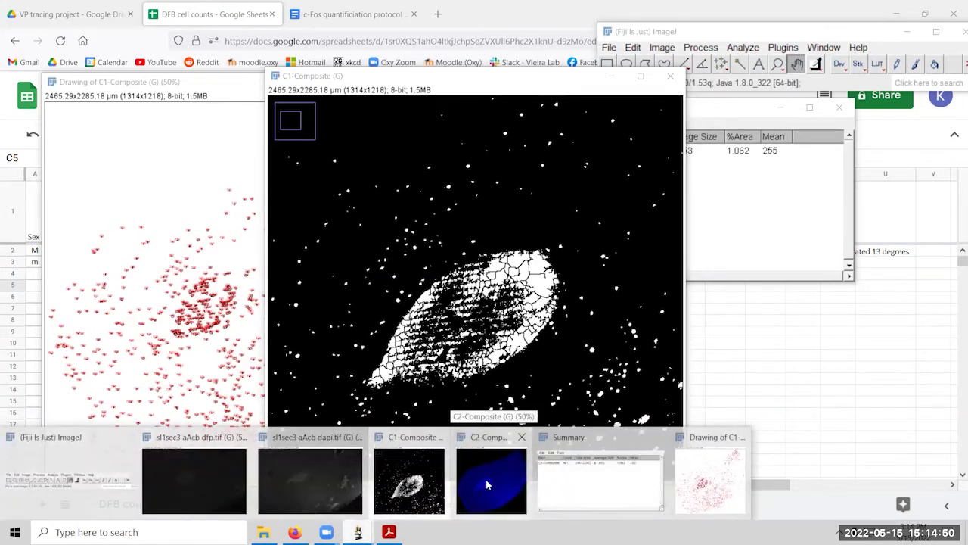
left_click(487, 485)
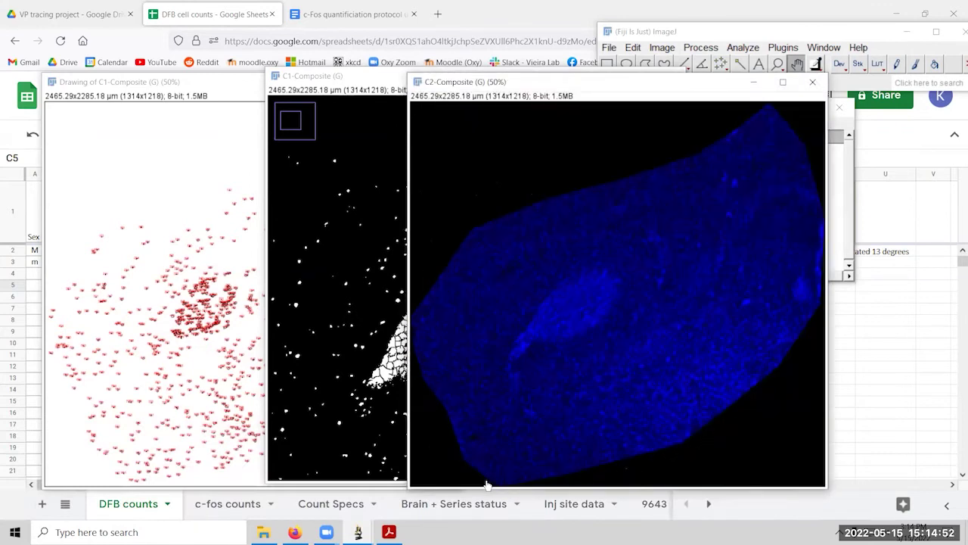
left_click(377, 78)
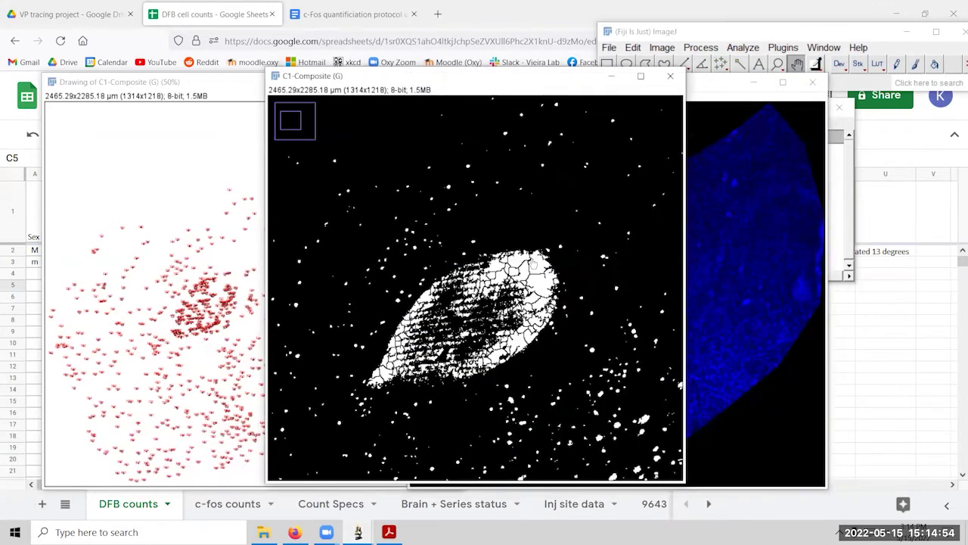
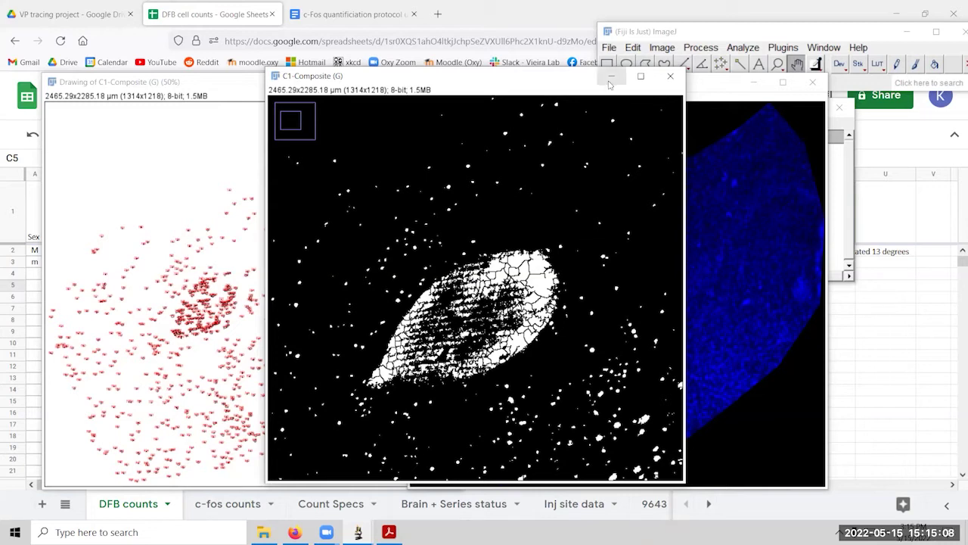
left_click(678, 77)
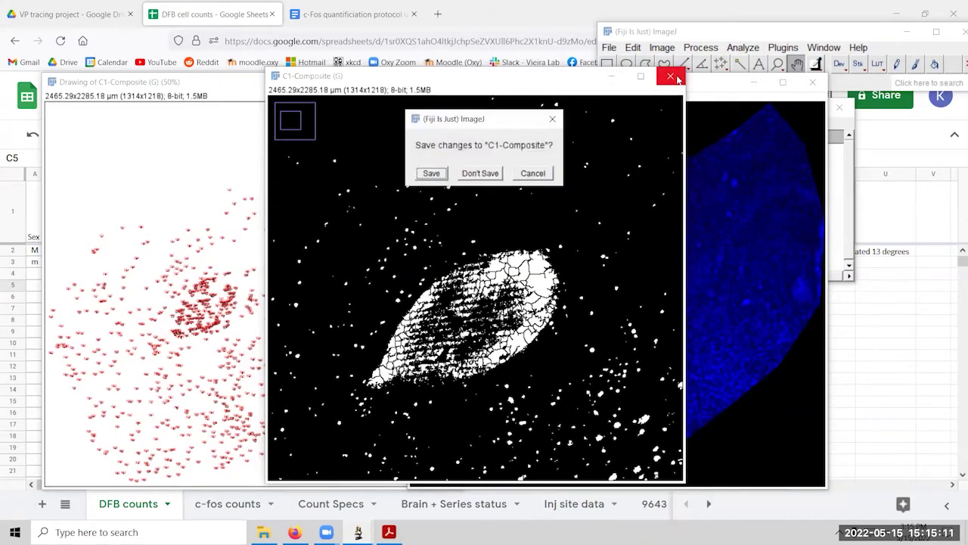
left_click(488, 174)
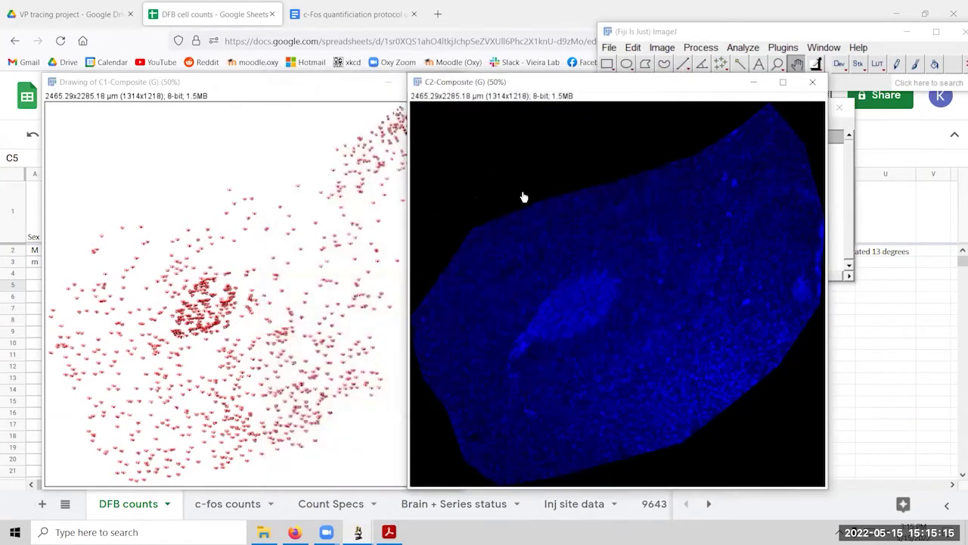
left_click(812, 84)
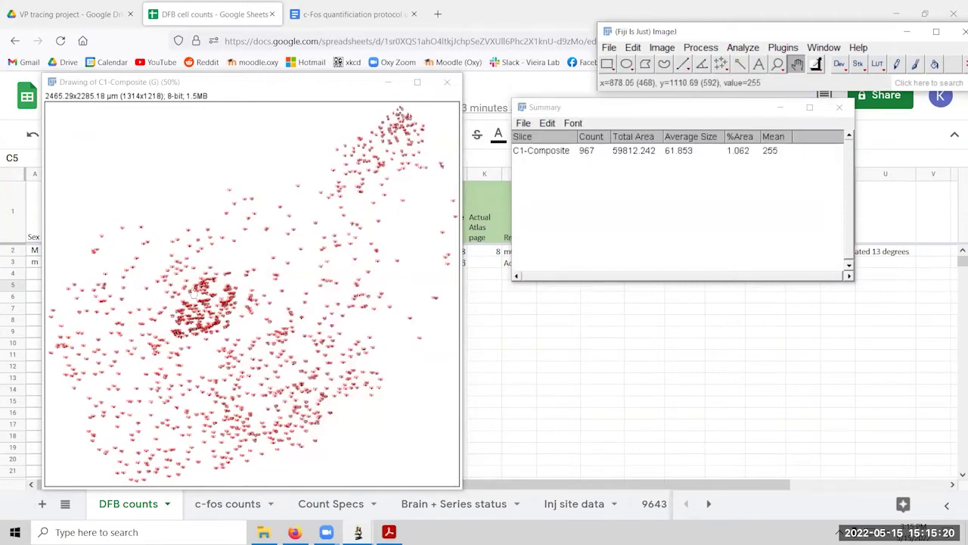
Check the clustered outlines in the drawing, and enter 900 as row 3's total cell count in the DFB counts spreadsheet.
scroll(193, 293, "up", 4)
left_click_drag(250, 371, 214, 379)
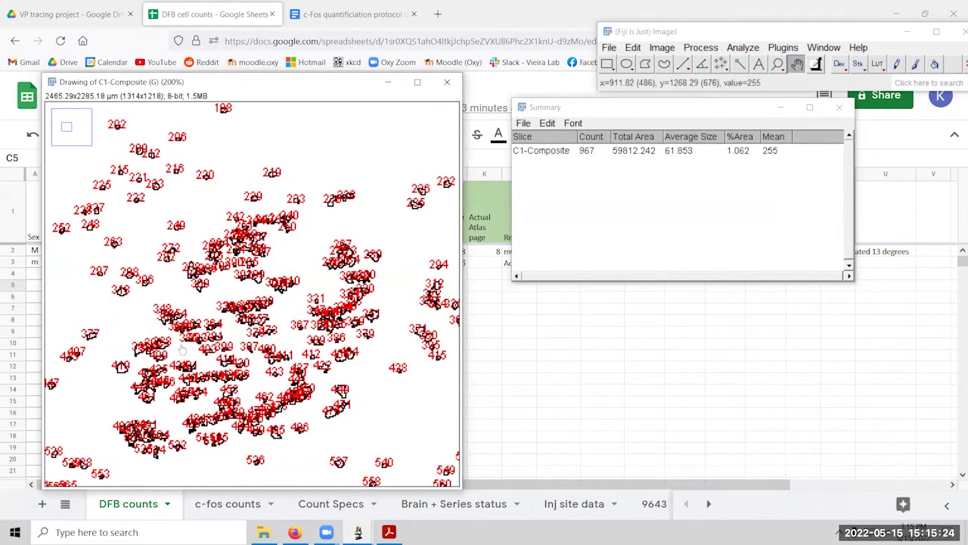
scroll(249, 350, "down", 4)
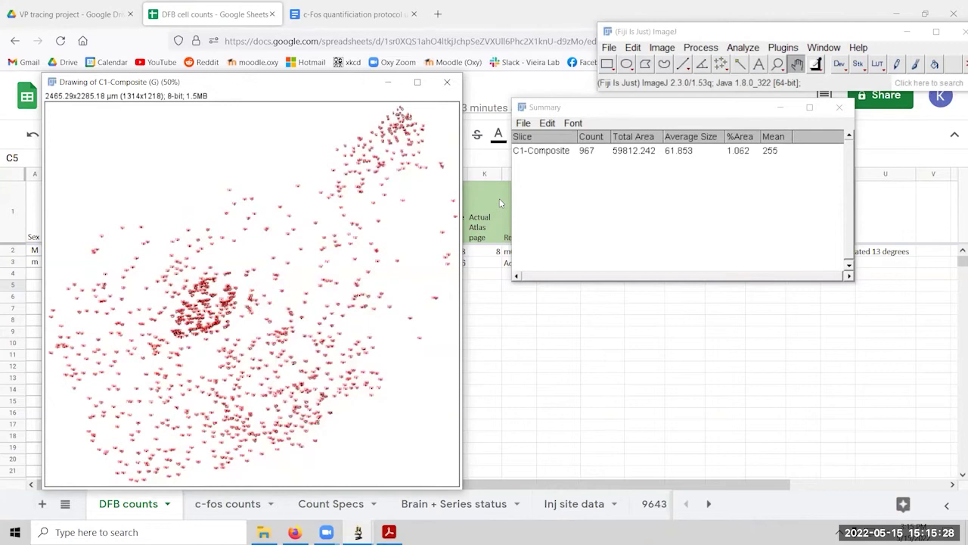
left_click(554, 321)
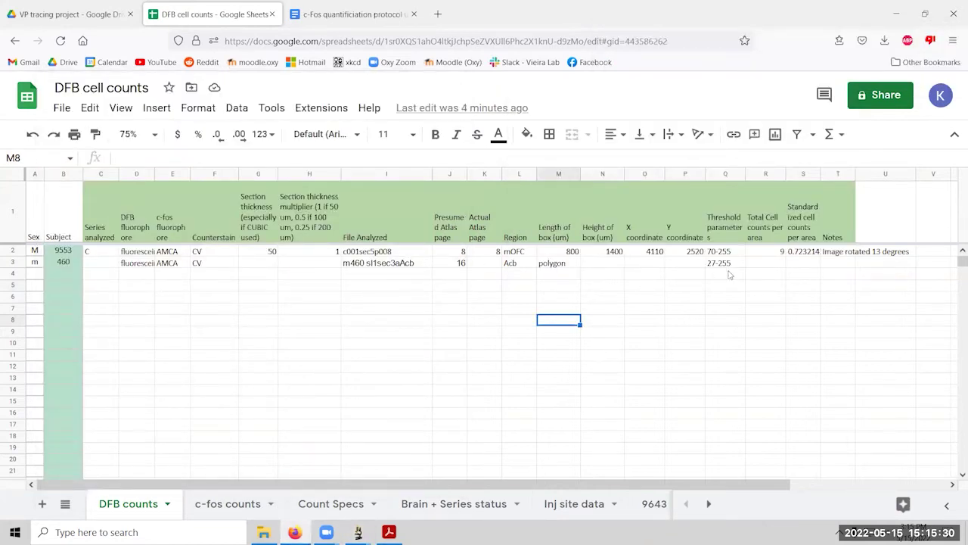
type("900")
key("Tab")
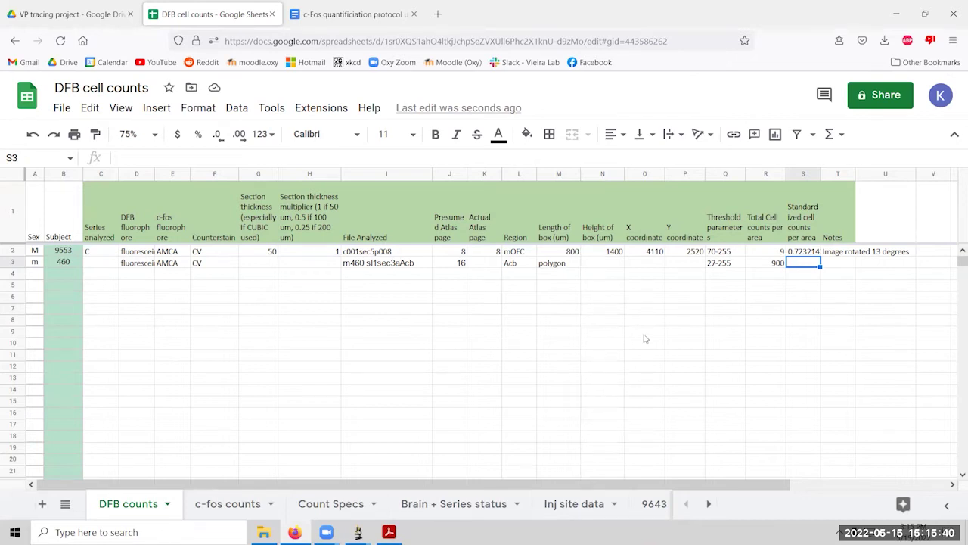
Enter the note "Image rotated -16.5 degrees" for subject 460 in row 3.
left_click(833, 267)
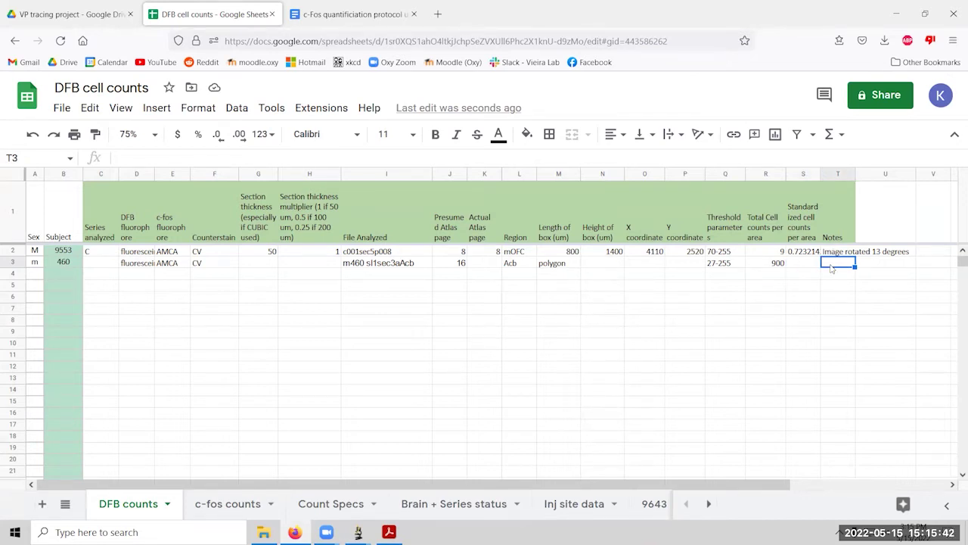
type("Image rotated")
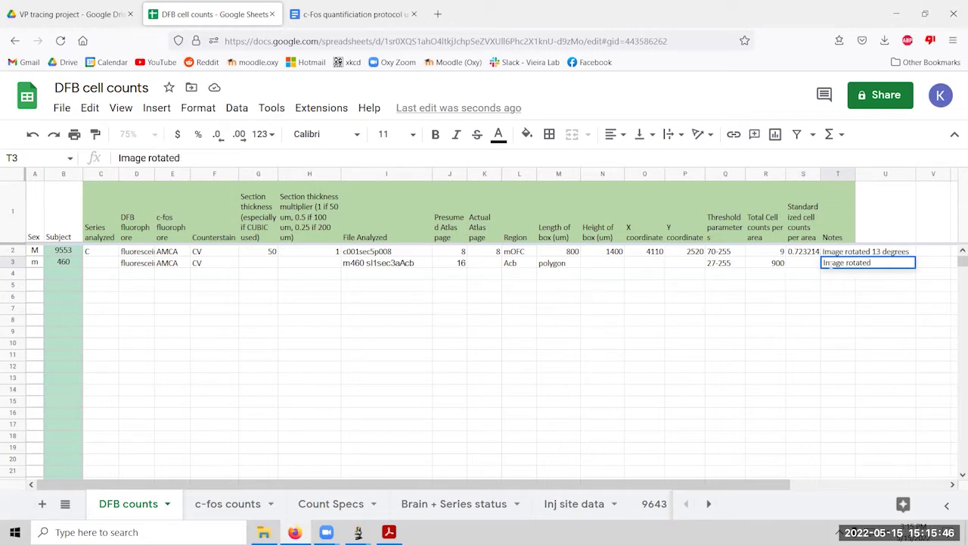
type(" -16.5 degrees")
key("Return")
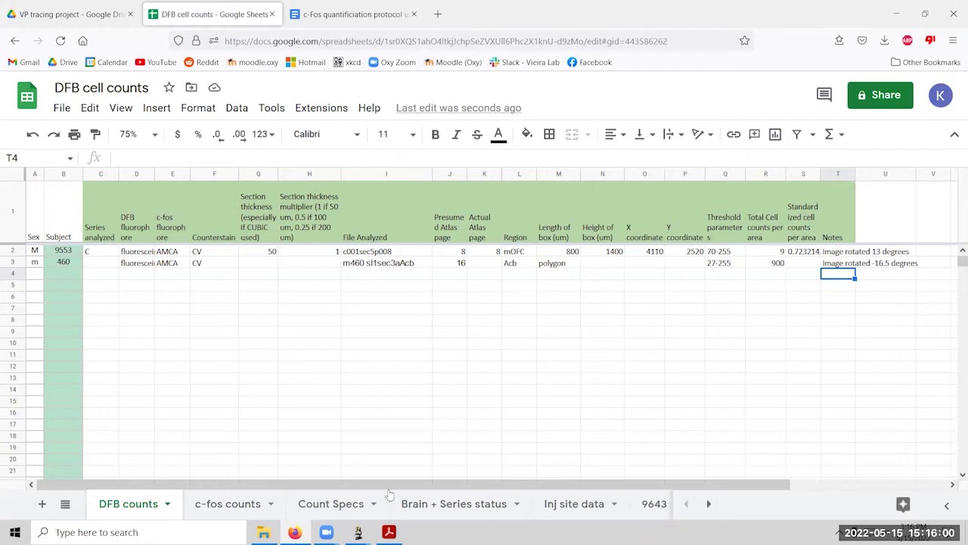
Switch to ImageJ and draw a rectangular selection about 176 by 173 µm below the dark gap near the upper edge of sl1sec3 aAcb dfp.tif.
mouse_move(358, 532)
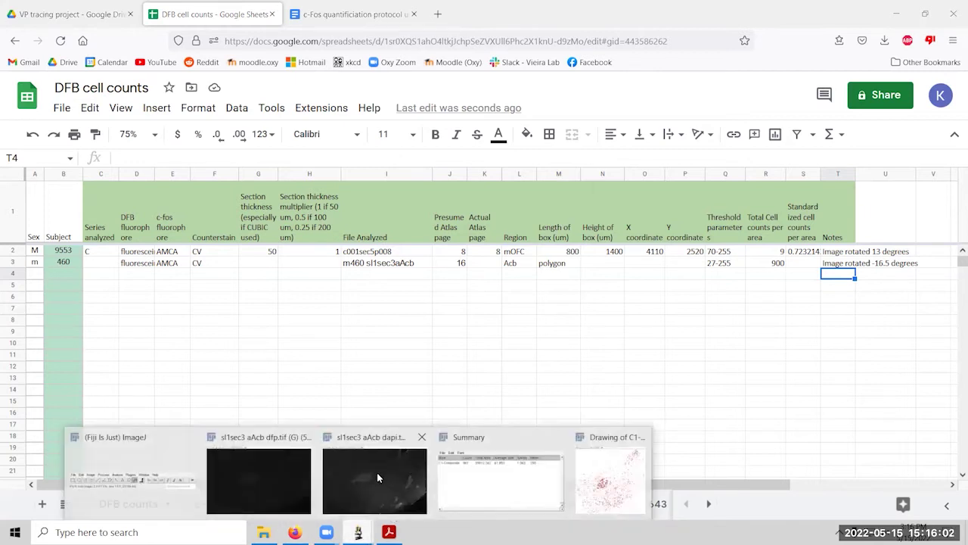
left_click(376, 472)
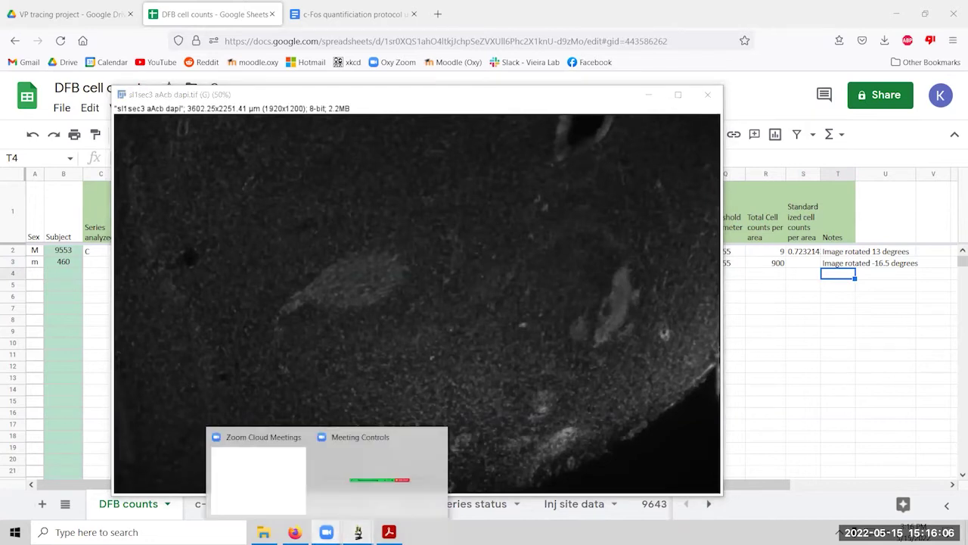
mouse_move(357, 531)
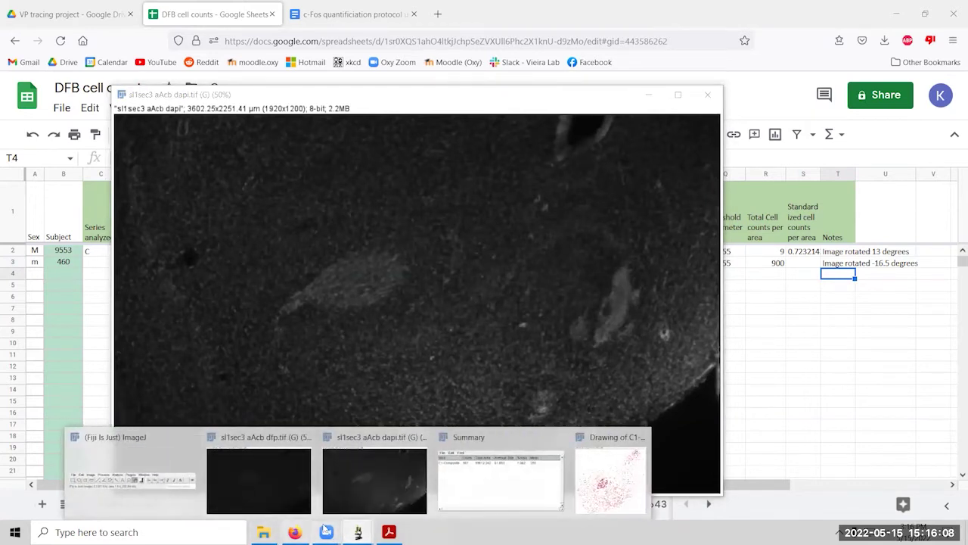
left_click(260, 486)
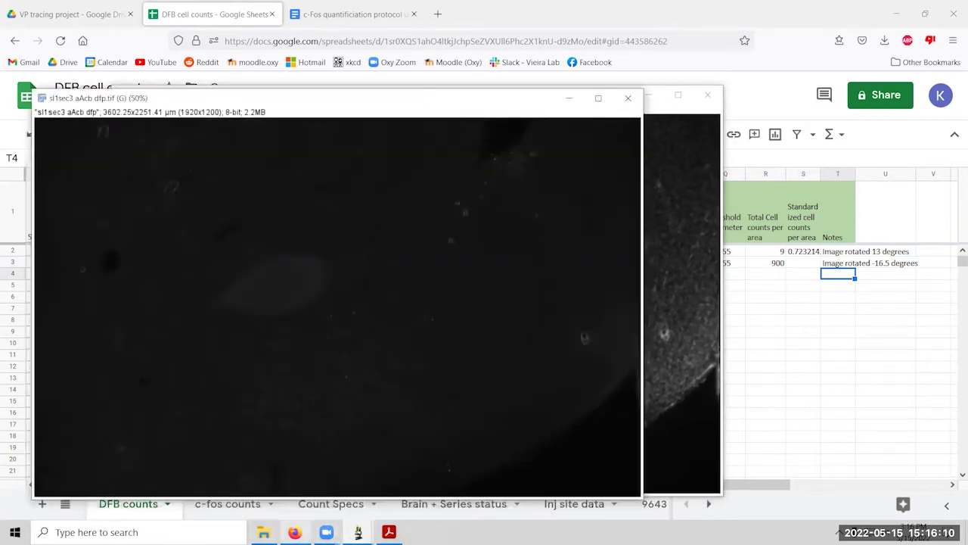
mouse_move(358, 532)
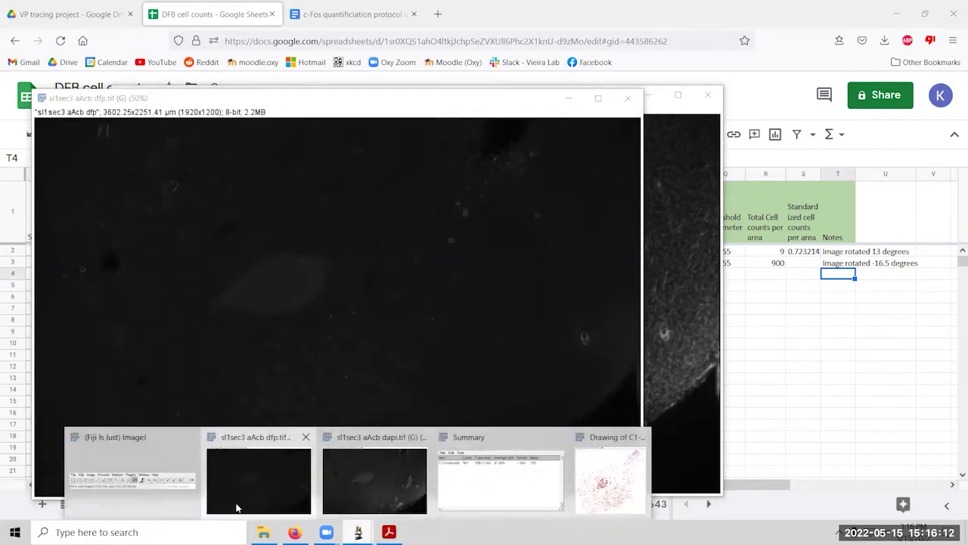
left_click(132, 475)
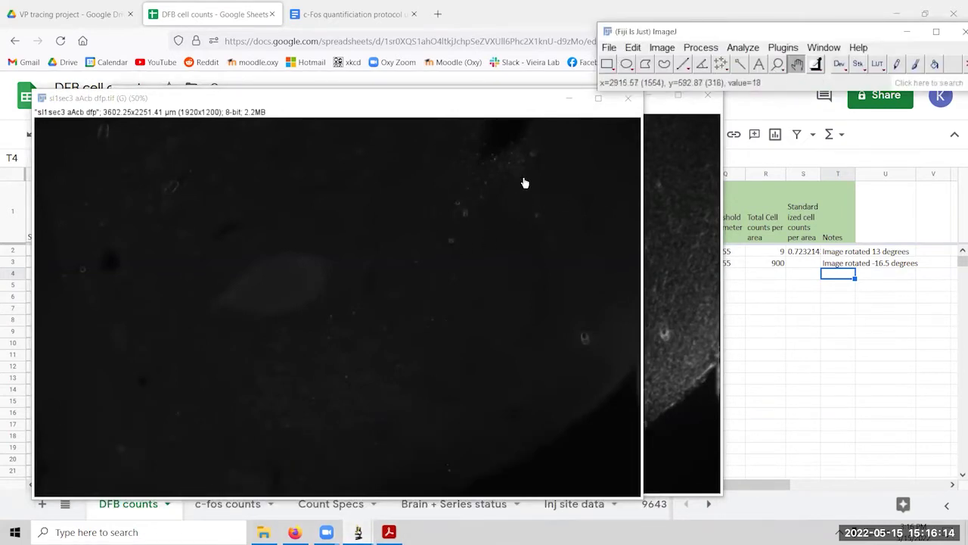
left_click(609, 67)
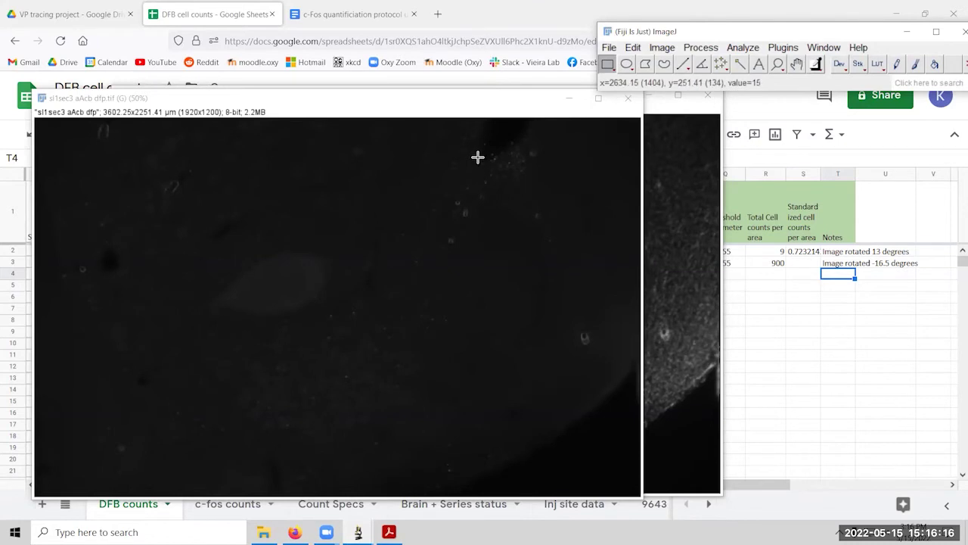
left_click_drag(466, 179, 493, 197)
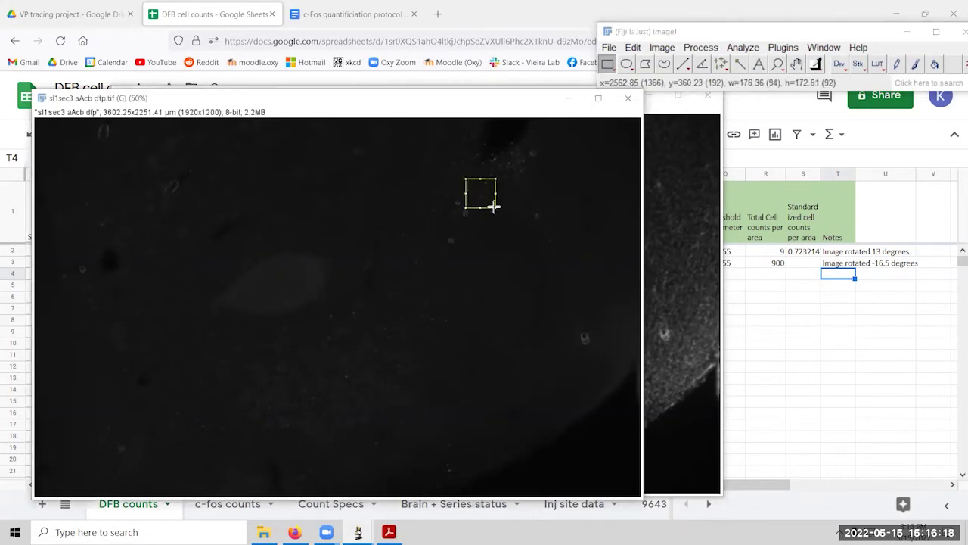
Box sample areas near the middle and below the pale oval in sl1sec3 aAcb dfp.tif, and examine the labelled cells across the image close up.
left_click_drag(405, 279, 436, 310)
left_click_drag(309, 373, 338, 395)
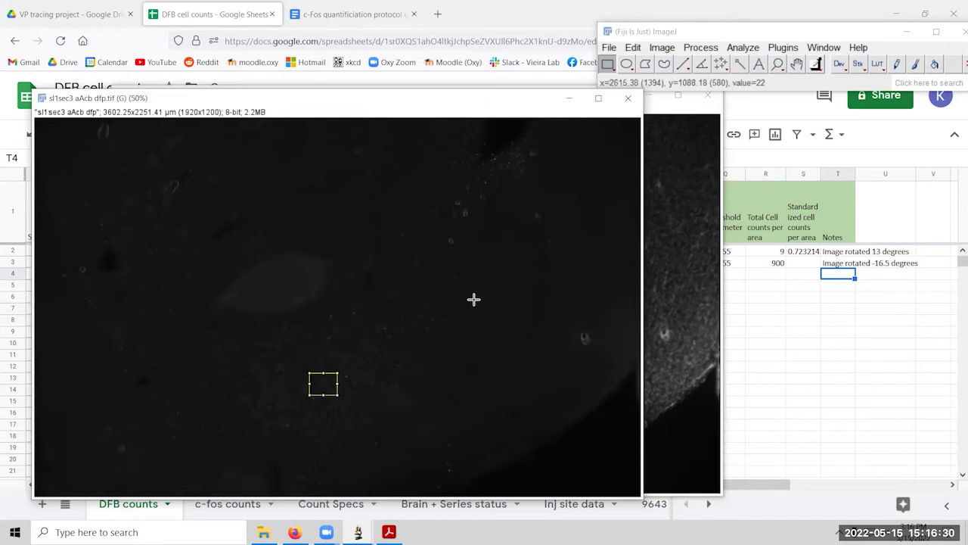
scroll(474, 299, "up", 2)
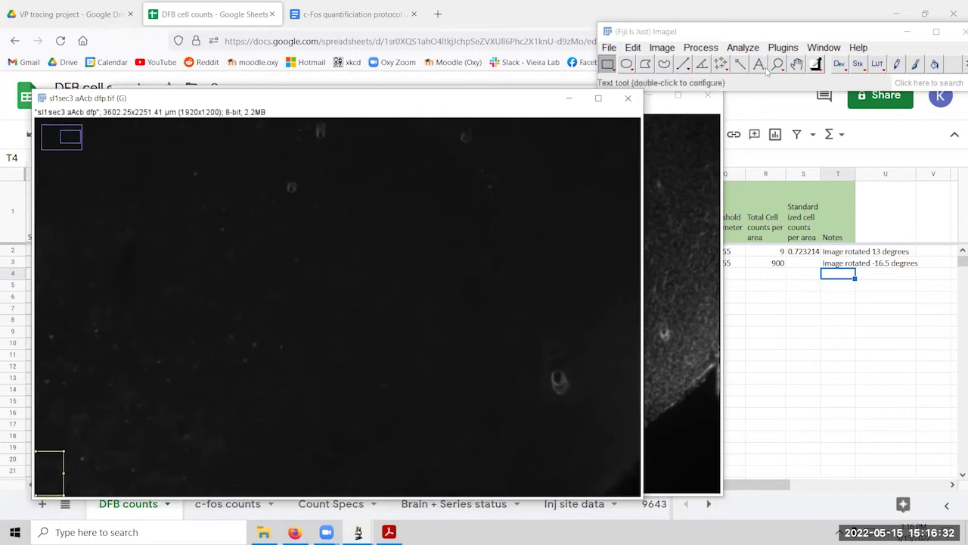
left_click(796, 64)
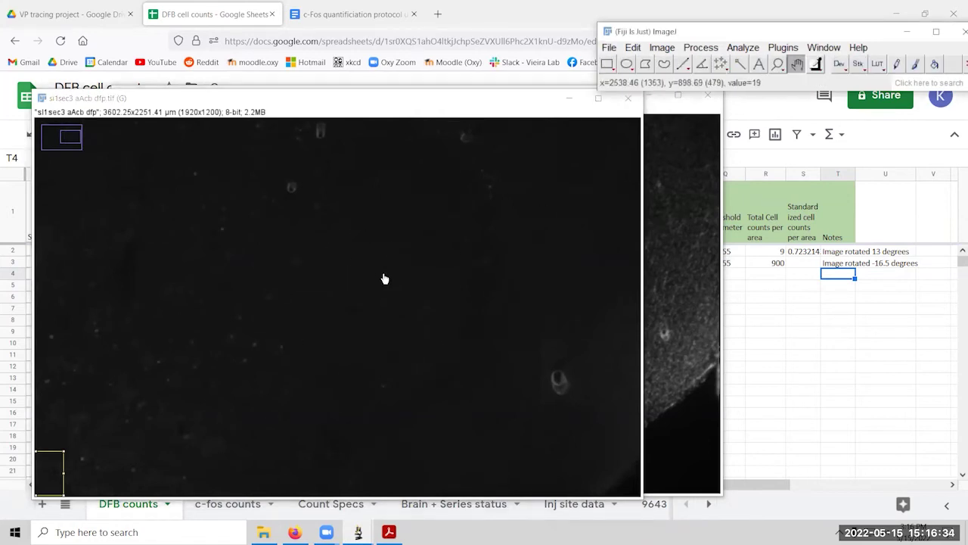
left_click_drag(361, 271, 352, 432)
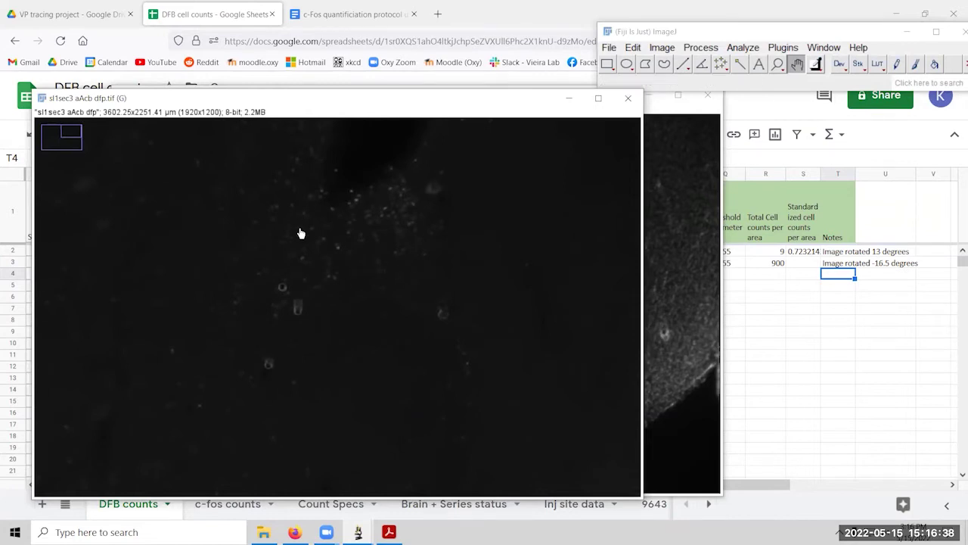
left_click_drag(294, 338, 408, 227)
left_click_drag(366, 379, 318, 277)
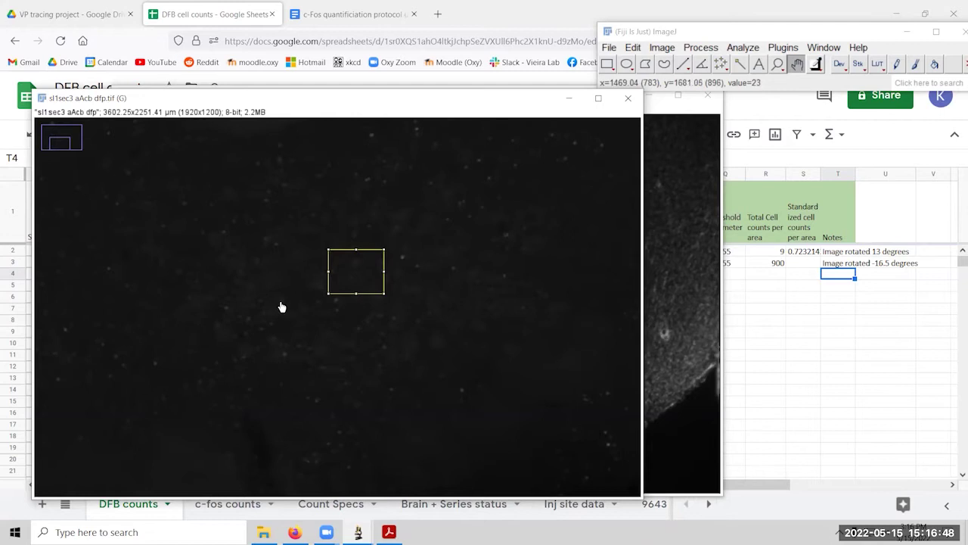
left_click_drag(215, 270, 330, 424)
left_click_drag(247, 303, 407, 458)
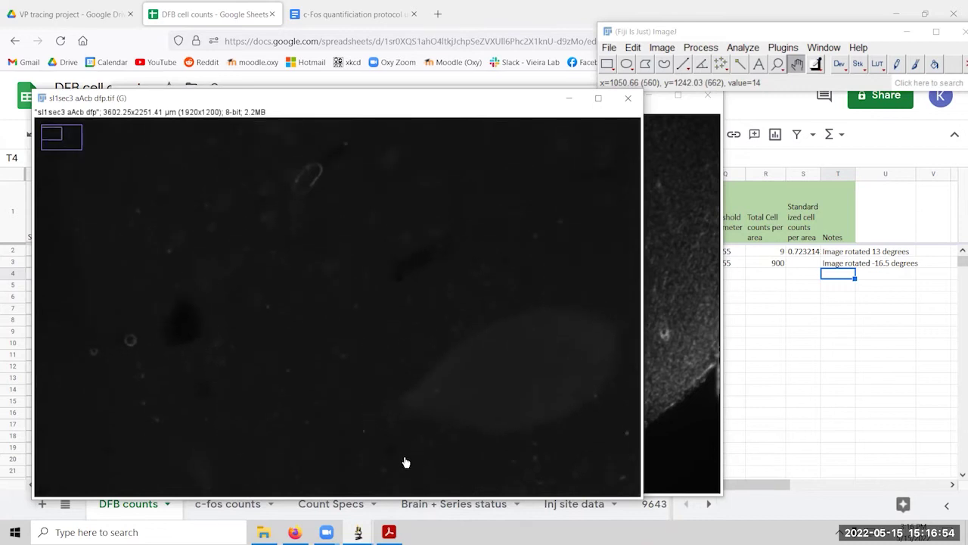
left_click_drag(447, 337, 264, 359)
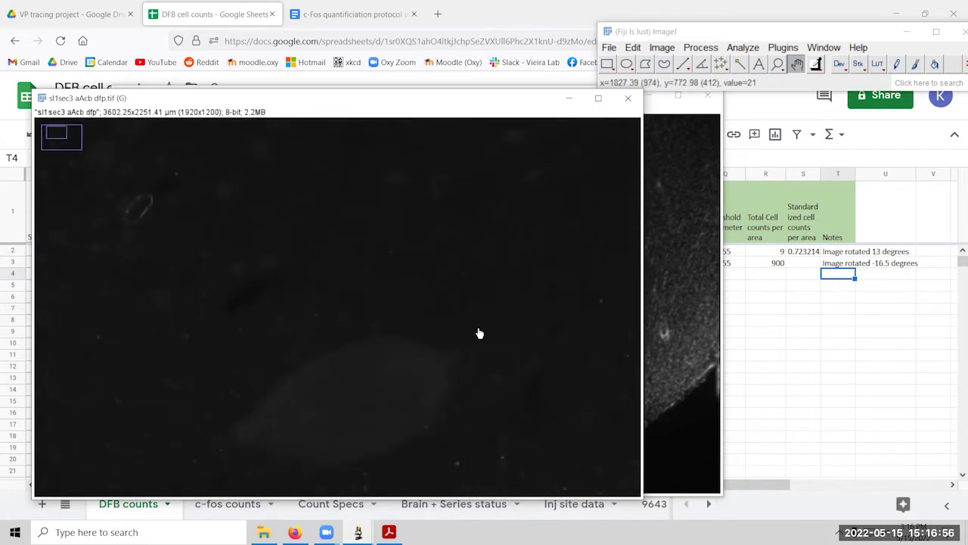
key("minus")
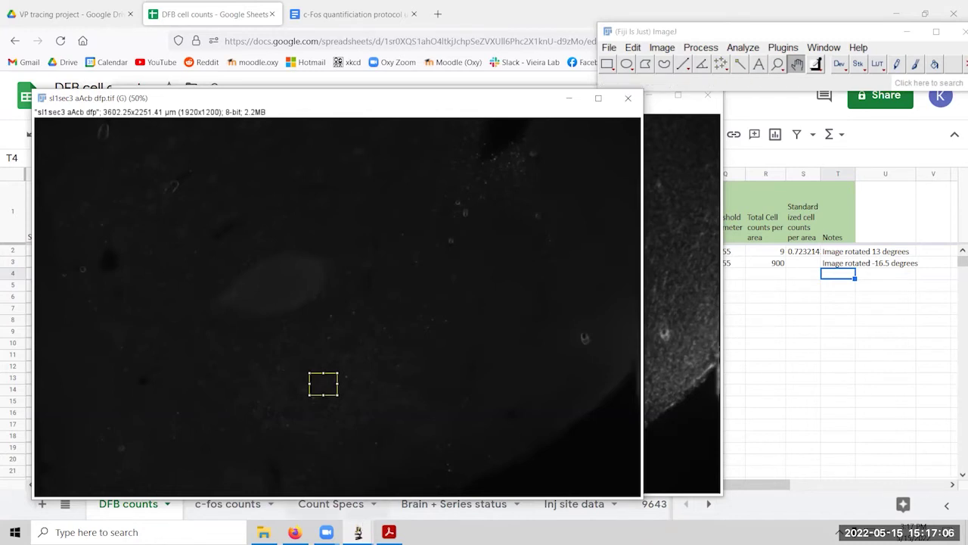
Check the C1-Composite total area in ImageJ's Summary results, and return to the DFB counts spreadsheet.
left_click(357, 532)
left_click(556, 466)
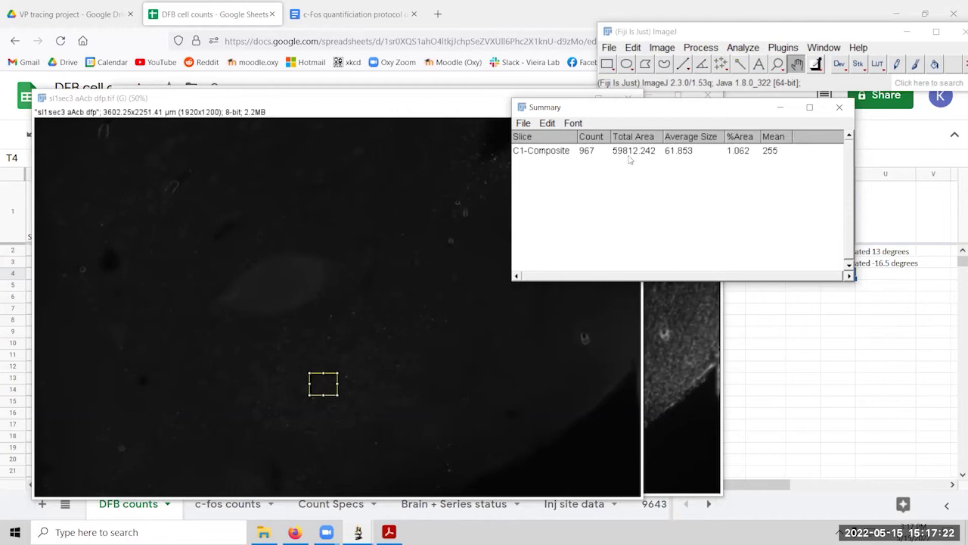
left_click(872, 346)
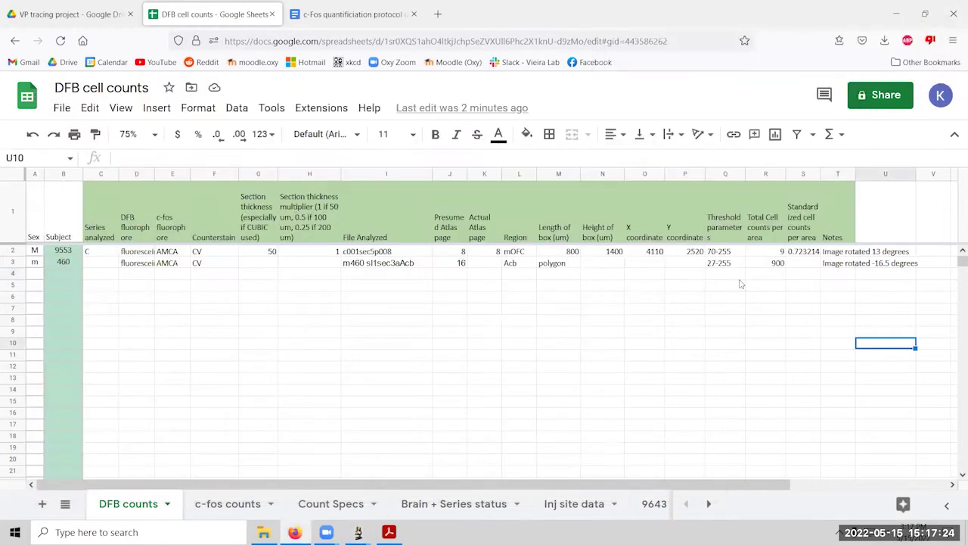
Insert a column before the threshold parameters column and give it the header "Area".
right_click(724, 174)
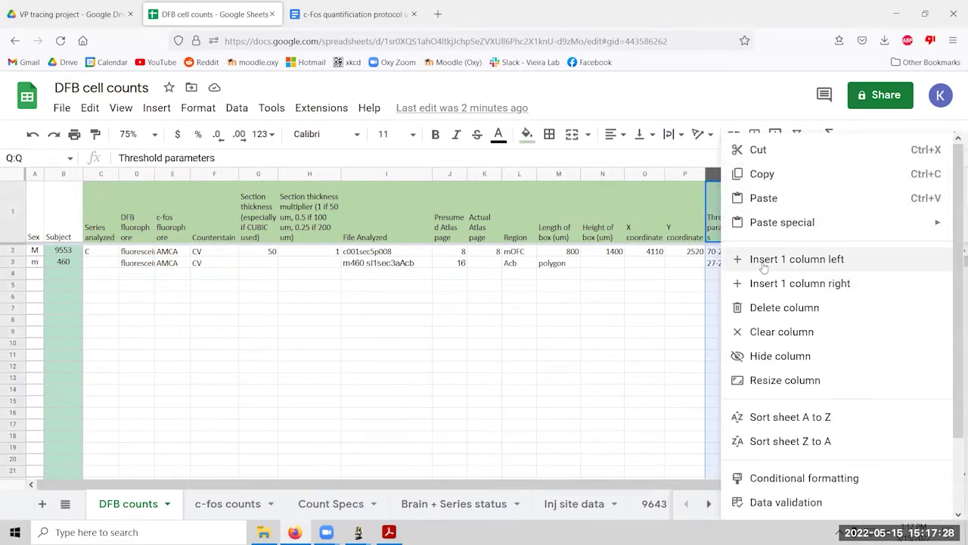
left_click(769, 260)
left_click(717, 221)
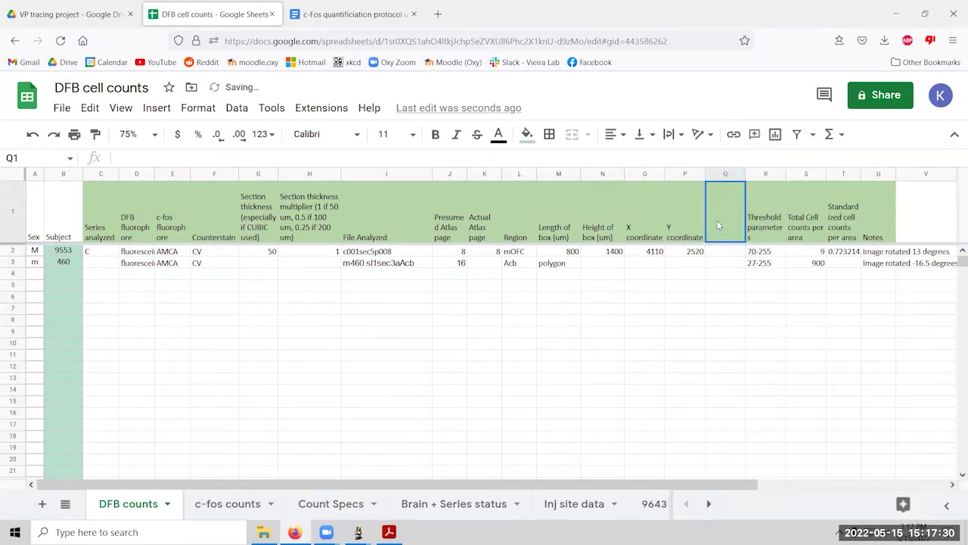
type("Area")
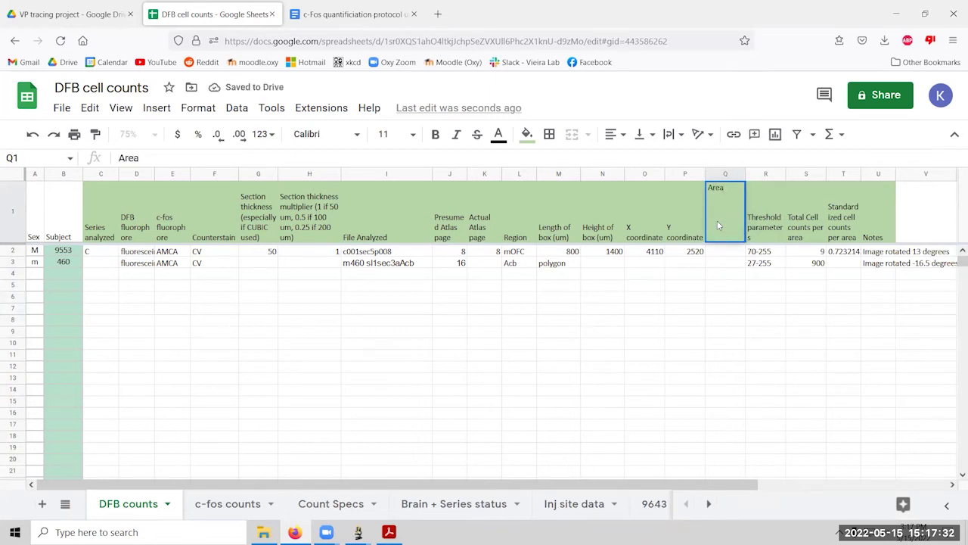
key("Return")
Enter 59812 as the area for subject 460 in row 3.
key("Down")
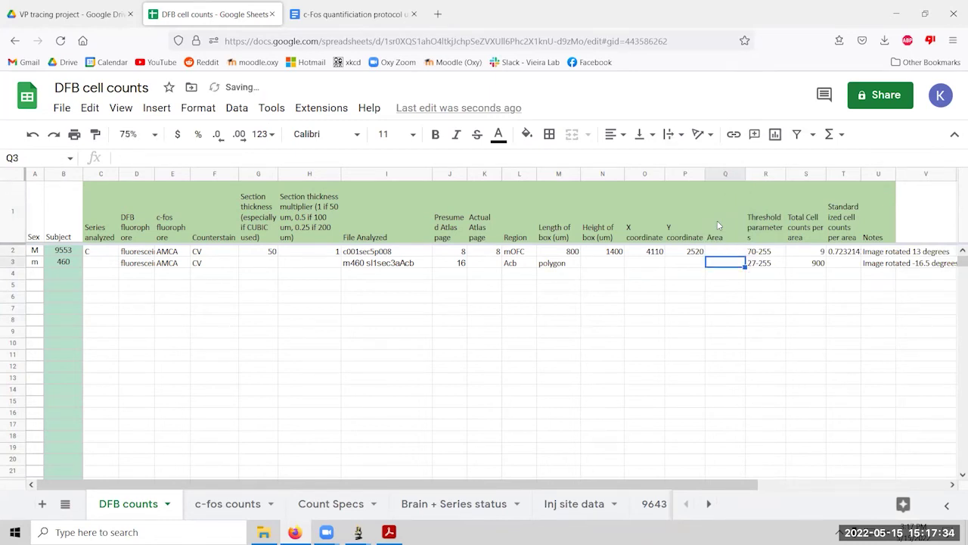
type("59812")
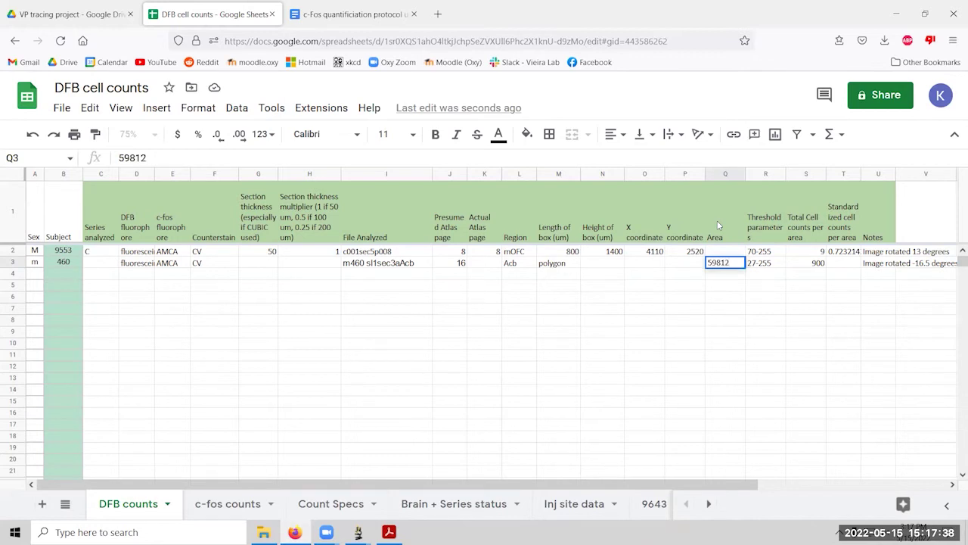
key("Return")
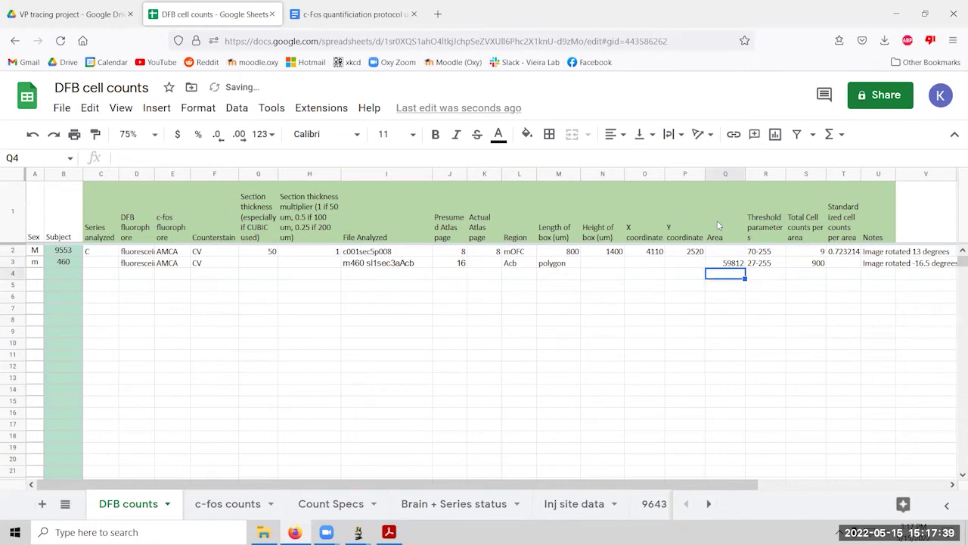
left_click(736, 267)
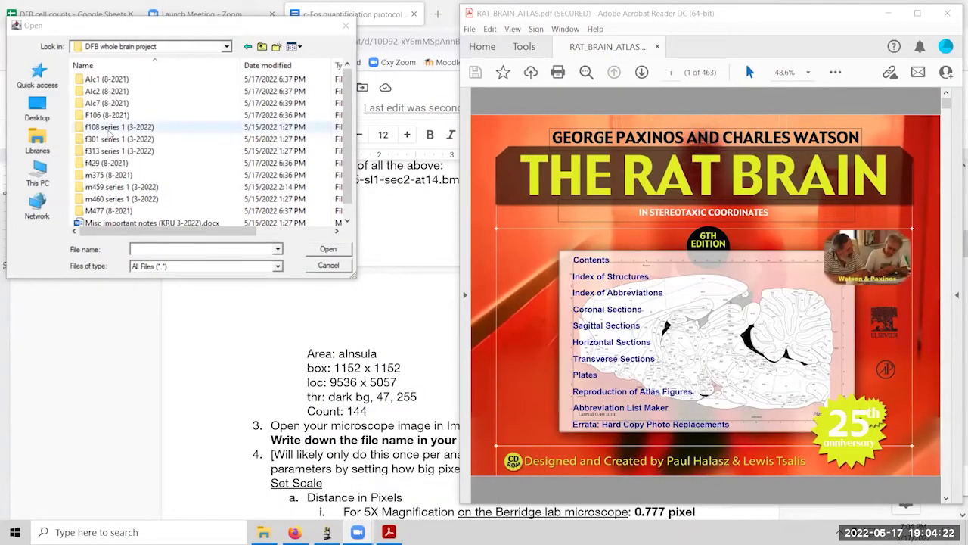
Open f108 vp dapi.tif from the f108 series 1 (3-2022) folder in ImageJ.
double_click(110, 128)
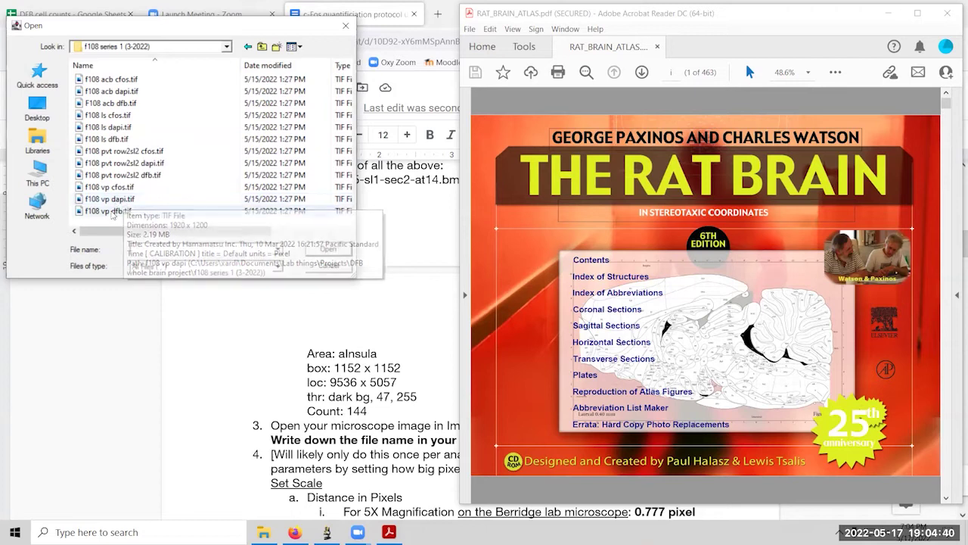
left_click(119, 199)
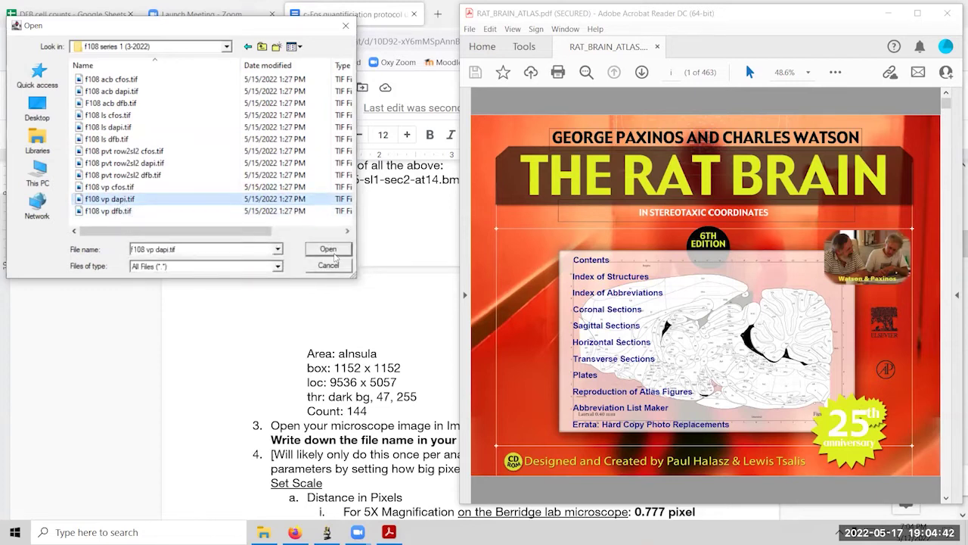
left_click(338, 254)
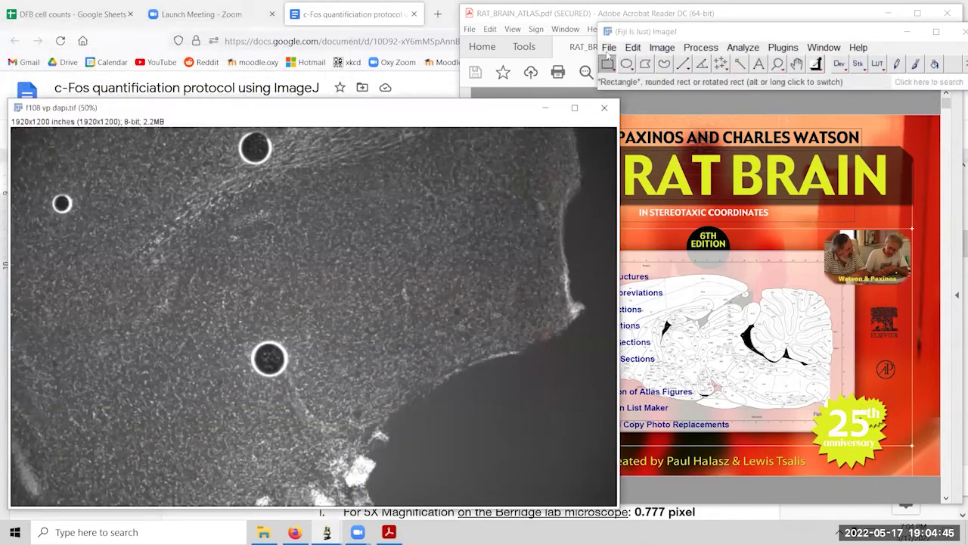
Open f108 vp dfb.tif from the same folder and move its window aside so part of the dapi image shows.
left_click(609, 47)
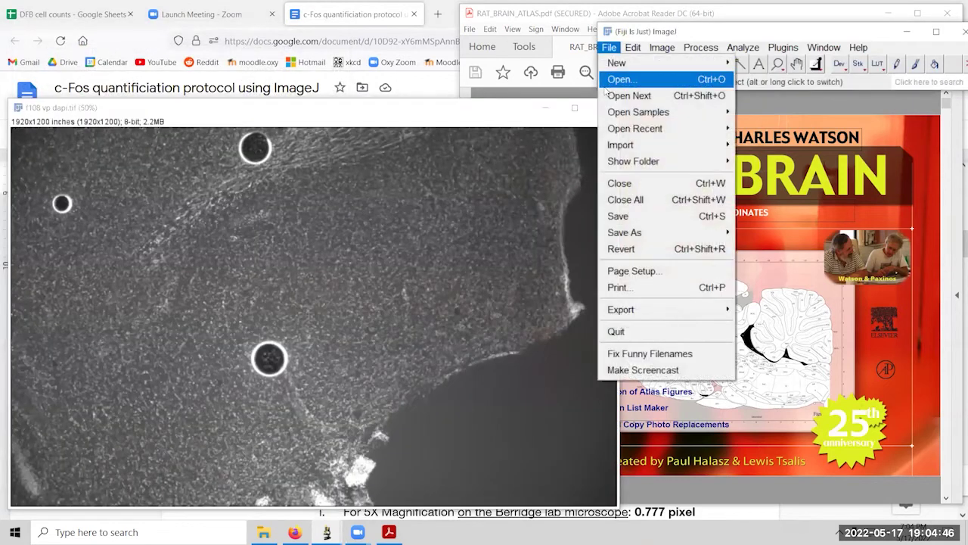
left_click(619, 80)
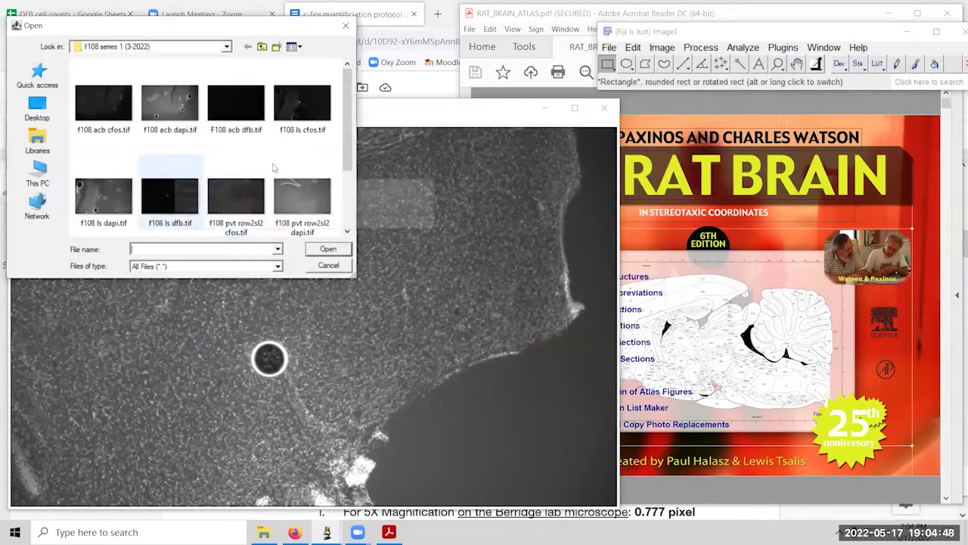
left_click_drag(343, 143, 345, 197)
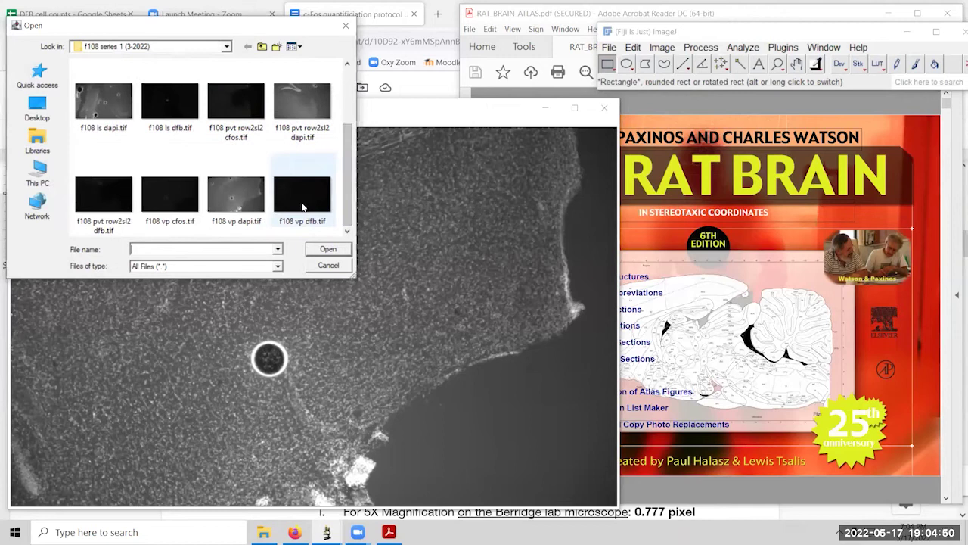
left_click(302, 200)
left_click(311, 249)
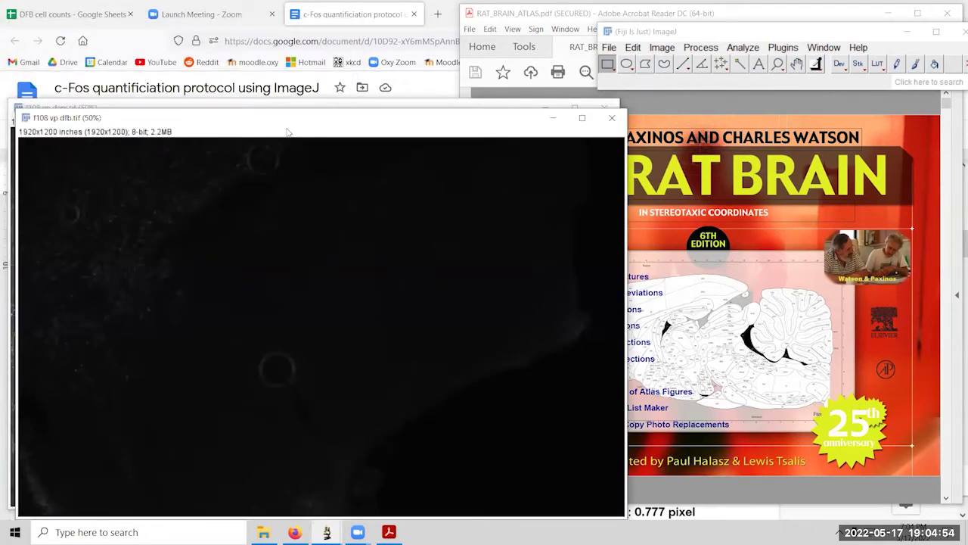
left_click_drag(467, 121, 646, 112)
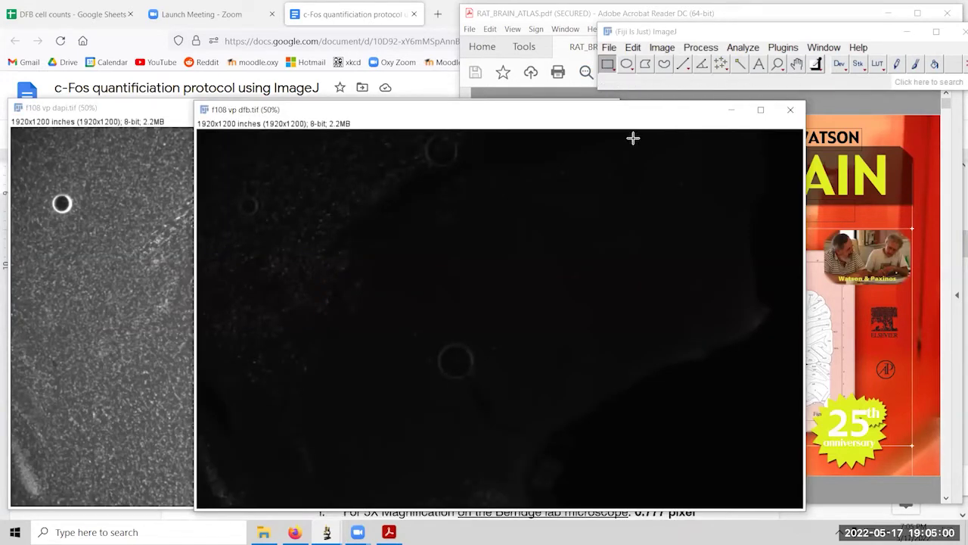
Merge f108 vp dfb.tif as green and f108 vp dapi.tif as blue into a composite, keeping the source images.
left_click(671, 52)
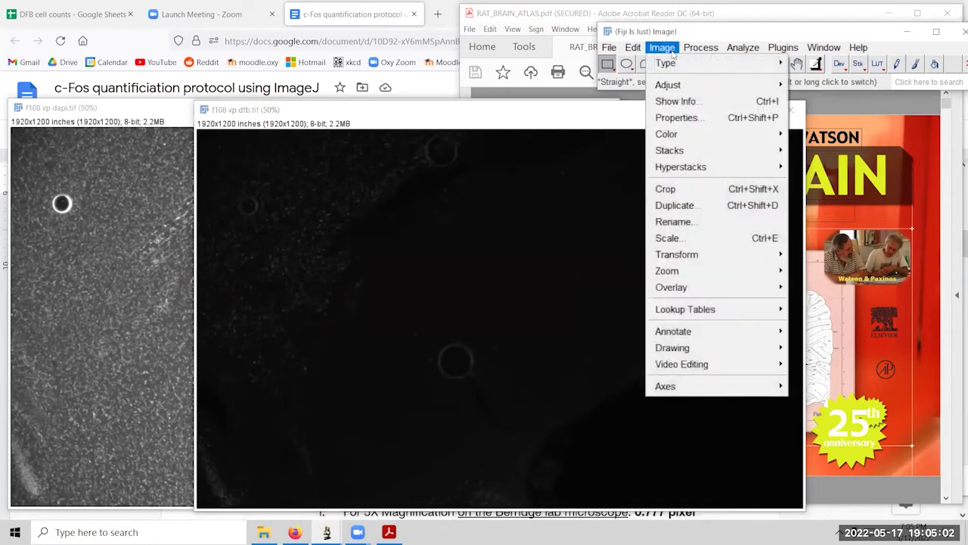
mouse_move(665, 141)
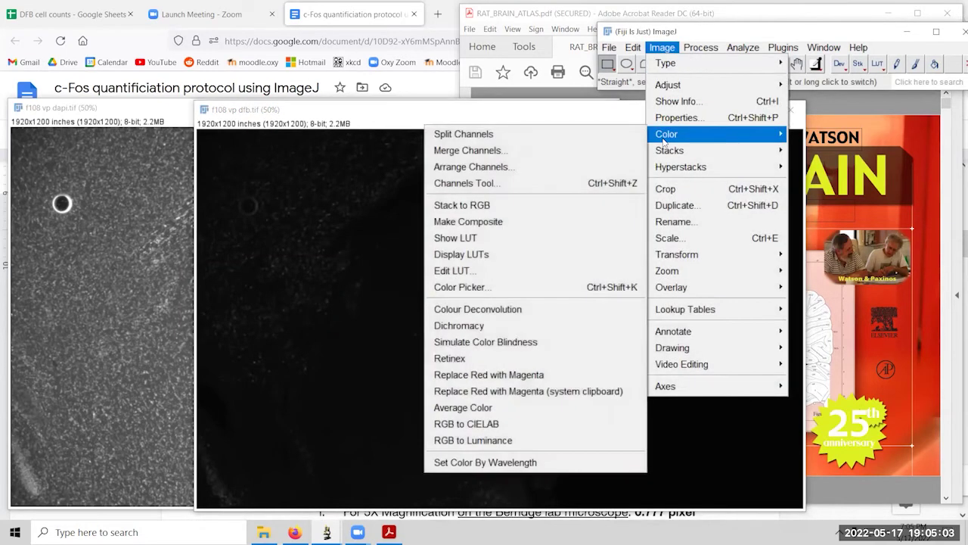
left_click(519, 150)
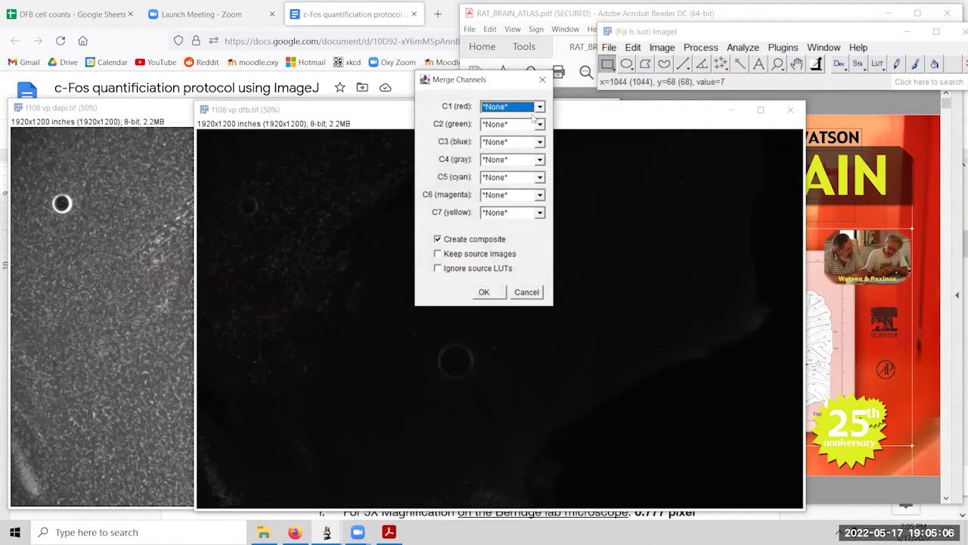
left_click(539, 143)
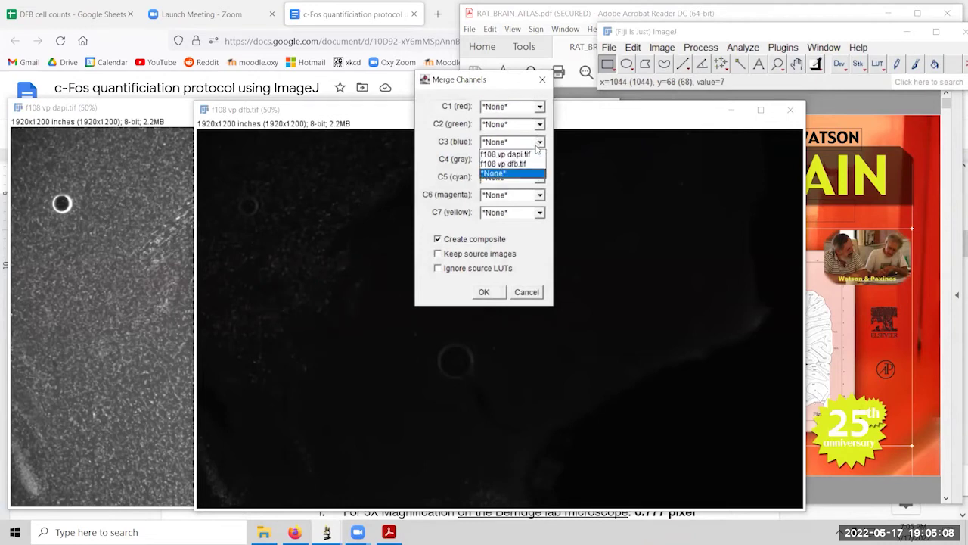
left_click(536, 154)
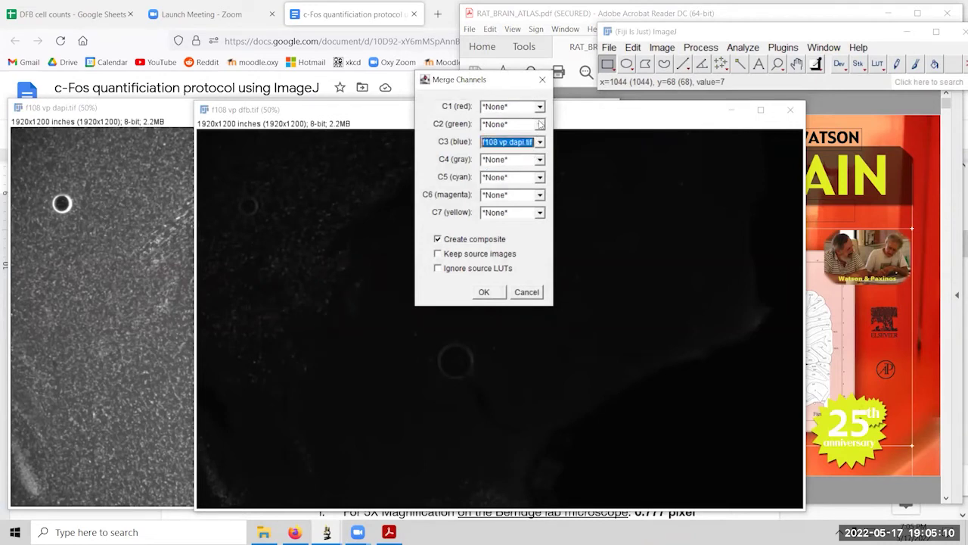
left_click(538, 125)
left_click(519, 146)
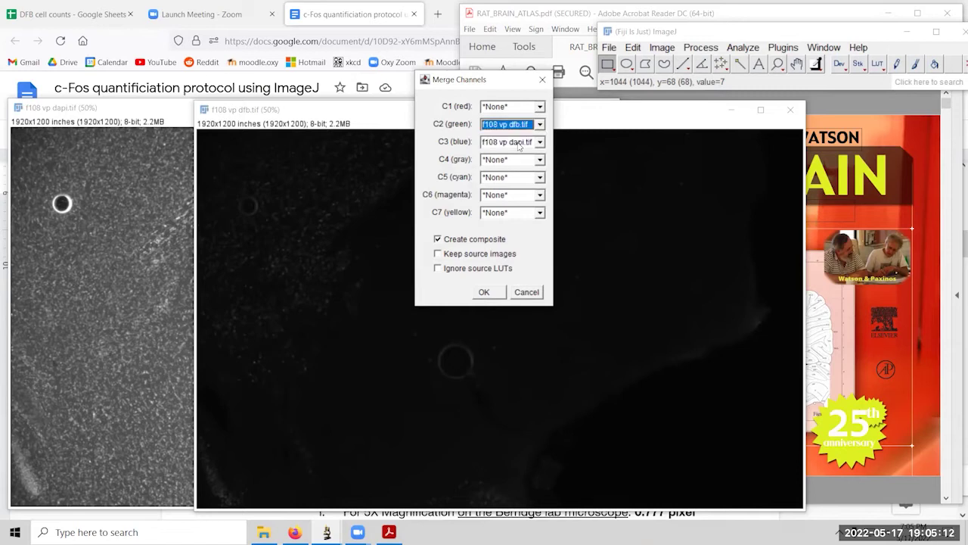
left_click(482, 258)
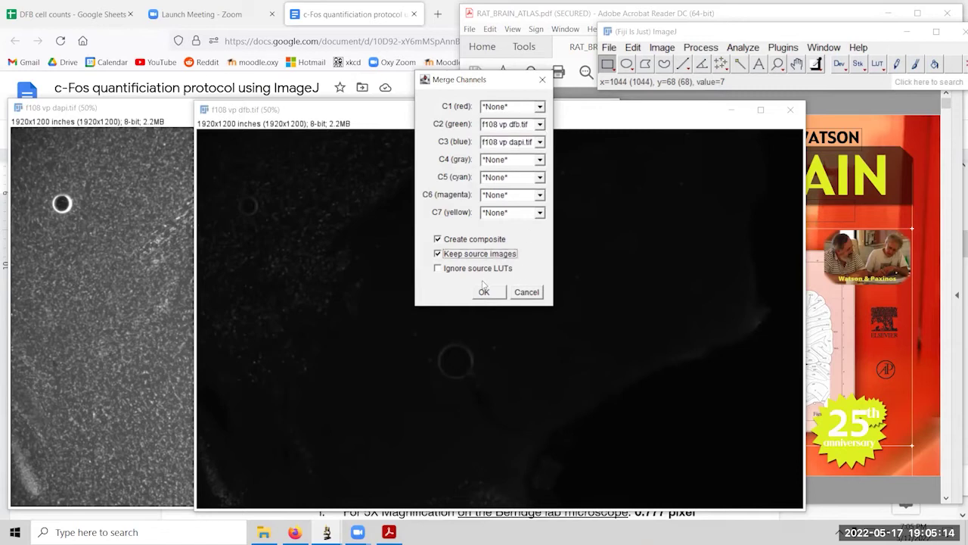
left_click(484, 292)
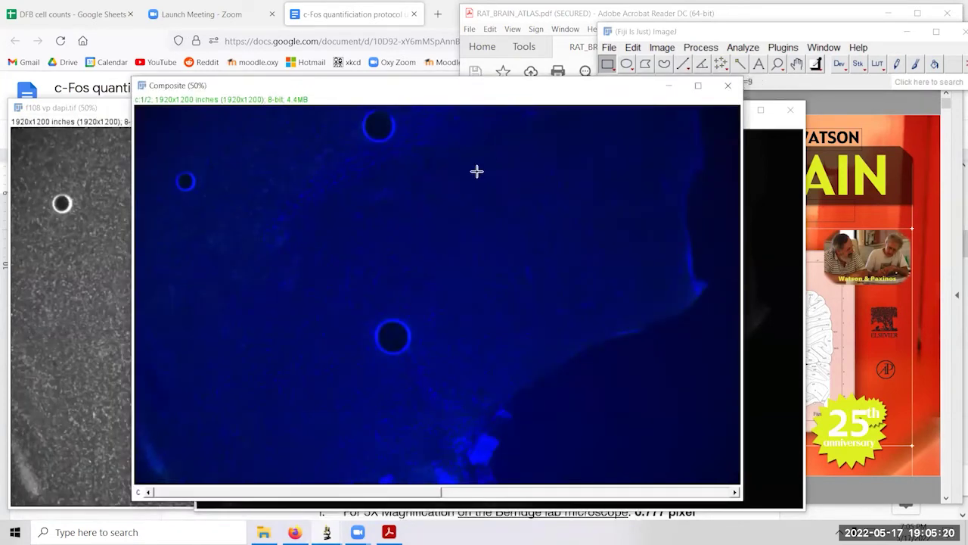
Raise the minimum display value of the composite's channel 2 to 73 with Color Balance.
left_click(702, 42)
left_click(662, 48)
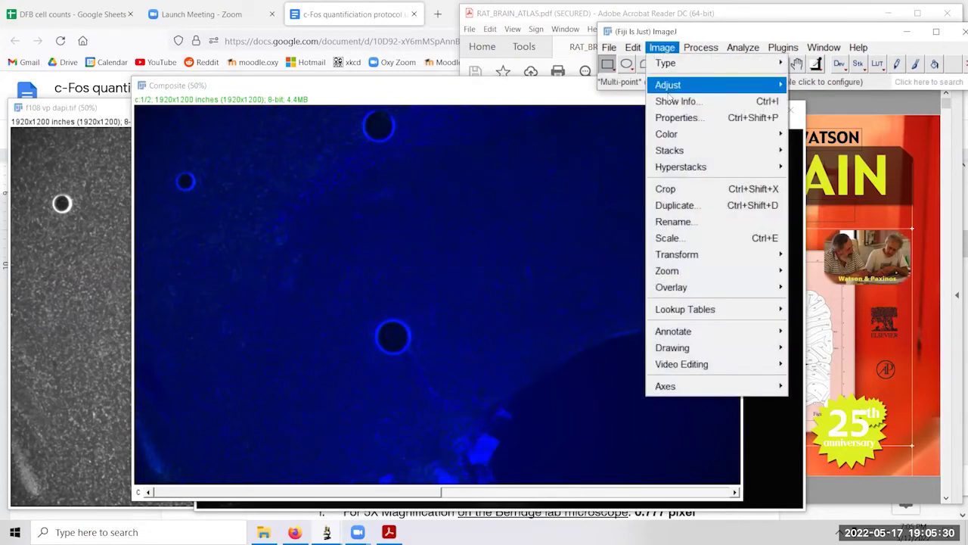
mouse_move(704, 90)
left_click(824, 118)
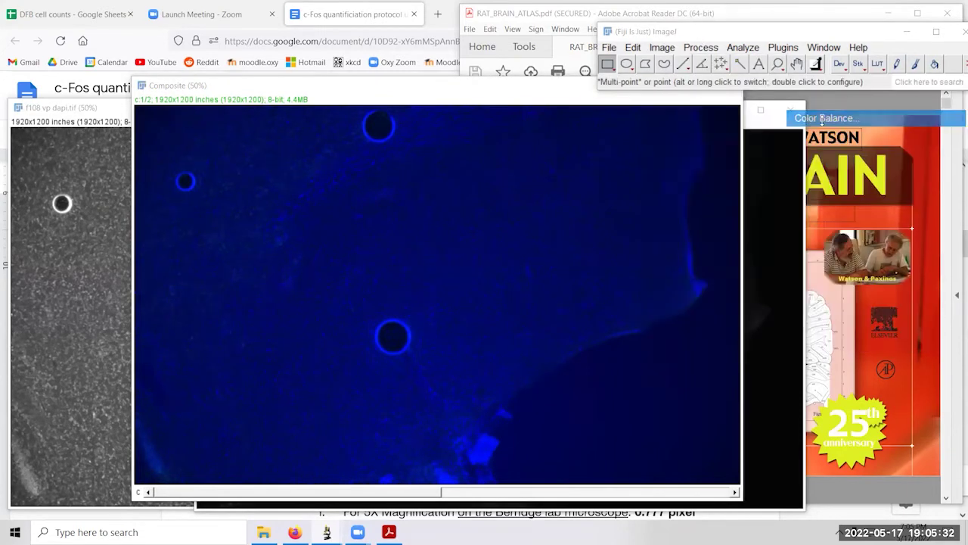
left_click(802, 282)
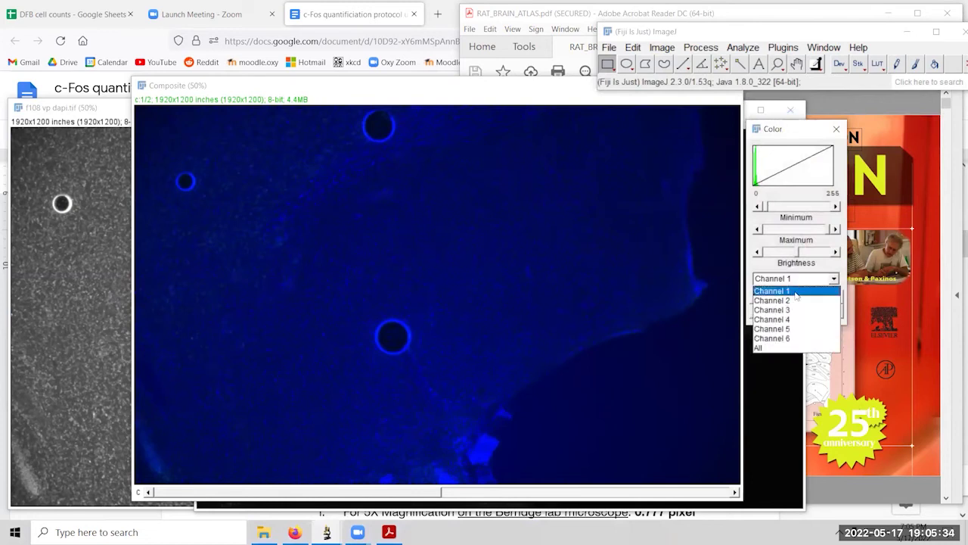
left_click(793, 301)
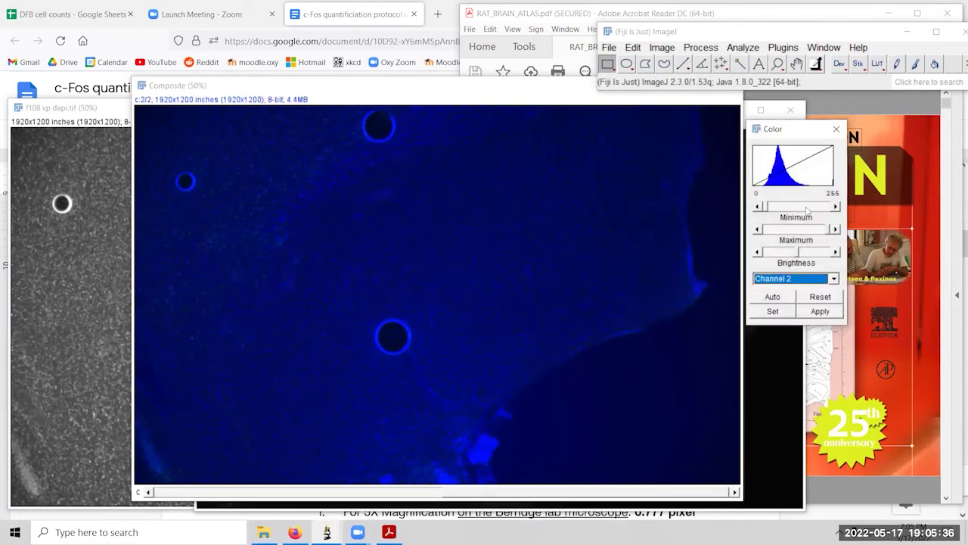
double_click(835, 207)
left_click(835, 206)
left_click(835, 206)
left_click(835, 207)
left_click(835, 206)
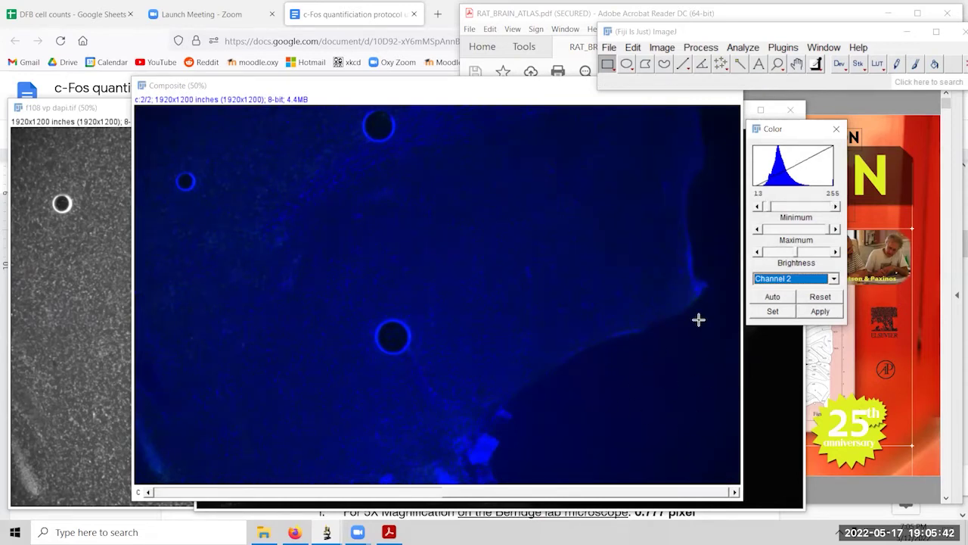
left_click(817, 207)
left_click(817, 208)
left_click(818, 207)
left_click(818, 207)
left_click(818, 207)
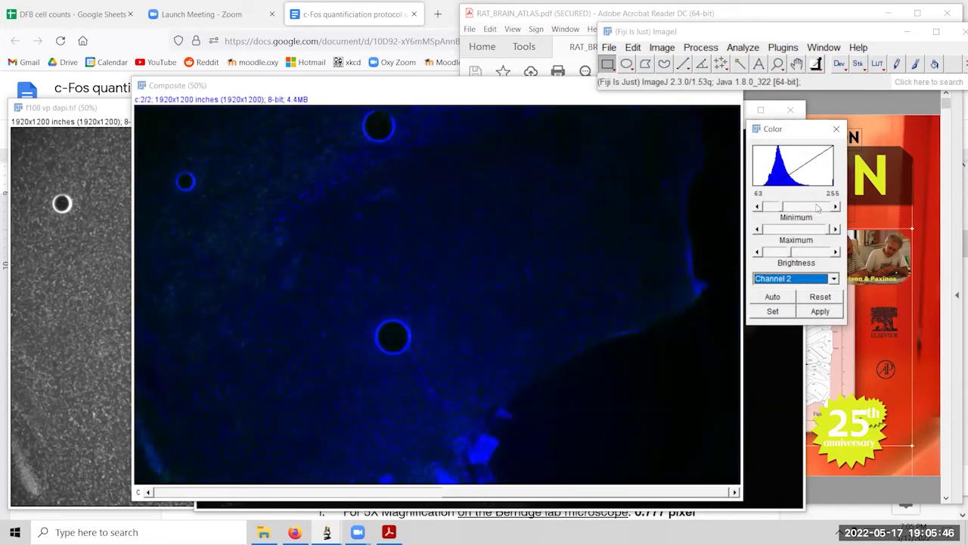
left_click(817, 207)
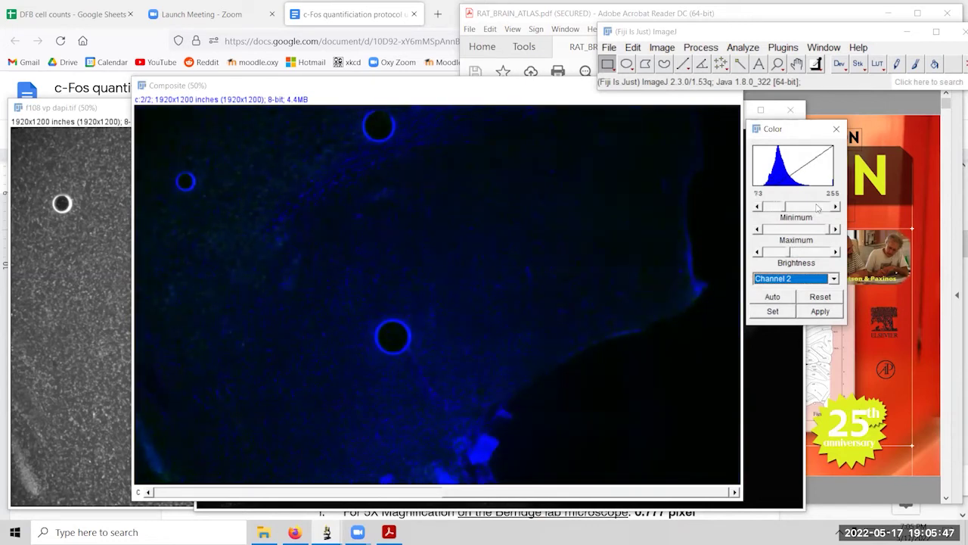
Lower the maximum display value of the blue channel 2 to 115.
left_click(771, 233)
left_click(770, 233)
left_click(771, 233)
left_click(771, 233)
left_click(770, 233)
left_click(771, 233)
left_click(771, 233)
left_click(771, 233)
left_click(771, 233)
left_click(771, 233)
left_click(771, 233)
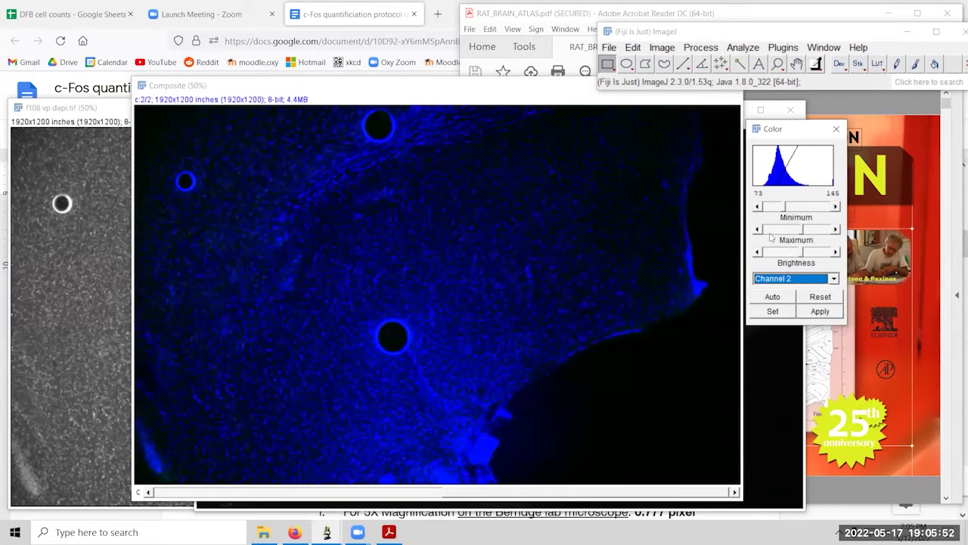
left_click(771, 233)
left_click(771, 233)
left_click(770, 233)
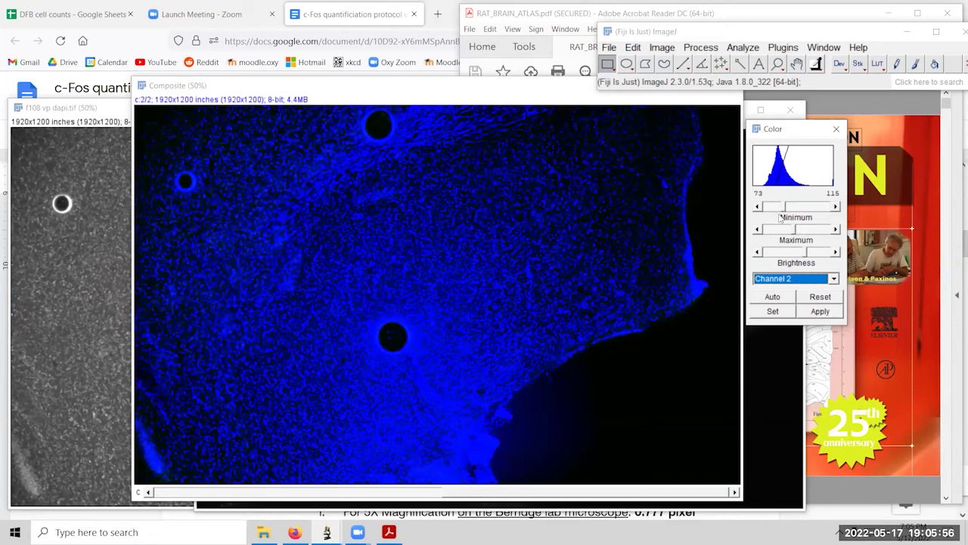
Fine-tune the blue channel's display range to a minimum of 64 and a maximum of 124.
left_click(758, 208)
left_click(758, 208)
left_click(758, 208)
left_click(758, 207)
left_click(758, 207)
left_click(835, 229)
left_click(835, 230)
left_click(835, 229)
left_click(836, 229)
left_click(835, 229)
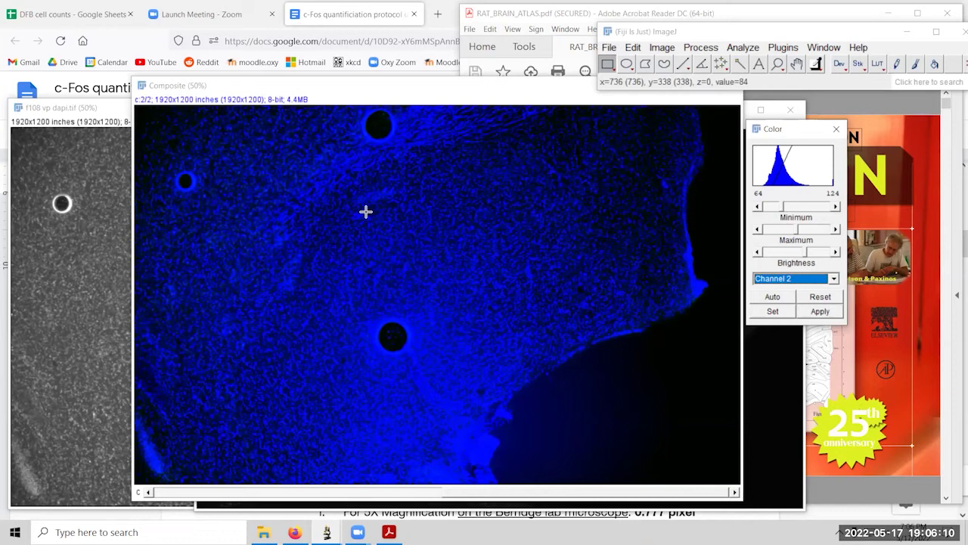
Compare the tissue detail in f108 vp dapi.tif with the blue composite.
left_click(126, 121)
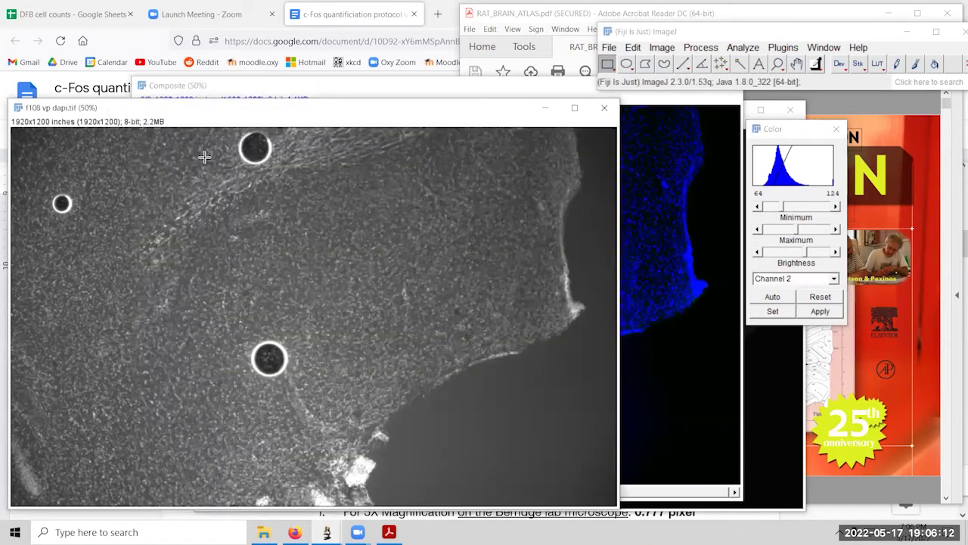
left_click(643, 110)
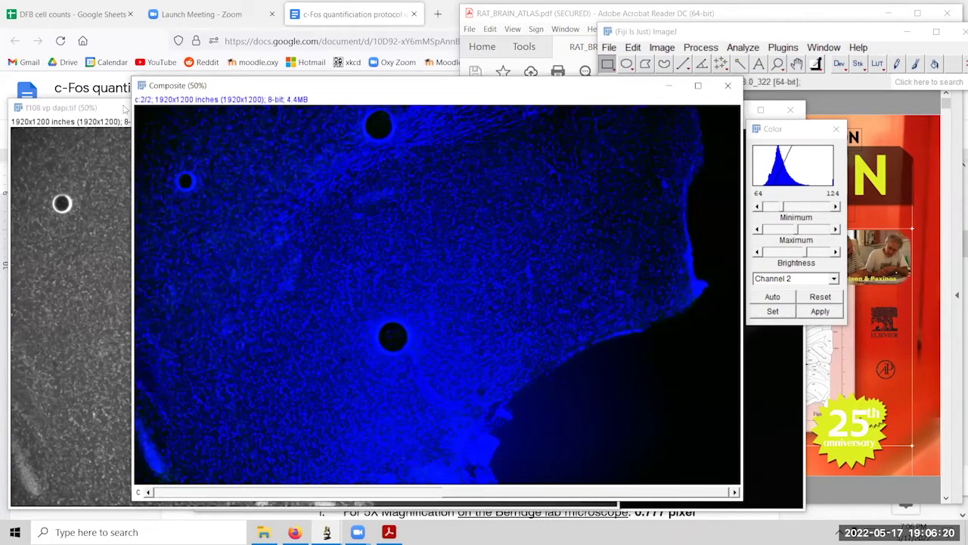
left_click(124, 111)
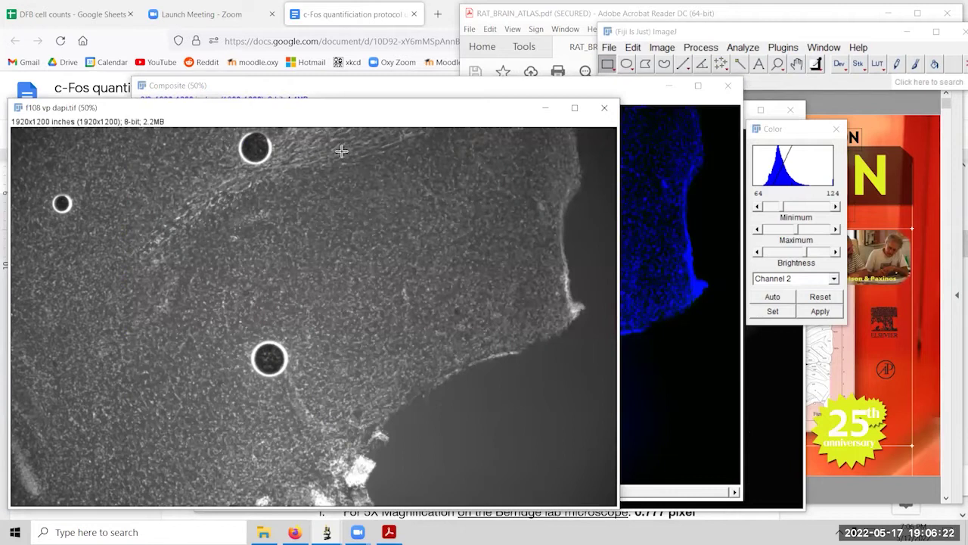
left_click(607, 110)
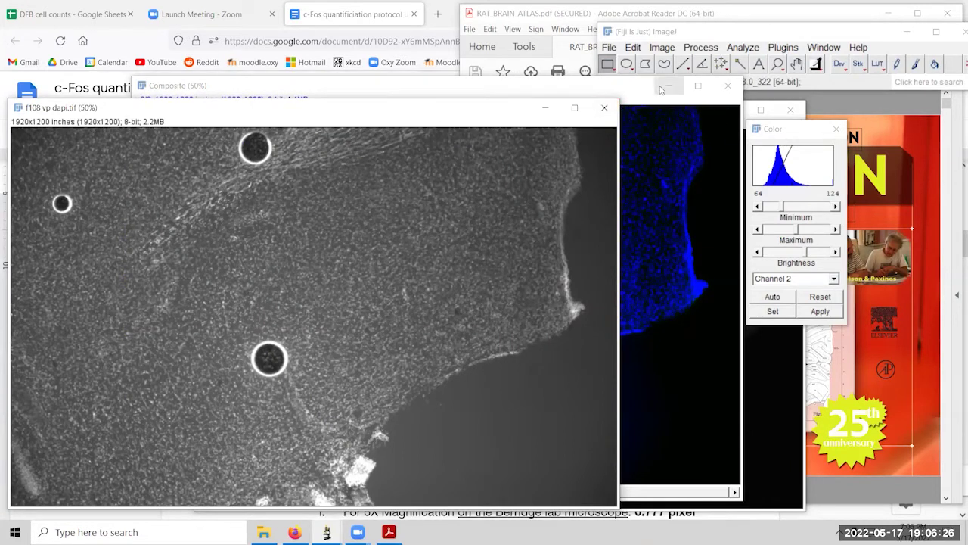
Close the blue composite image and the Color adjustment window.
mouse_move(327, 532)
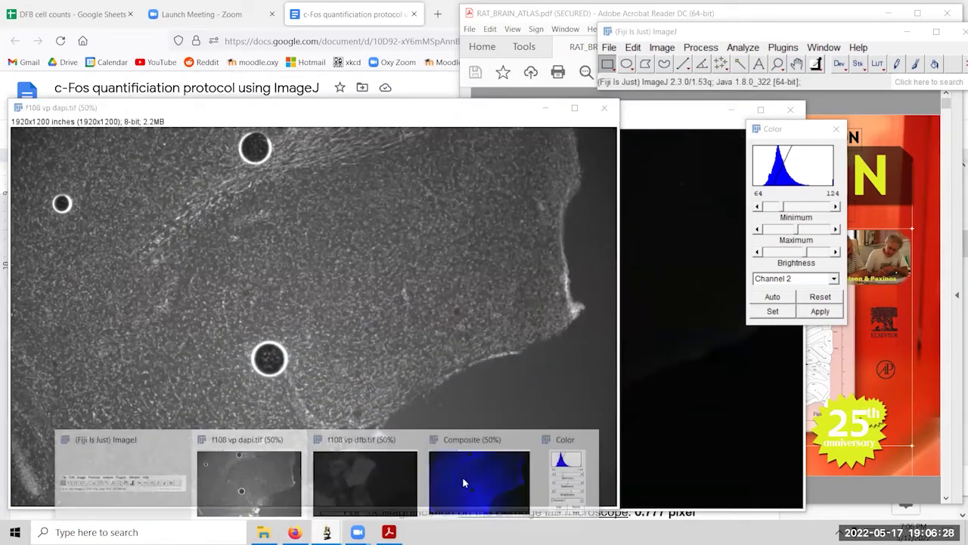
left_click(524, 439)
left_click(532, 437)
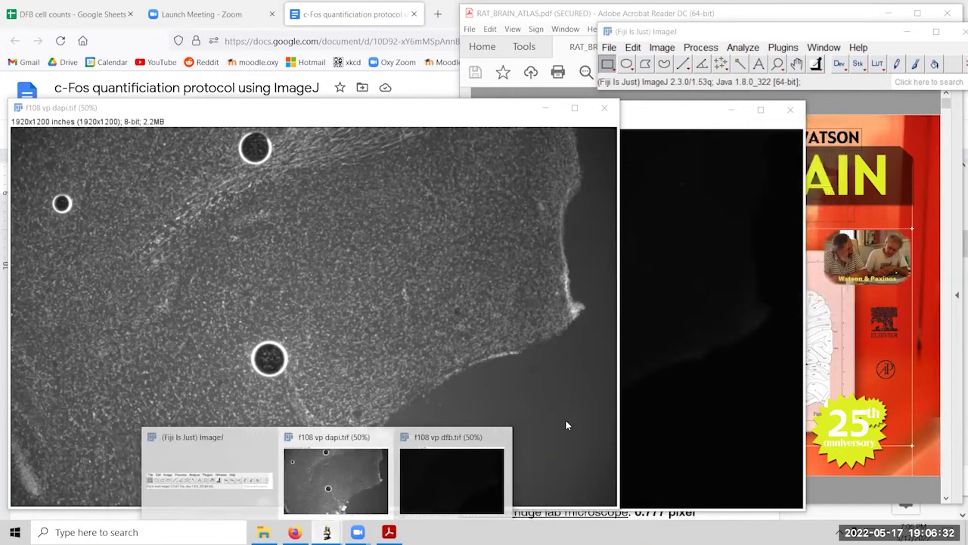
Merge f108 vp dfb.tif as green and f108 vp dapi.tif as gray into a composite, keeping the source images, and move its window aside.
left_click(661, 48)
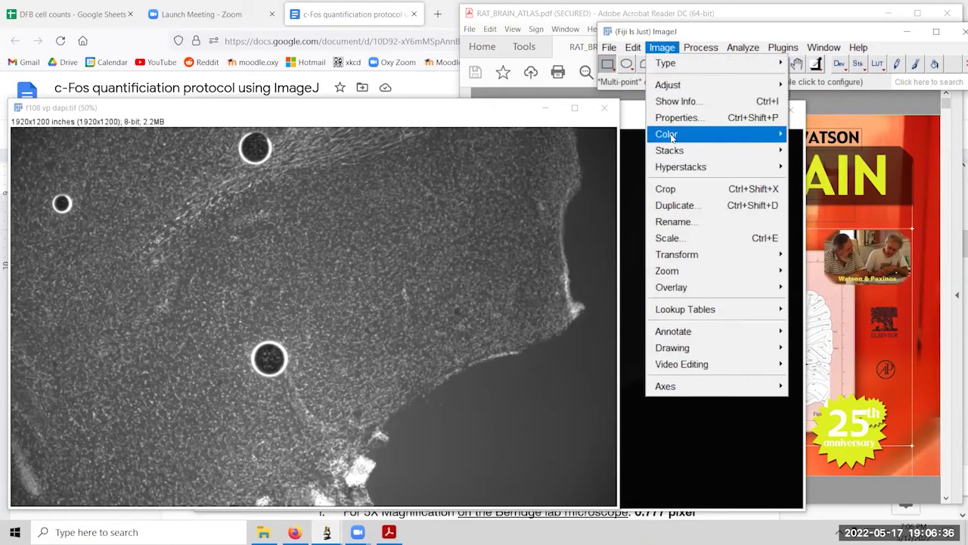
mouse_move(670, 136)
left_click(568, 148)
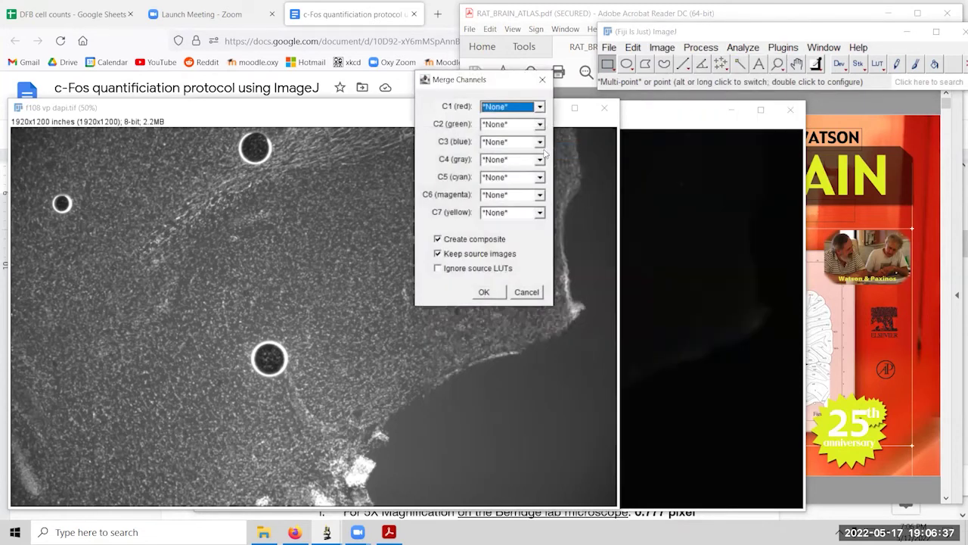
left_click(500, 125)
left_click(502, 150)
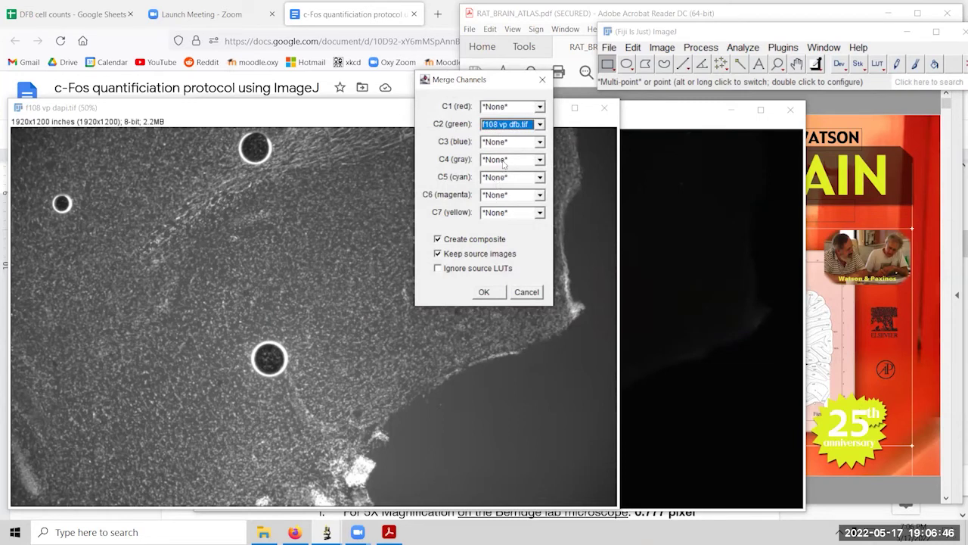
left_click(504, 161)
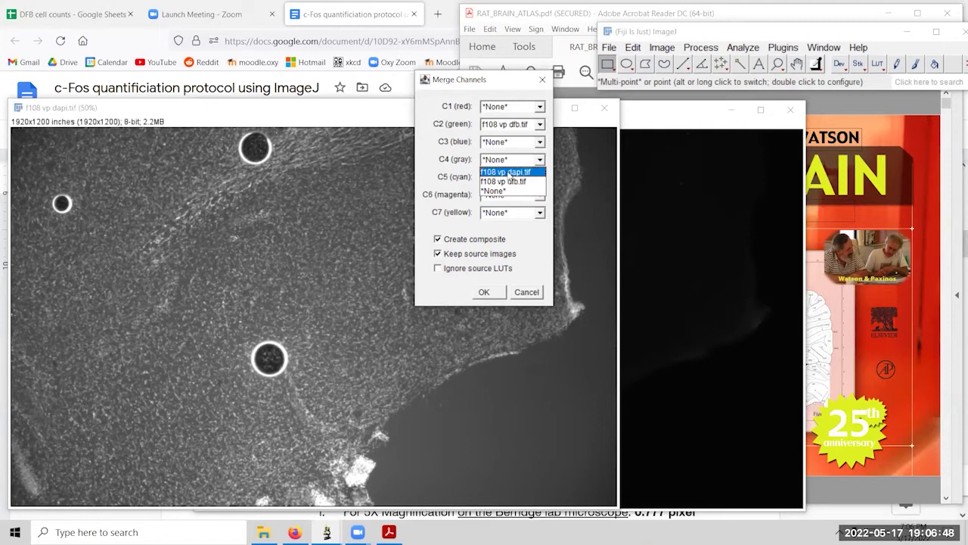
left_click(509, 172)
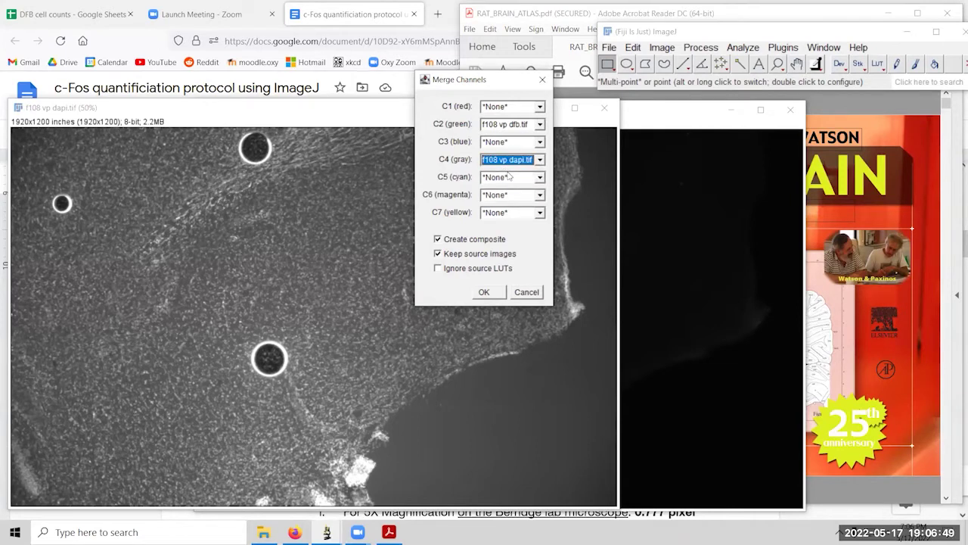
left_click(484, 292)
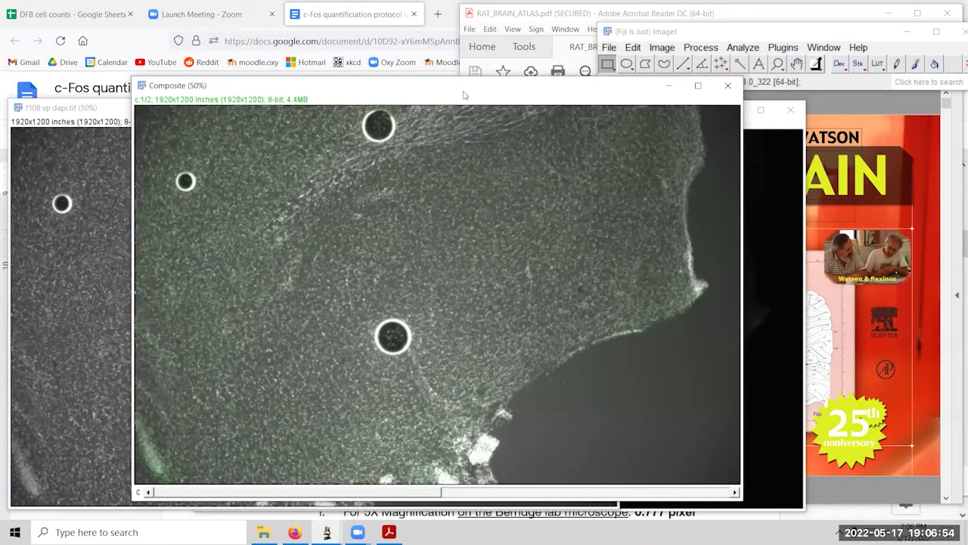
left_click_drag(465, 94, 558, 105)
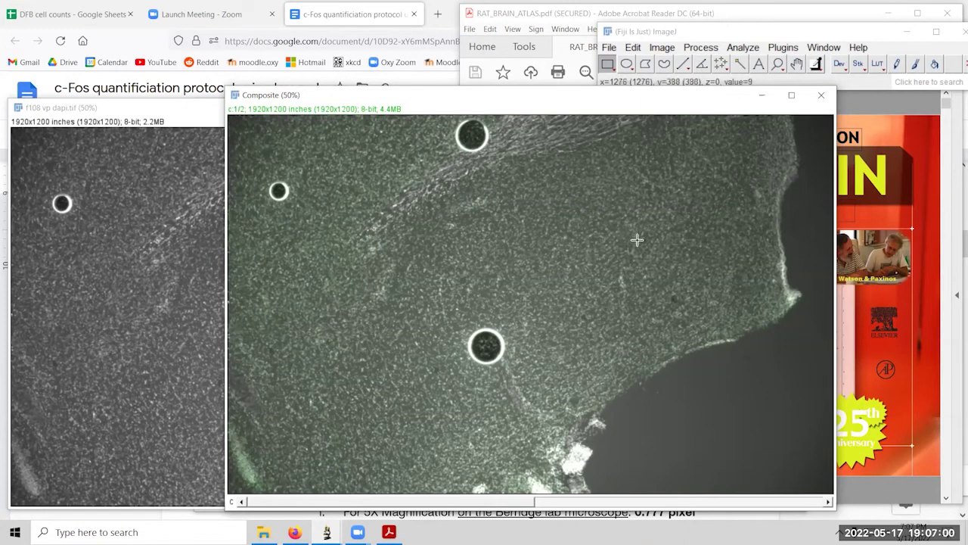
Raise the minimum display value of the new composite's gray channel 2 to 38 with Color Balance.
left_click(663, 54)
left_click(663, 50)
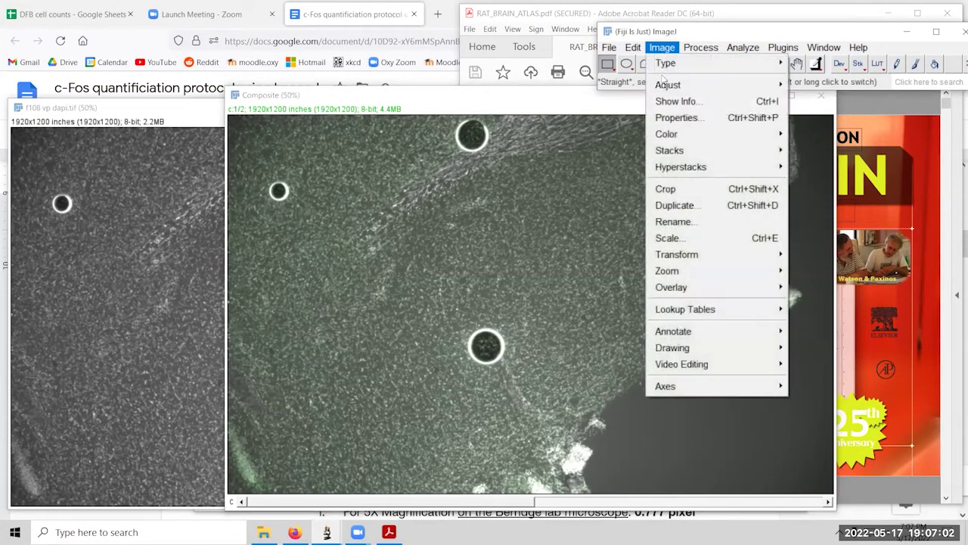
mouse_move(676, 135)
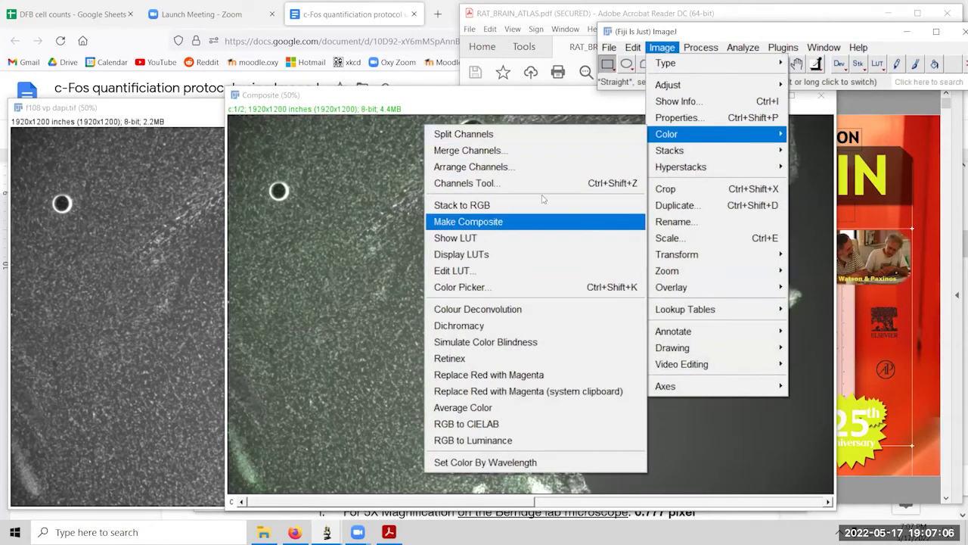
mouse_move(732, 85)
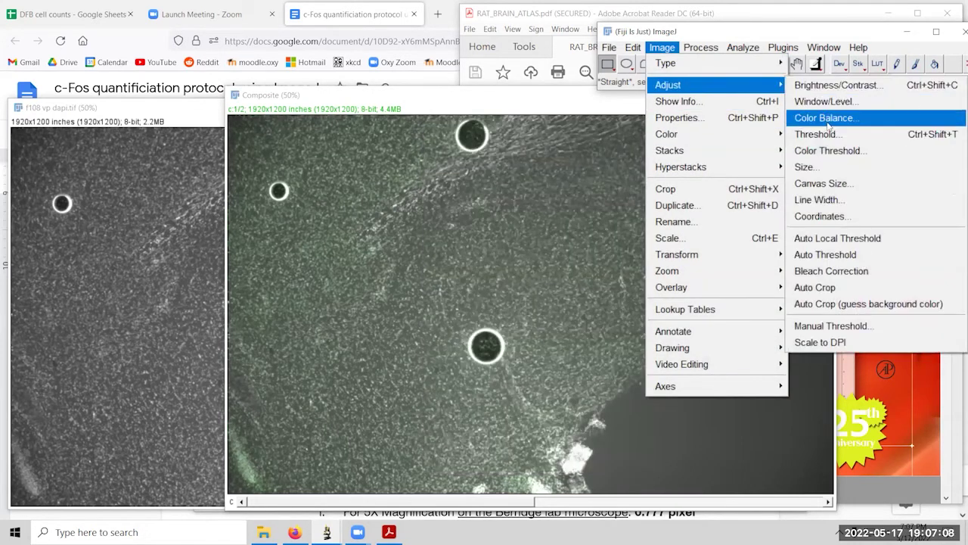
left_click(825, 118)
left_click(815, 281)
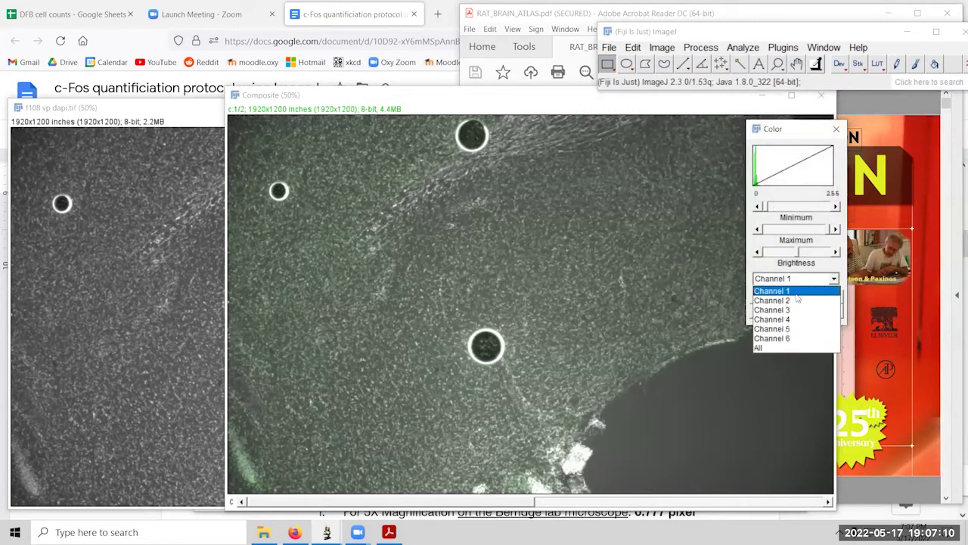
left_click(799, 293)
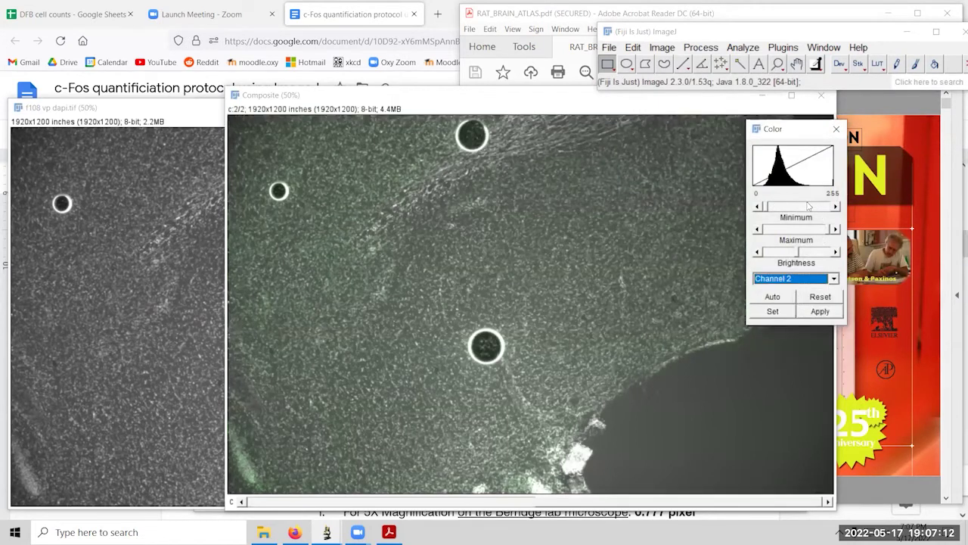
left_click(836, 207)
left_click(836, 206)
left_click(836, 208)
left_click(836, 207)
left_click(836, 207)
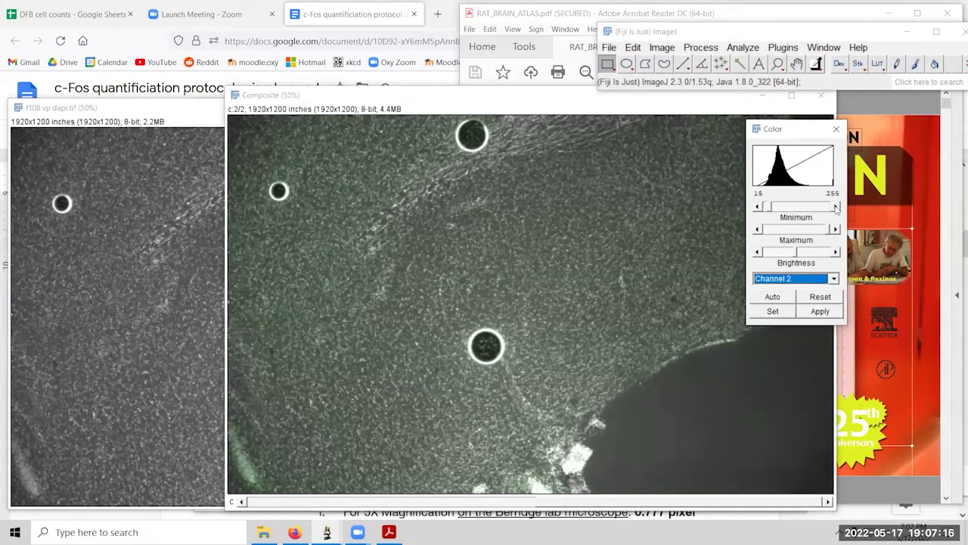
left_click(836, 207)
left_click(836, 207)
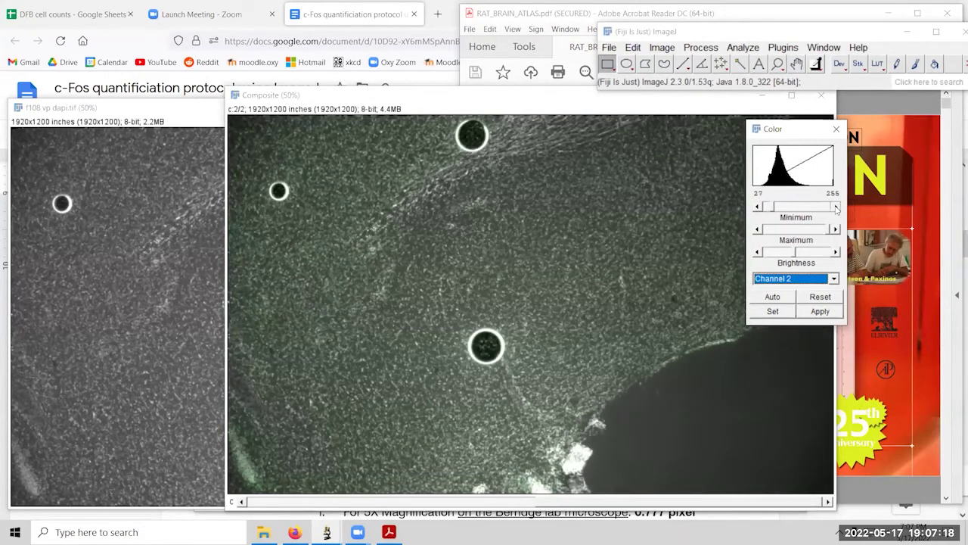
left_click(836, 207)
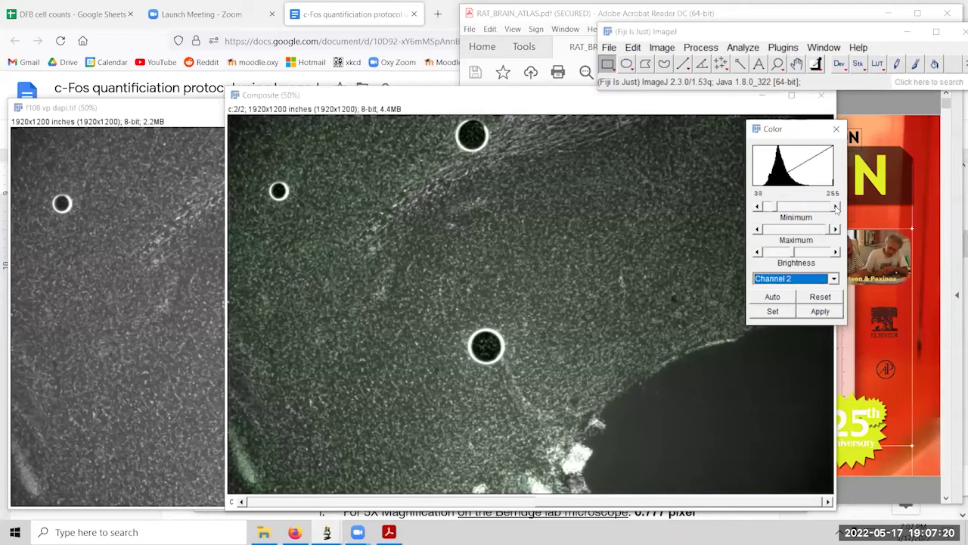
Lower the gray channel's maximum display value to 215 and apply the adjustment.
left_click(770, 230)
left_click(771, 229)
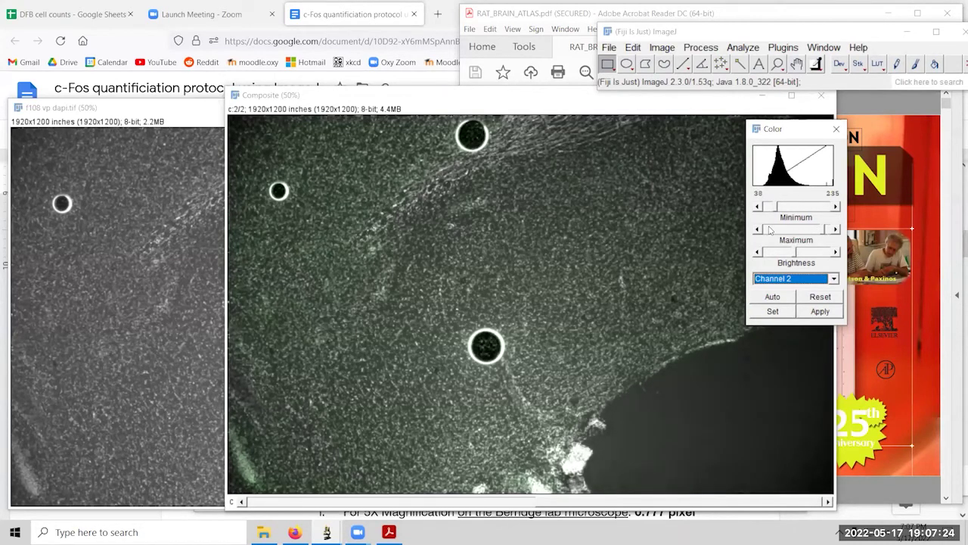
left_click(770, 229)
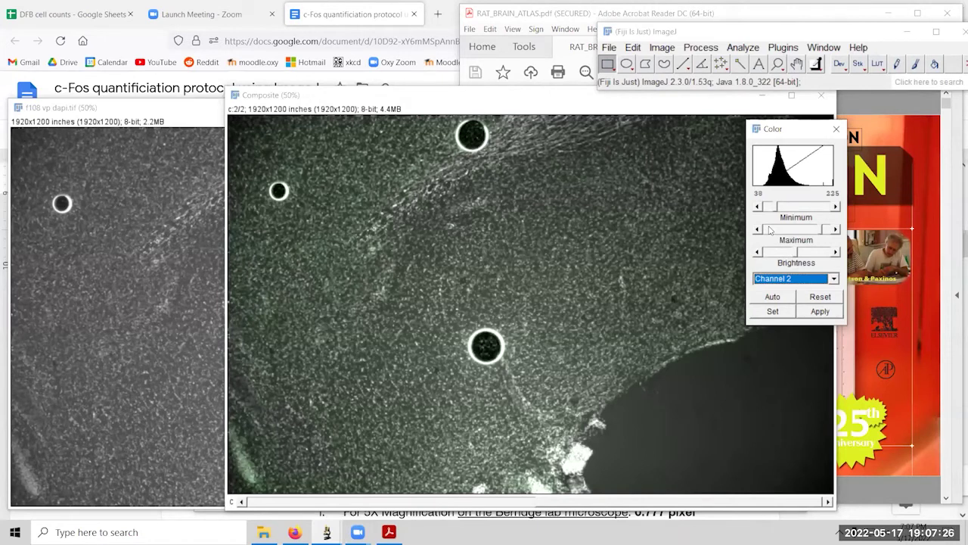
left_click(770, 230)
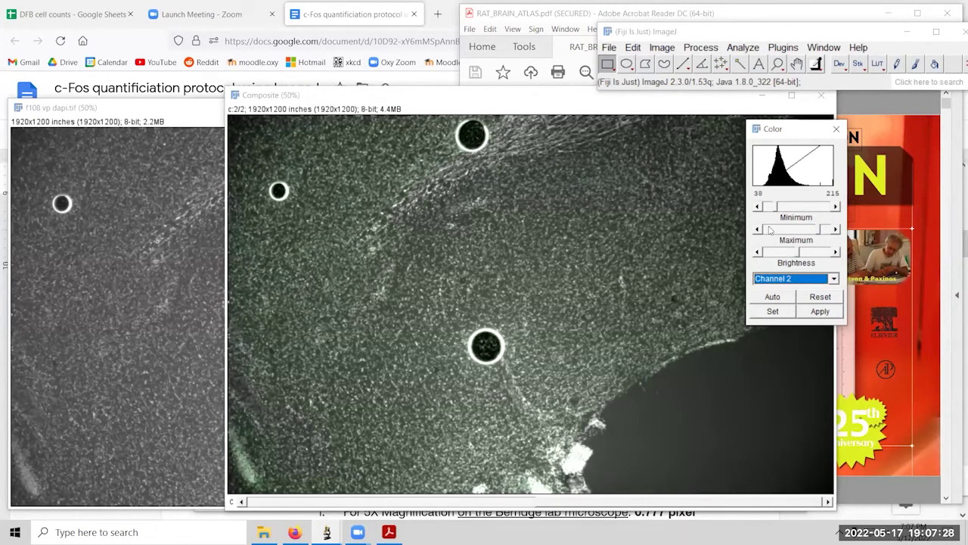
left_click(822, 316)
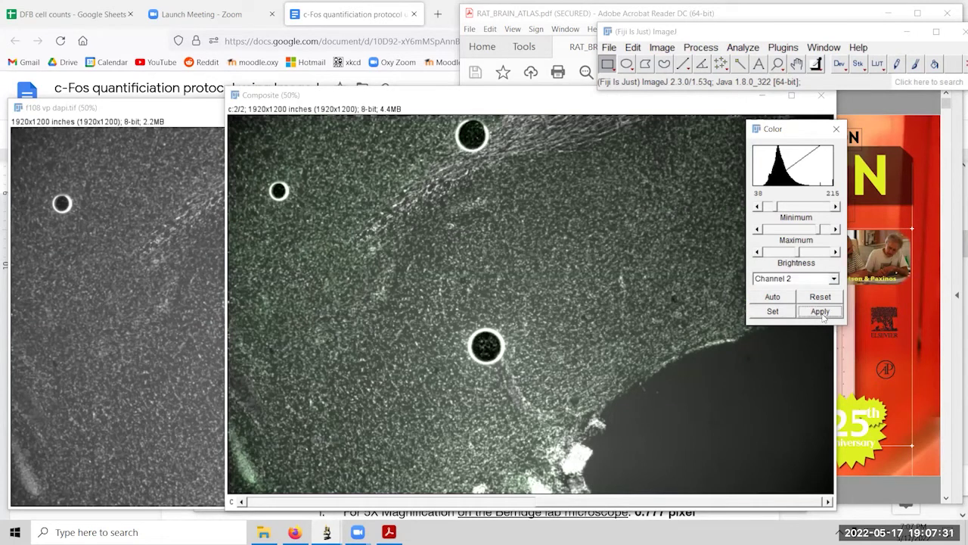
Close the Color adjustment window and browse the rat brain atlas's coronal sections to Figure 33 at Bregma 0.00 mm.
left_click(836, 128)
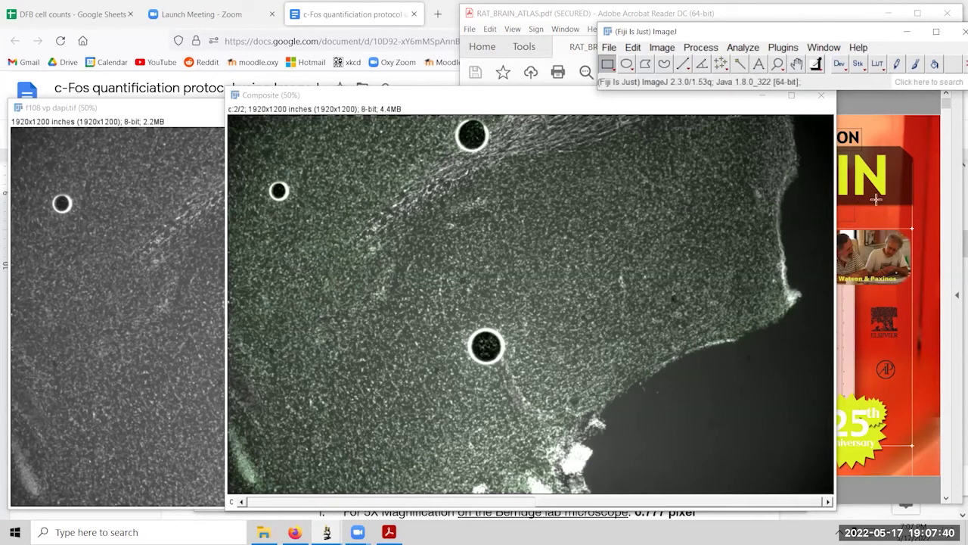
left_click(905, 98)
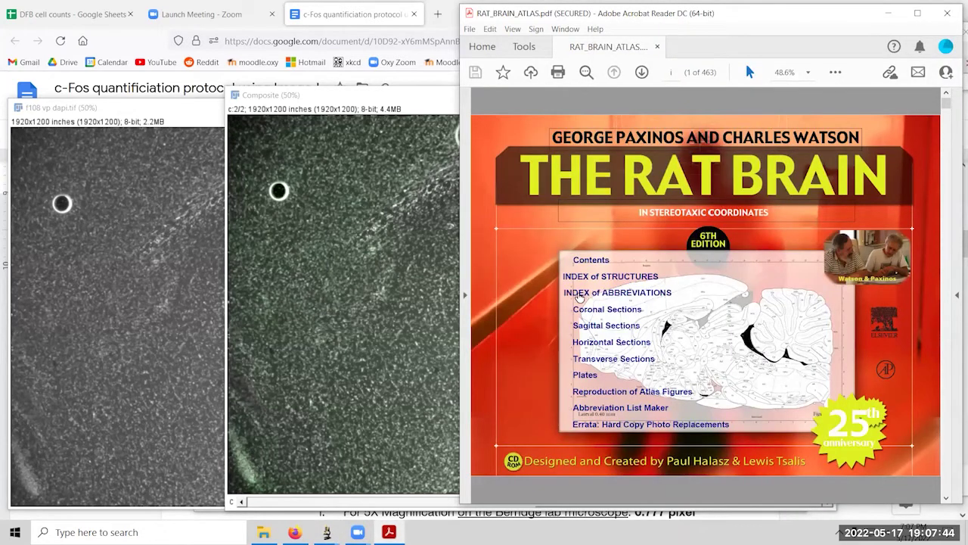
left_click(581, 312)
scroll(538, 259, "down", 2)
scroll(538, 258, "down", 10)
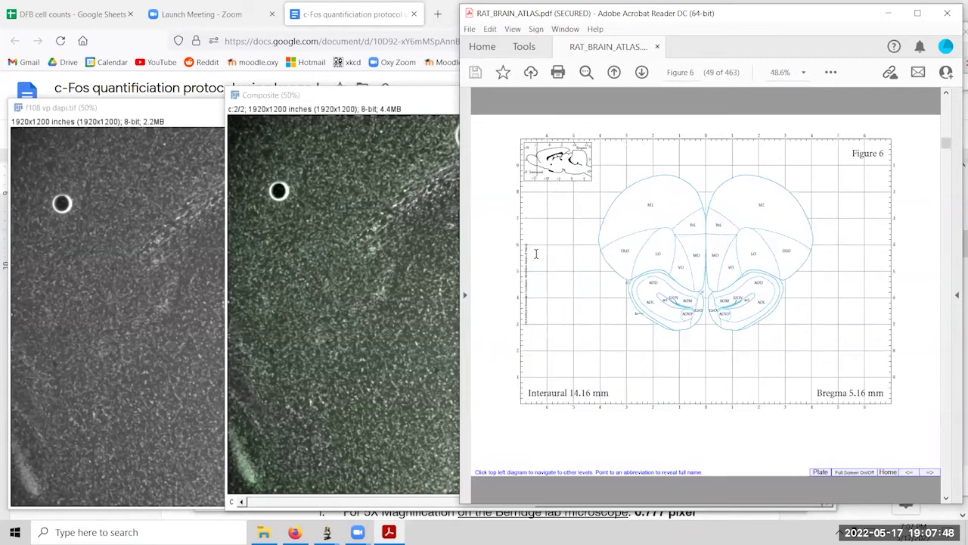
scroll(538, 259, "down", 9)
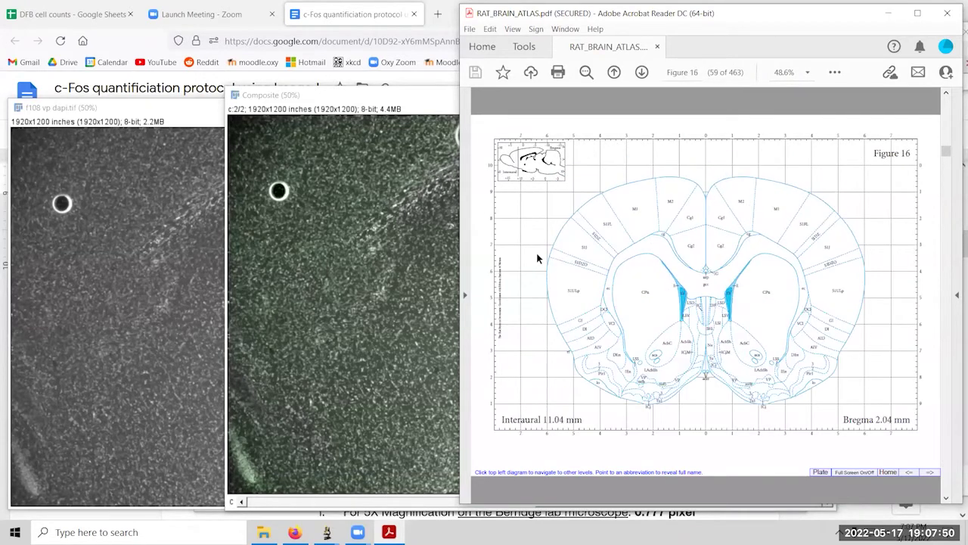
scroll(538, 259, "down", 6)
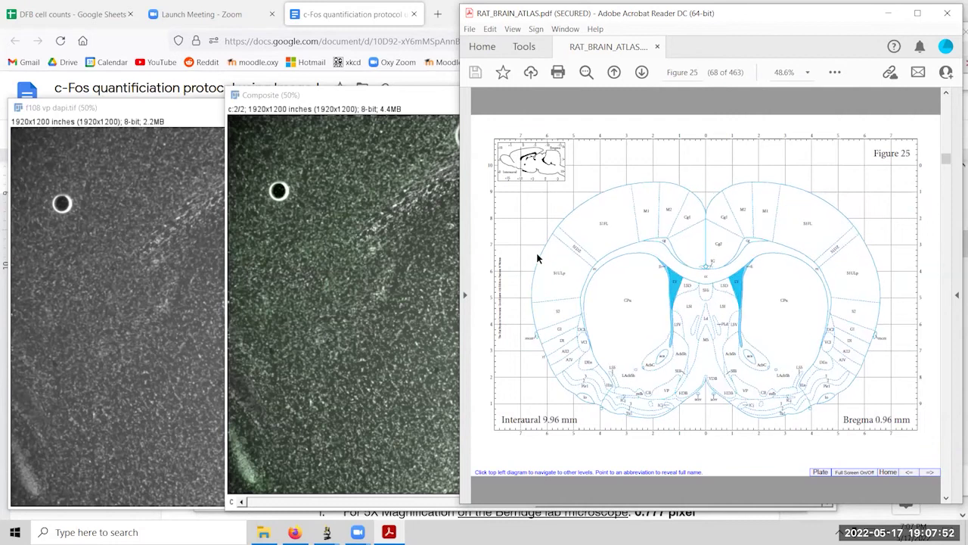
scroll(538, 258, "down", 5)
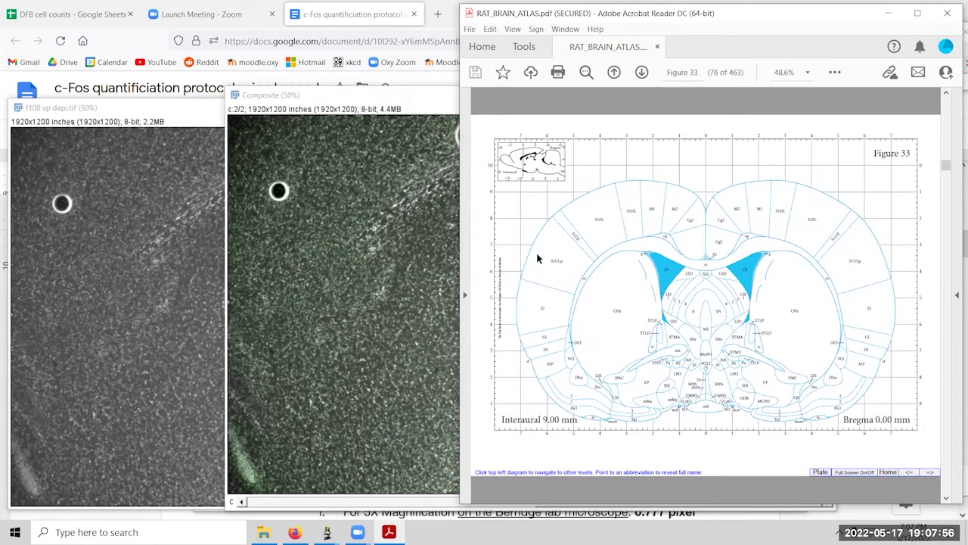
scroll(538, 258, "down", 1)
scroll(538, 259, "up", 1)
scroll(538, 259, "up", 1)
scroll(538, 258, "down", 1)
Compare the composite with atlas Figure 33, enlarged to 125% around the anterior commissure (aca) and ventral pallidum (VP).
left_click(422, 108)
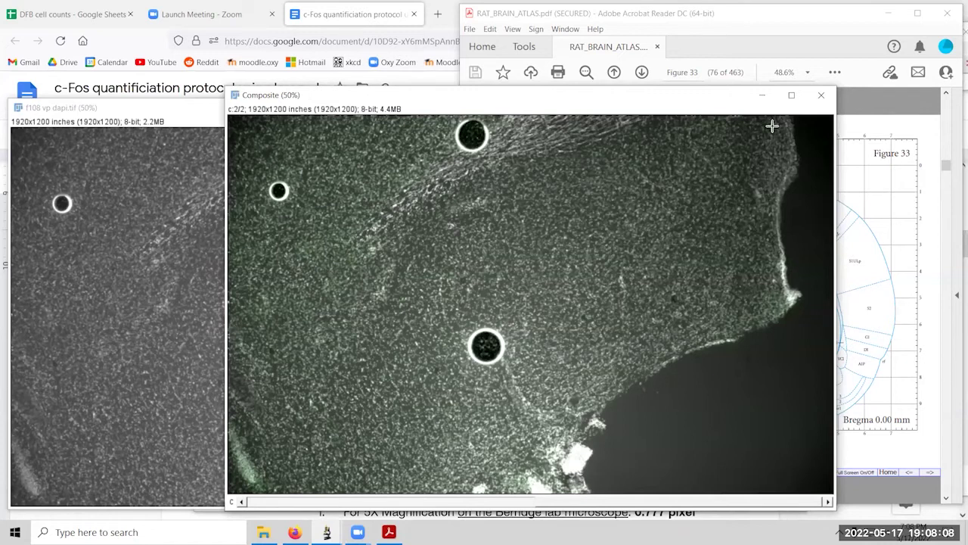
left_click(896, 117)
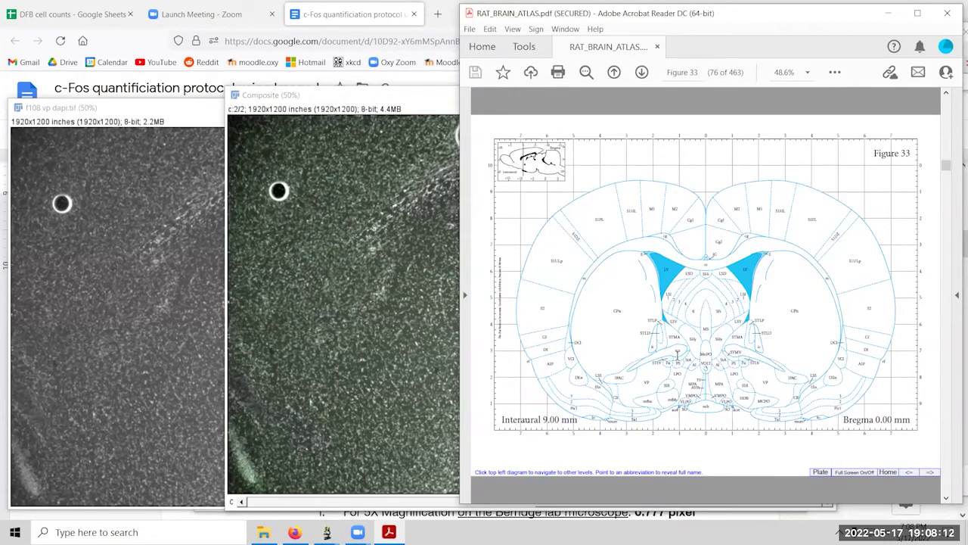
scroll(679, 361, "up", 6)
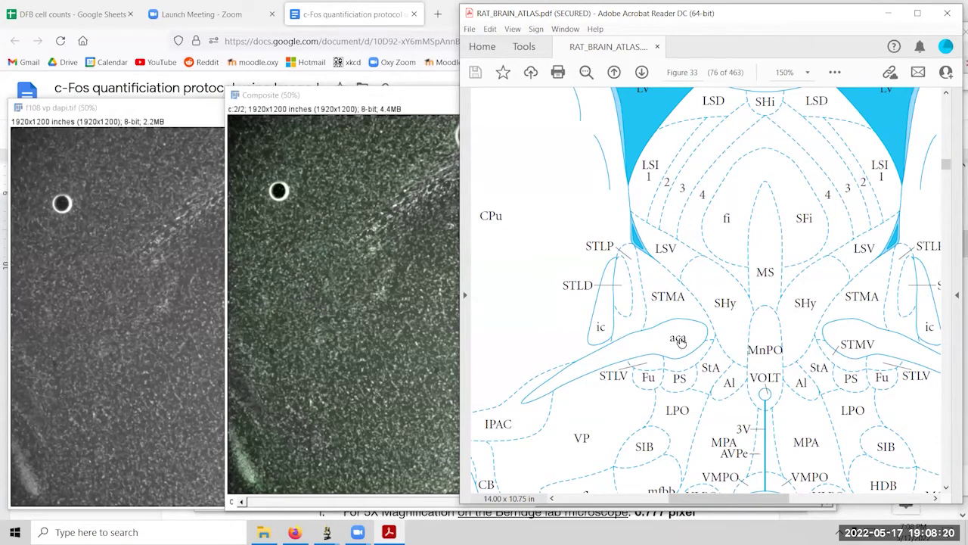
mouse_move(683, 342)
scroll(661, 277, "down", 1, "ctrl")
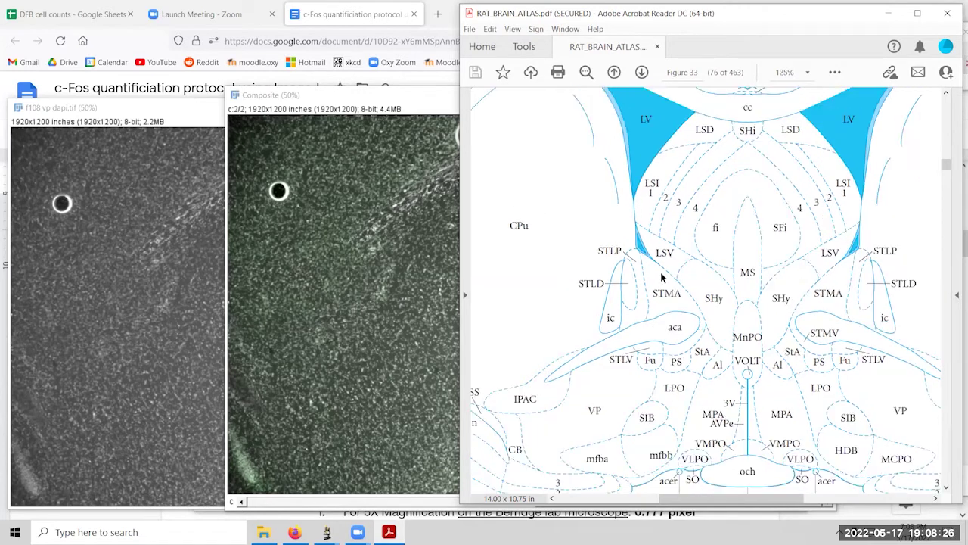
left_click(434, 107)
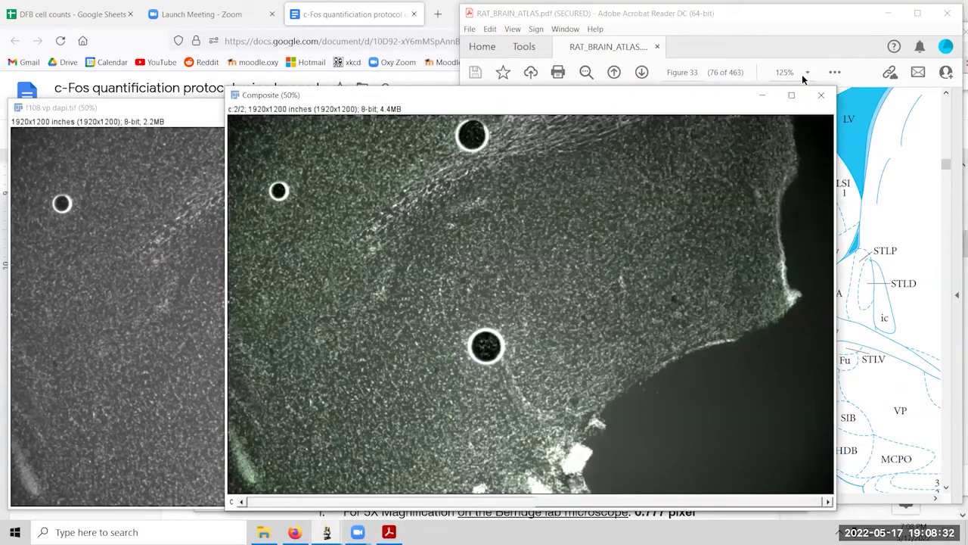
left_click(782, 31)
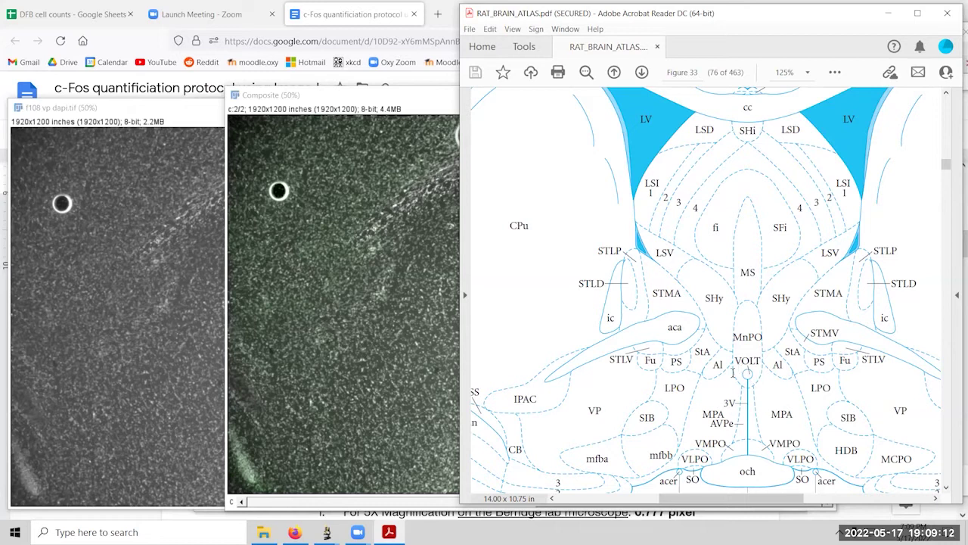
left_click(419, 101)
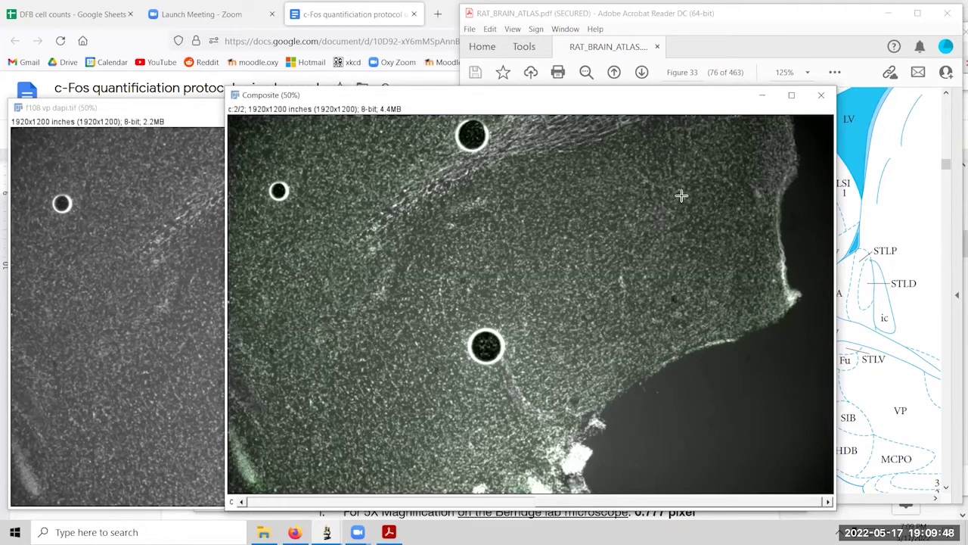
left_click(732, 26)
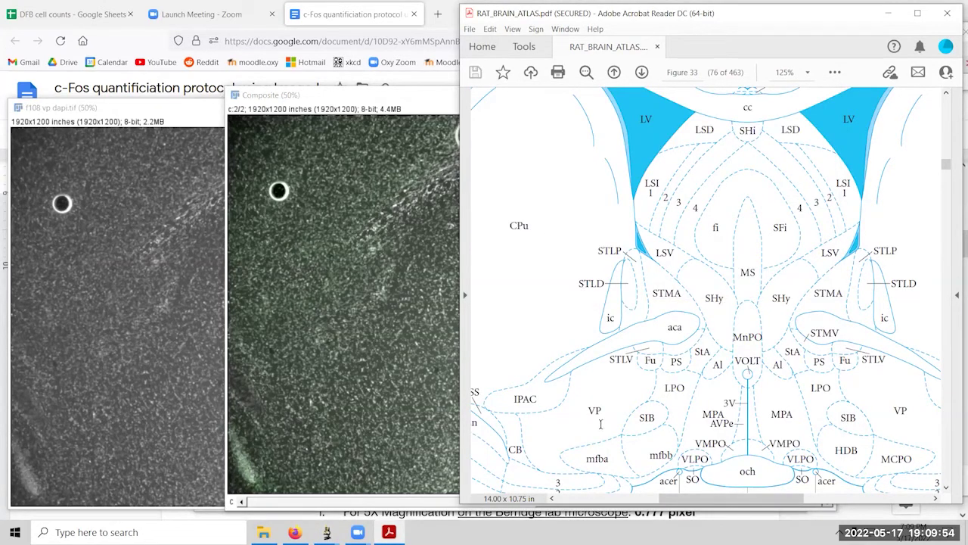
mouse_move(596, 415)
left_click(438, 106)
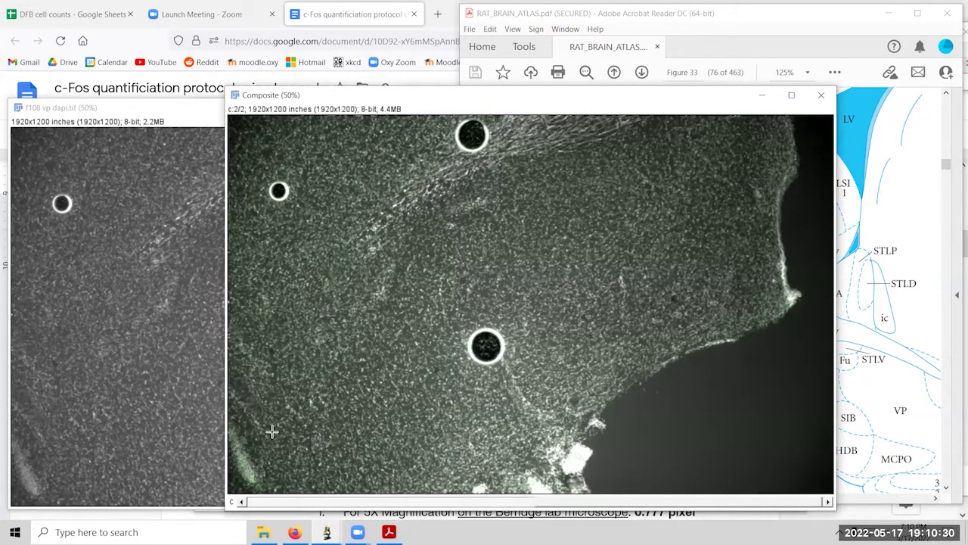
Examine the ventral region of Figure 33 and its matching photographic plate, enlarging Plate 33 to 150% around the commissure.
left_click(705, 27)
left_click_drag(762, 505, 714, 507)
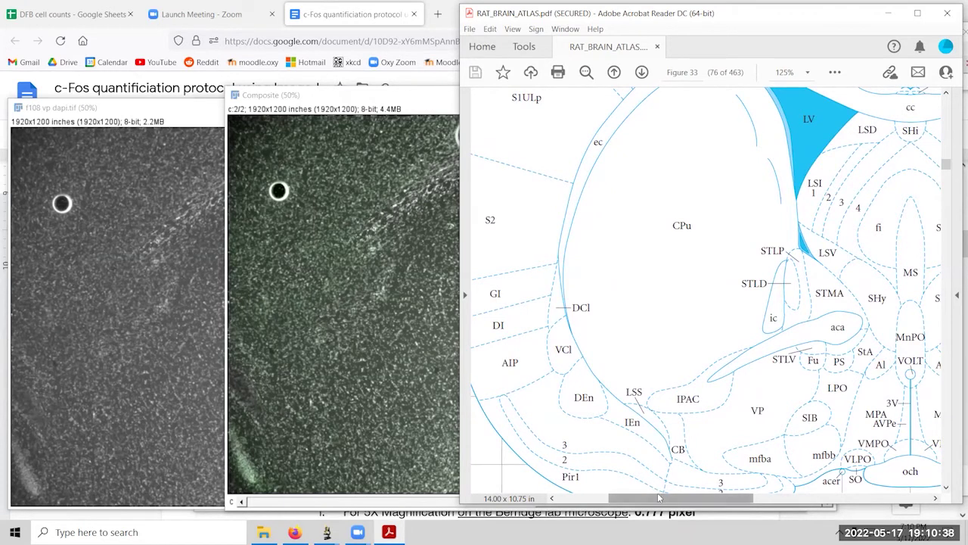
scroll(795, 417, "right", 10)
scroll(786, 421, "down", 5)
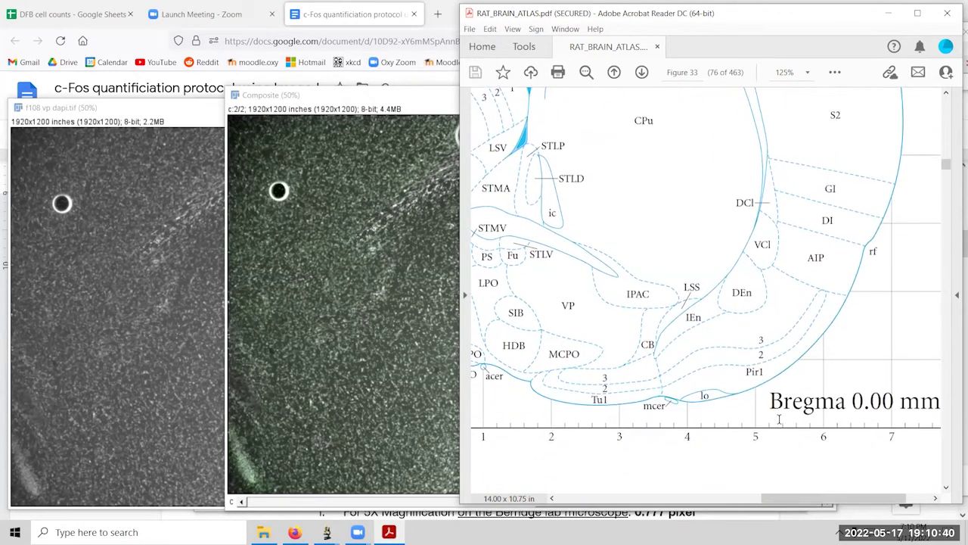
left_click(708, 497)
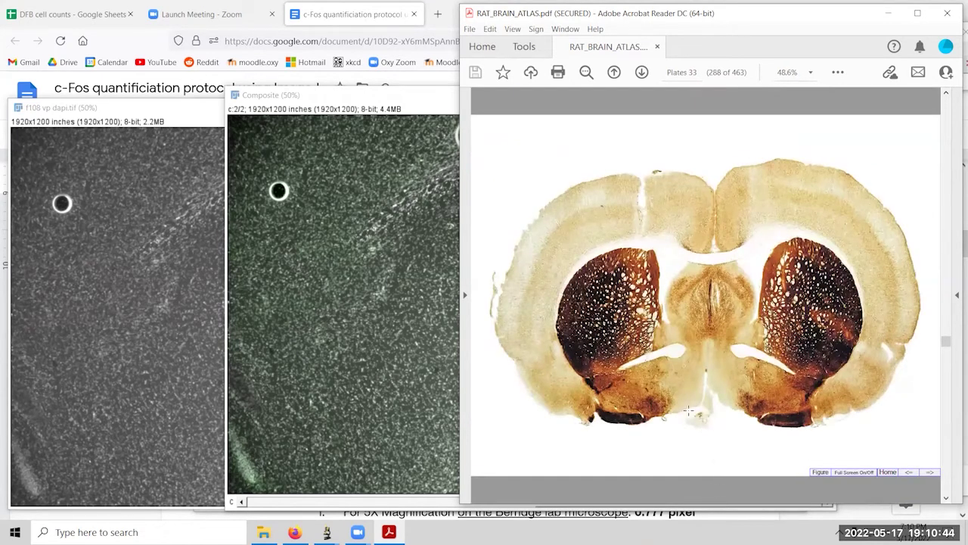
scroll(679, 394, "up", 2)
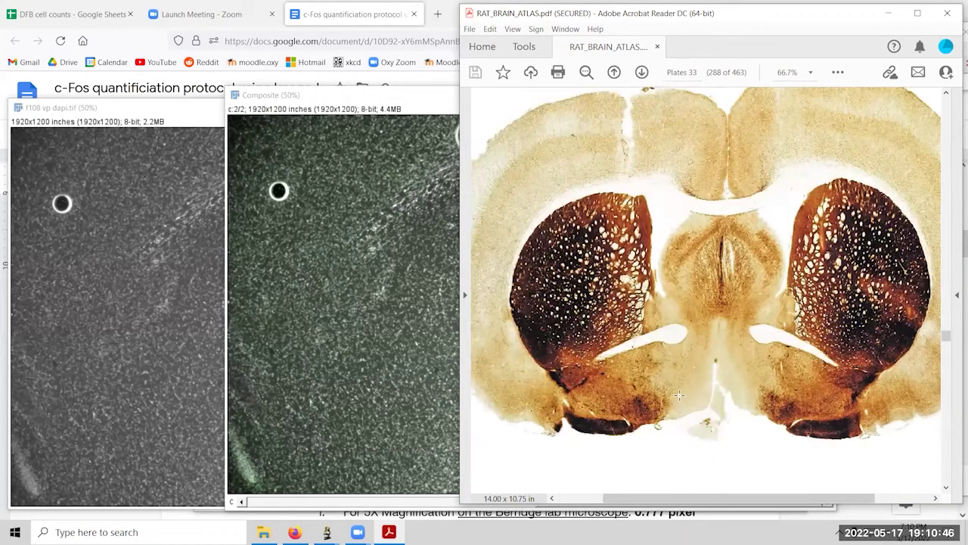
scroll(679, 395, "up", 3)
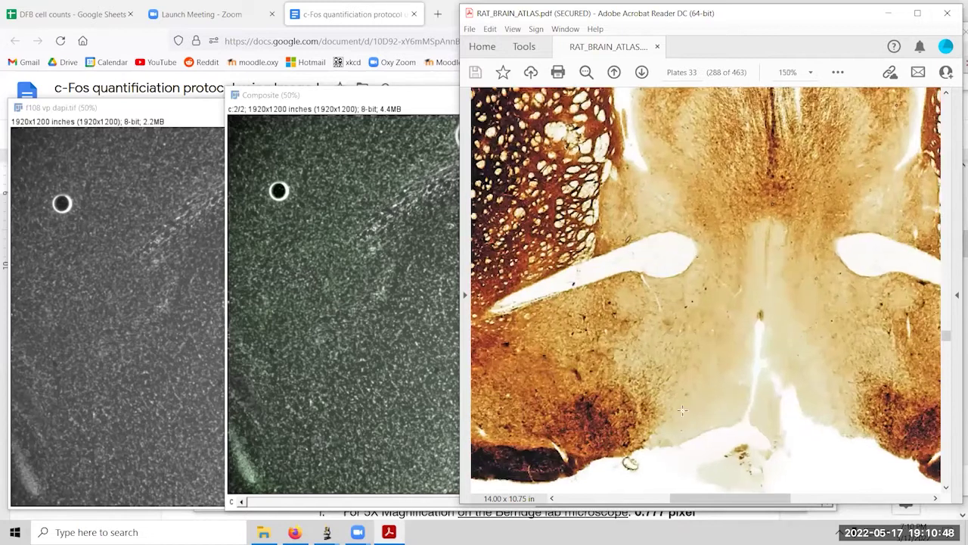
left_click_drag(722, 499, 679, 513)
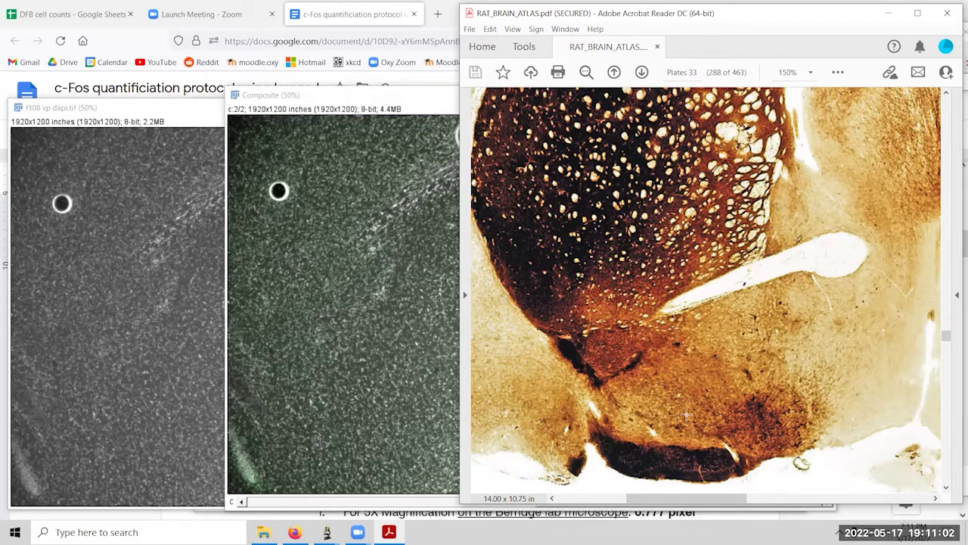
Show Plate 32 at 150% and annotate outlines around the anterior commissure and the dark curved cell band at the section's lower left.
scroll(687, 414, "down", 6)
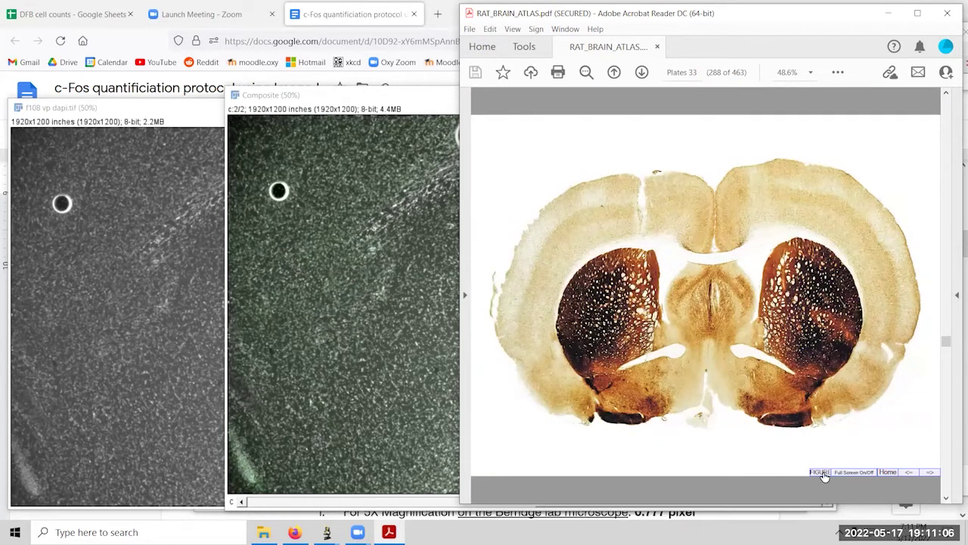
left_click(908, 475)
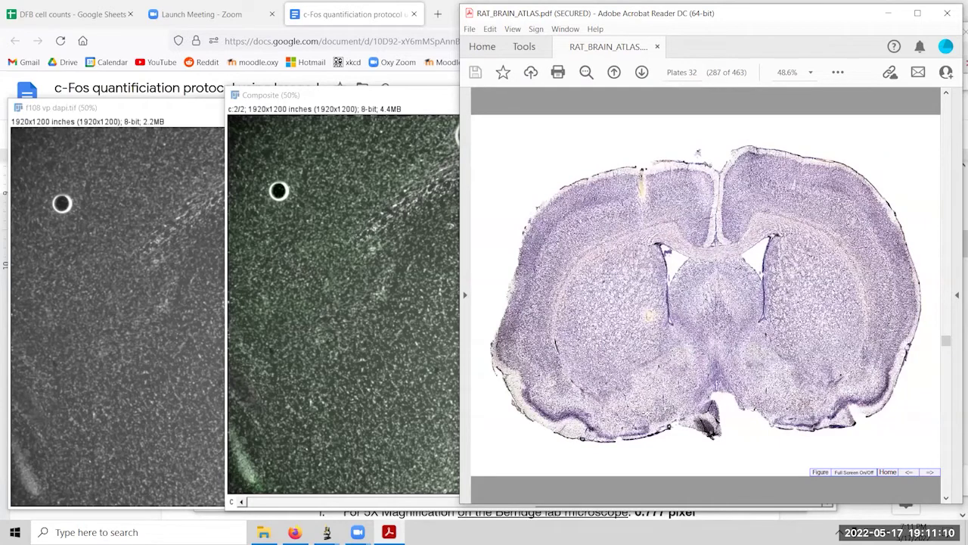
scroll(624, 416, "up", 5)
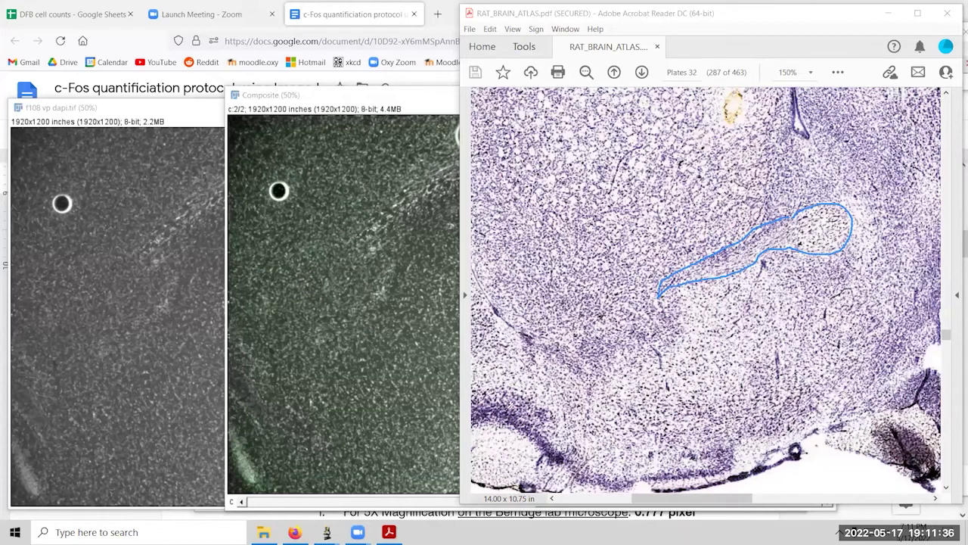
mouse_move(502, 392)
left_mouse_down()
mouse_move(553, 425)
mouse_move(564, 458)
mouse_move(551, 457)
mouse_move(518, 416)
mouse_move(471, 423)
left_mouse_up()
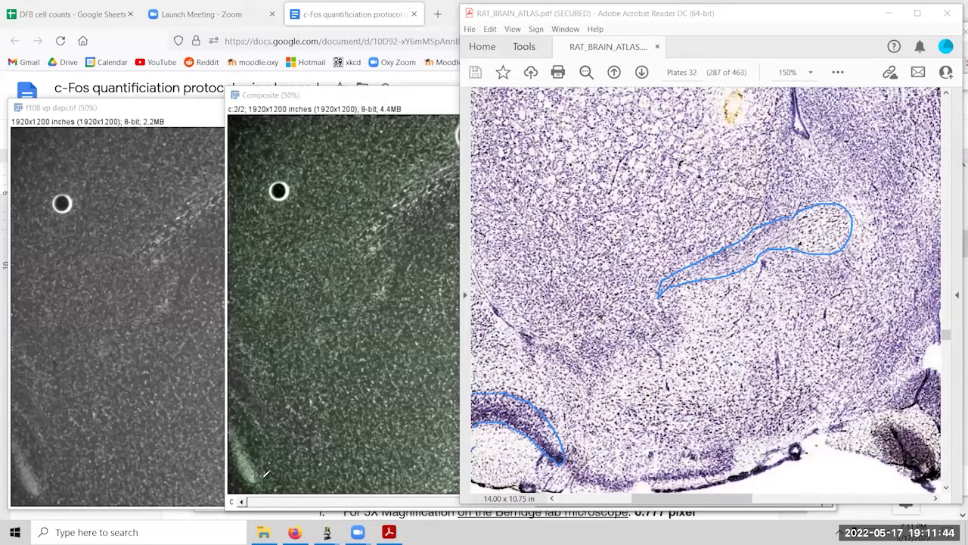
Outline the bright elongated structure and the smaller patch above it at the composite's left edge, plus the area beneath the commissure on Plate 32.
mouse_move(269, 473)
left_mouse_down()
mouse_move(259, 428)
mouse_move(228, 392)
left_mouse_up()
mouse_move(270, 474)
left_mouse_down()
mouse_move(260, 487)
mouse_move(242, 486)
mouse_move(227, 471)
left_mouse_up()
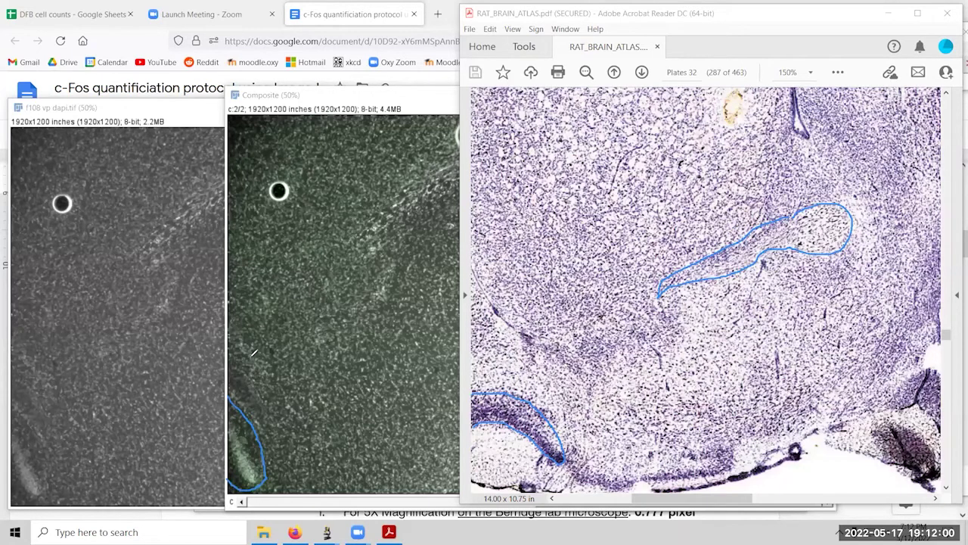
mouse_move(233, 325)
left_mouse_down()
mouse_move(273, 364)
mouse_move(254, 365)
mouse_move(227, 333)
left_mouse_up()
mouse_move(785, 249)
left_mouse_down()
mouse_move(831, 326)
mouse_move(833, 344)
mouse_move(811, 371)
mouse_move(779, 388)
mouse_move(674, 404)
mouse_move(593, 385)
mouse_move(596, 374)
mouse_move(686, 329)
mouse_move(693, 279)
left_mouse_up()
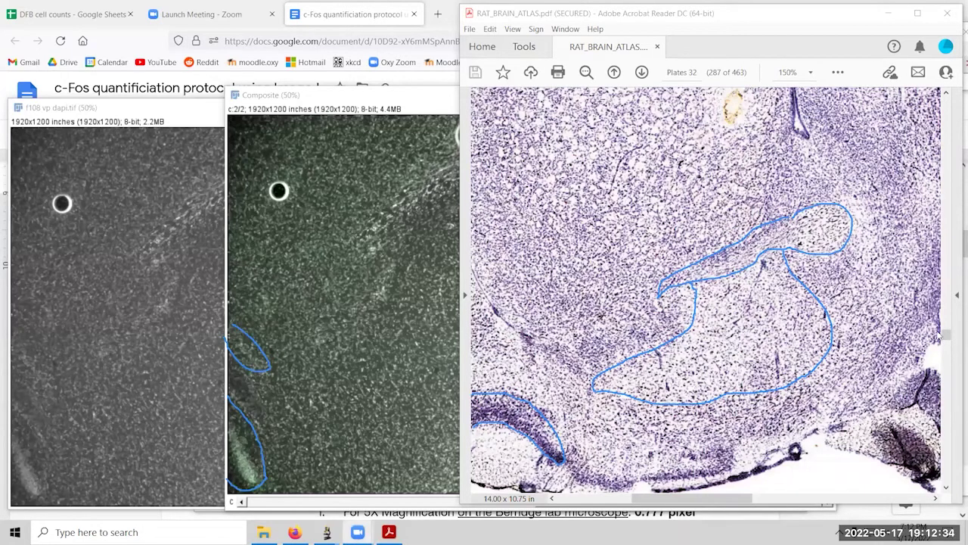
Return to atlas Figure 33 at 200% and align its anterior commissure (aca) and VP with the drawn outlines.
left_click_drag(946, 337, 951, 338)
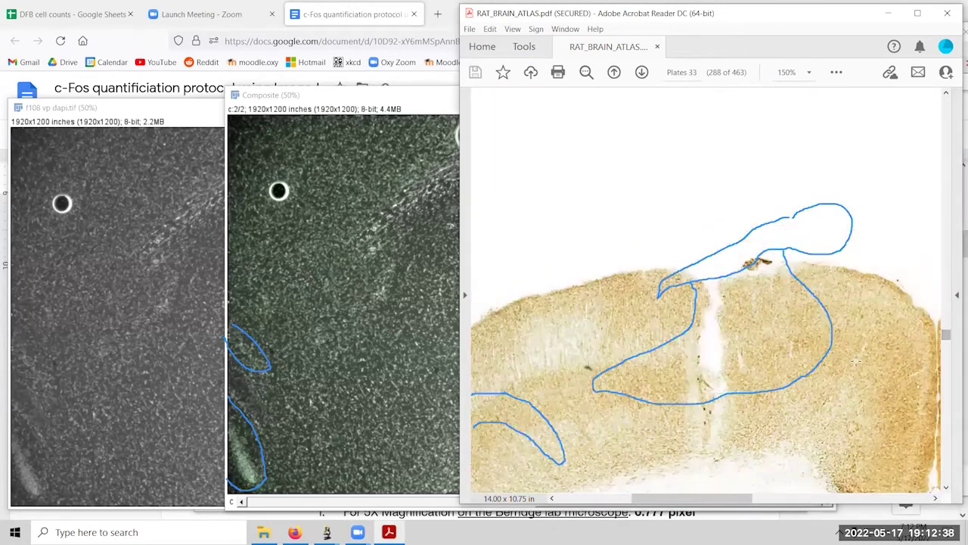
scroll(856, 361, "down", 6)
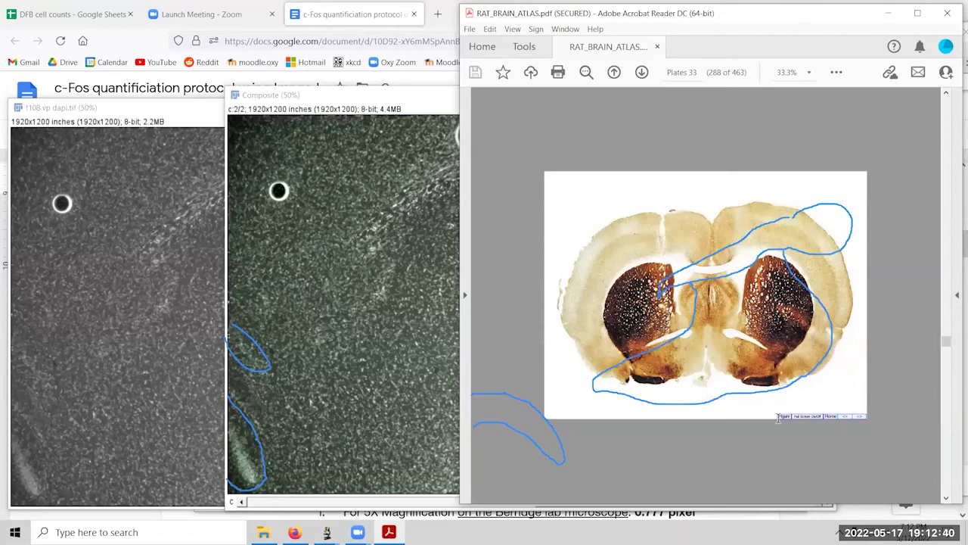
left_click(784, 417)
scroll(656, 383, "up", 5)
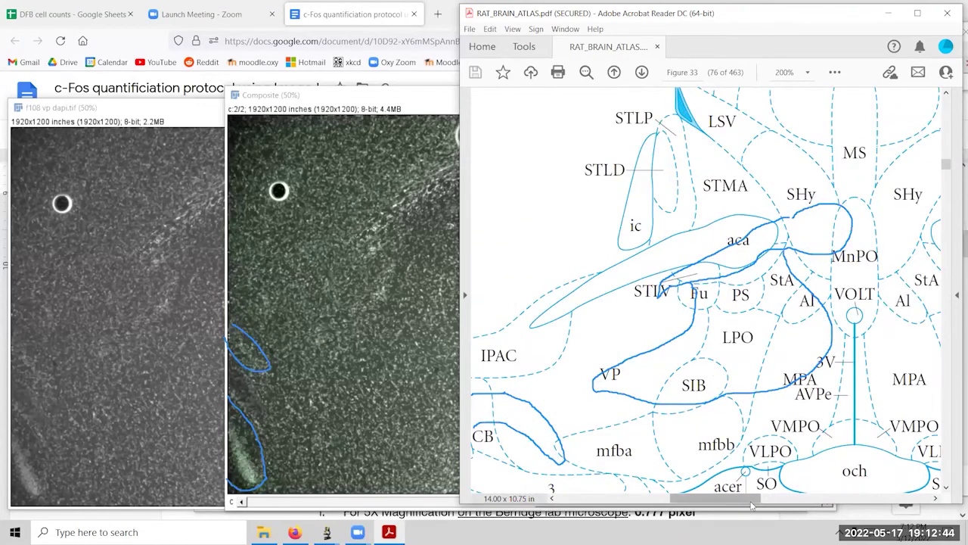
left_click_drag(765, 498, 726, 517)
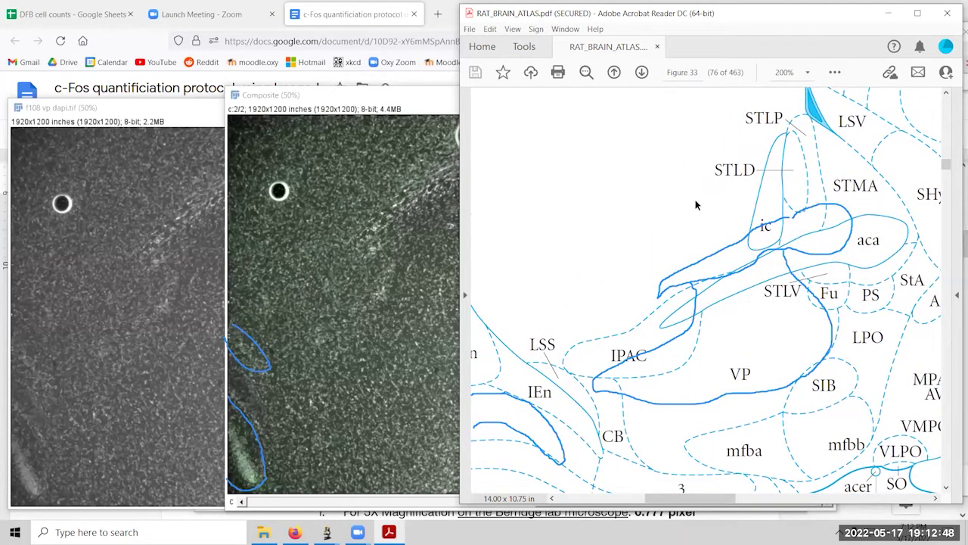
right_click(597, 191)
left_click(619, 217)
left_click_drag(650, 254, 624, 241)
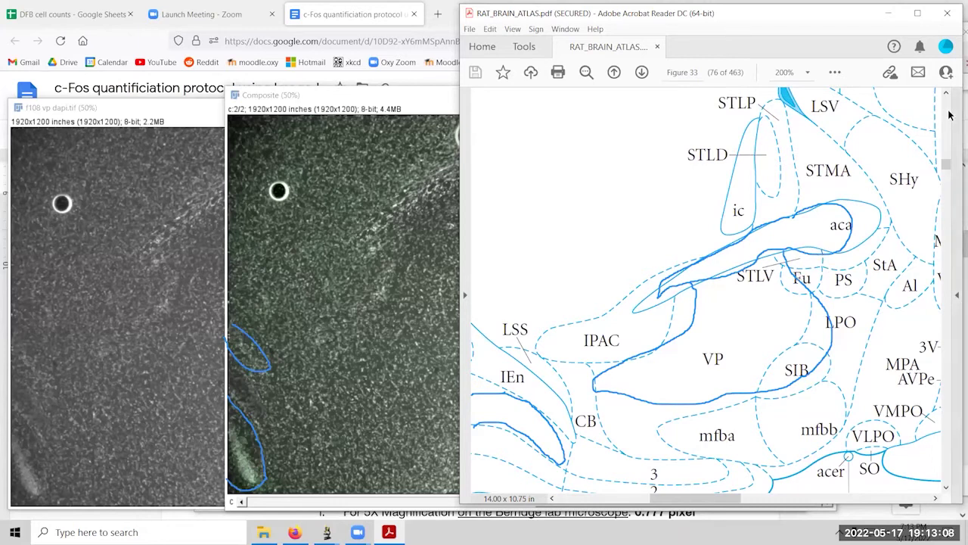
Go back to Figure 32, align its aca and VP with the drawn outlines, and compare them with the composite.
scroll(951, 128, "up", 10)
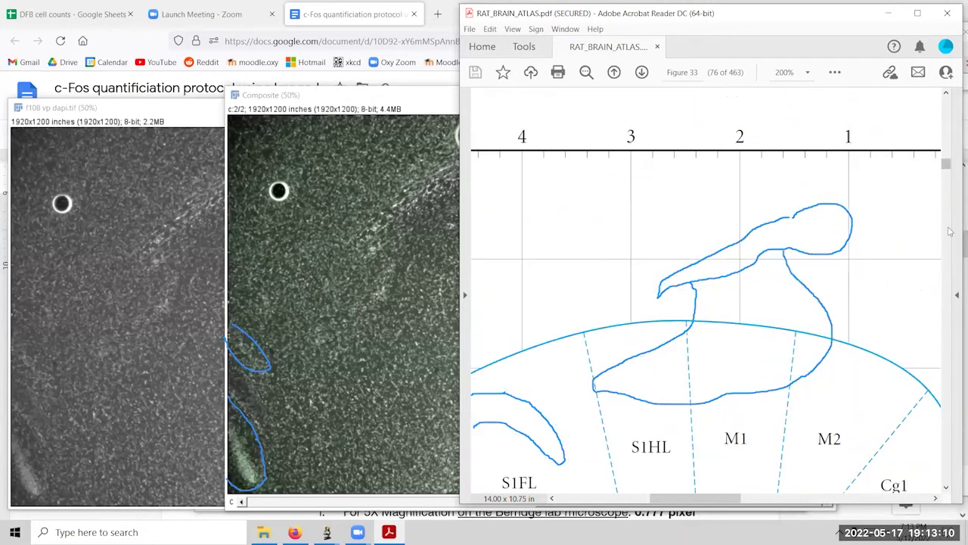
scroll(947, 120, "up", 1)
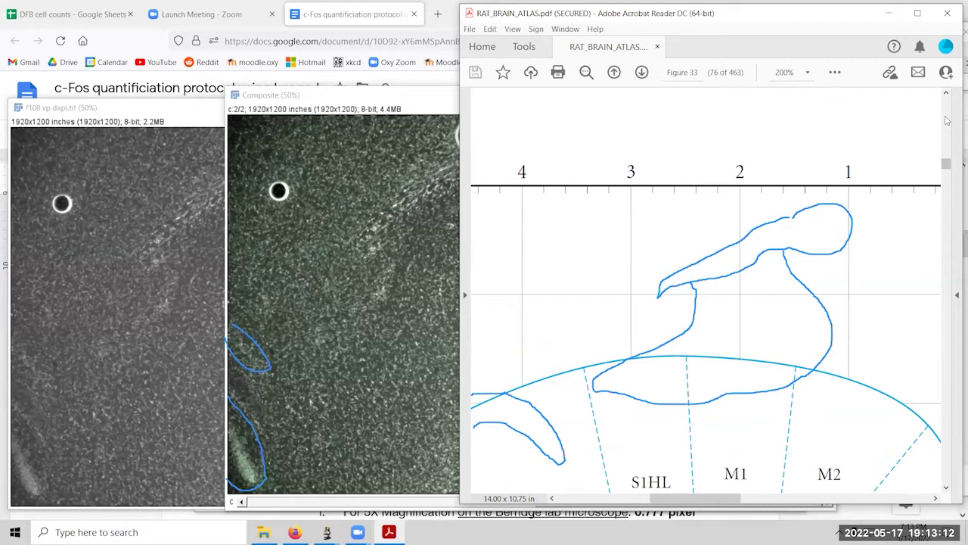
scroll(947, 119, "up", 5)
left_click_drag(693, 205, 702, 412)
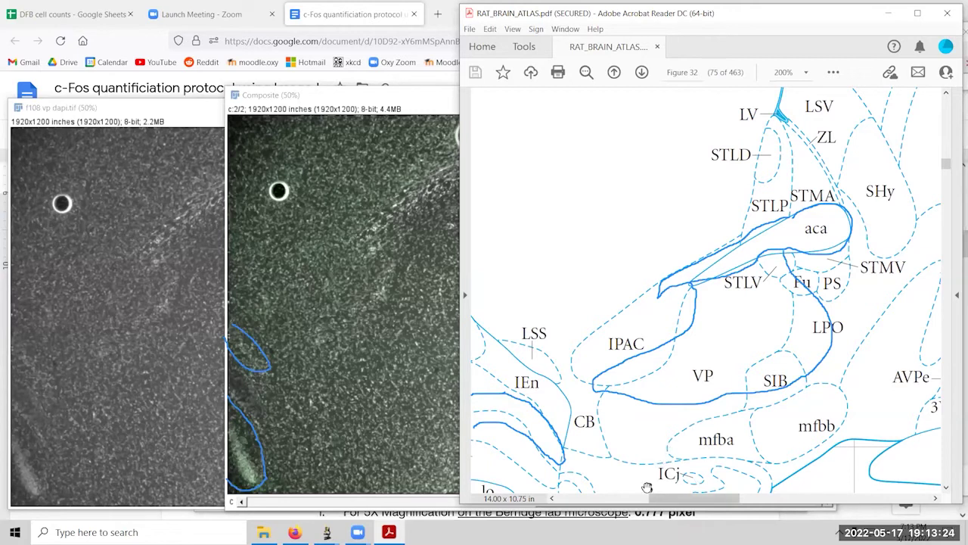
left_click(350, 94)
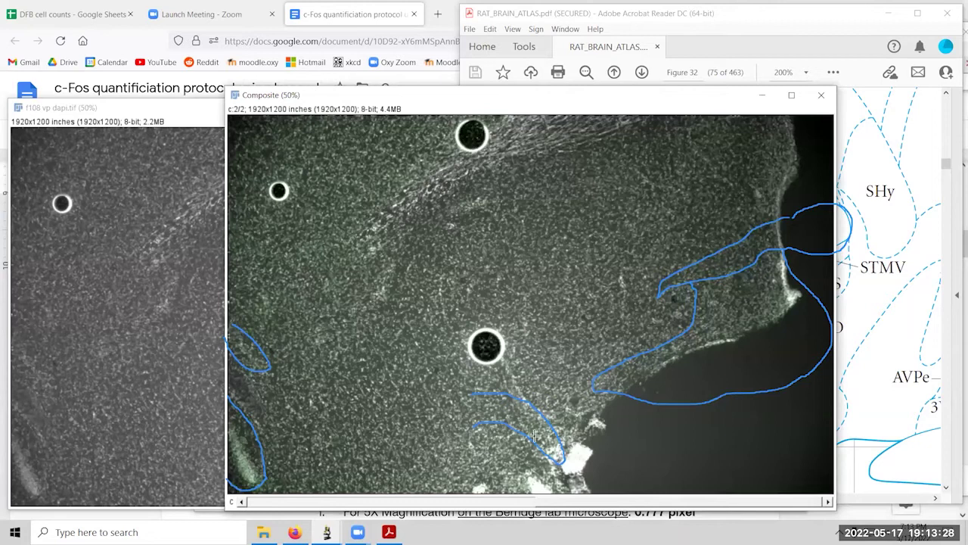
left_click(817, 20)
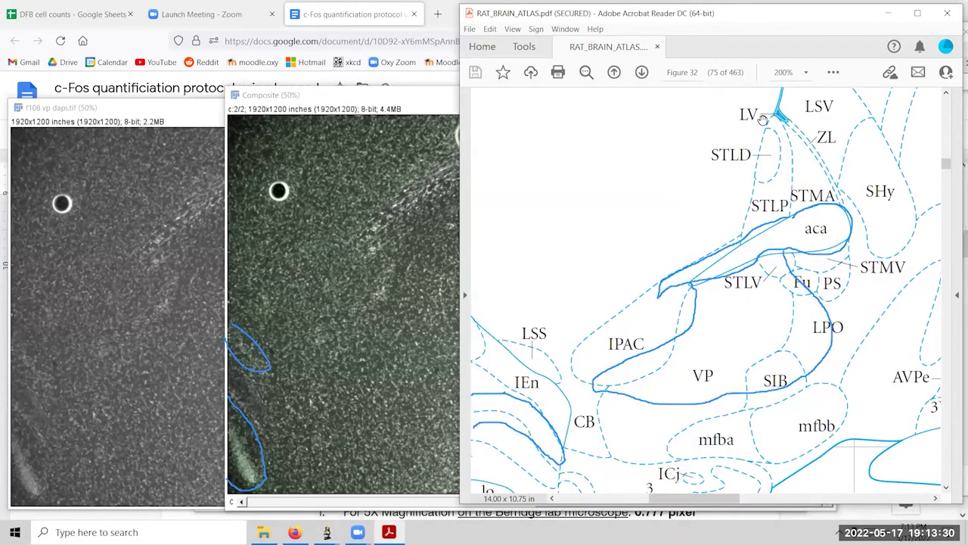
Switch from the atlas to Fiji and outline the VP region on the Composite image with a closed polygon selection, using the atlas as reference.
mouse_move(713, 346)
left_mouse_down()
mouse_move(717, 305)
mouse_move(730, 342)
mouse_move(718, 347)
left_mouse_up()
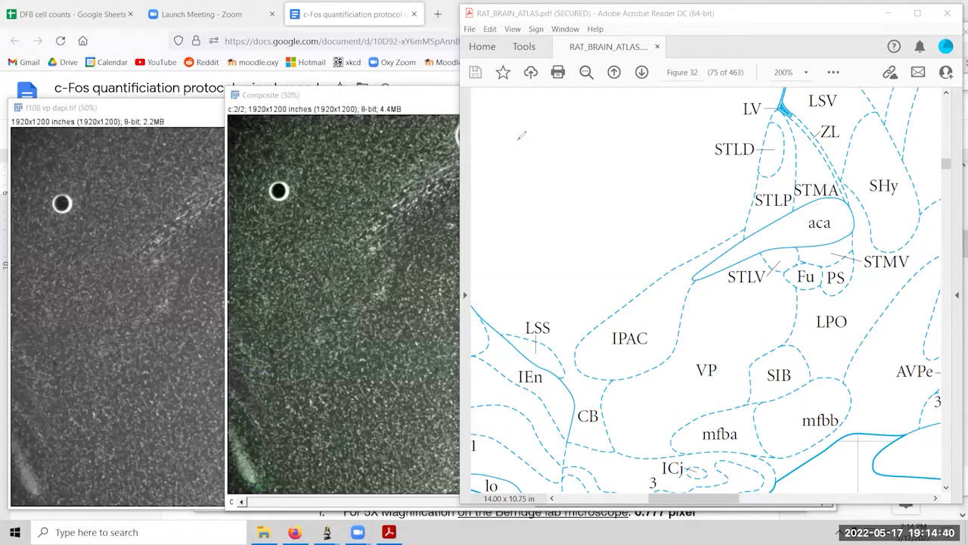
left_click(387, 95)
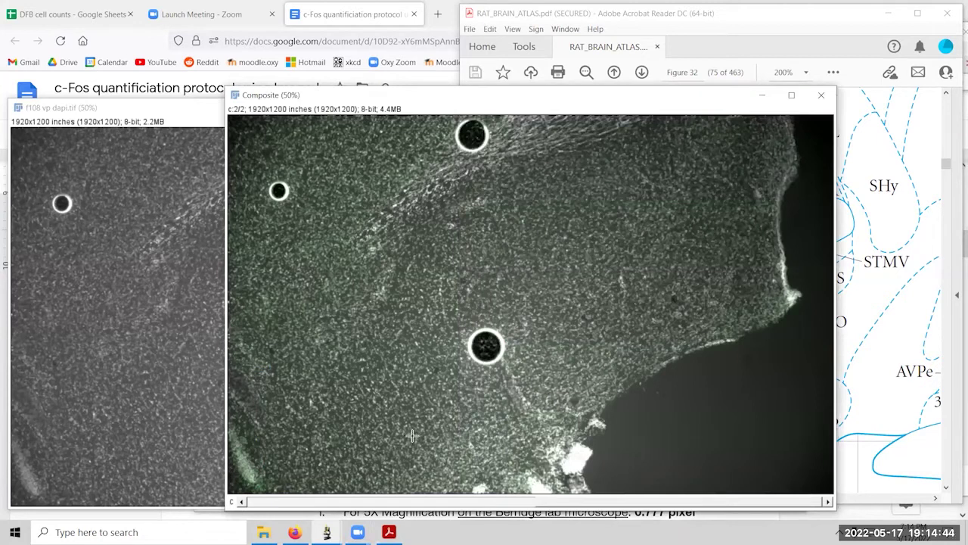
mouse_move(327, 531)
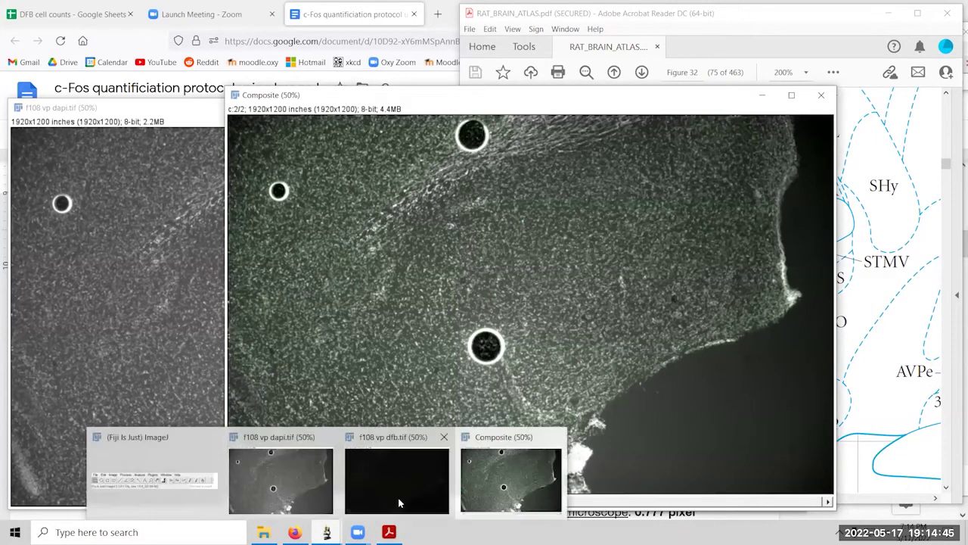
left_click(189, 473)
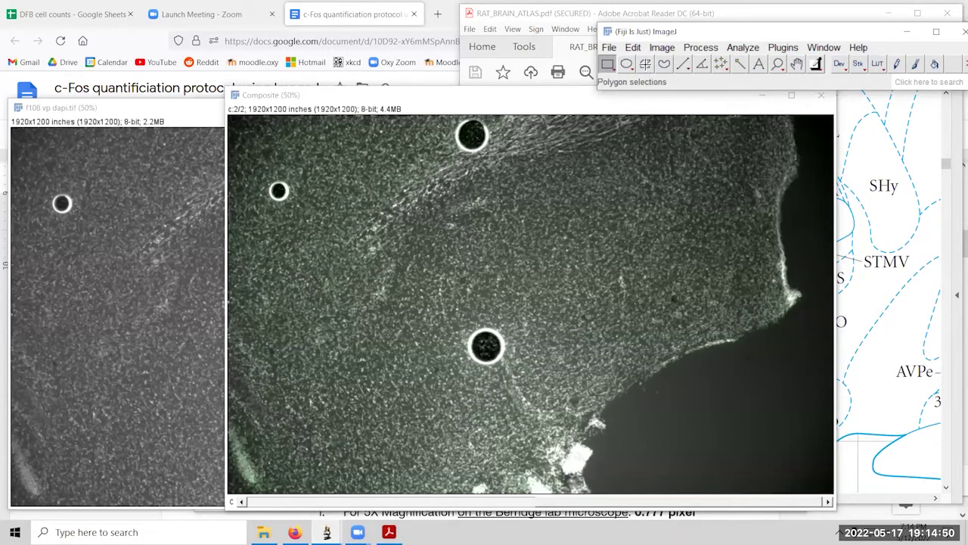
left_click(646, 65)
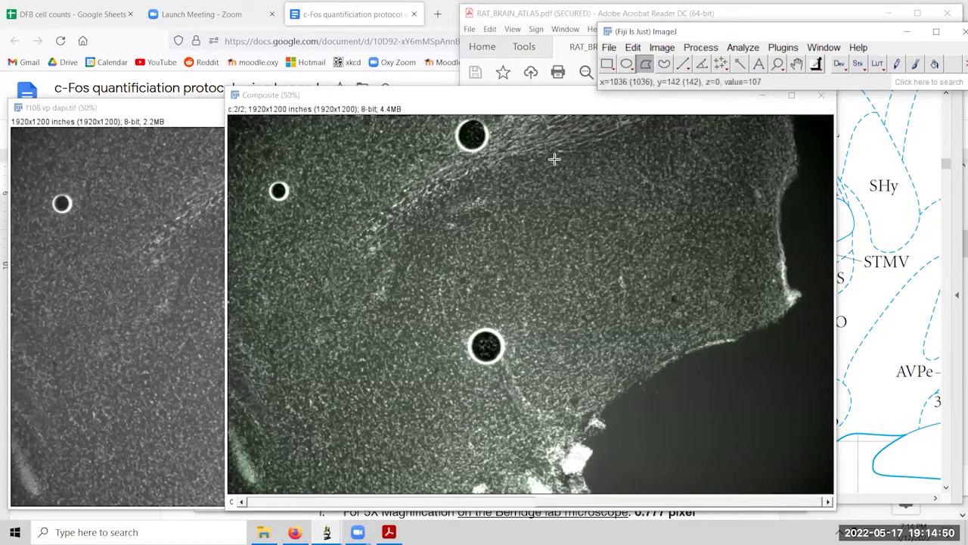
left_click(409, 210)
left_click(490, 162)
left_click(530, 157)
left_click(541, 156)
left_click(564, 178)
left_click(594, 186)
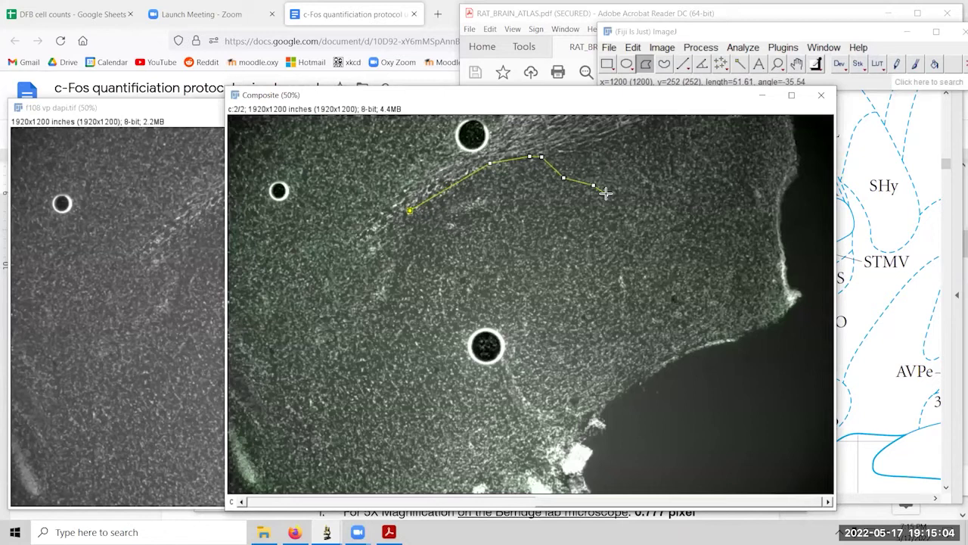
left_click(611, 202)
left_click(618, 240)
left_click(606, 273)
left_click(583, 312)
left_click(553, 336)
left_click(527, 370)
left_click(465, 398)
left_click(424, 426)
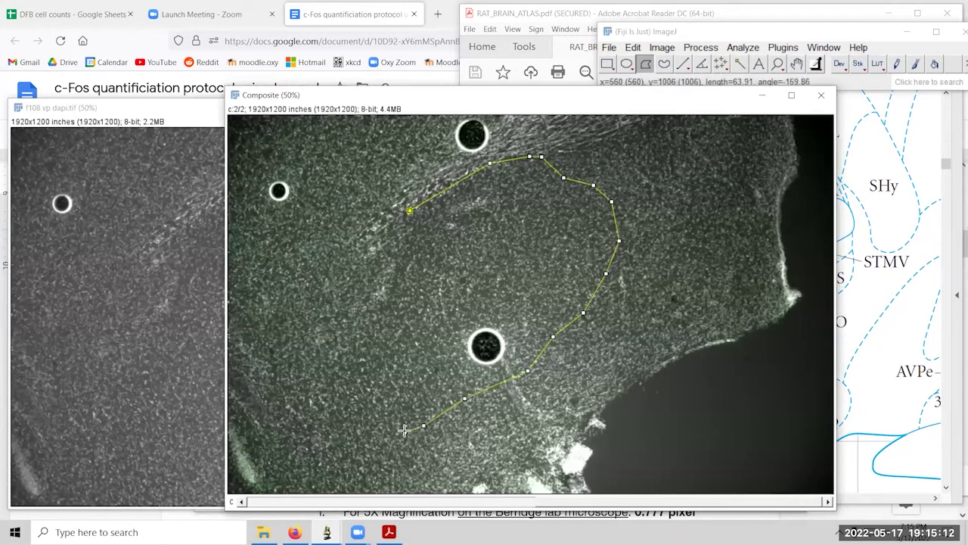
left_click(405, 432)
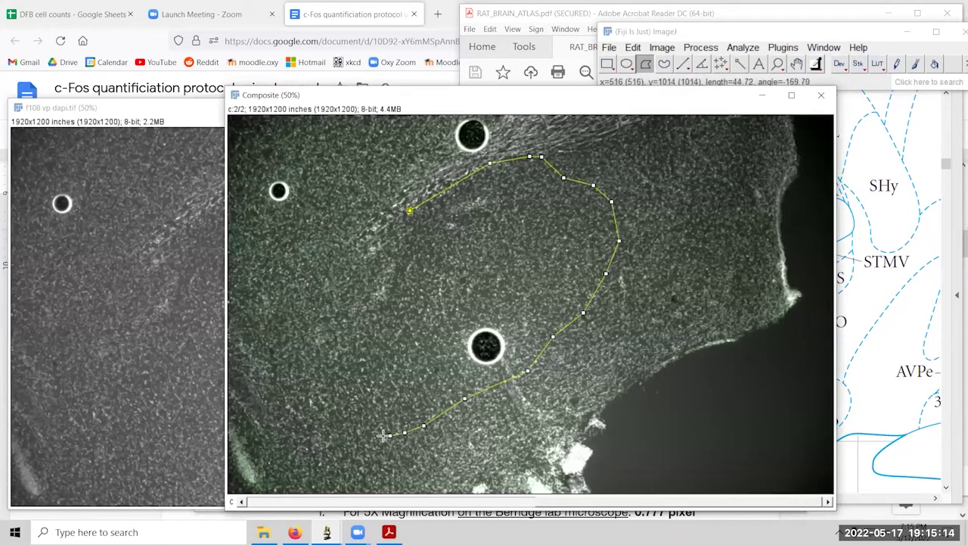
left_click(350, 449)
left_click(321, 421)
left_click(302, 390)
left_click(326, 366)
left_click(336, 349)
left_click(362, 323)
left_click(390, 288)
left_click(406, 264)
left_click(408, 243)
left_click(409, 211)
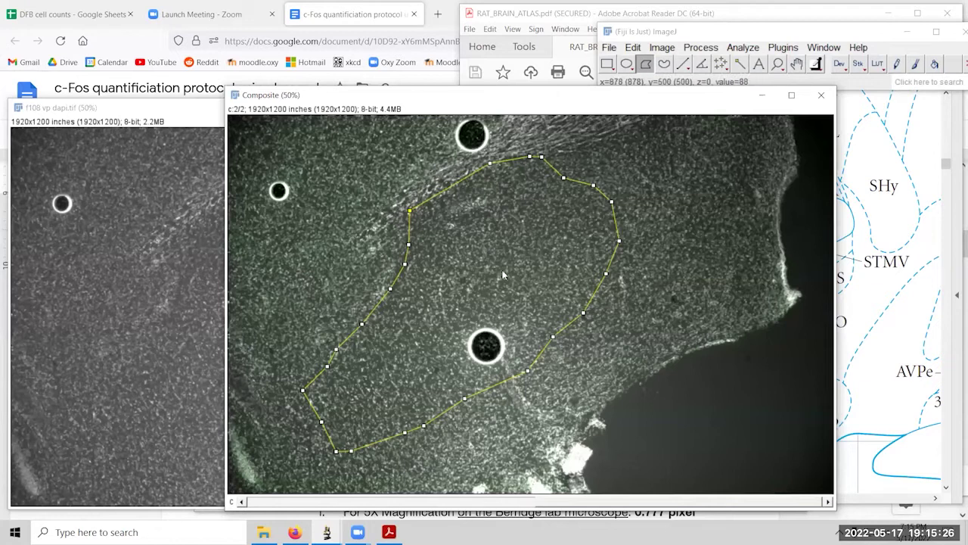
Clear everything outside the polygon selection on the Composite image and crop the image to the outlined region.
left_click(194, 118)
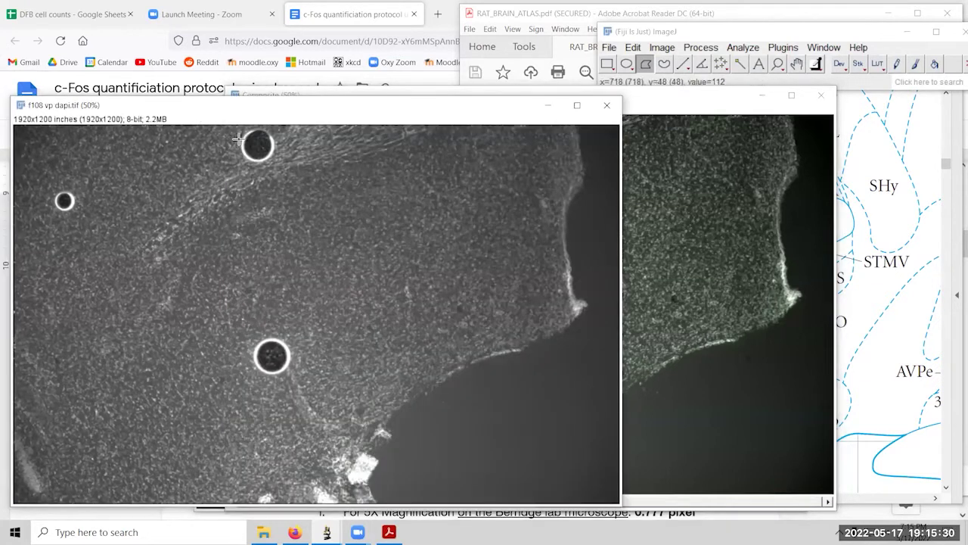
left_click(601, 94)
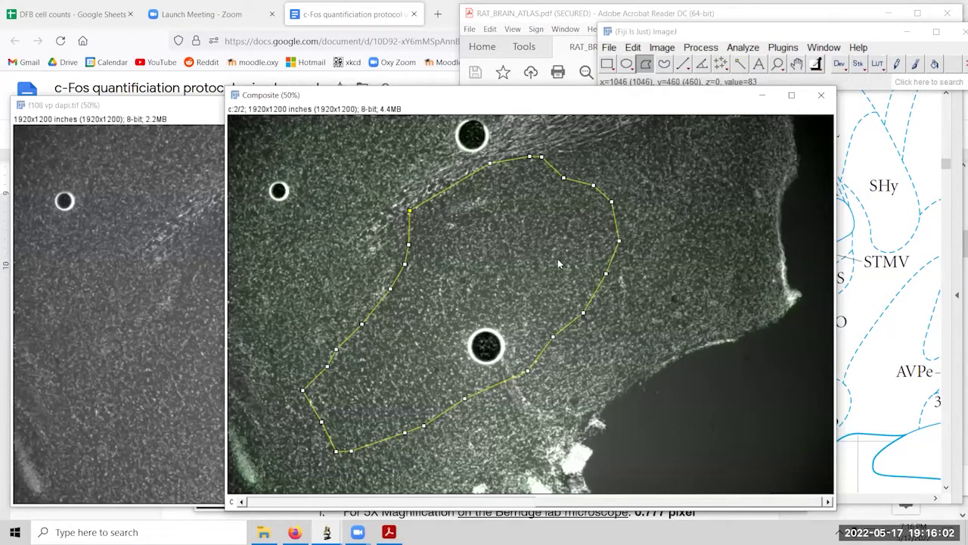
left_click(633, 46)
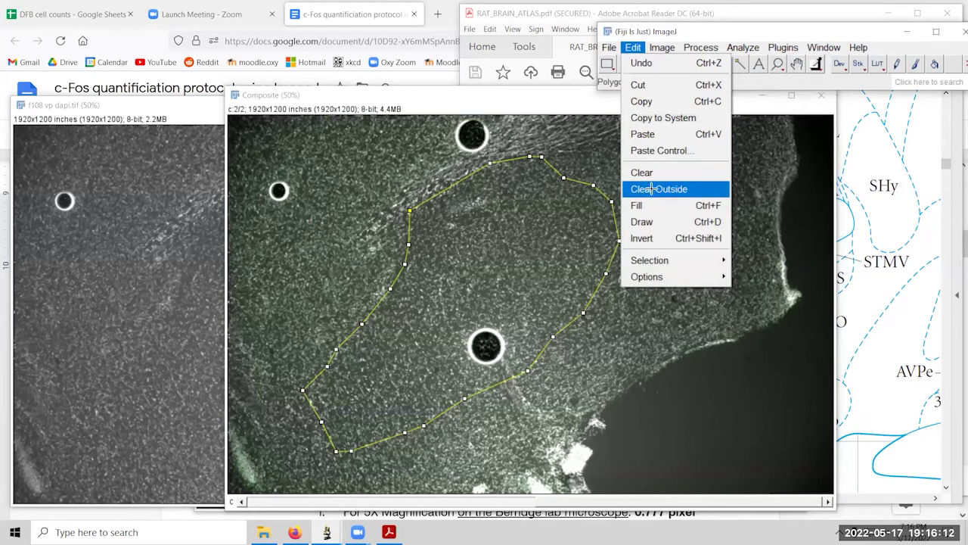
left_click(655, 191)
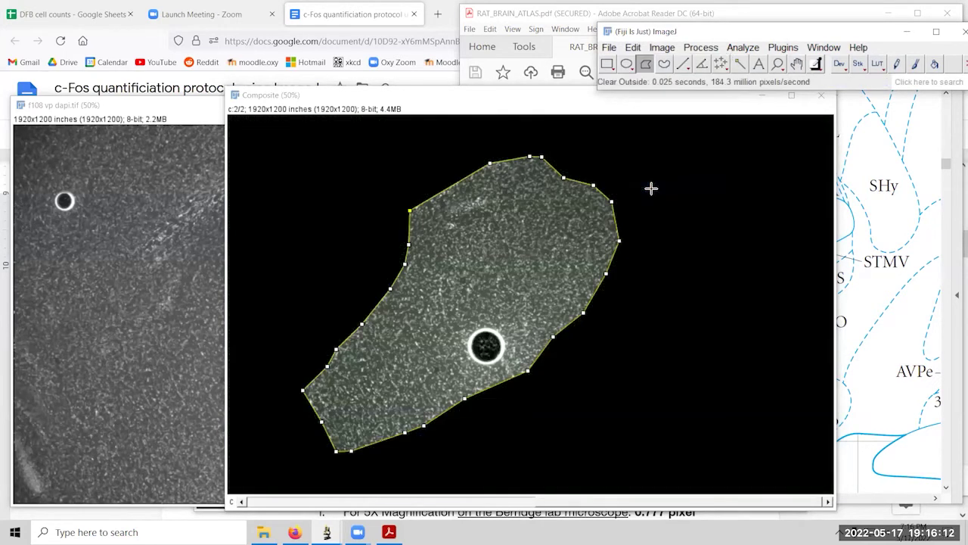
left_click(658, 48)
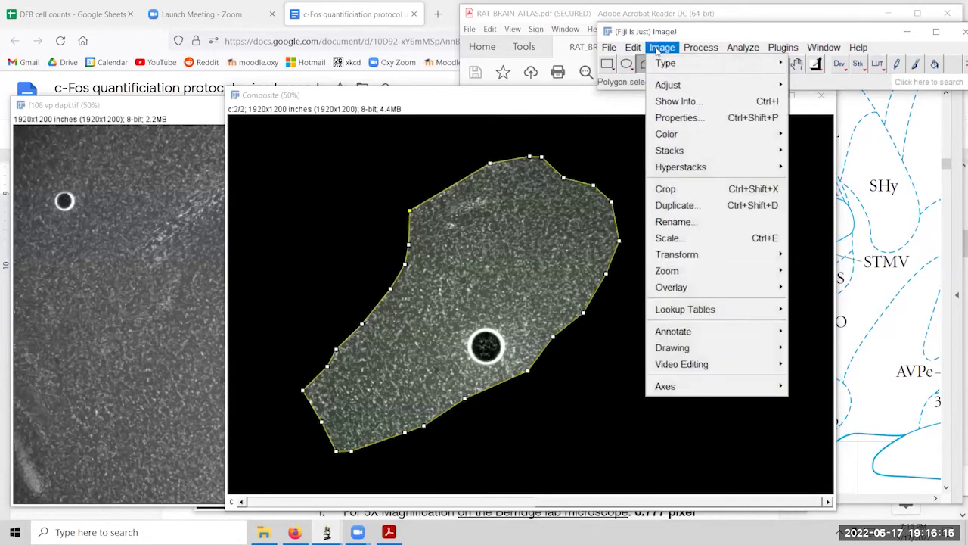
left_click(661, 187)
Split the cropped Composite image into separate channels and close the C2-Composite image.
left_click(669, 48)
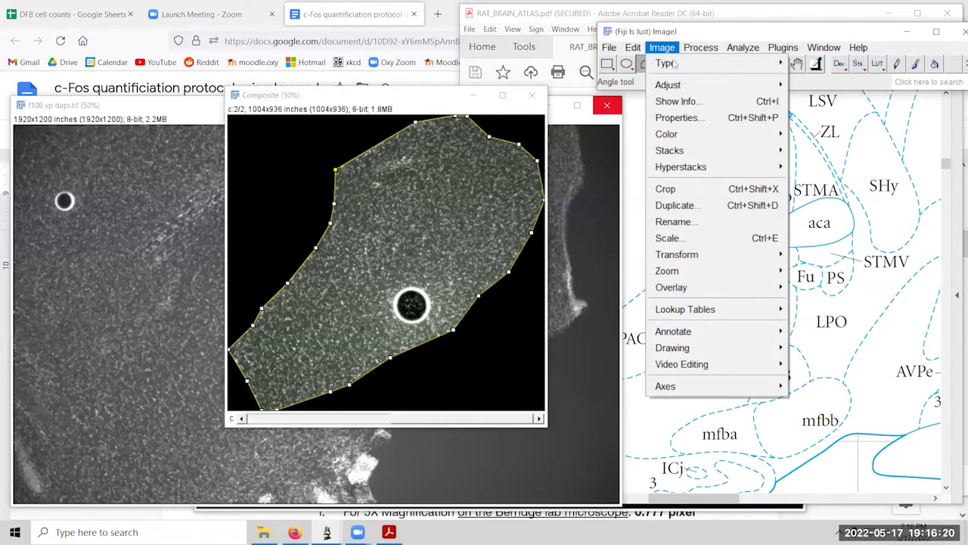
mouse_move(667, 134)
left_click(507, 133)
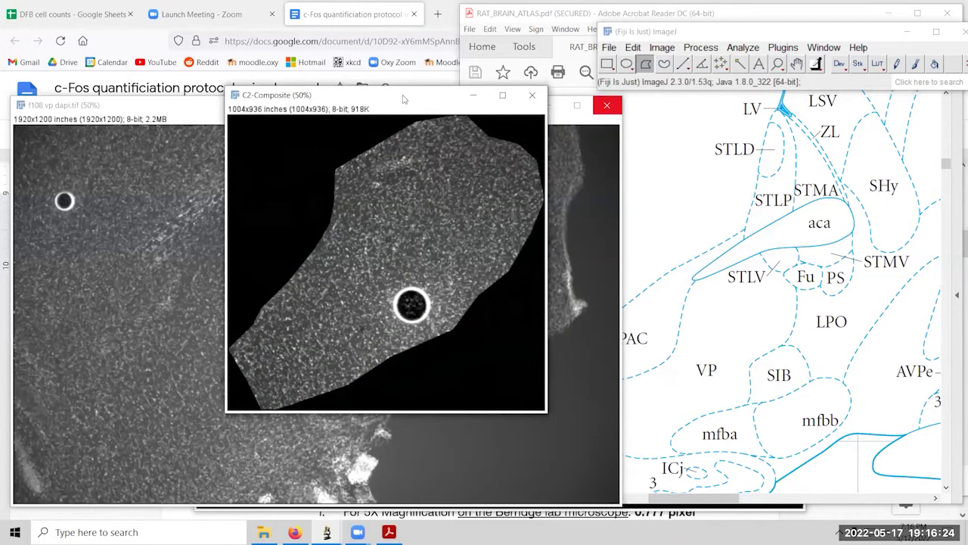
left_click_drag(403, 99, 695, 99)
left_click(824, 95)
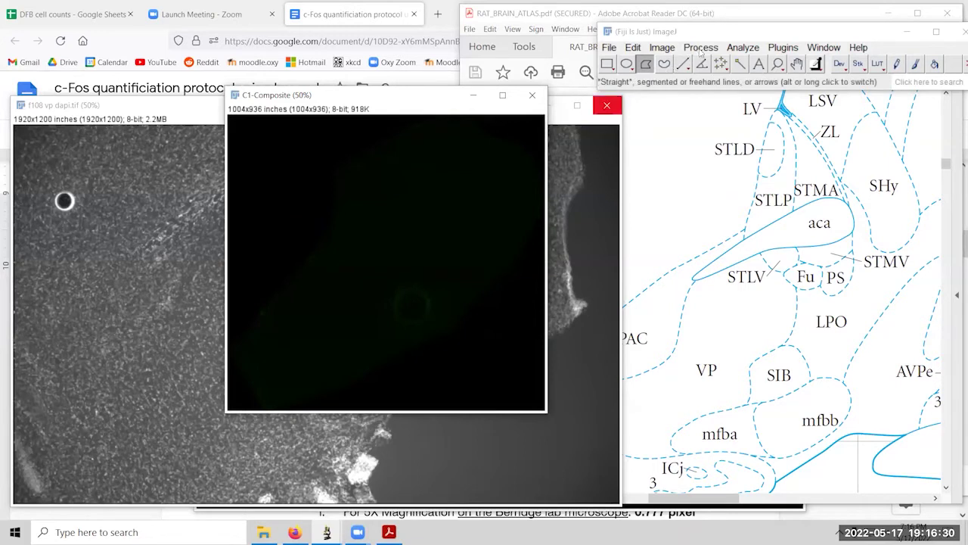
Start thresholding the C1-Composite image and raise the lower threshold level to 13, comparing it with 12.
left_click(661, 47)
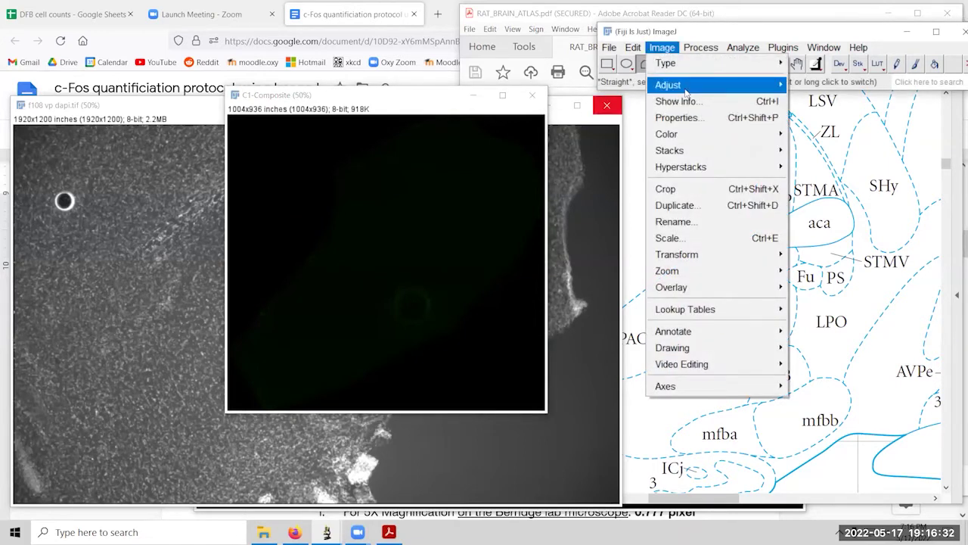
mouse_move(684, 87)
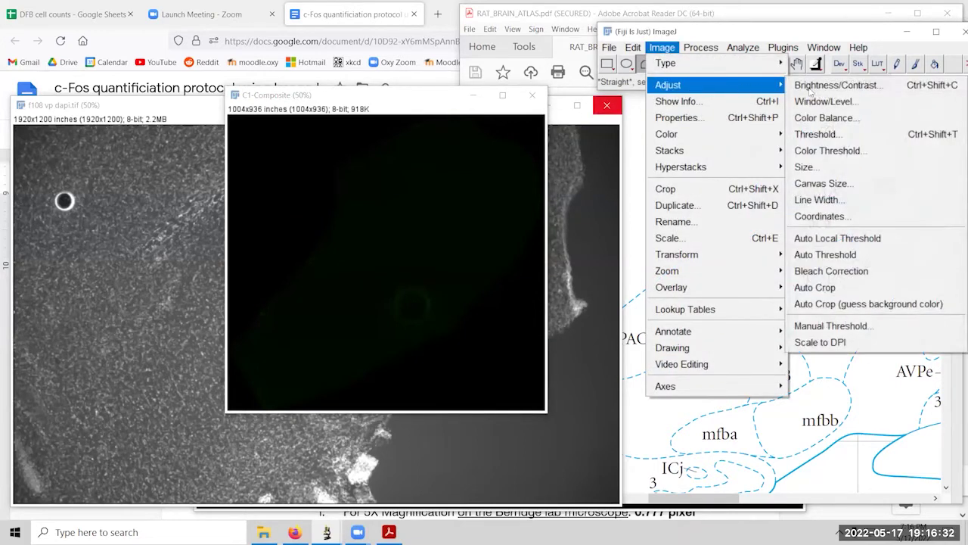
left_click(817, 135)
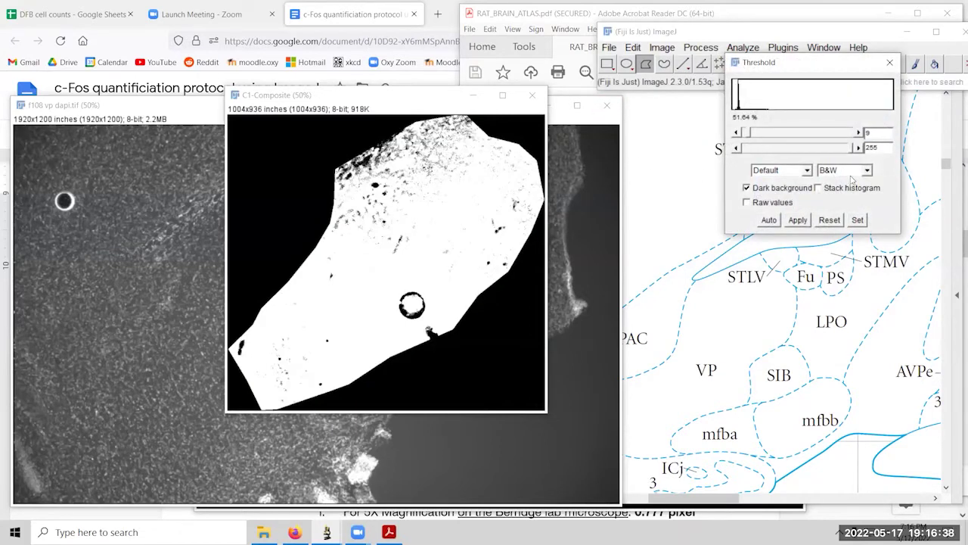
left_click(859, 133)
left_click(859, 133)
left_click(858, 133)
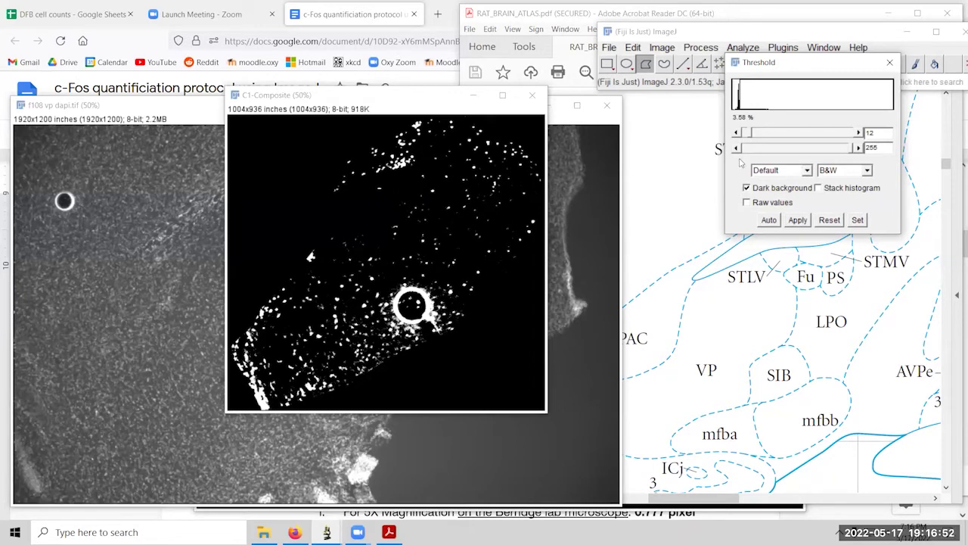
left_click(859, 133)
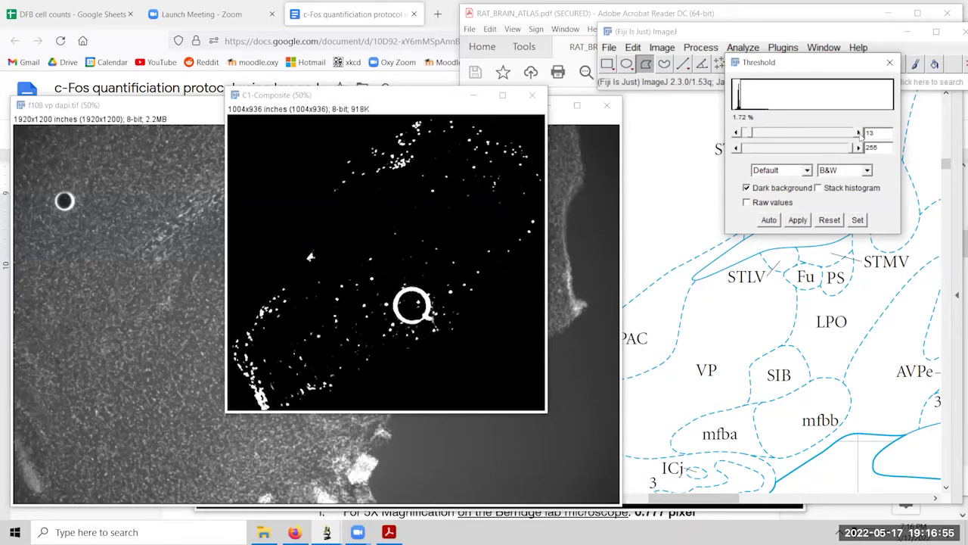
left_click(736, 133)
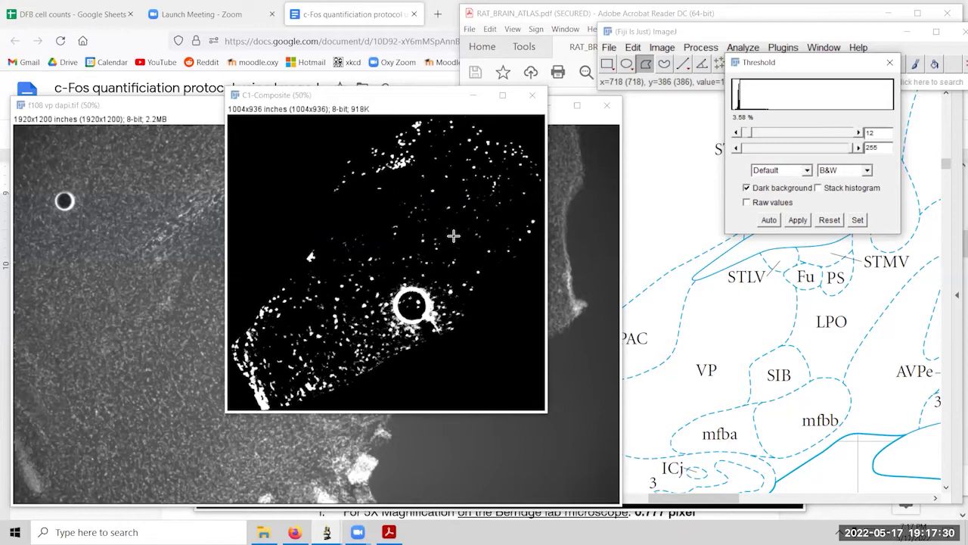
left_click(859, 133)
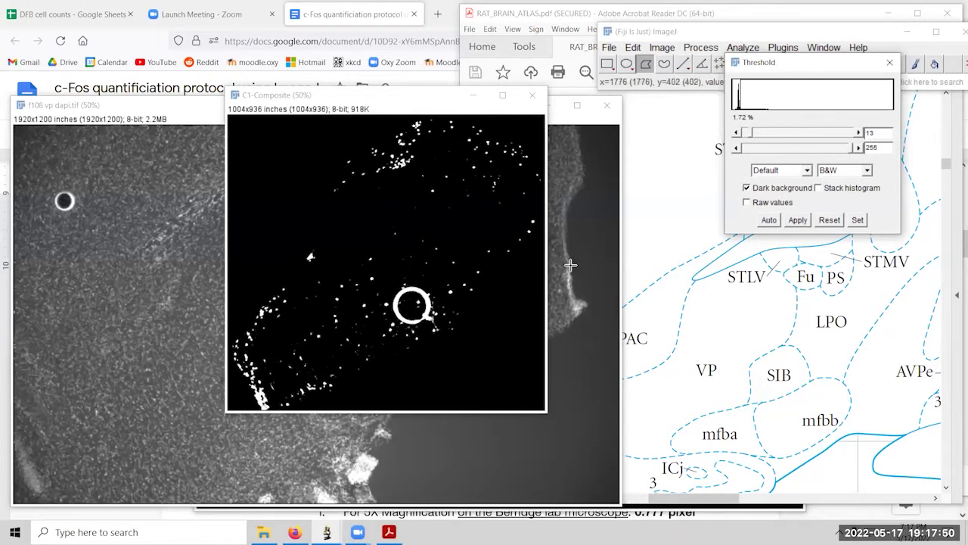
left_click(705, 48)
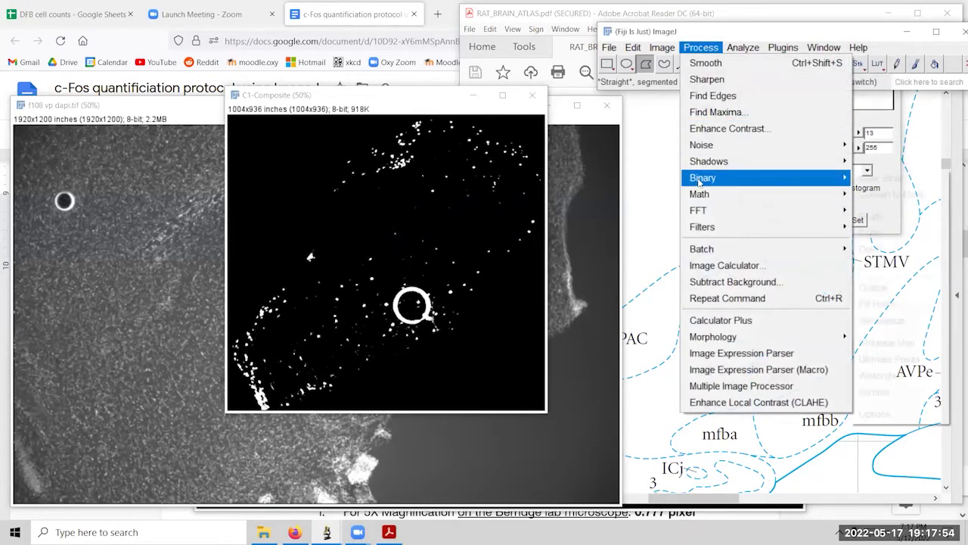
mouse_move(700, 182)
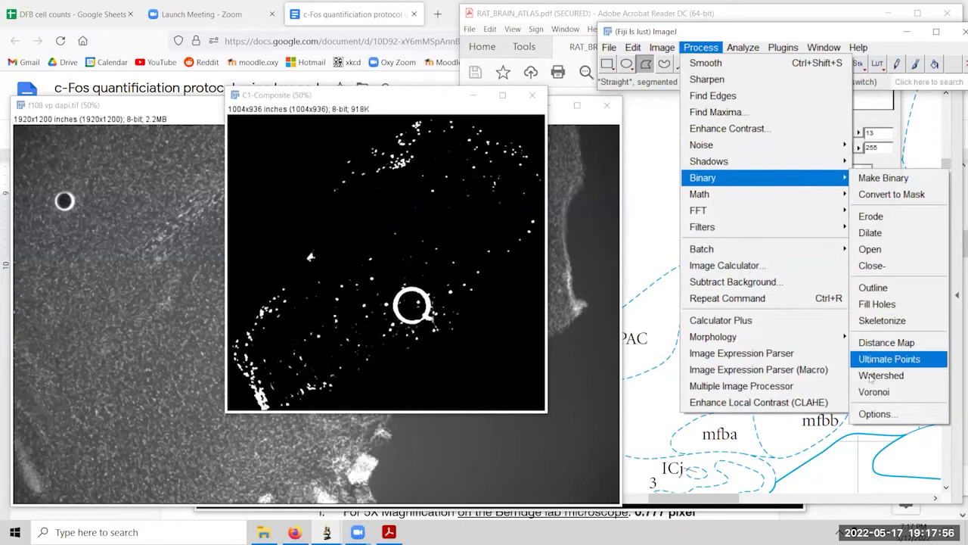
left_click(439, 104)
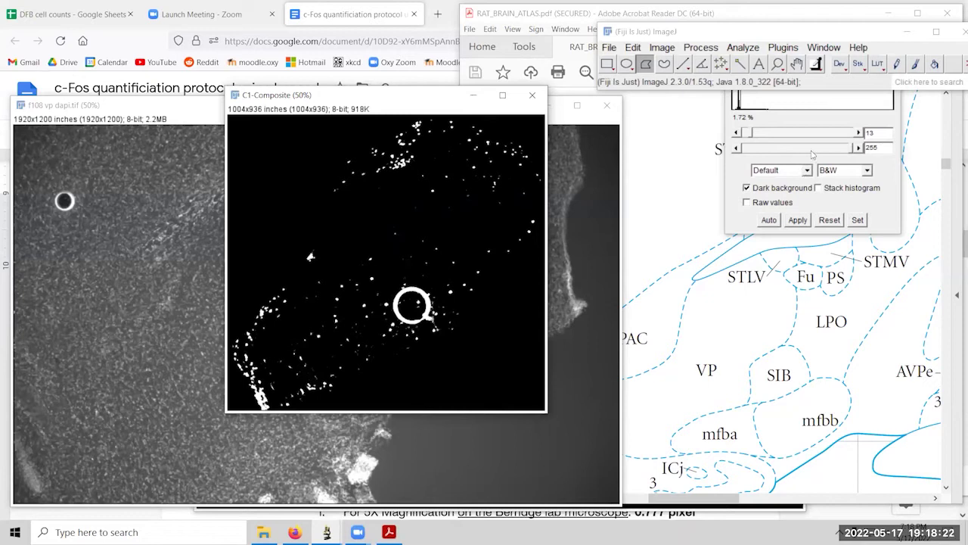
Compare lower threshold levels 12 and 13 on C1-Composite, apply the threshold at 12 and close the Threshold dialog.
left_click(735, 134)
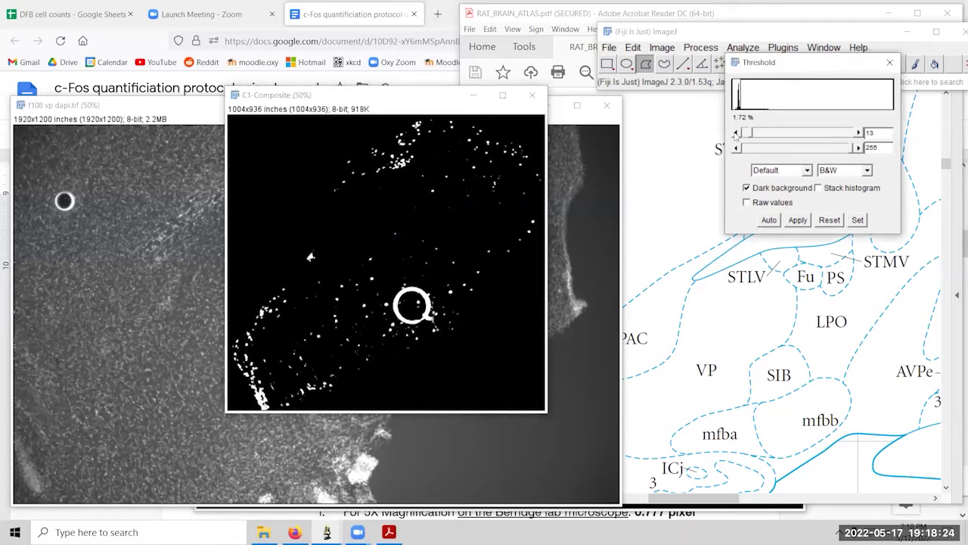
left_click(735, 134)
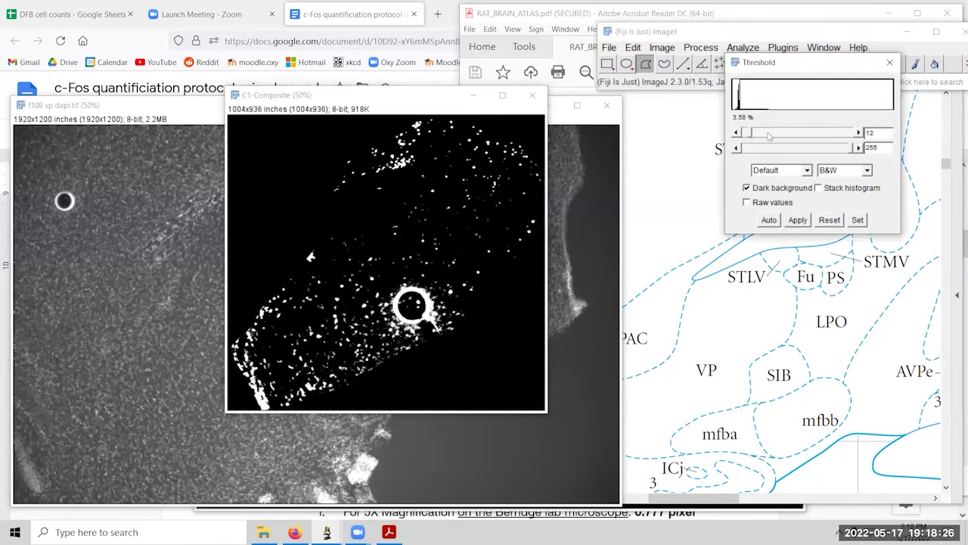
left_click(858, 133)
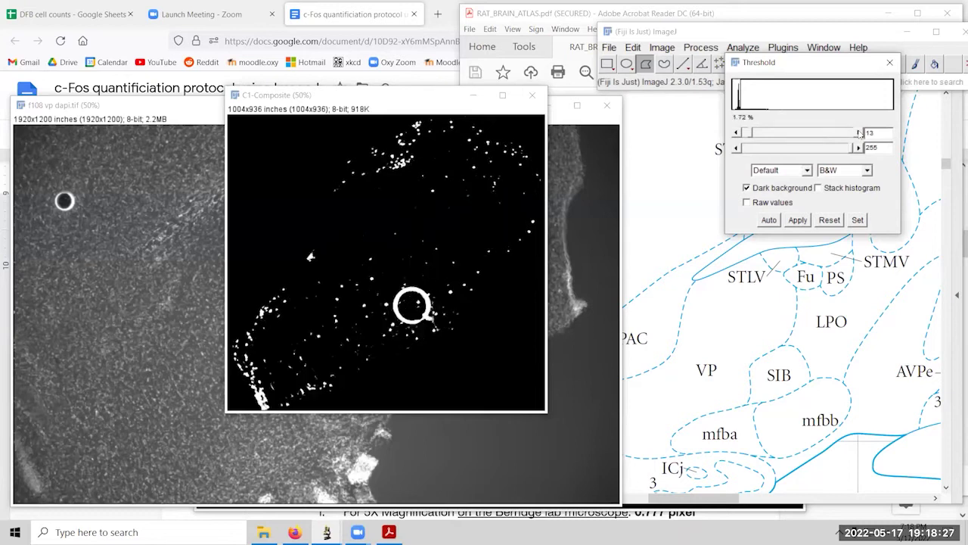
left_click(736, 134)
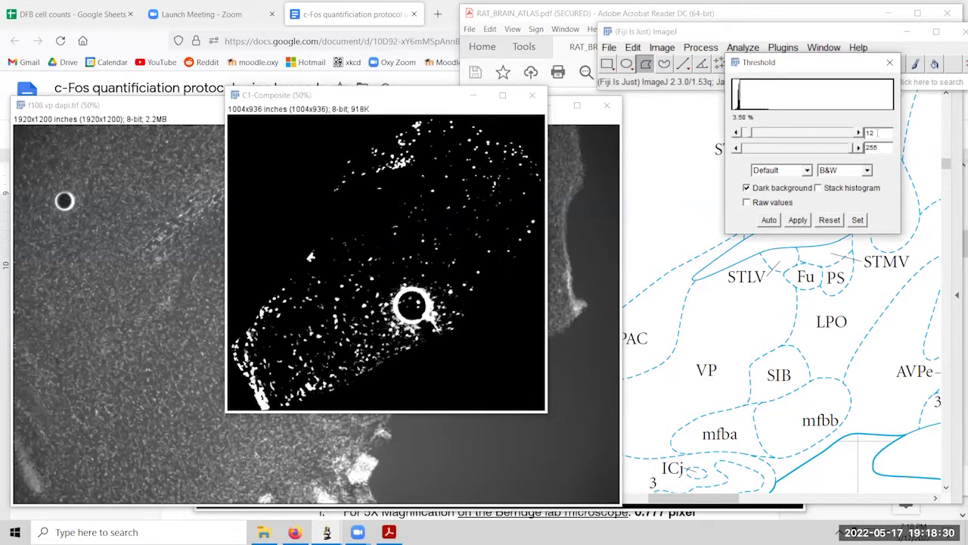
left_click(858, 134)
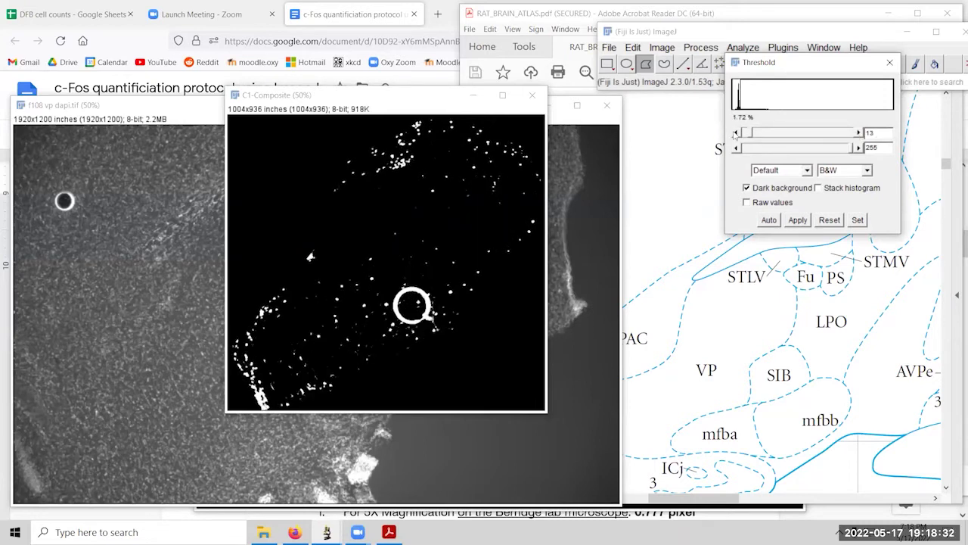
left_click(735, 133)
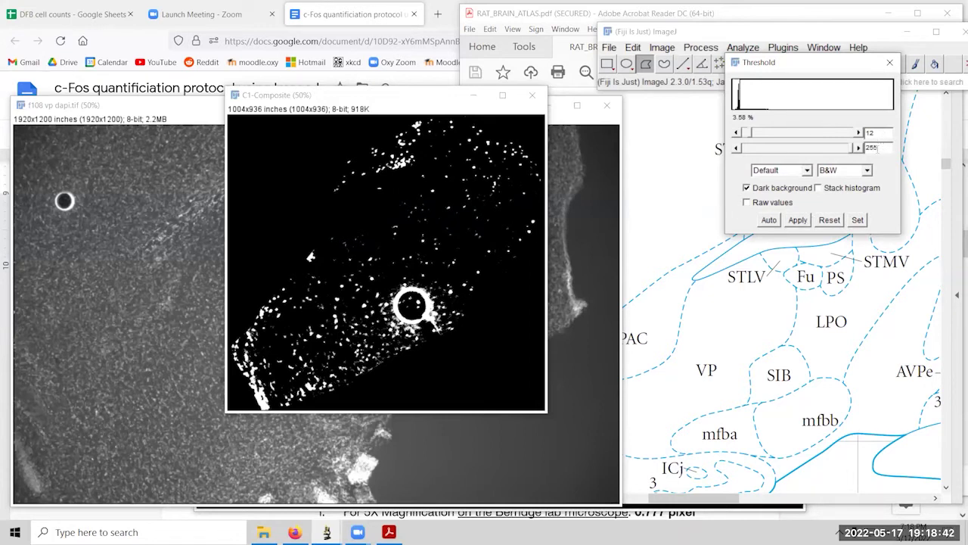
left_click(800, 221)
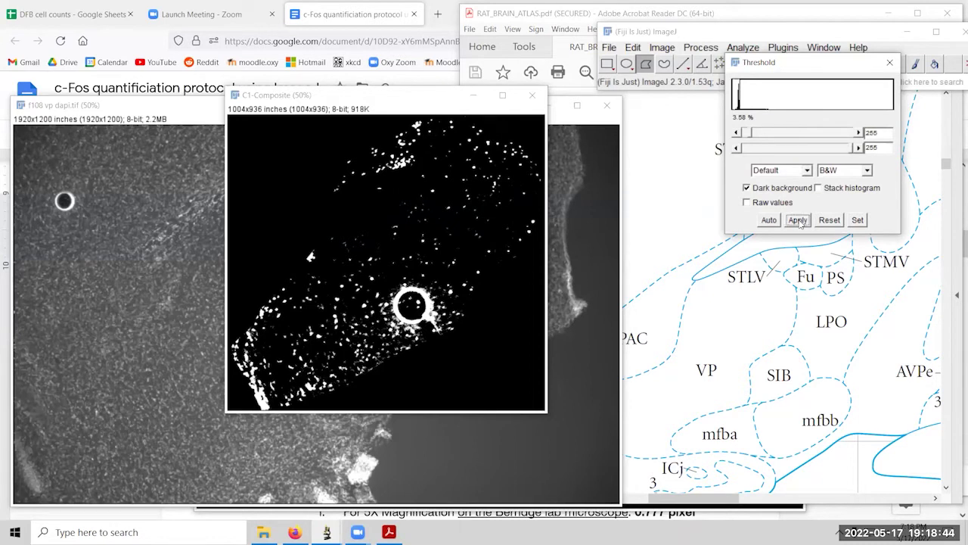
left_click(890, 64)
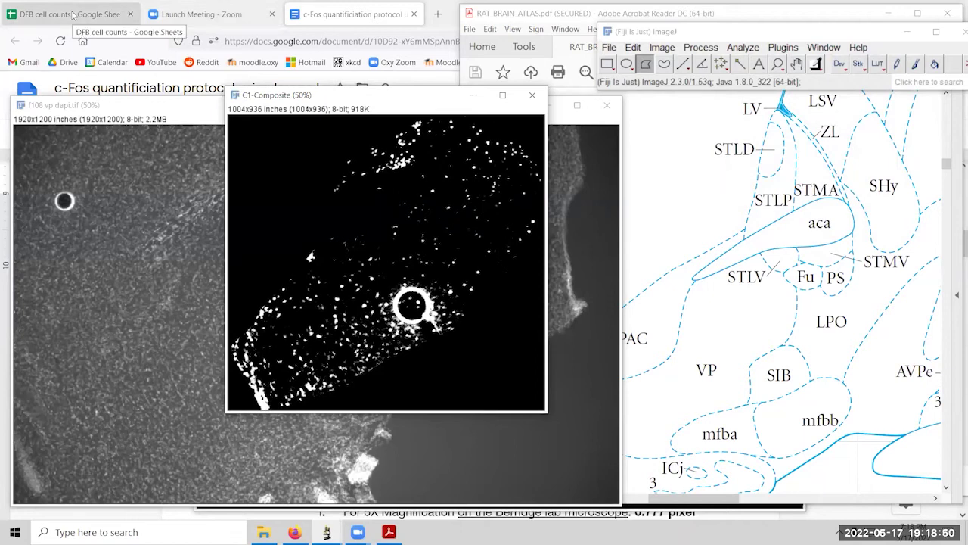
Switch to the DFB cell counts spreadsheet and enter sex f and subject 108 in row 4.
left_click(72, 14)
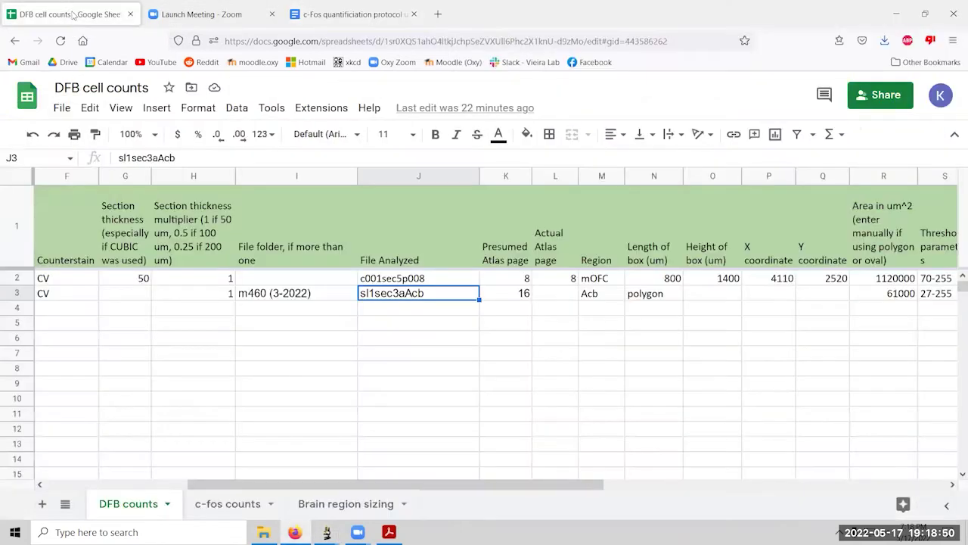
left_click(74, 310)
left_click_drag(381, 484, 102, 480)
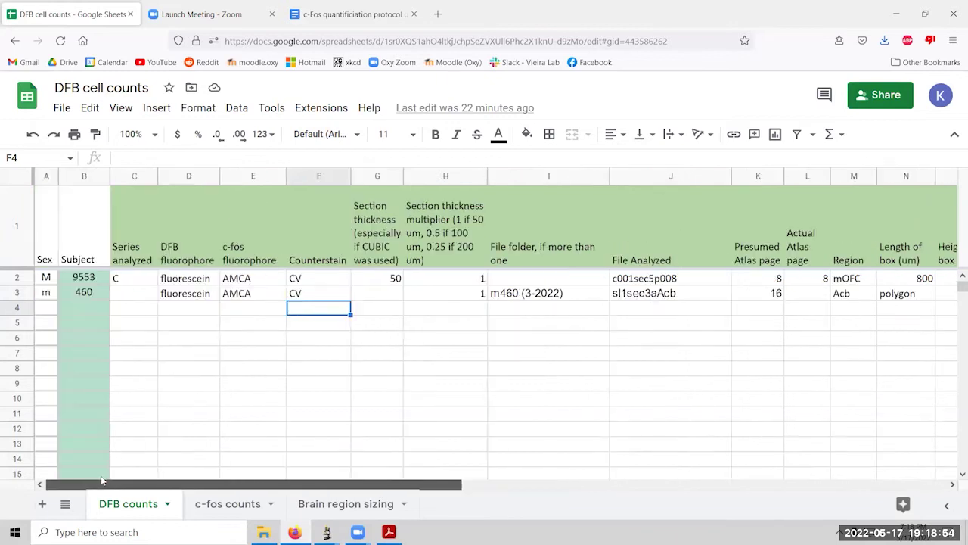
left_click(44, 310)
type("f")
key("Tab")
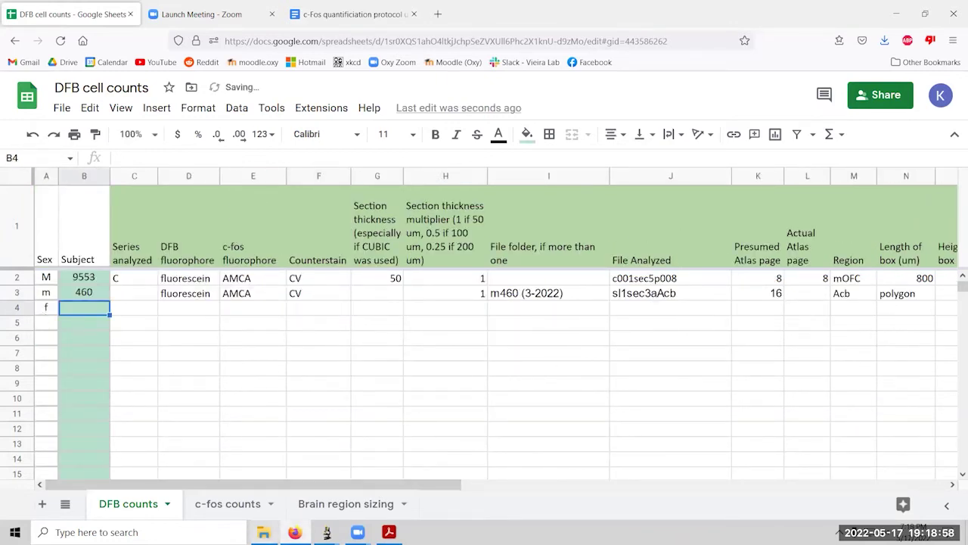
mouse_move(326, 532)
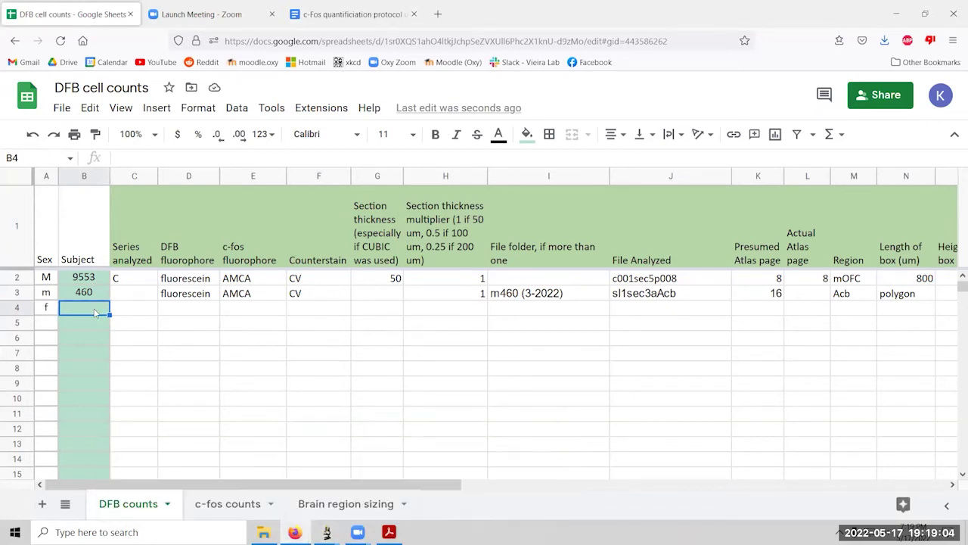
type("108")
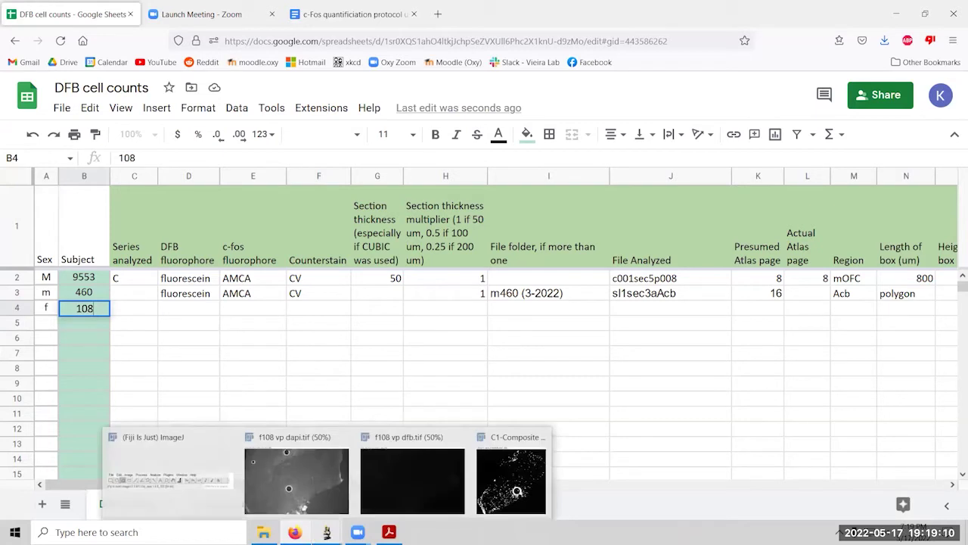
left_click(144, 310)
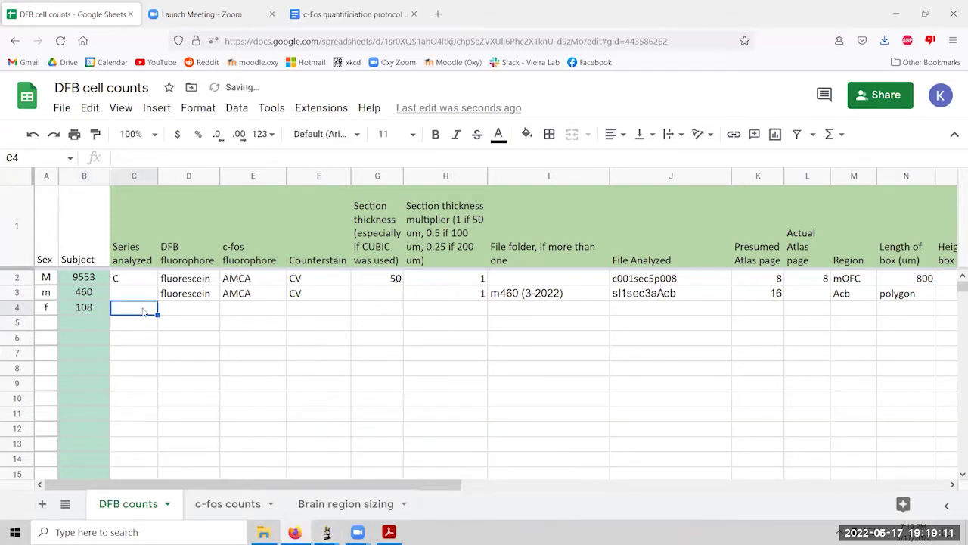
Fill row 4 with DFB fluorophore fluorescein copied from the row above, c-fos fluorophore rhodamine and counterstain dapi.
left_click(181, 311)
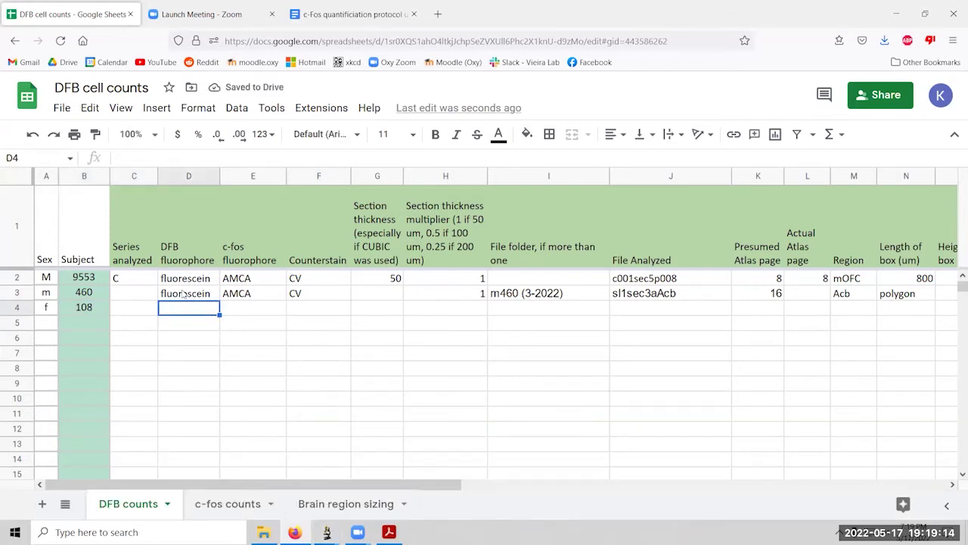
left_click(183, 293)
key("ctrl+c")
key("Down")
key("ctrl+v")
key("Right")
key("Right")
type("dapi")
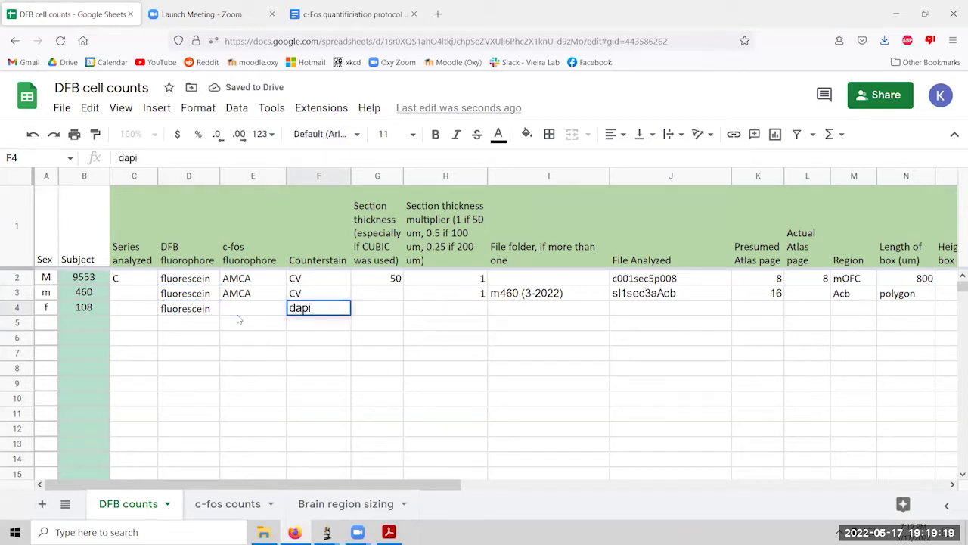
key("Left")
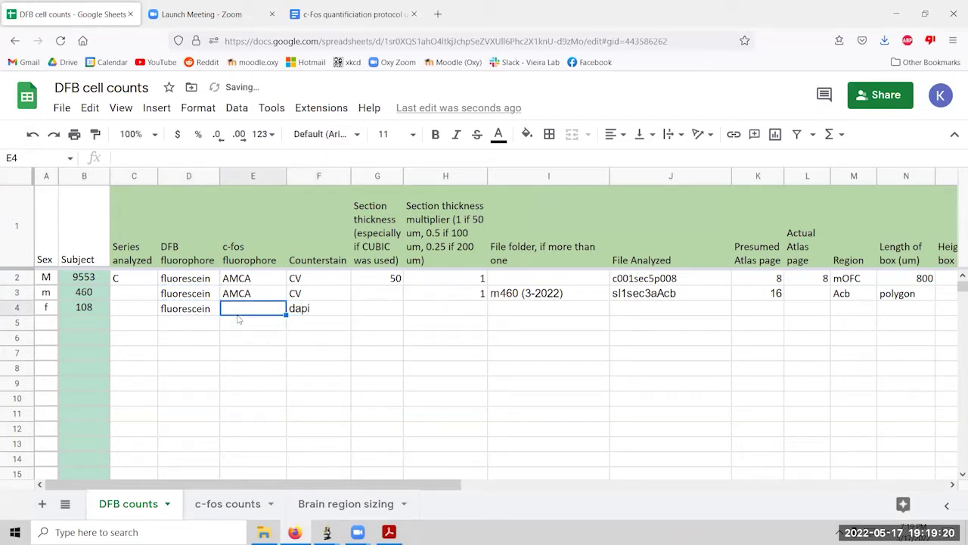
type("rhodap")
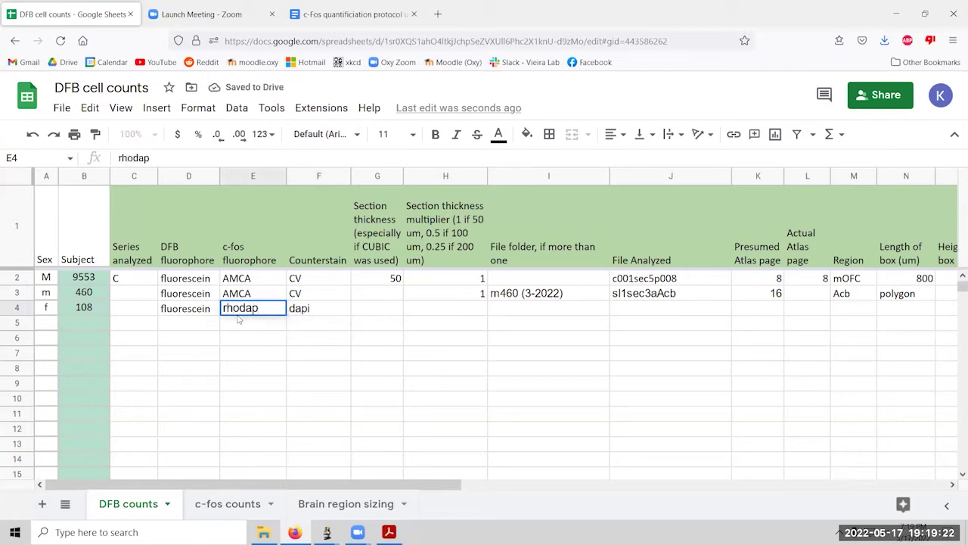
type("mine")
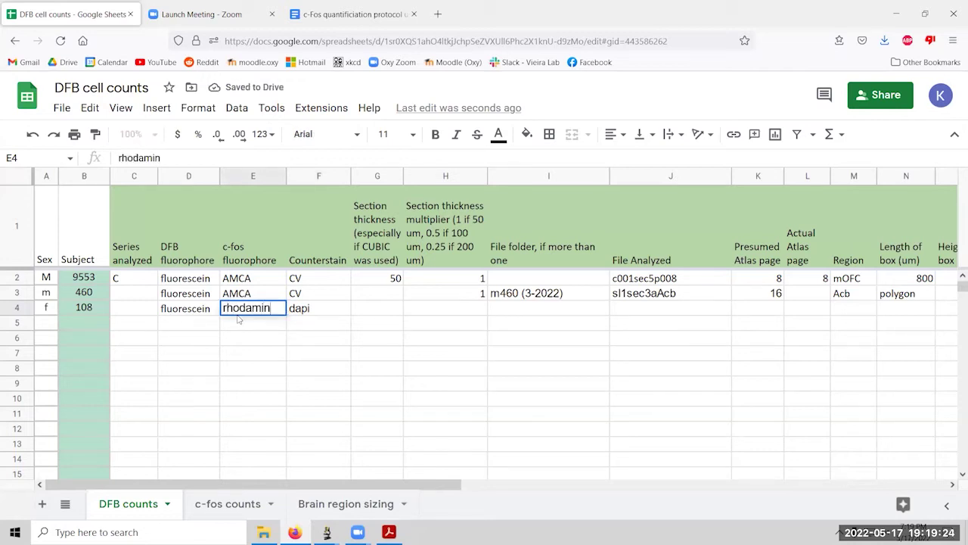
Enter 50 as the section thickness in row 4.
key("Right")
key("Right")
type("50")
key("Right")
key("Right")
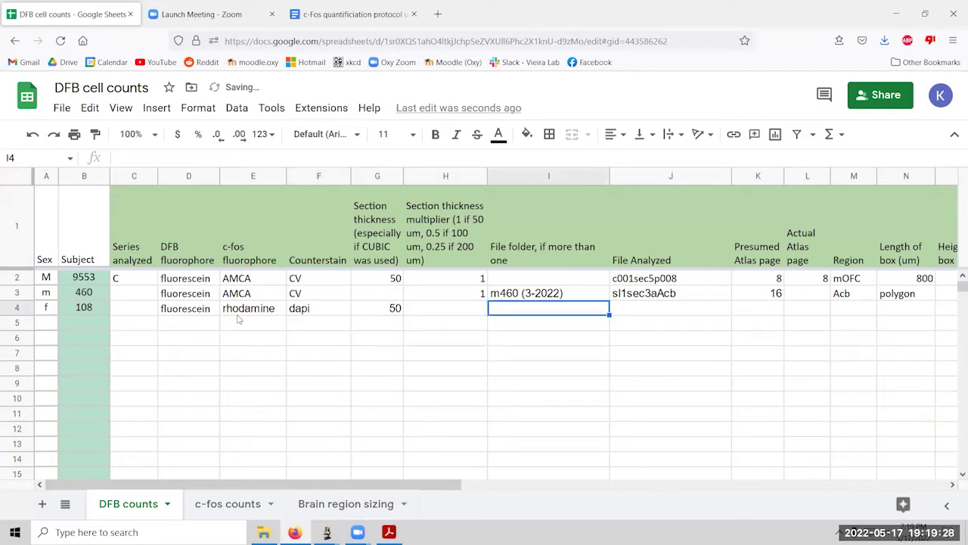
Record the file folder as f108 (8-2021) and the analyzed file as f108 vp in row 4.
type("f")
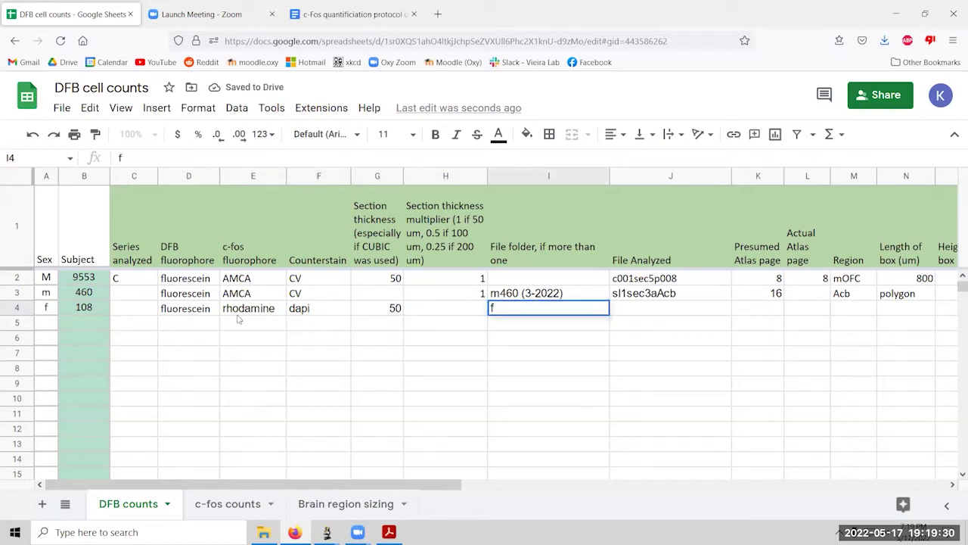
type("108 (")
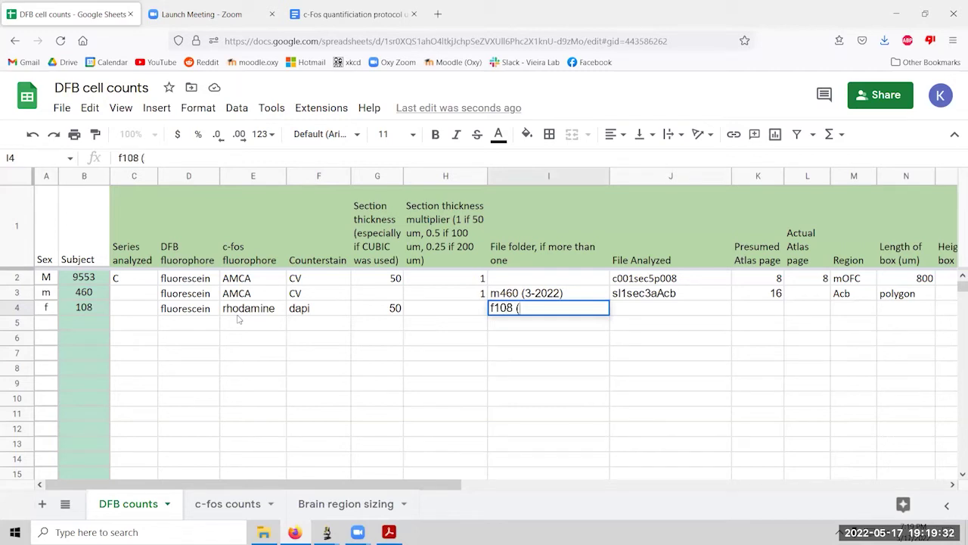
type("8-2021")
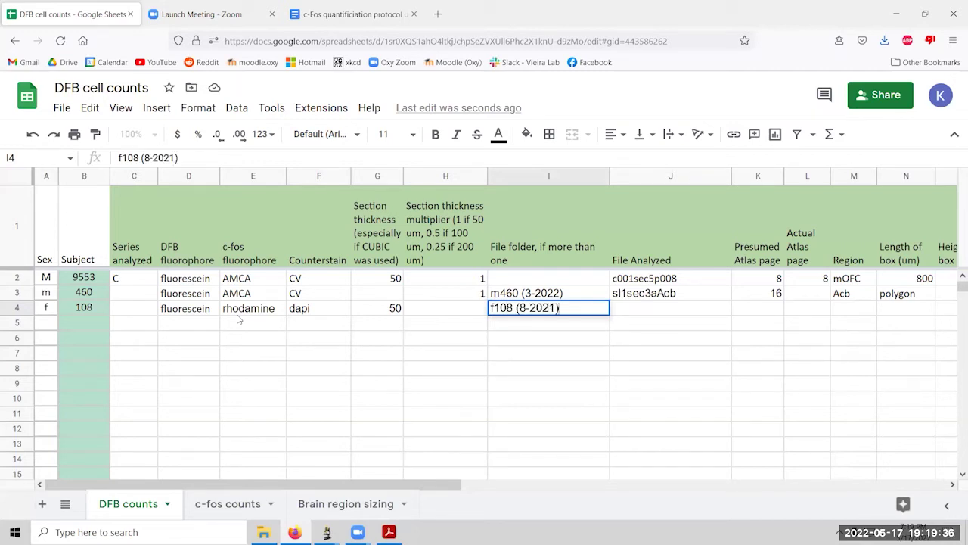
key("Tab")
type("f108 vp")
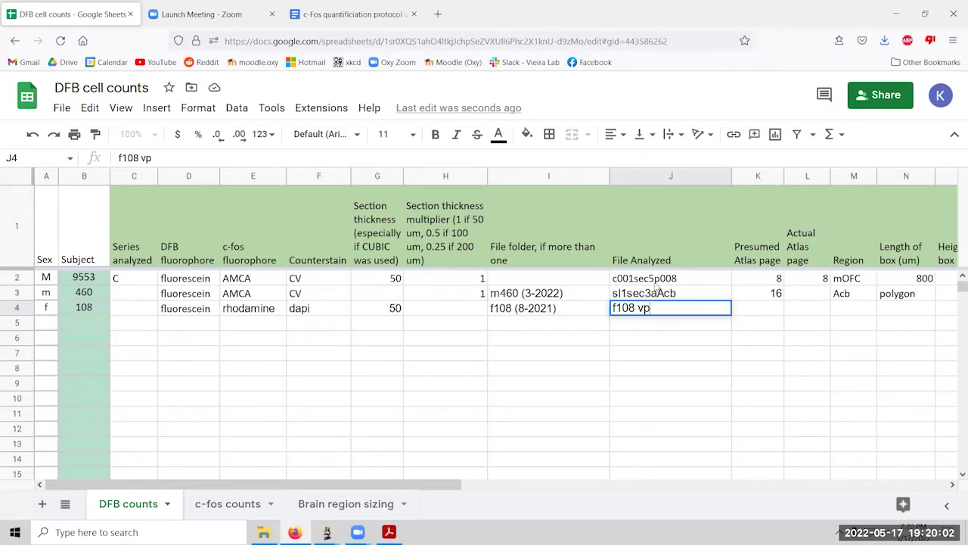
key("Tab")
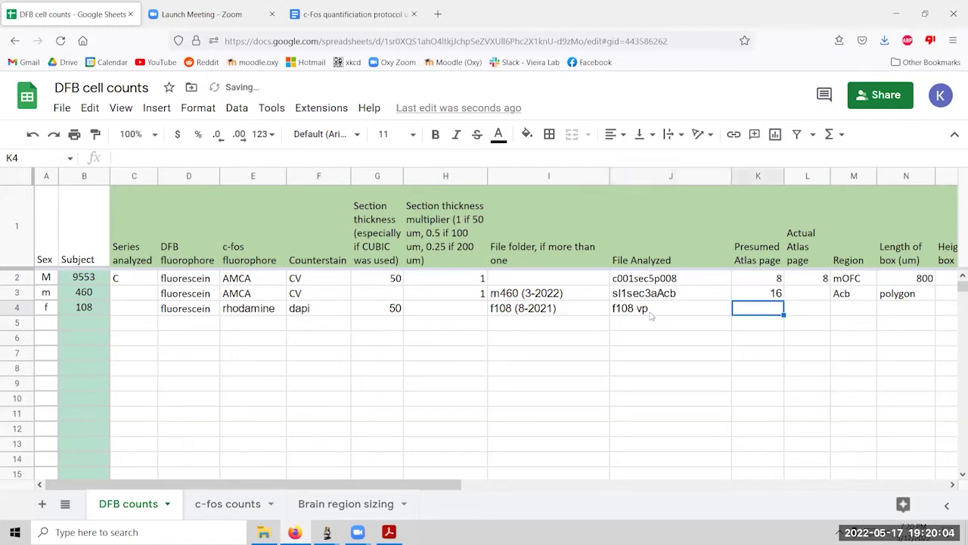
left_click(650, 312)
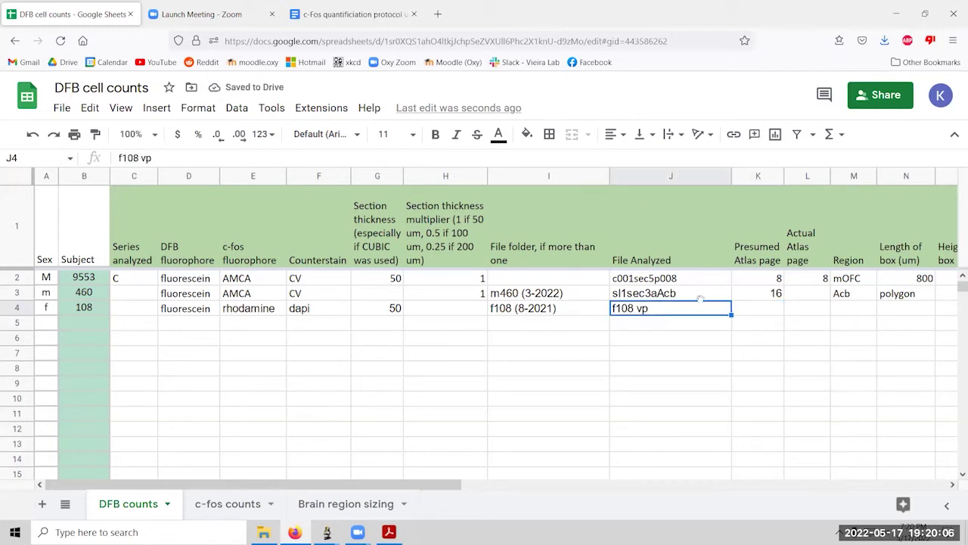
Check the figure number in the rat brain atlas PDF and enter 32 as row 4's actual atlas page.
left_click(751, 313)
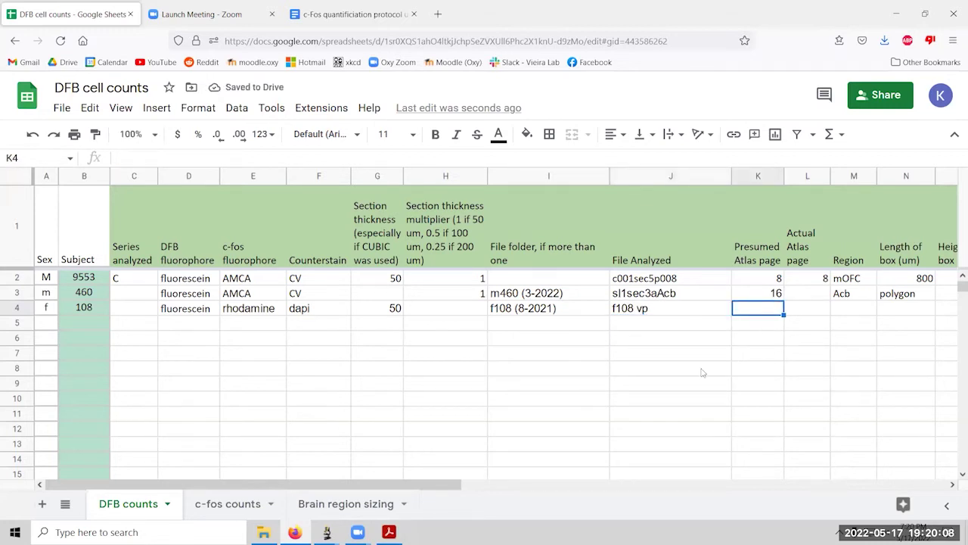
left_click(389, 531)
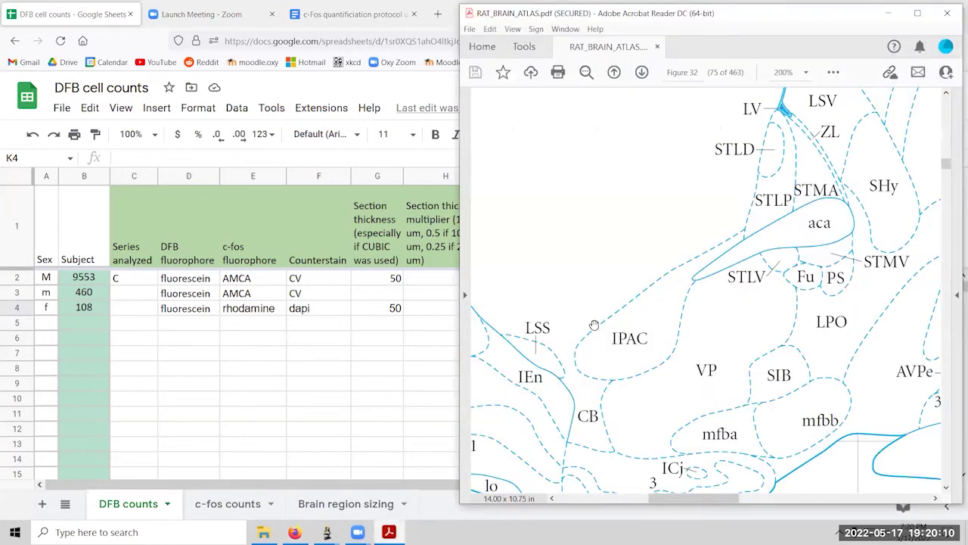
left_click(432, 321)
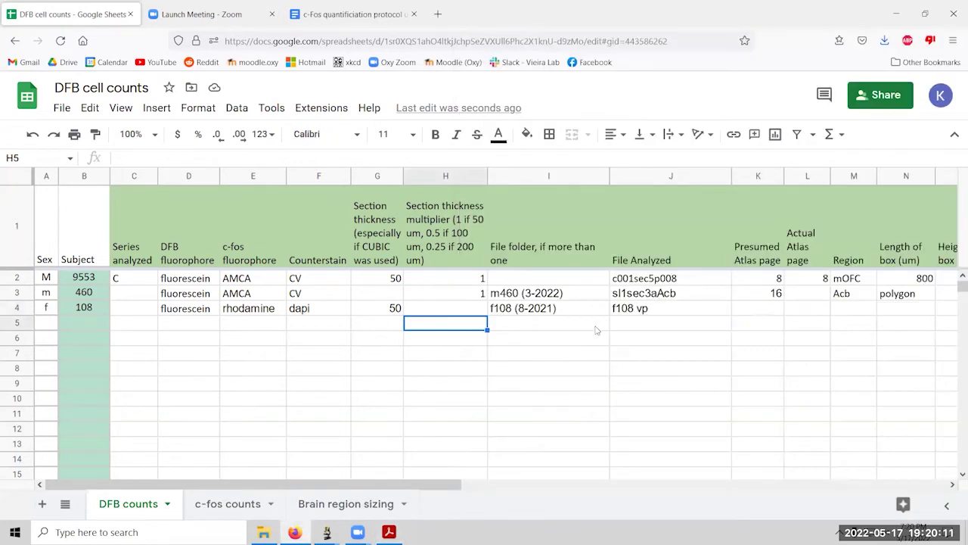
left_click(760, 310)
left_click(813, 316)
type("32")
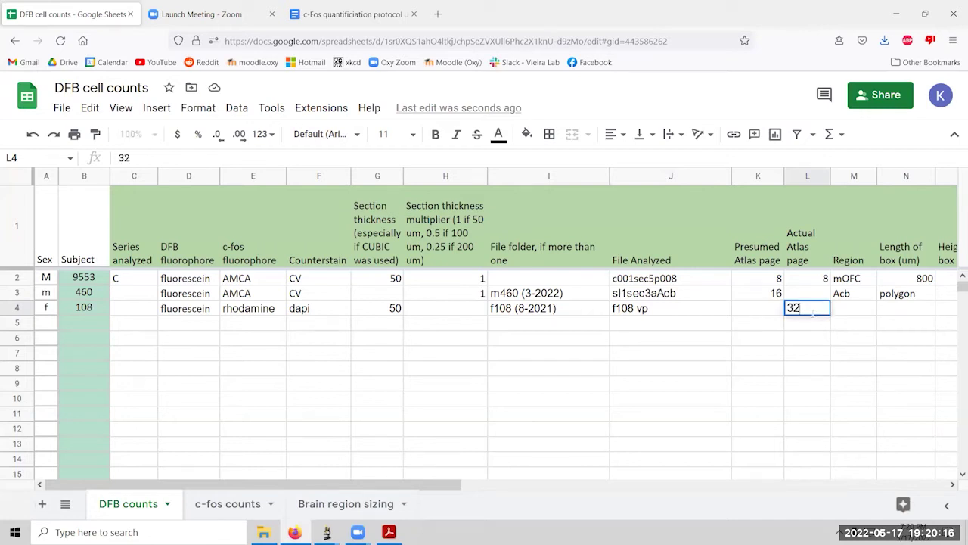
key("Tab")
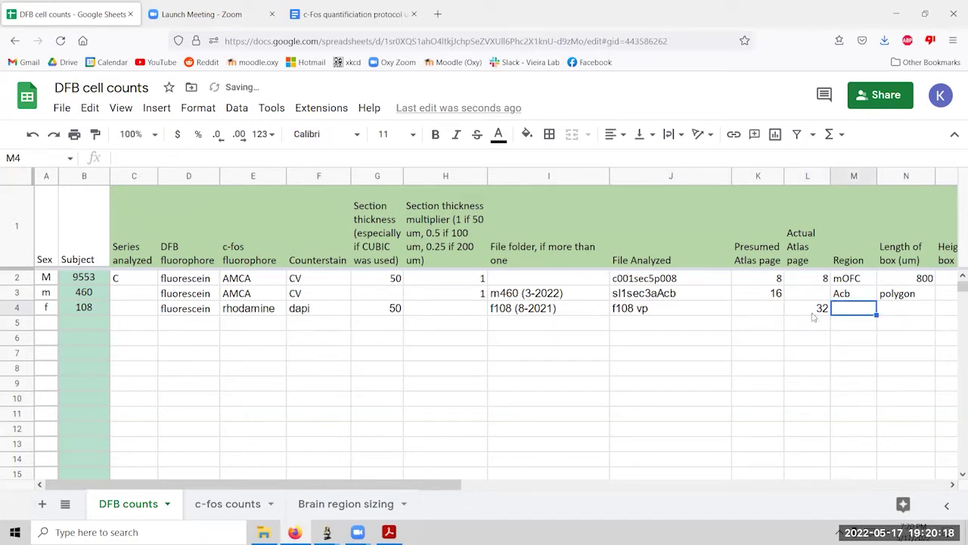
Enter VP as the region and polygon as the length of box in row 4.
type("VP")
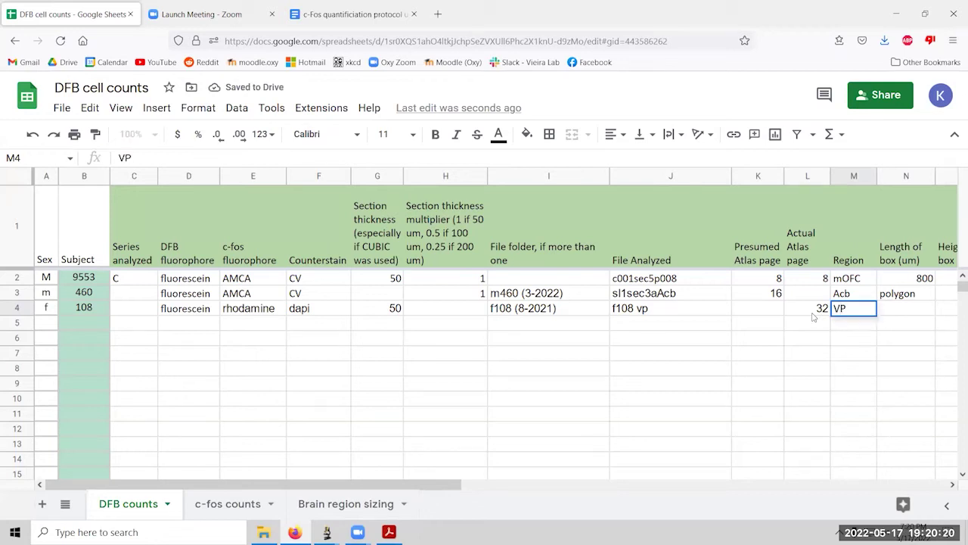
key("Tab")
type("polygo")
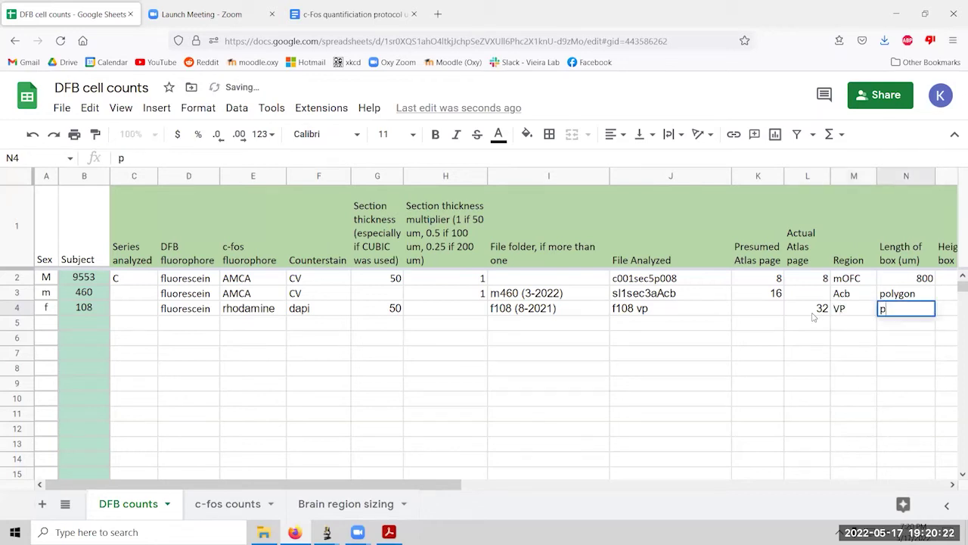
key("Tab")
key("Tab")
key("Tab")
key("Tab")
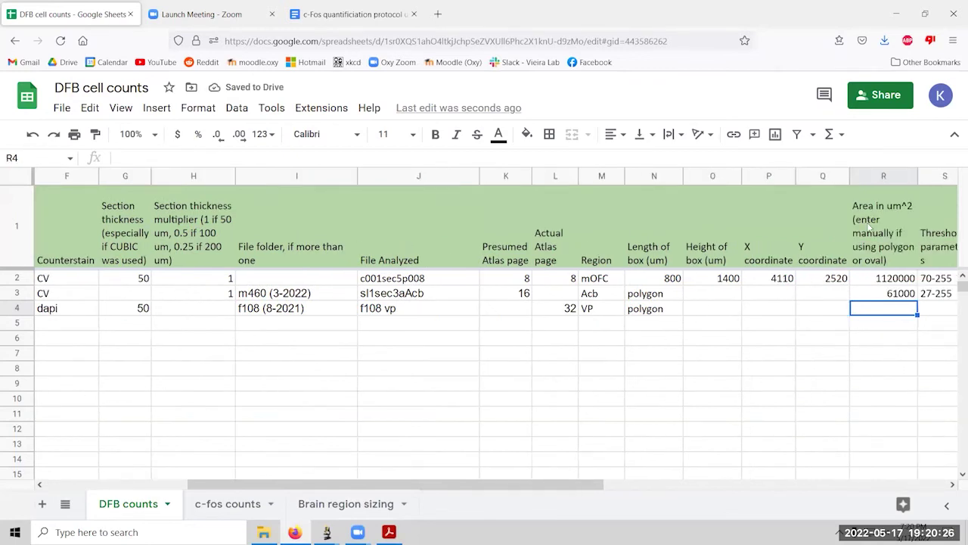
Enter 12-255 as the threshold parameters in row 4.
left_click_drag(582, 489, 738, 489)
left_click(737, 310)
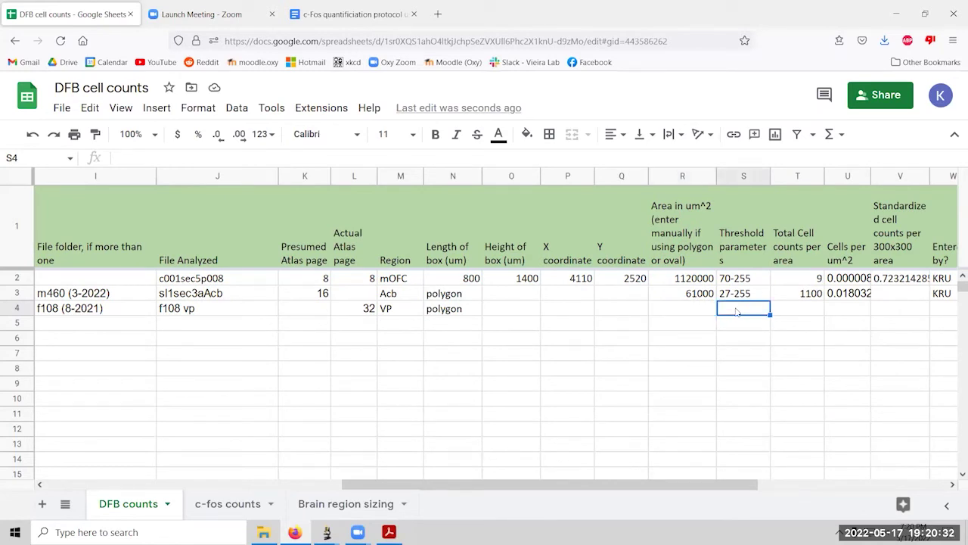
type("12")
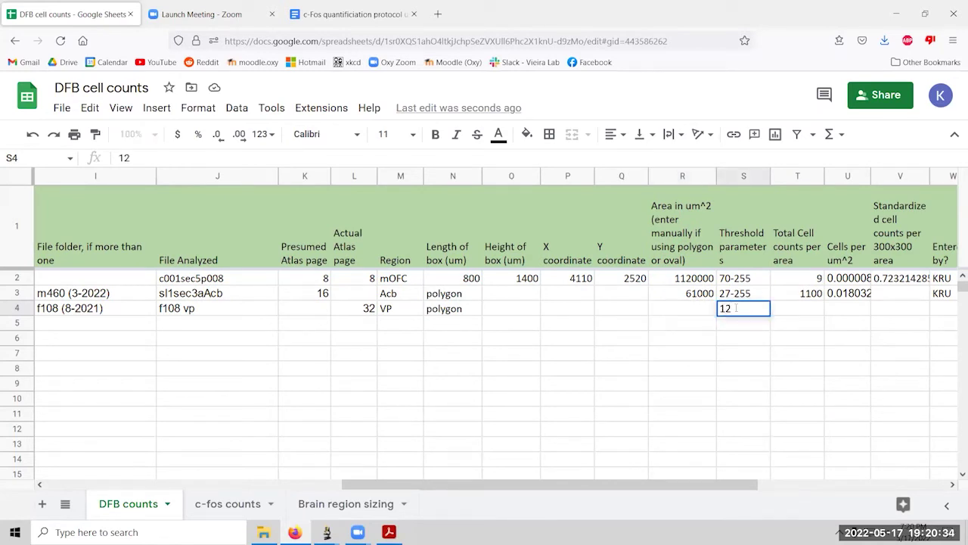
type("-255")
key("Tab")
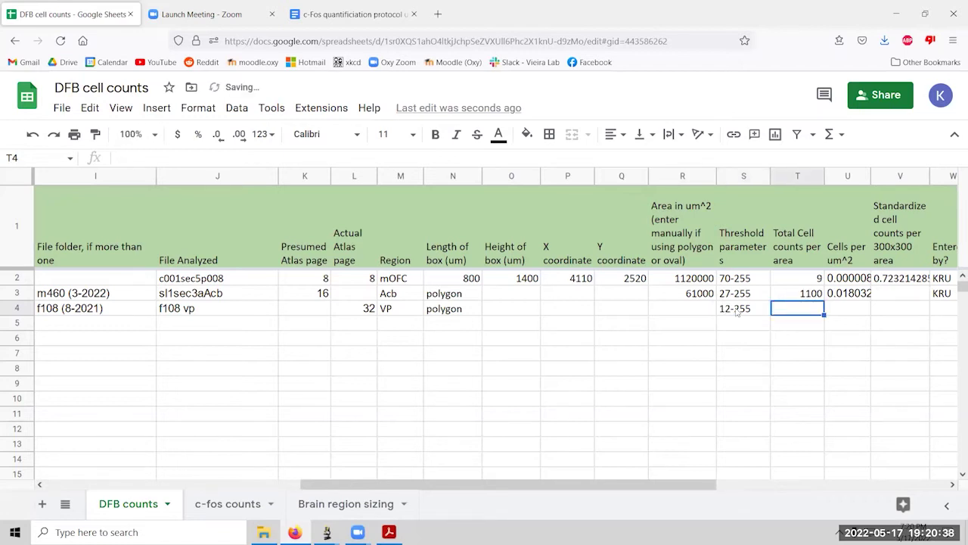
Fill in the analyst's initials under Entered by in row 4 and return to the total cell counts cell.
key("Right")
key("Right")
key("Right")
key("Up")
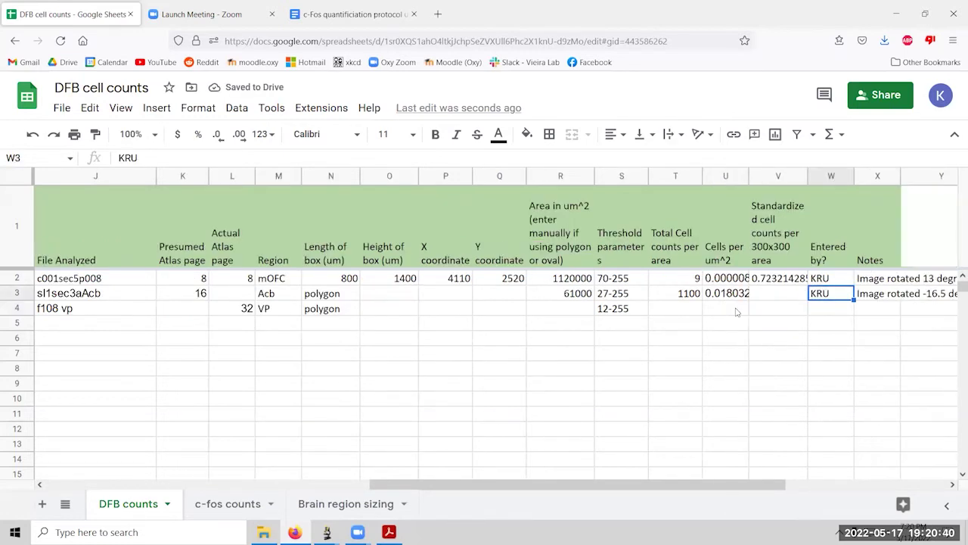
key("Down")
type("KRU")
key("Left")
key("Left")
key("Left")
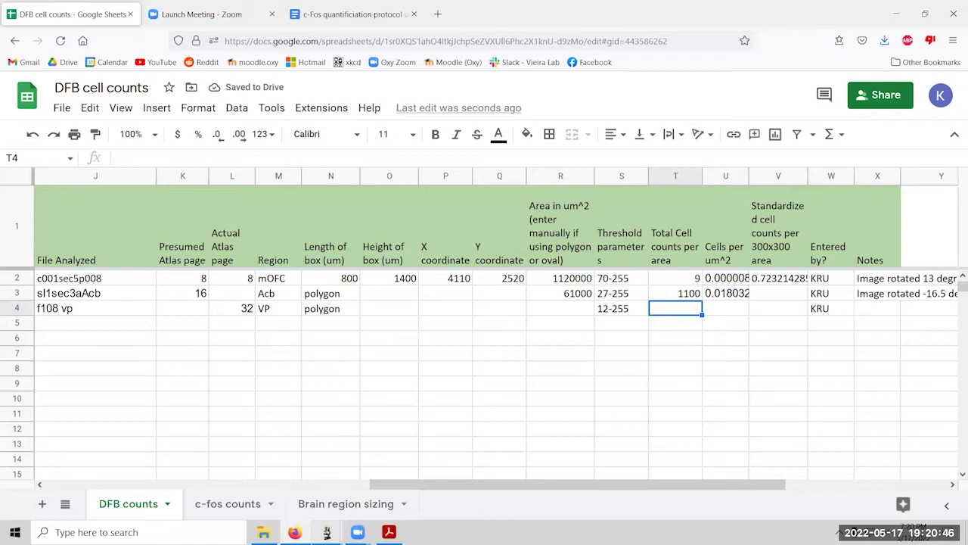
Look up the distance-in-pixels values and scale settings in step 4 of the c-Fos quantification protocol document.
mouse_move(327, 532)
left_click(478, 476)
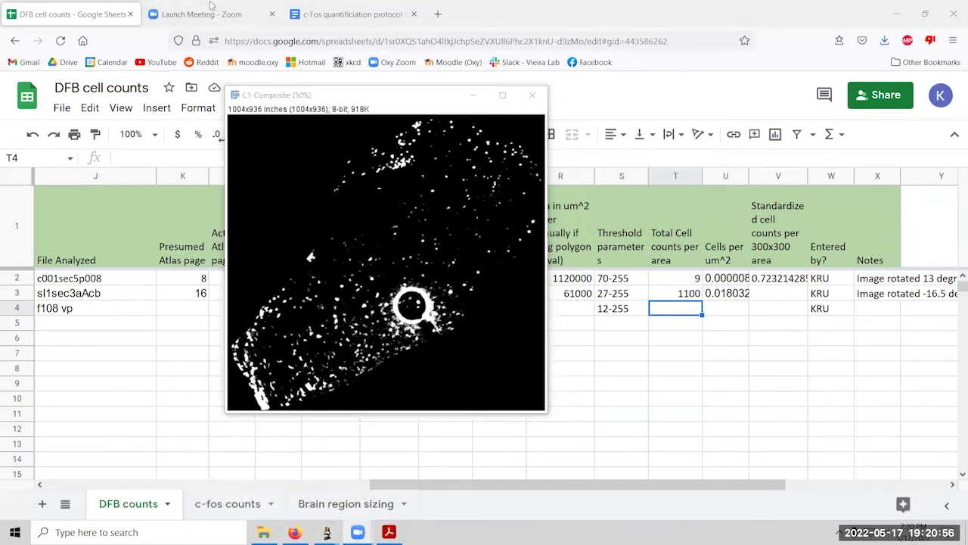
left_click(348, 14)
scroll(421, 320, "down", 3)
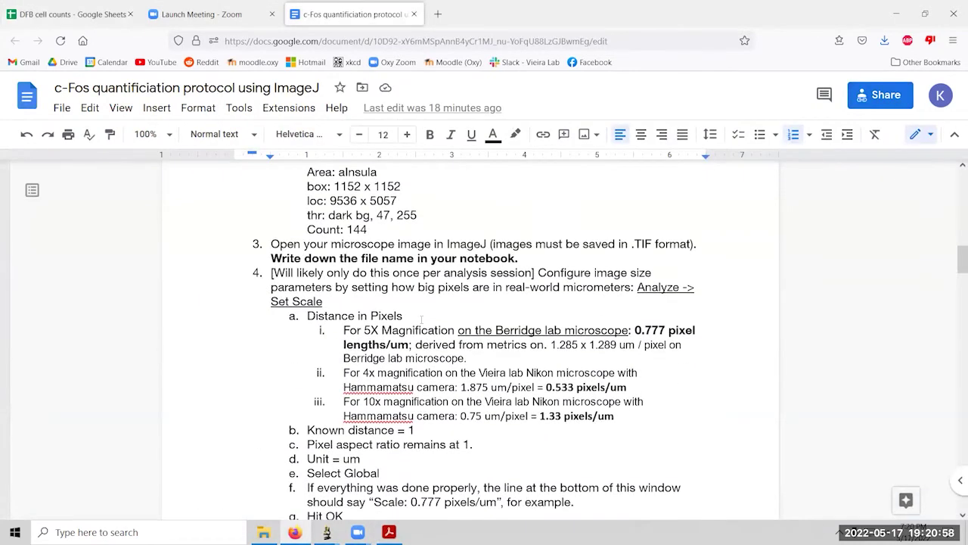
scroll(421, 320, "down", 1)
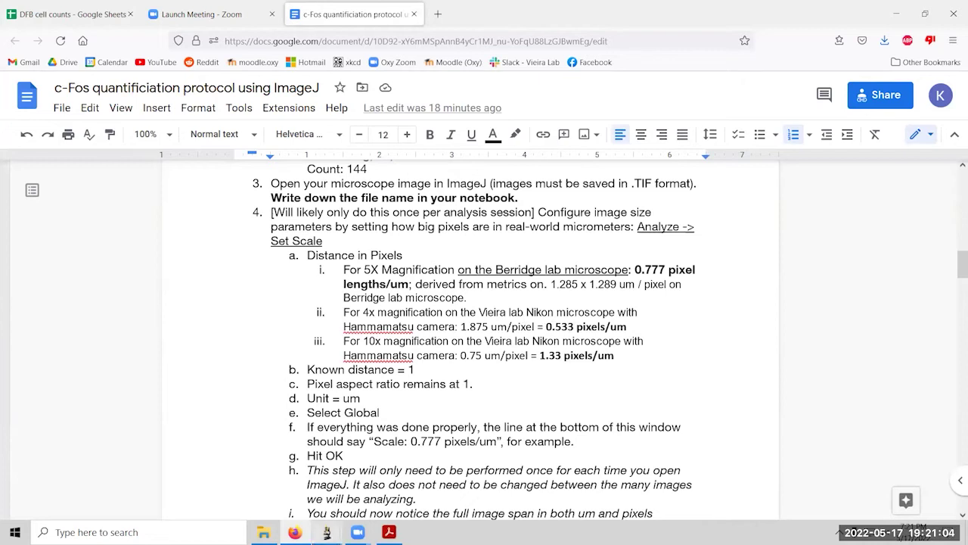
Set the scale of the composite image in Fiji to 0.533 pixels per 1 um and apply it globally.
mouse_move(327, 532)
left_click(162, 473)
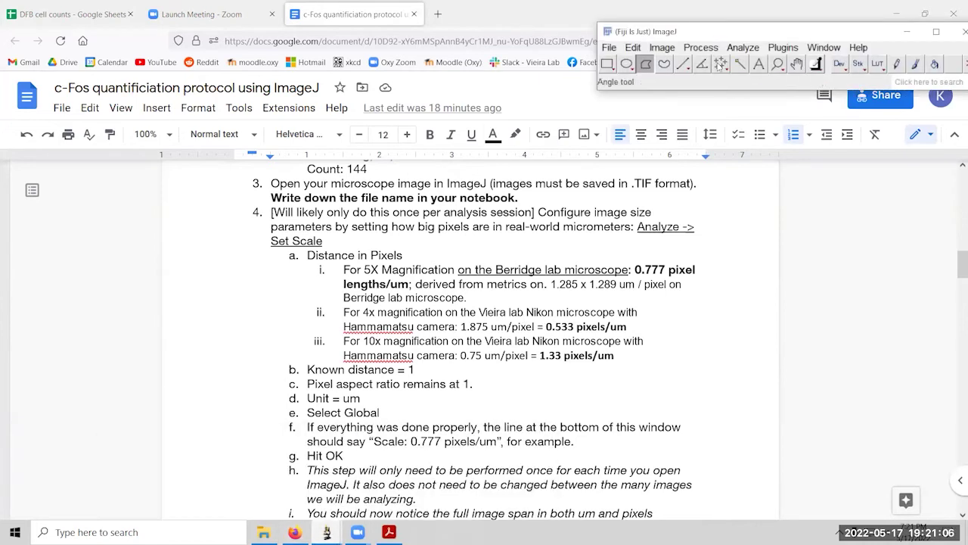
left_click(743, 47)
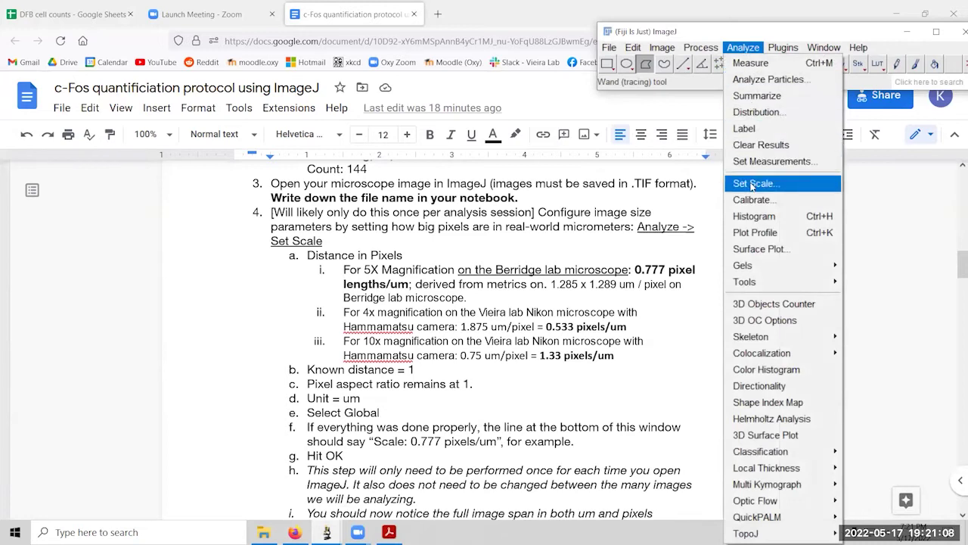
left_click(753, 184)
type("5")
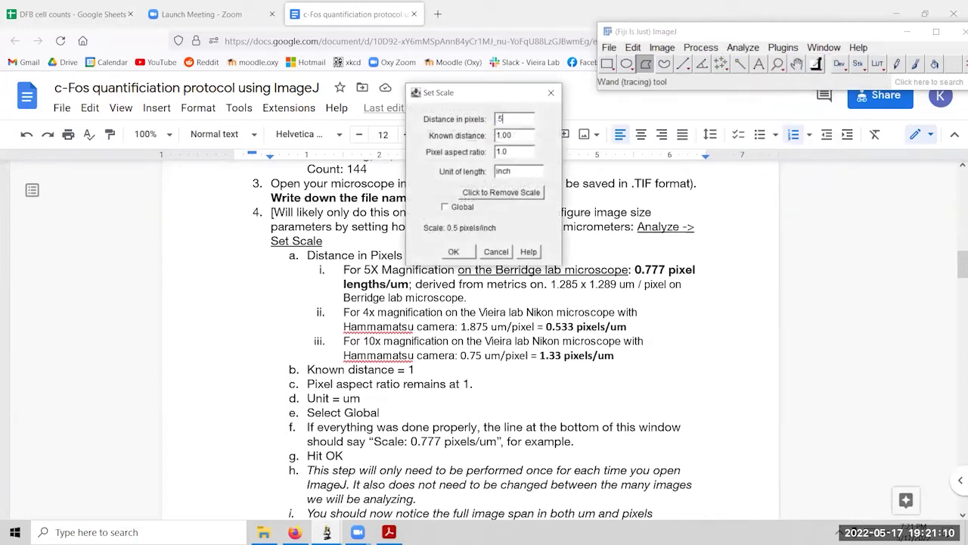
type("330.533")
key("Tab")
key("Tab")
key("Tab")
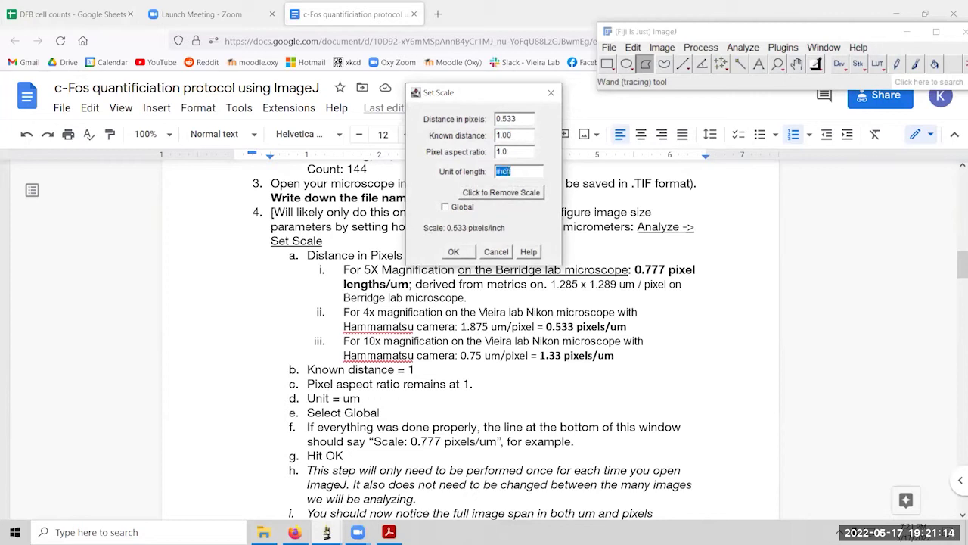
type("um")
left_click(465, 209)
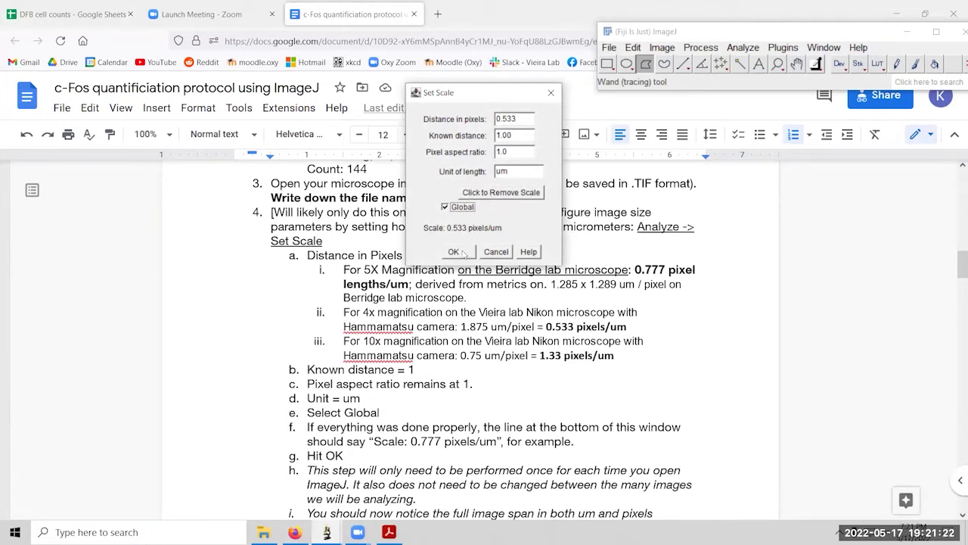
left_click(454, 252)
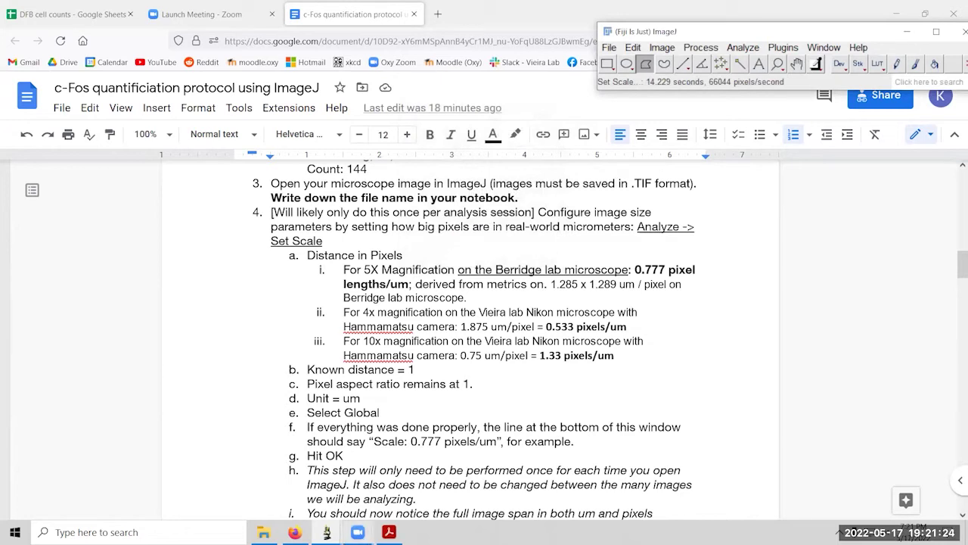
Compare the thresholded composite image with the VP region on Figure 32 of the rat brain atlas PDF.
mouse_move(327, 532)
left_click(511, 478)
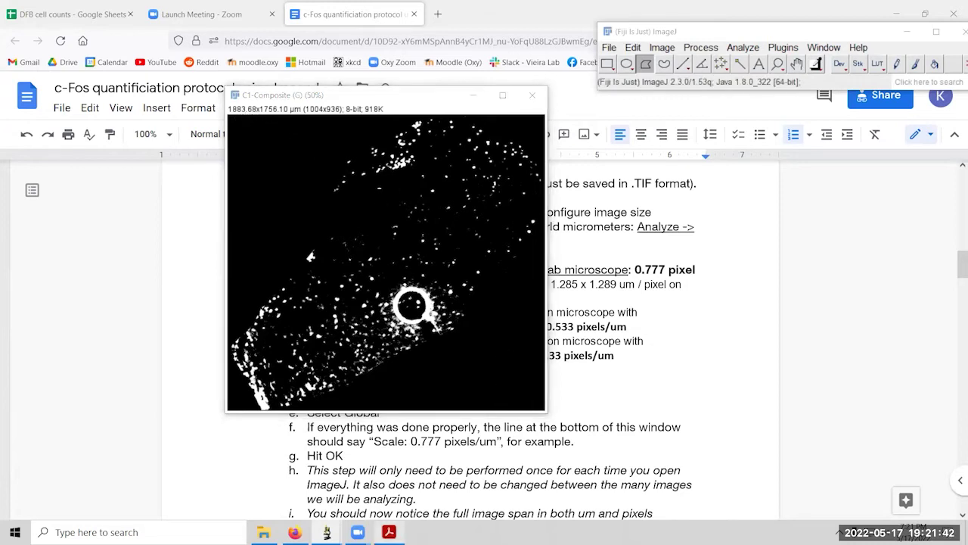
left_click(389, 531)
scroll(614, 376, "down", 3)
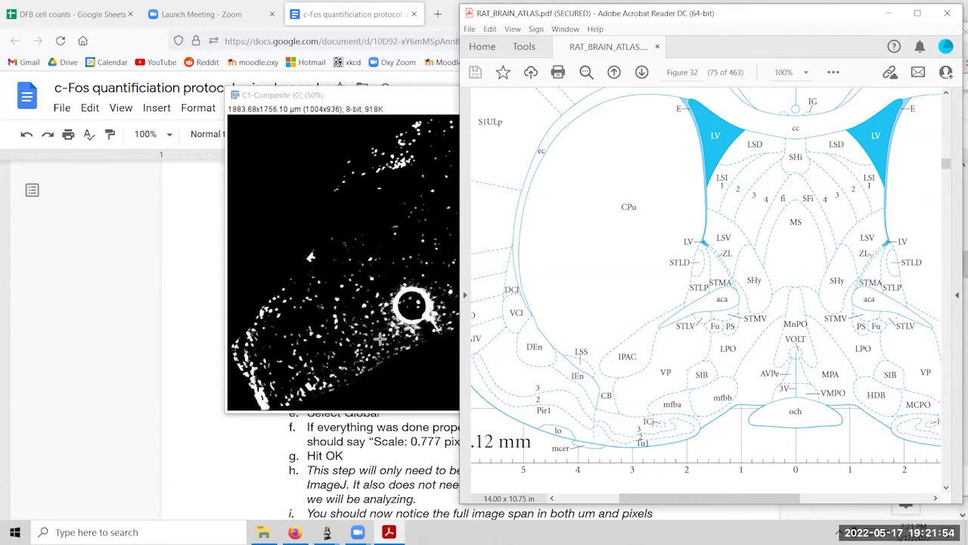
left_click(349, 100)
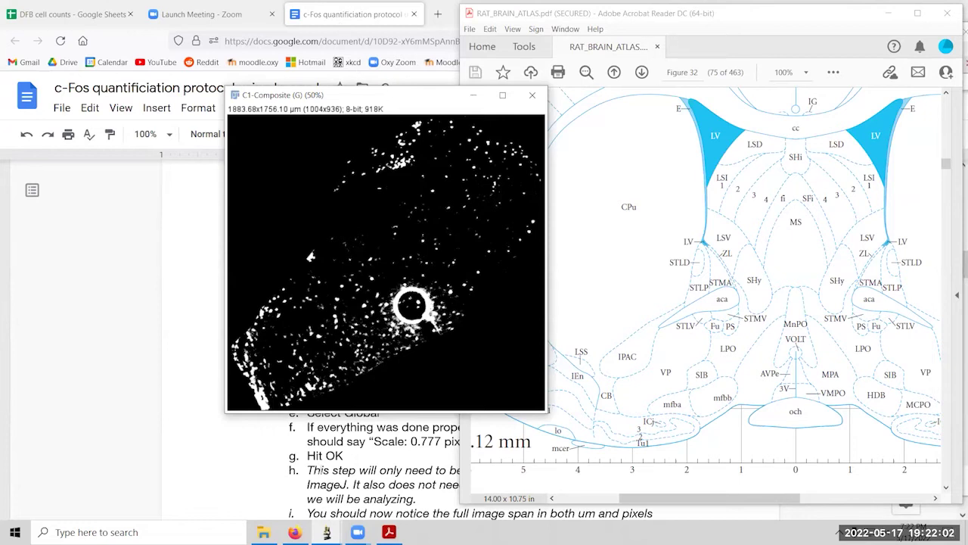
Configure Analyze Particles in Fiji for outlines, circularity 0.30-1.00 and a size of 20-200 µm^2.
mouse_move(326, 532)
left_click(498, 474)
mouse_move(327, 532)
left_click(192, 493)
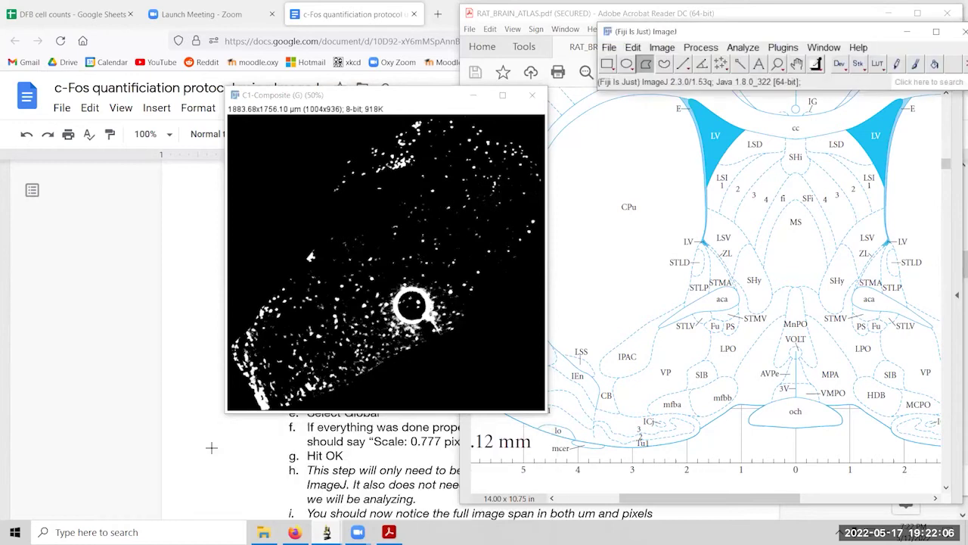
left_click(743, 48)
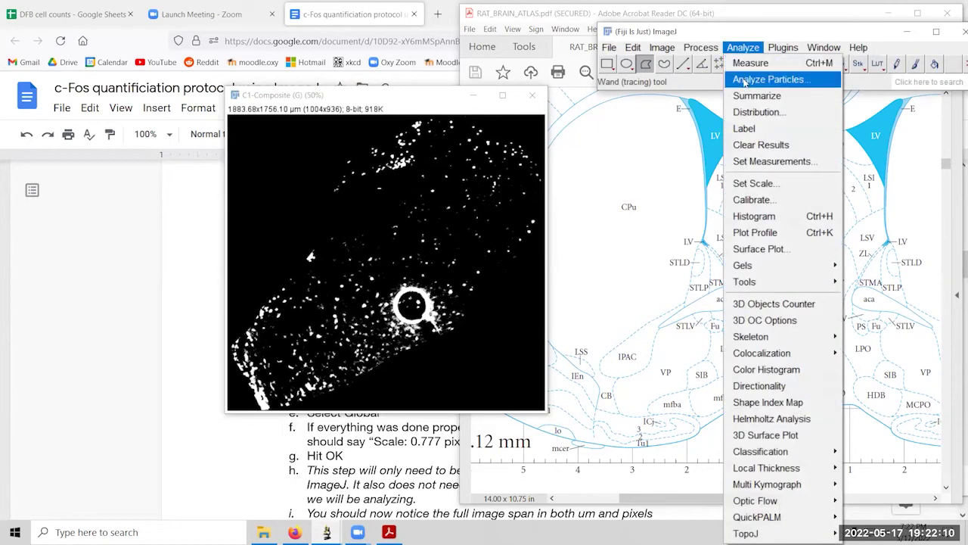
left_click(765, 79)
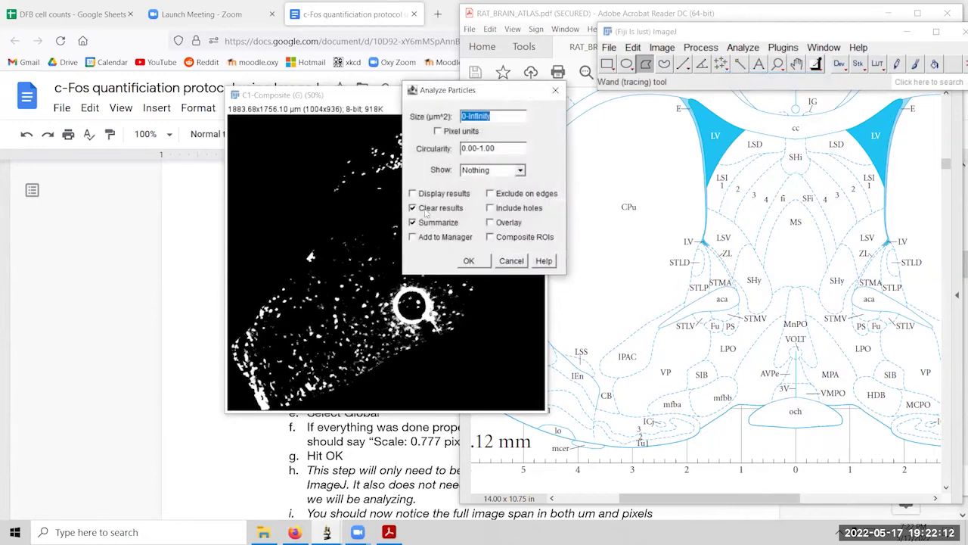
left_click(500, 171)
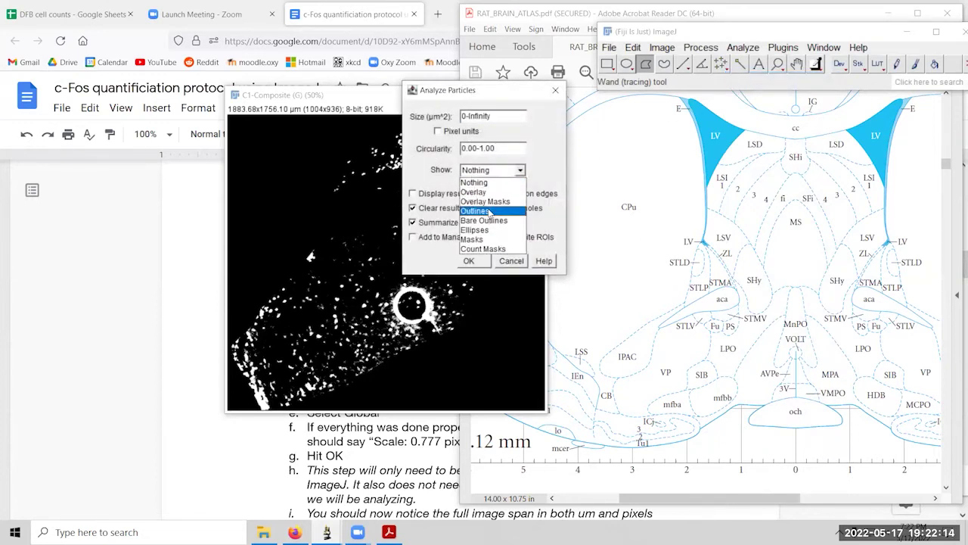
left_click(490, 212)
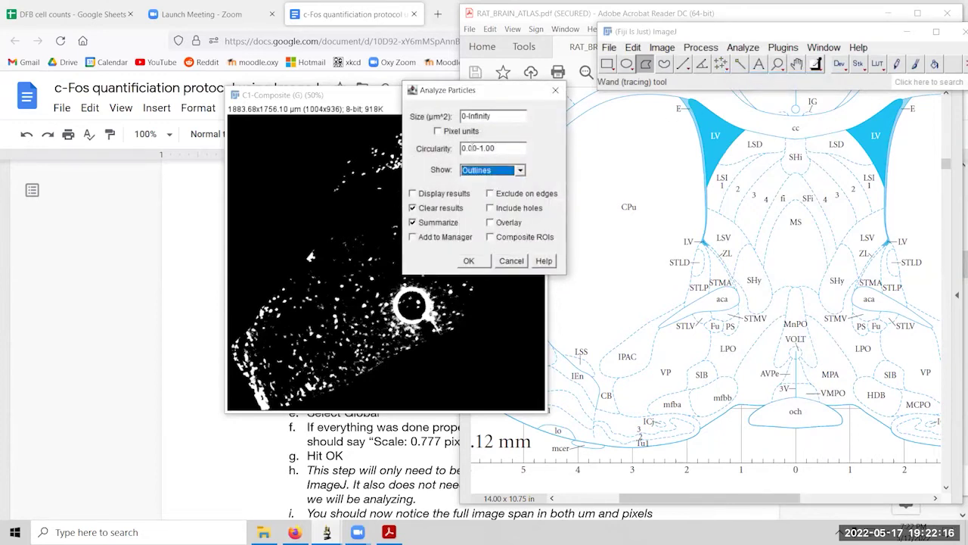
double_click(469, 148)
left_click(475, 148)
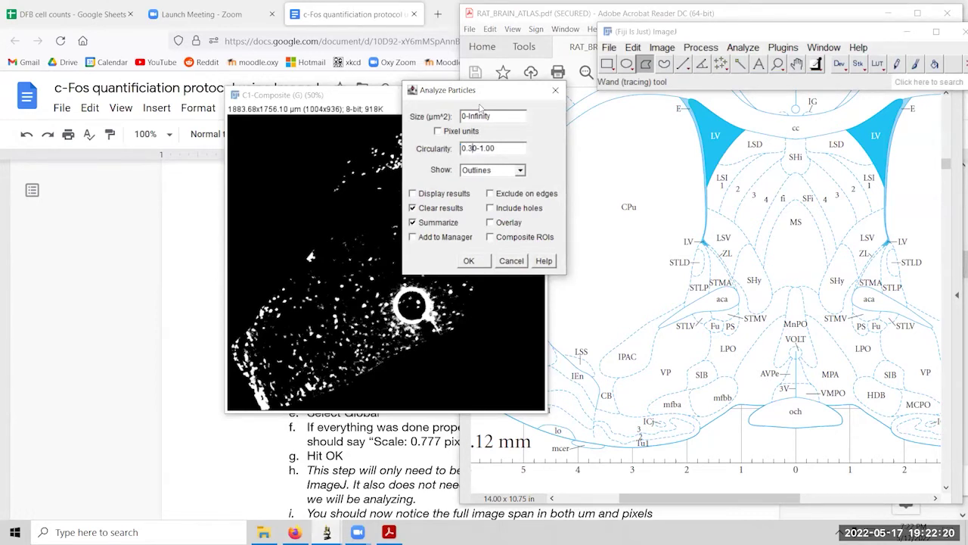
left_click_drag(463, 115, 536, 132)
type("20-200")
Check the recommended particle size and circularity ranges in step 12 of the c-Fos protocol document.
left_click(196, 443)
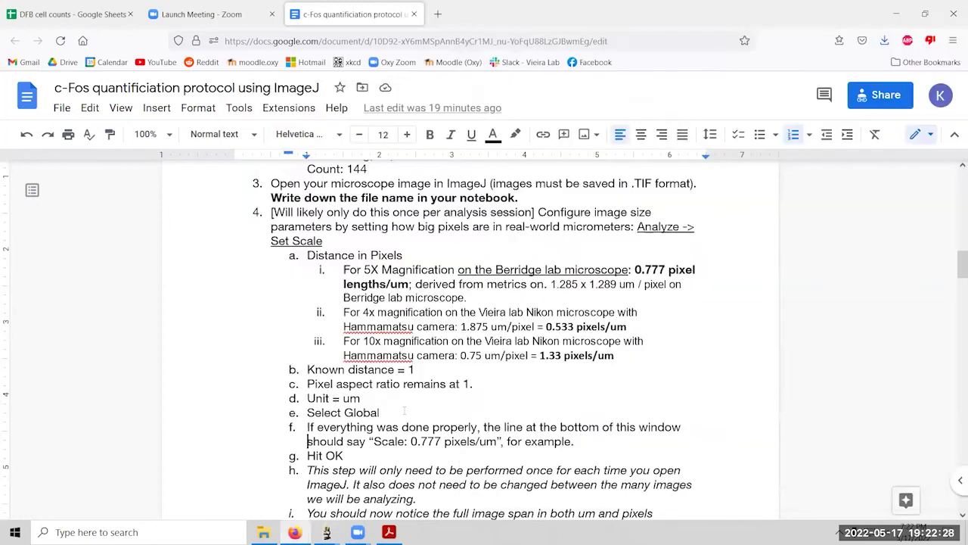
scroll(438, 412, "down", 10)
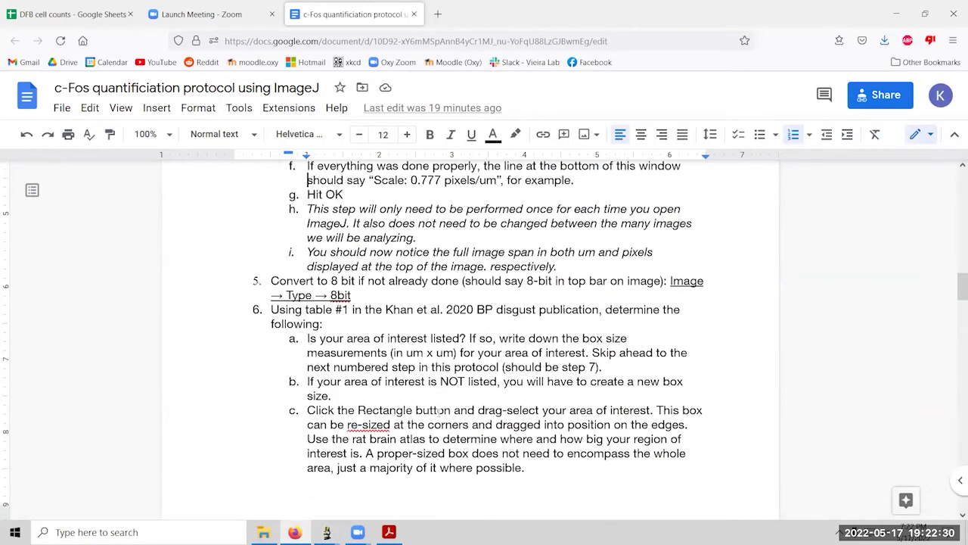
scroll(439, 414, "down", 10)
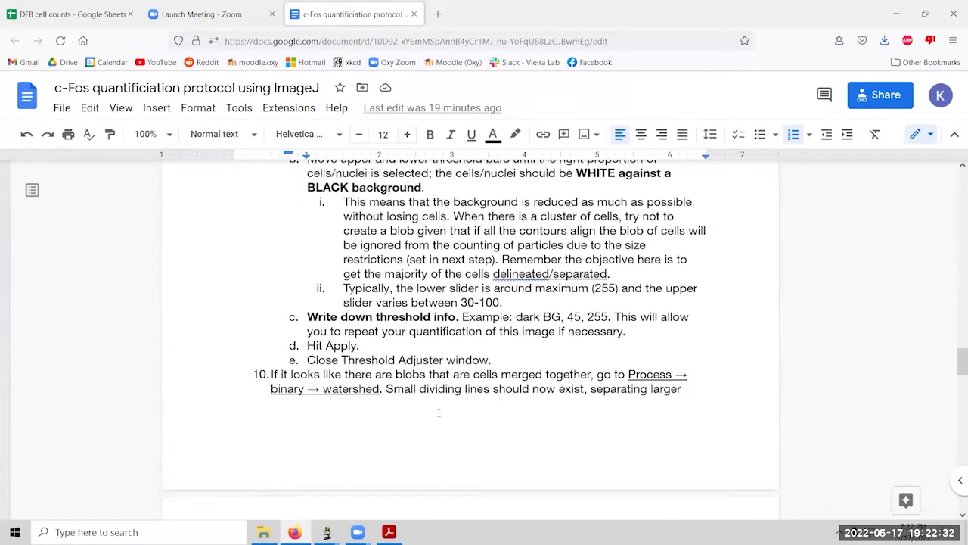
scroll(438, 412, "down", 7)
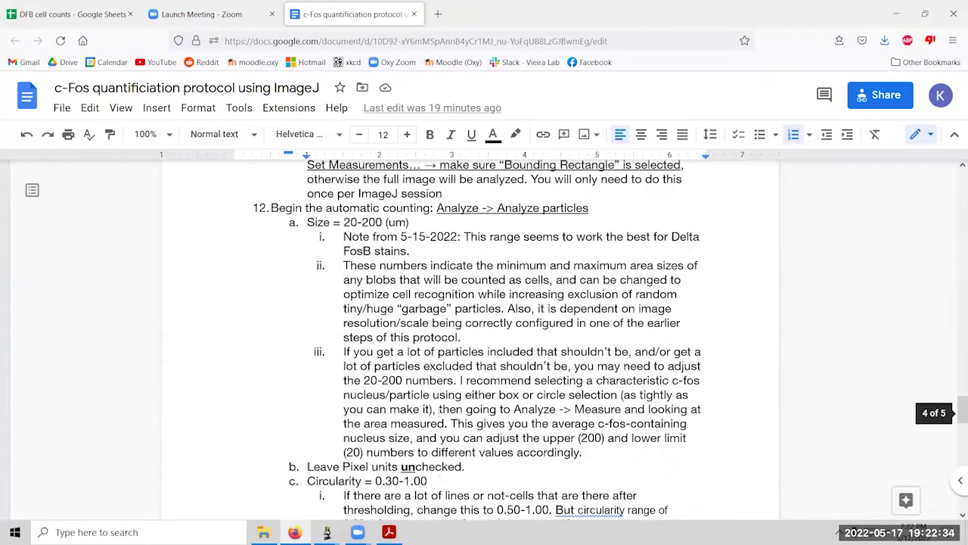
scroll(438, 412, "up", 2)
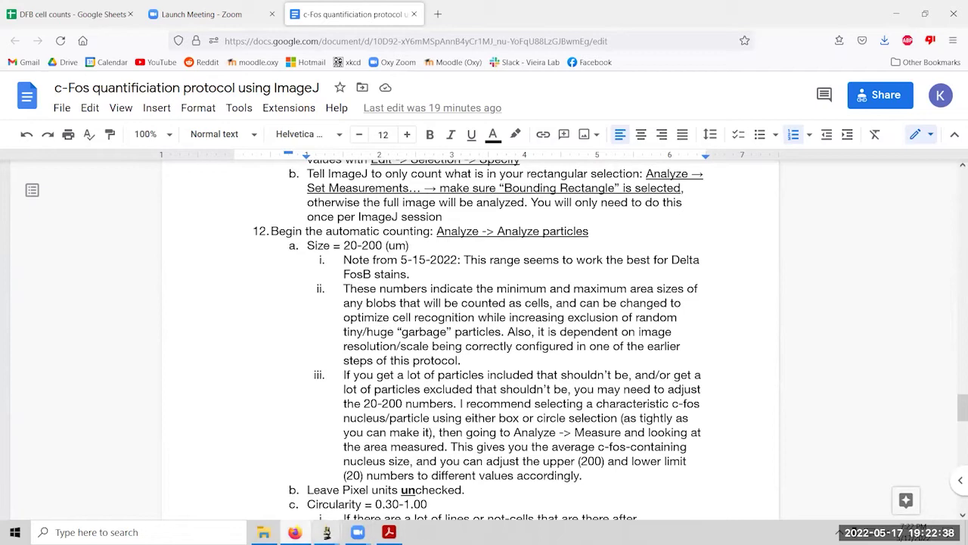
Run the particle analysis and arrange the outline drawing beside the thresholded composite image, keeping the summary values readable.
mouse_move(327, 529)
left_click(539, 476)
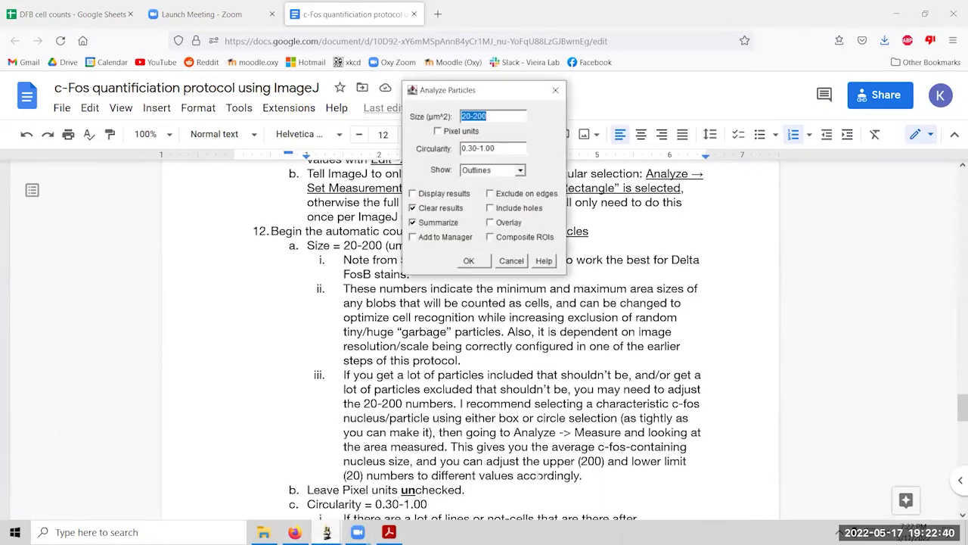
left_click(469, 260)
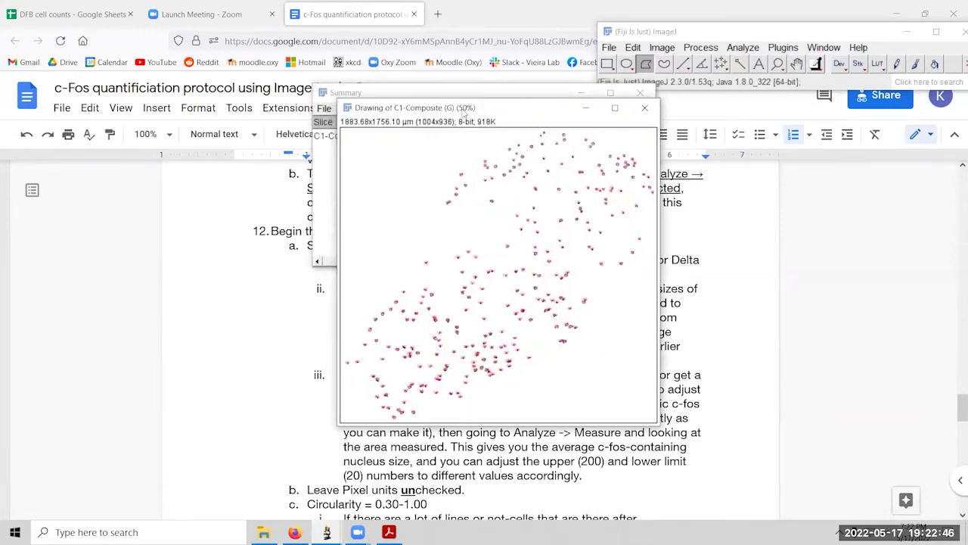
left_click_drag(463, 109, 774, 154)
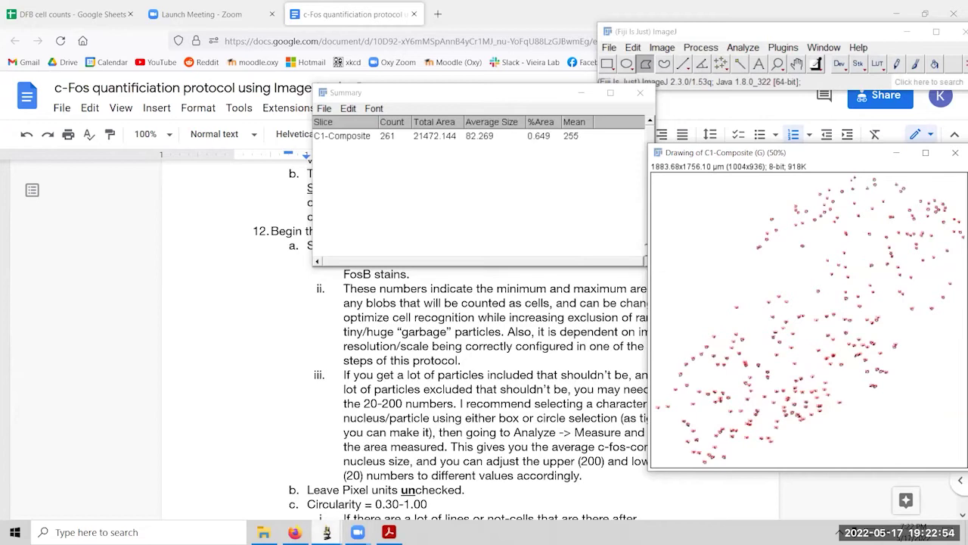
mouse_move(332, 529)
left_click(408, 476)
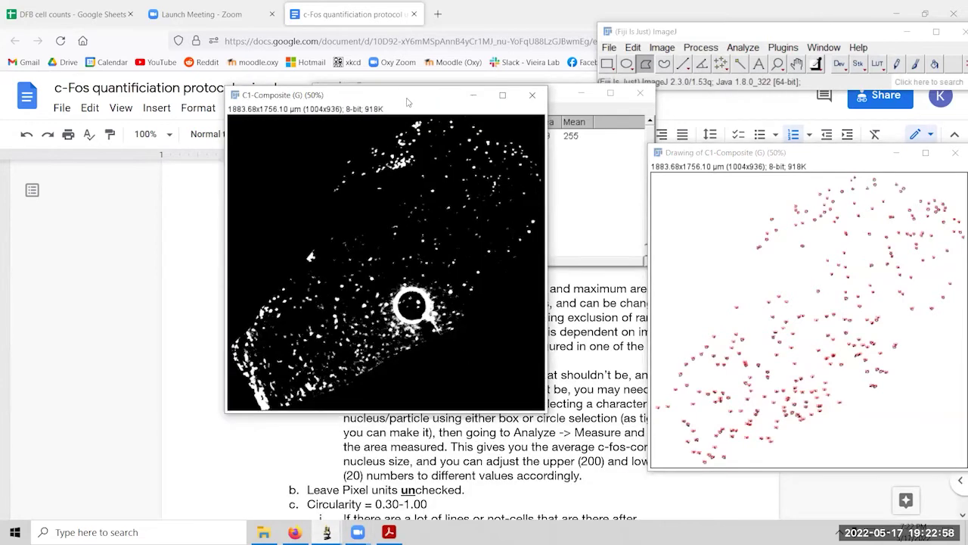
left_click_drag(407, 102, 494, 161)
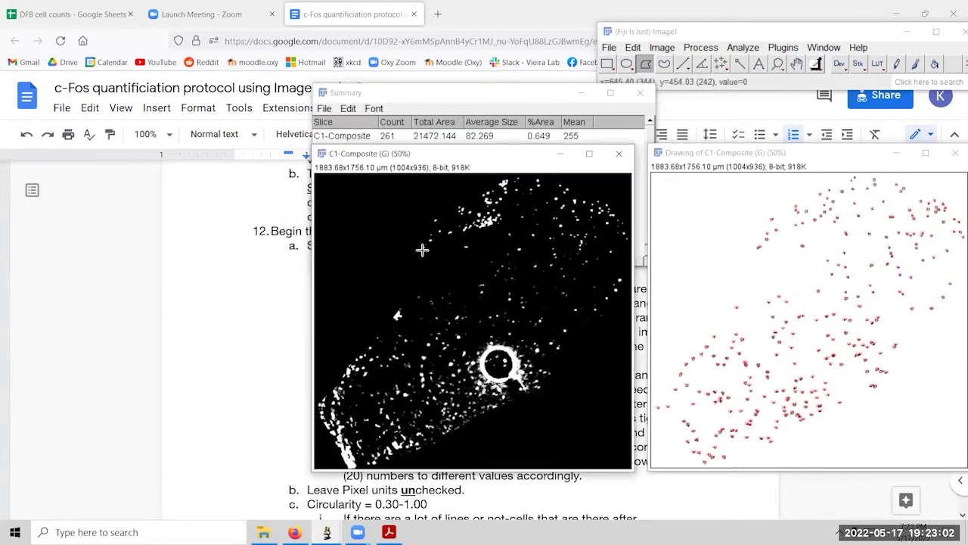
Examine matching areas of the outline drawing and the thresholded composite up close to judge which particles were counted.
scroll(760, 246, "up", 2)
scroll(761, 245, "up", 3)
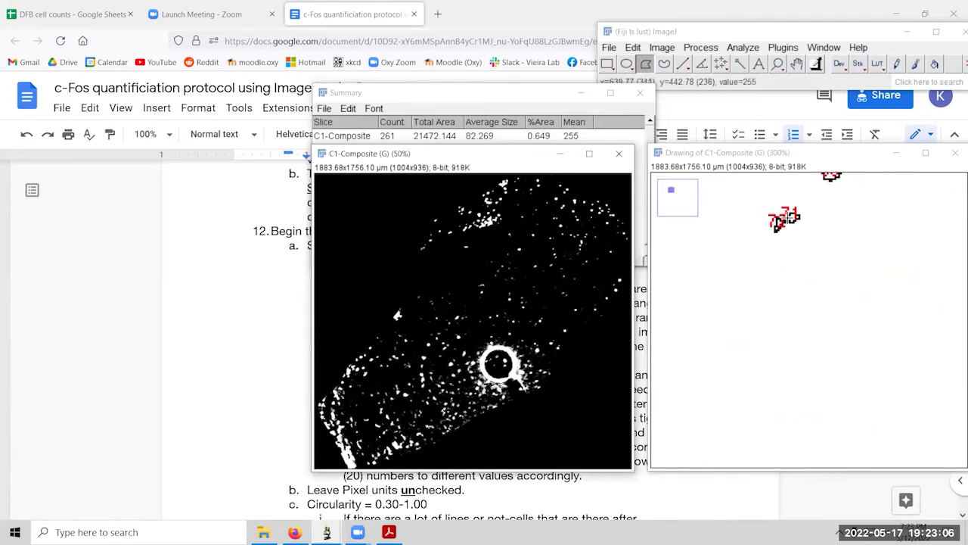
scroll(435, 262, "up", 4)
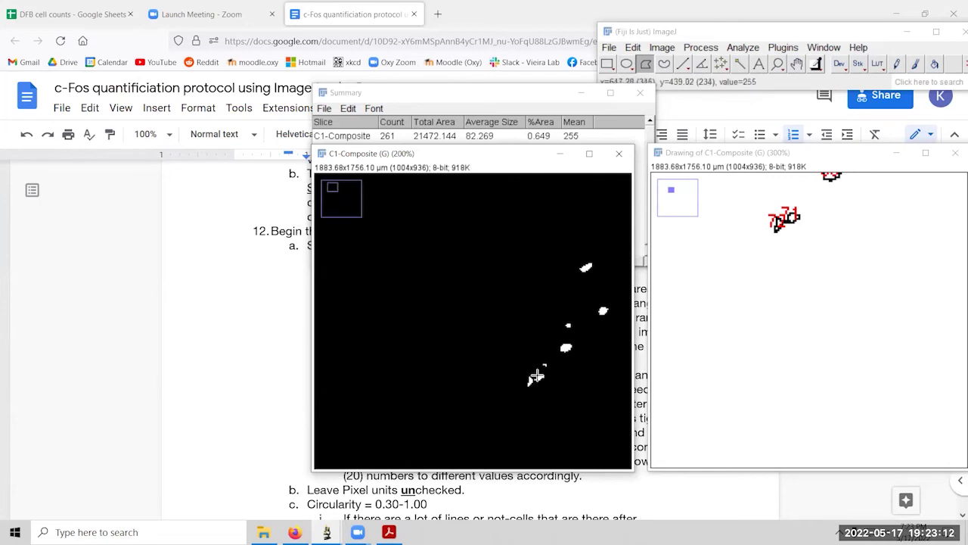
scroll(527, 382, "down", 5)
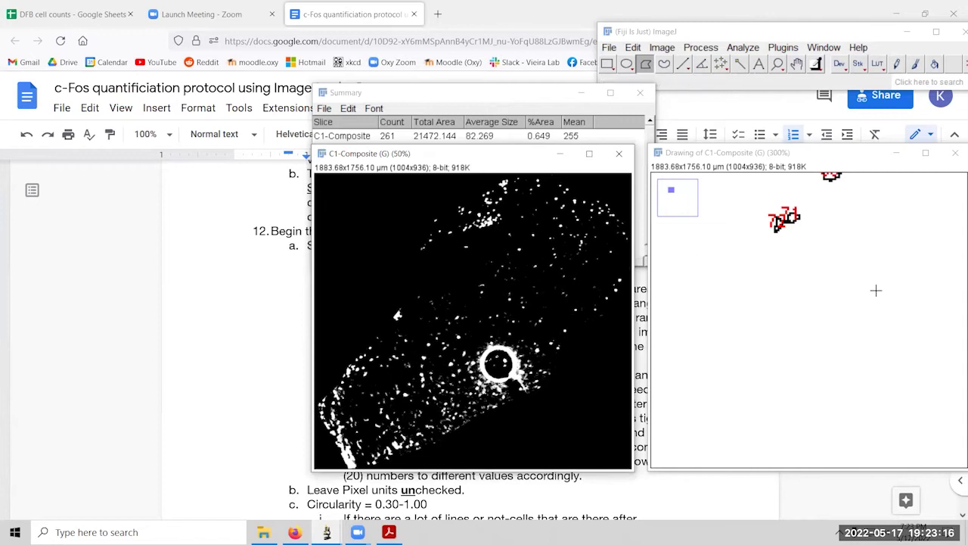
scroll(875, 288, "down", 1)
scroll(876, 290, "down", 2)
scroll(805, 289, "down", 2)
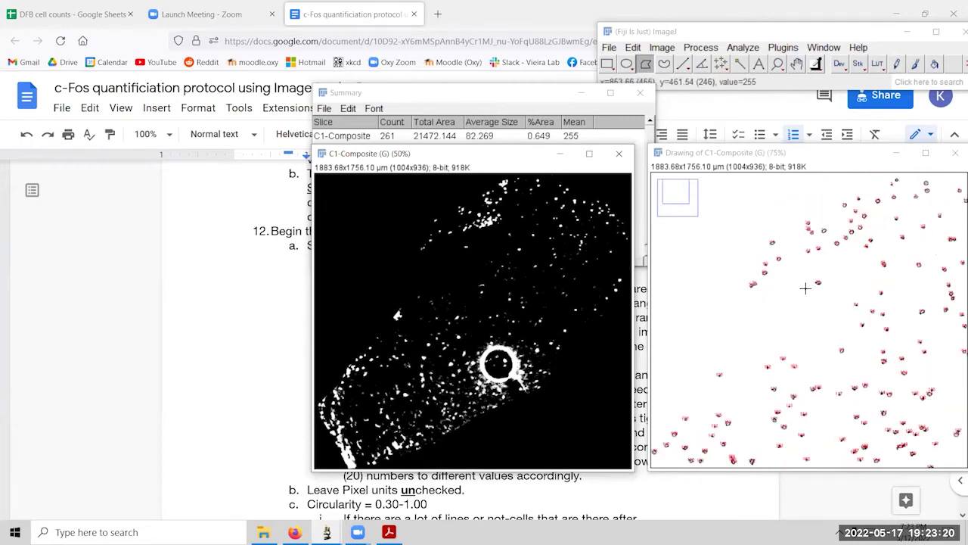
scroll(805, 288, "down", 1)
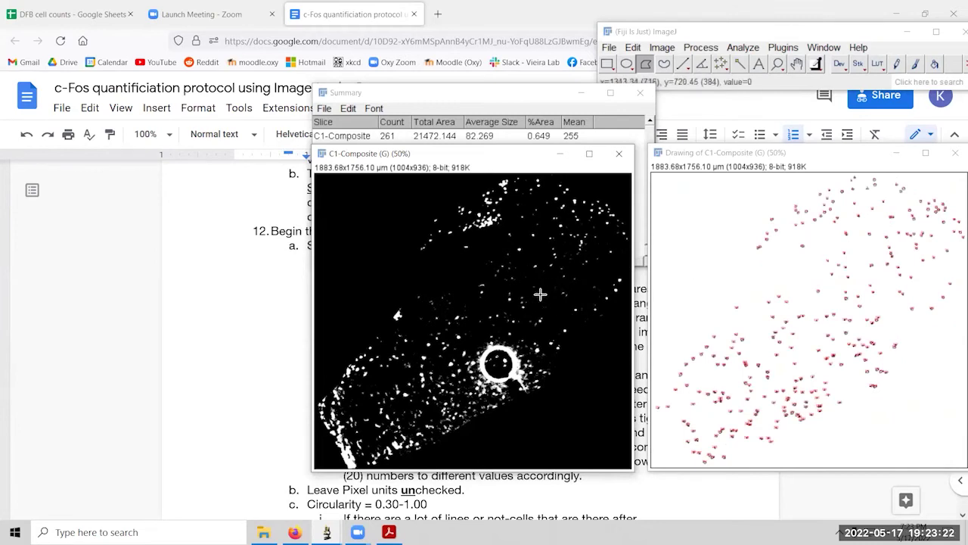
scroll(540, 294, "up", 4)
scroll(464, 318, "up", 1)
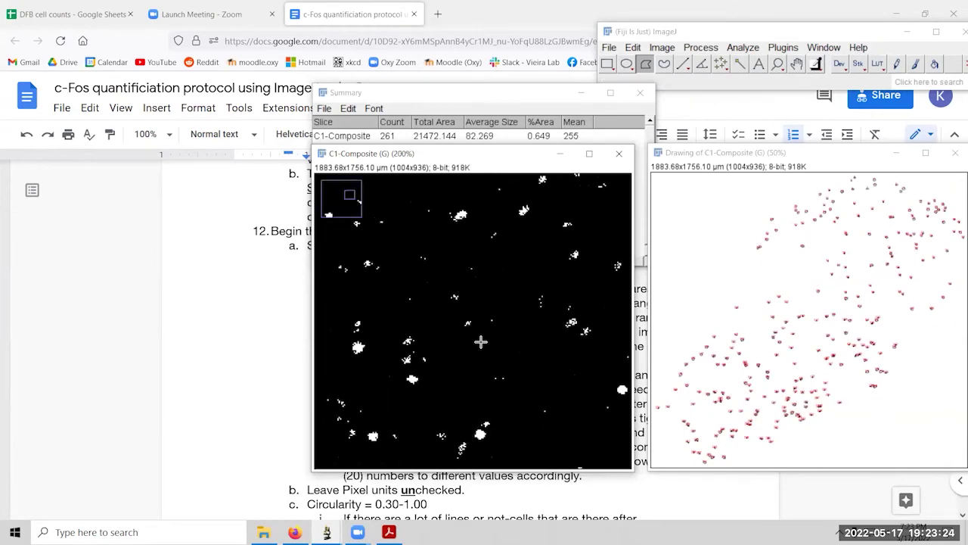
scroll(480, 342, "down", 4)
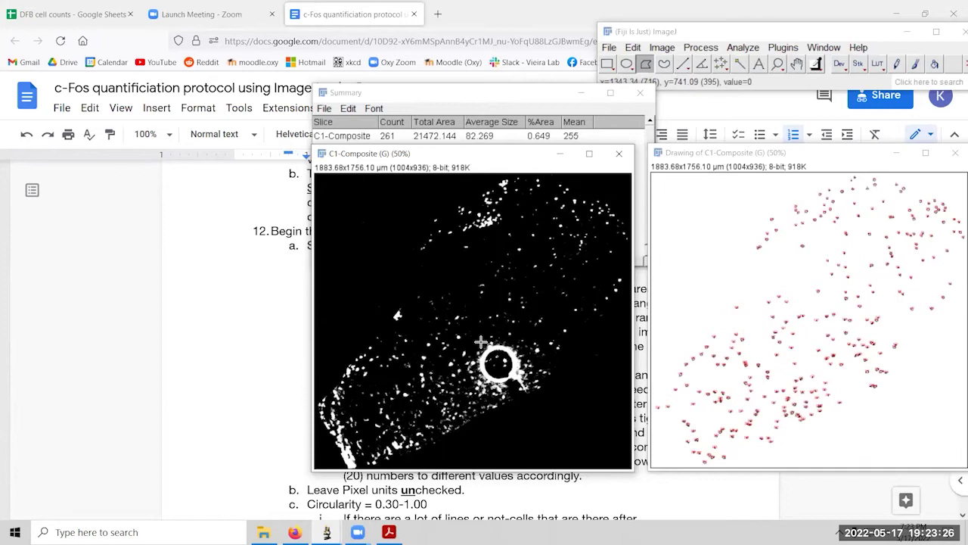
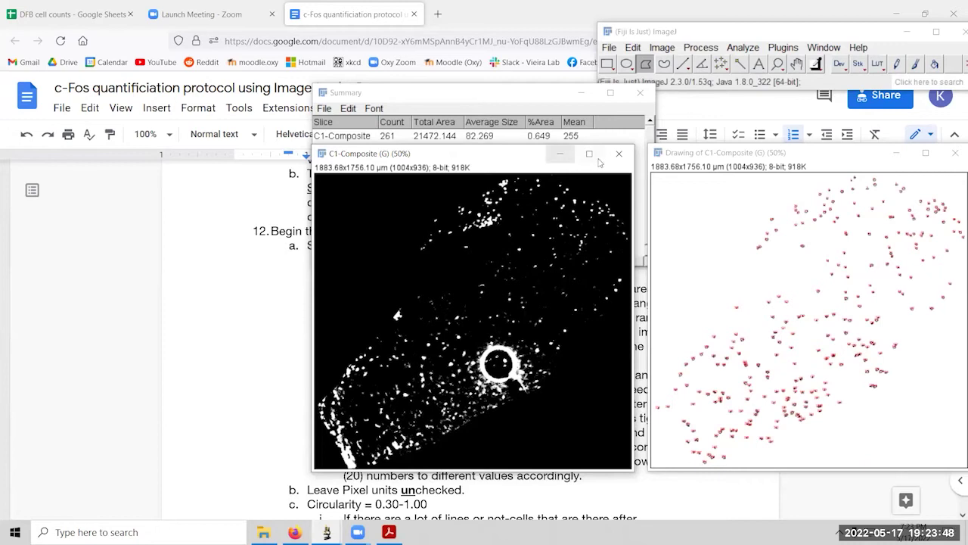
Bring the particle analysis summary to the front and select the C1-Composite result row.
left_click(526, 101)
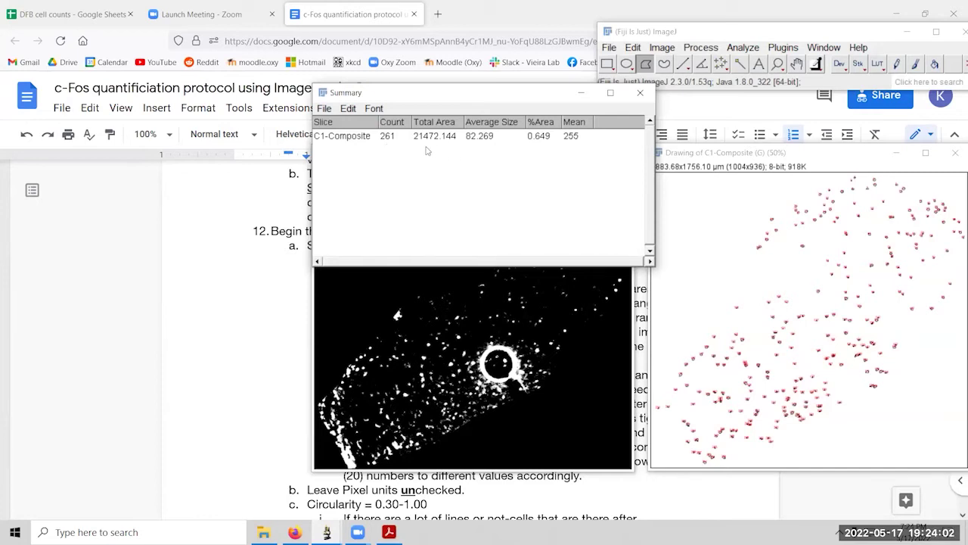
left_click(387, 140)
left_click(396, 212)
right_click(389, 141)
left_click(418, 160)
left_click(482, 179)
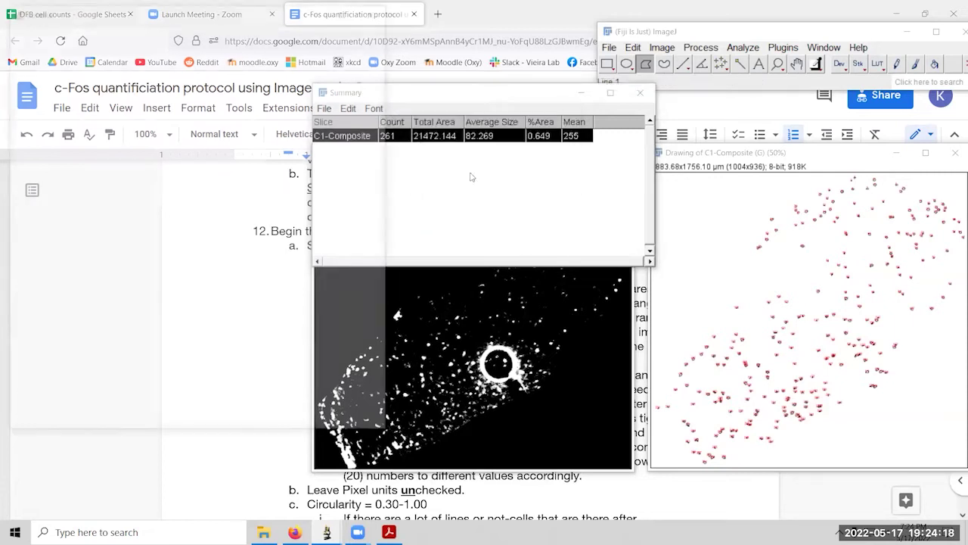
left_click(378, 10)
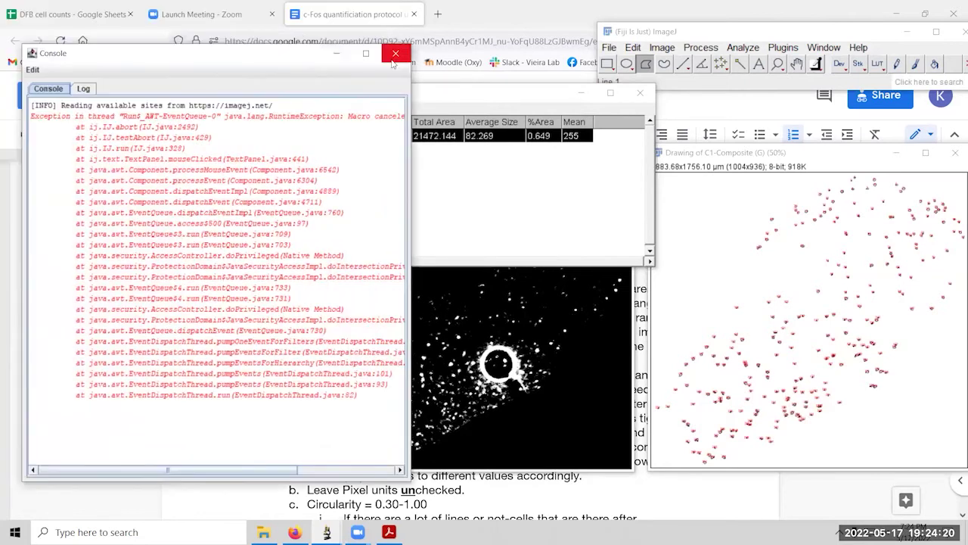
Switch to the DFB cell counts spreadsheet and enter 261 as total cell count and 21472 as area for the f108 vp row.
left_click(79, 11)
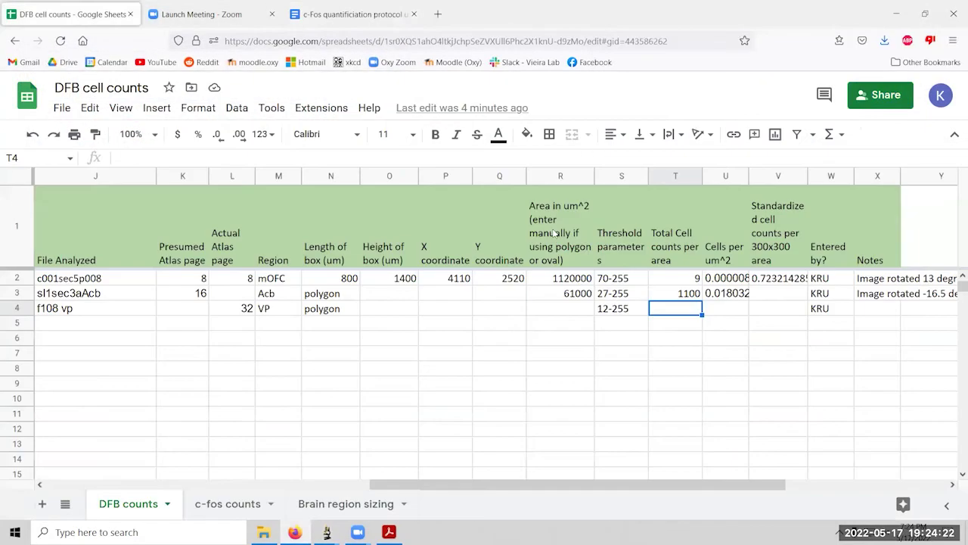
type("26")
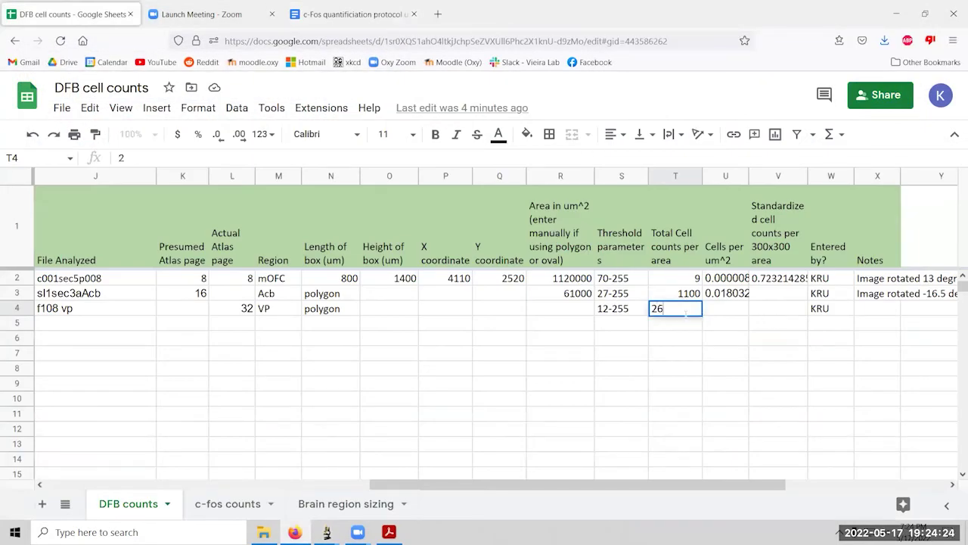
key("Left")
key("Left")
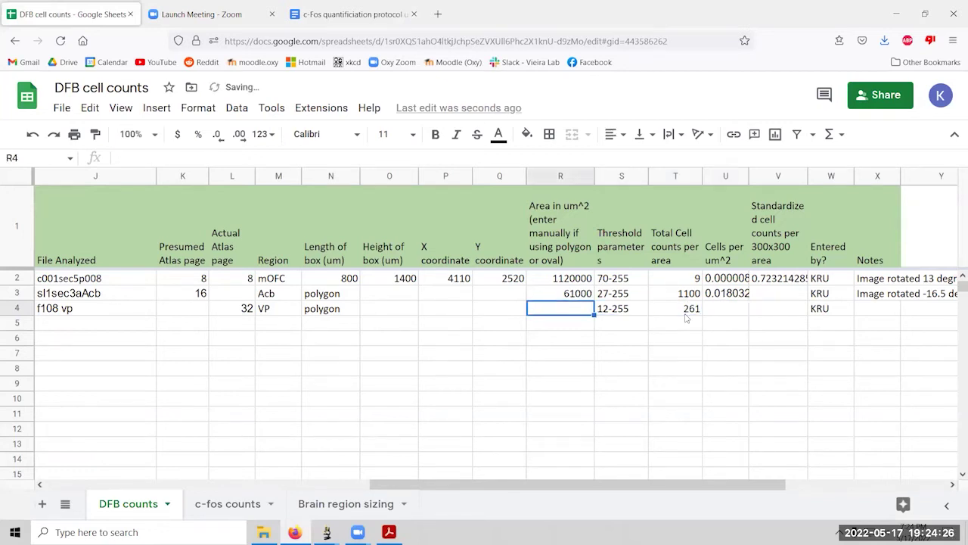
key("alt+Tab")
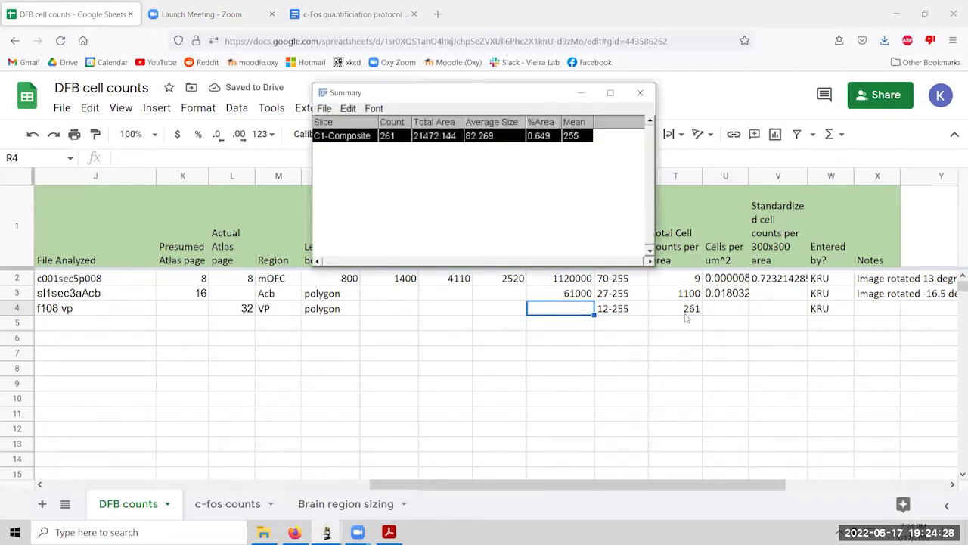
key("alt+Tab")
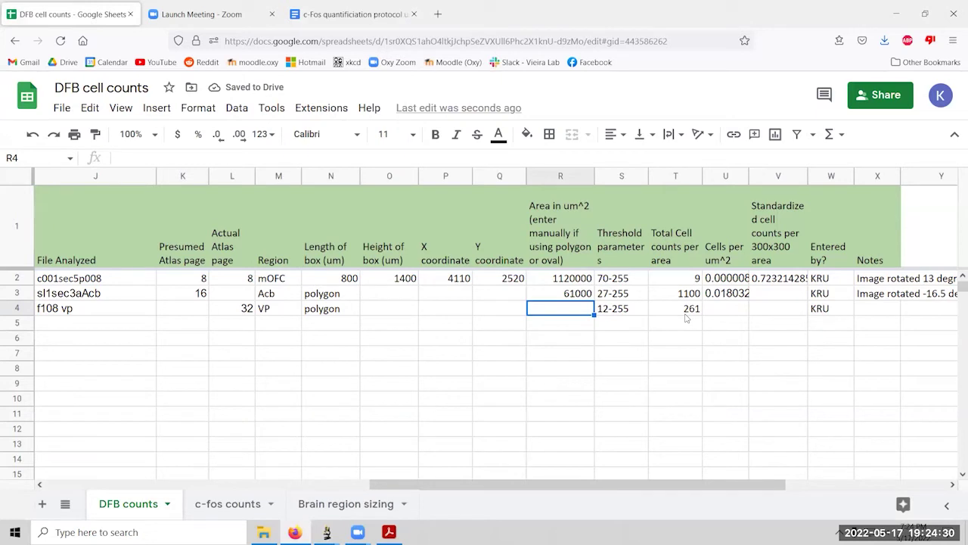
type("214")
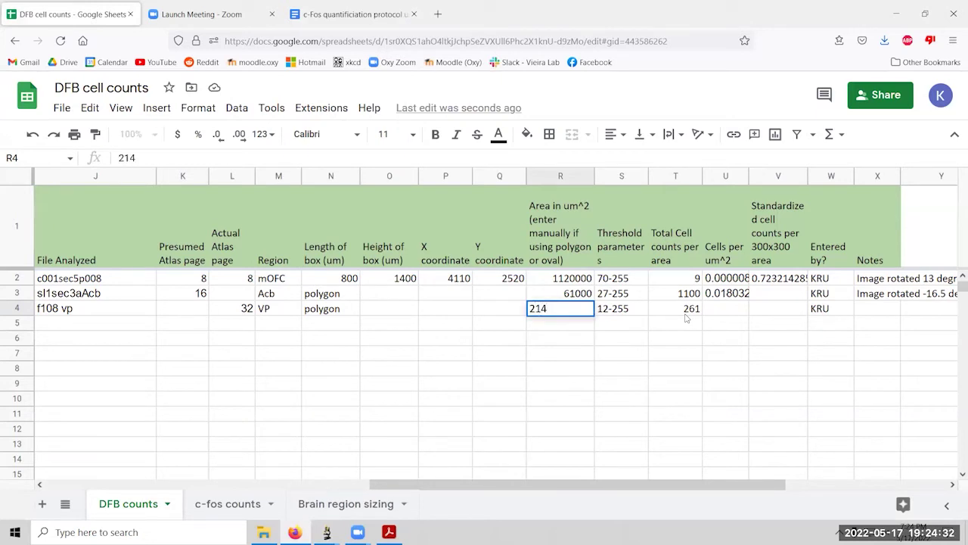
type("72")
key("Tab")
Copy the cells per um^2 formula from the sl1sec3aAcb row into the f108 vp row.
key("Right")
key("Right")
key("Up")
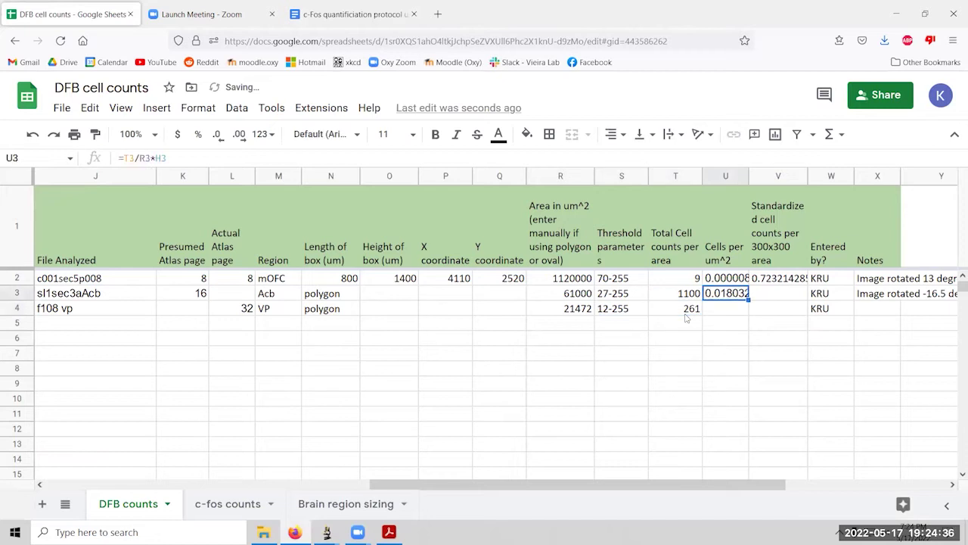
key("ctrl+c")
key("Down")
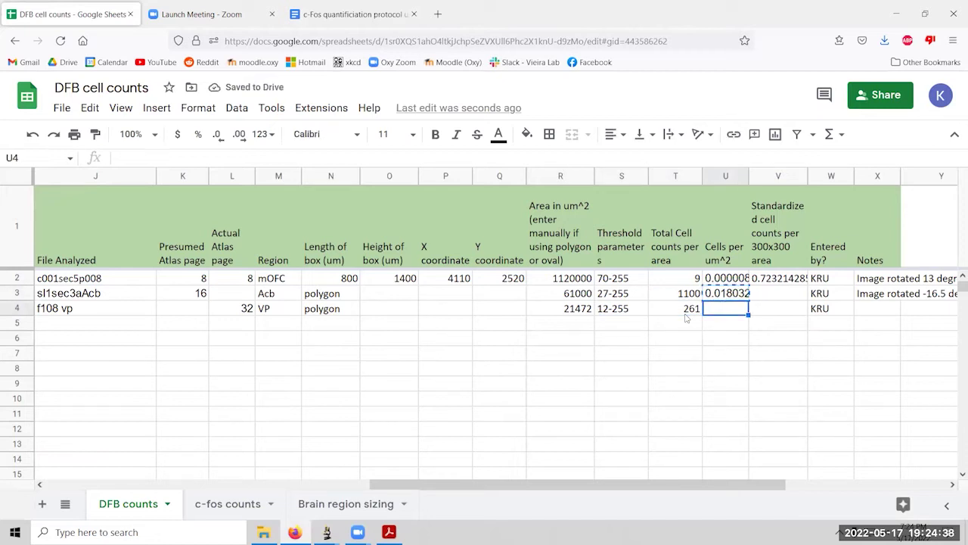
key("ctrl+v")
key("Up")
key("Down")
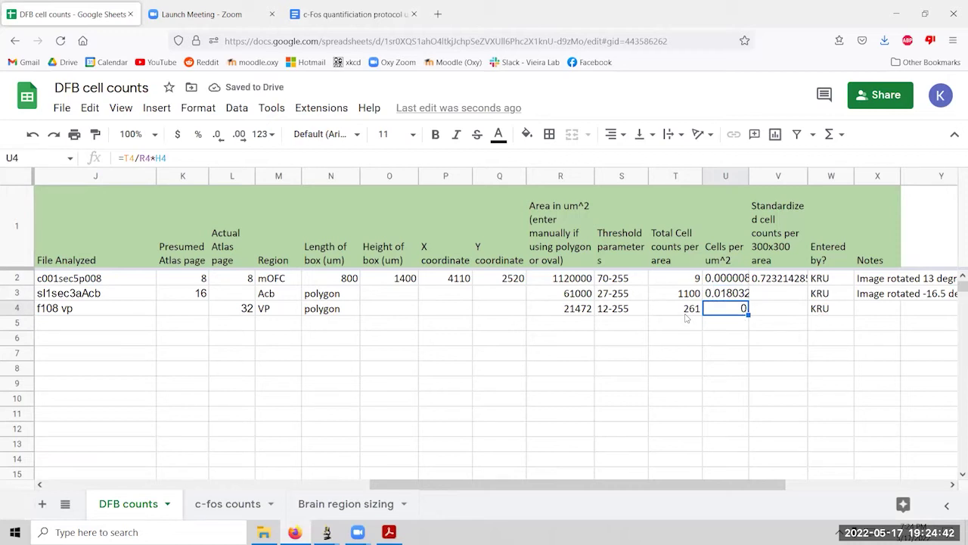
Increase the decimal places shown for cells per um^2 in the f108 vp row.
key("Left")
key("Right")
left_click(217, 134)
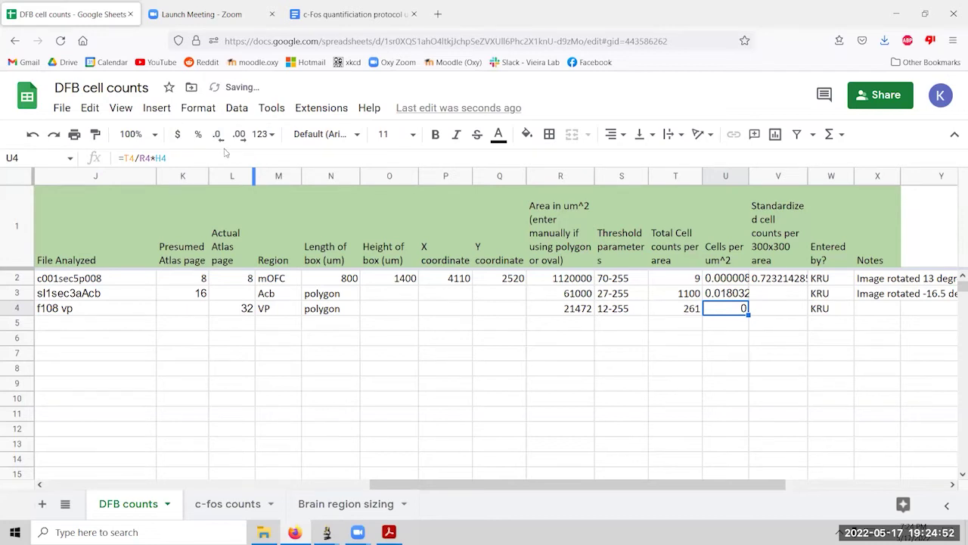
left_click(239, 135)
left_click(240, 135)
left_click(241, 134)
left_click(240, 135)
left_click(243, 143)
left_click(242, 143)
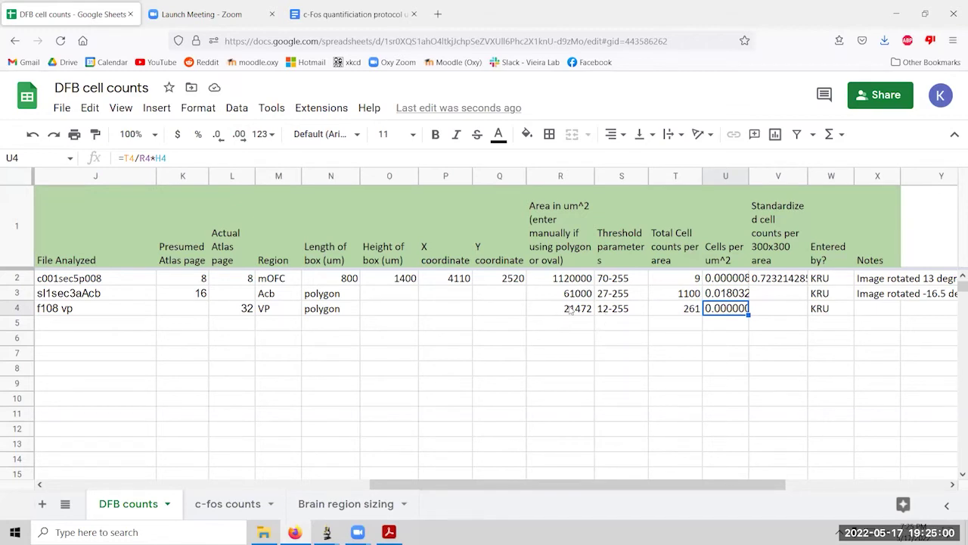
Inspect the references in the f108 vp density formula and enter 1 as that row's section thickness multiplier.
left_click(133, 159)
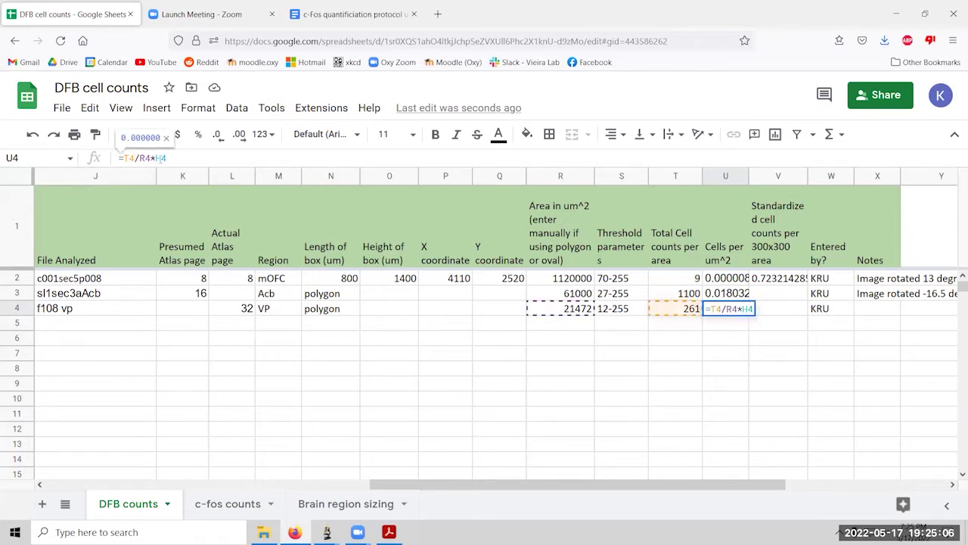
left_click_drag(433, 486, 238, 486)
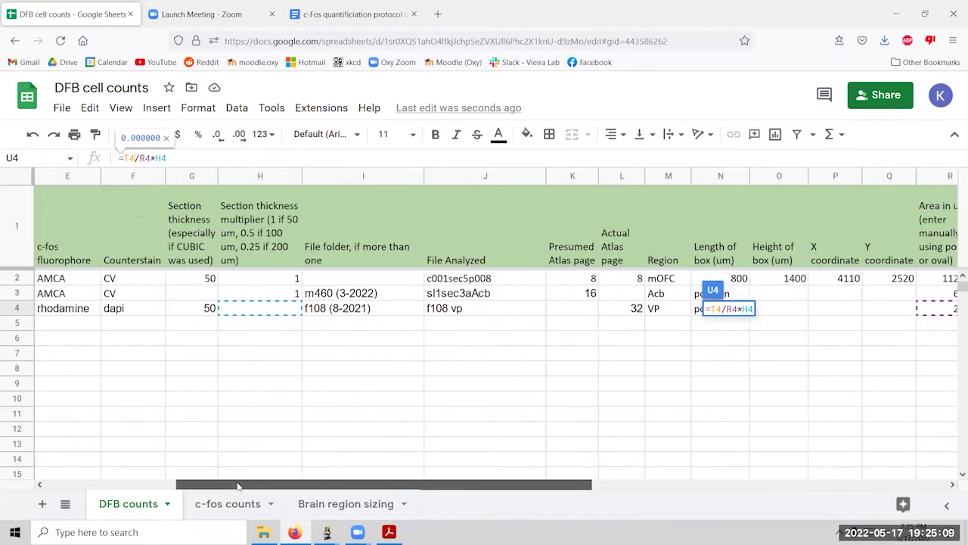
left_click(261, 310)
type("1")
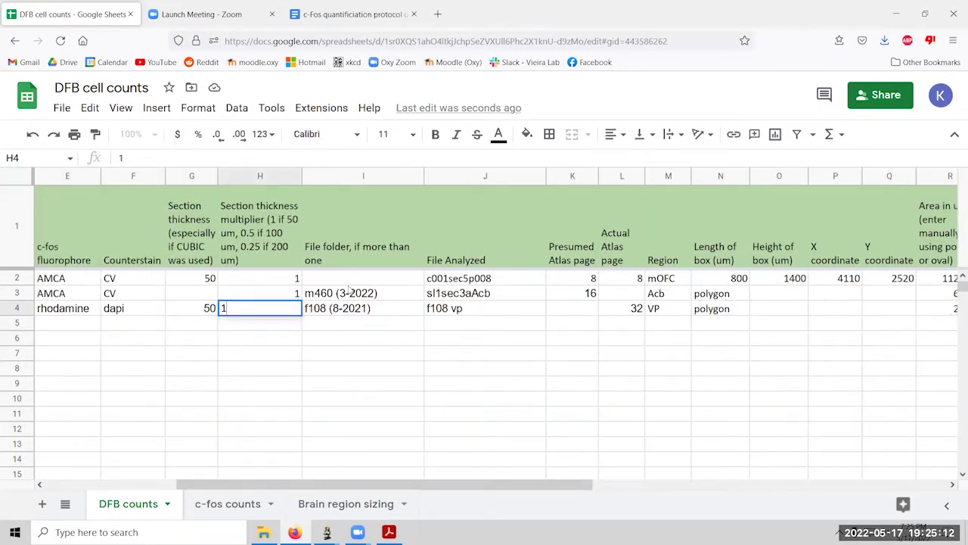
key("Return")
key("Up")
key("Right")
key("Left")
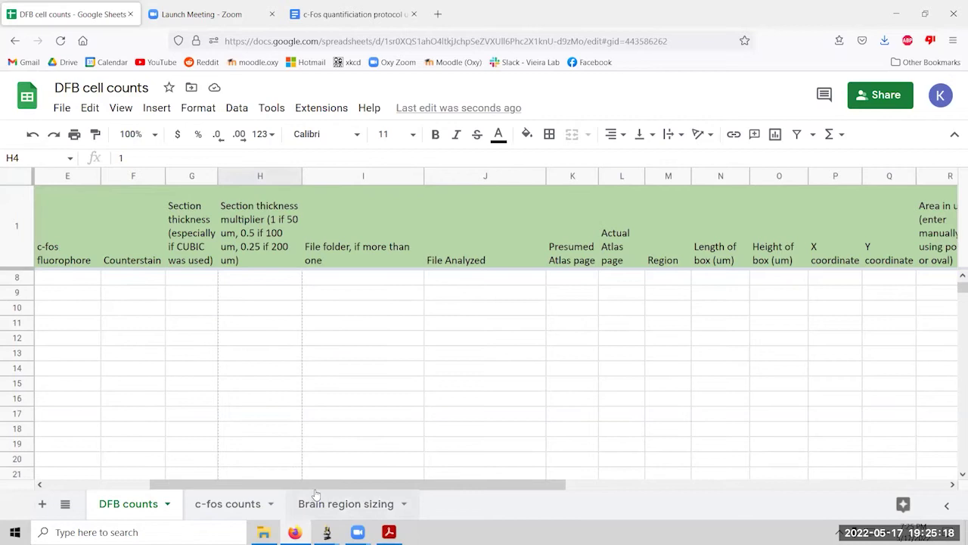
Fill the section thickness multiplier of 1 down through H4:H24 and return to the f108 vp row's cells per um^2.
key("ctrl+shift+Down")
key("ctrl+d")
left_click_drag(411, 495, 739, 522)
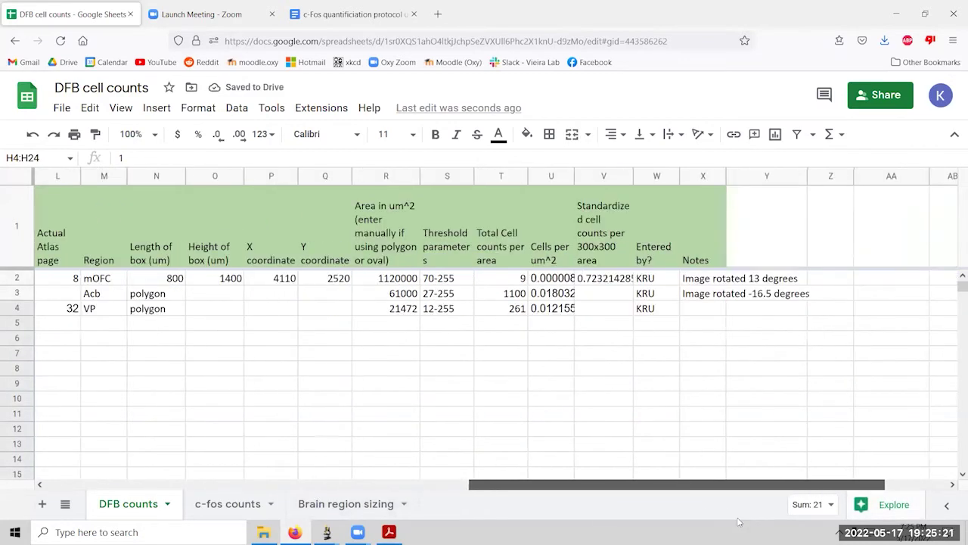
left_click(555, 311)
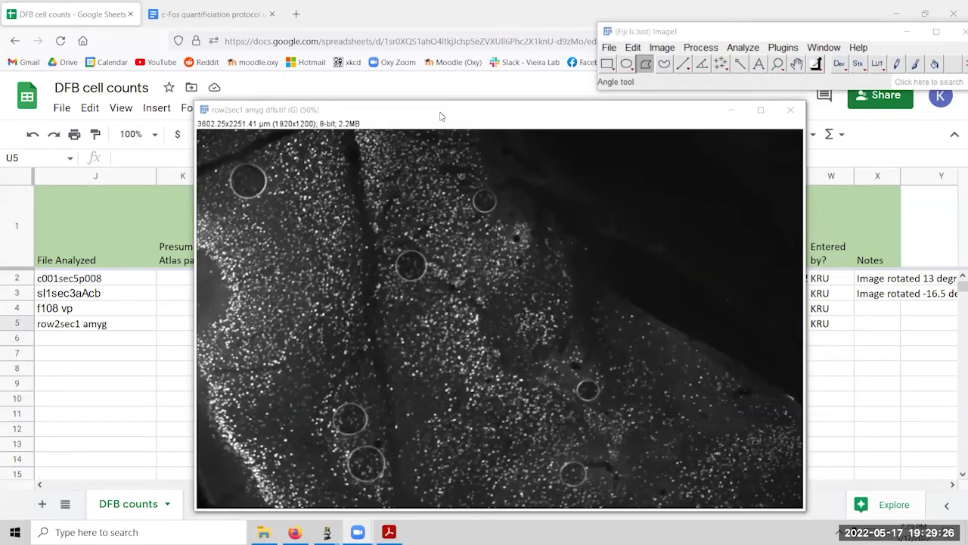
Arrange the row2sec1 amyg dapi and dfb images in Fiji so that both can be seen.
left_click(444, 115)
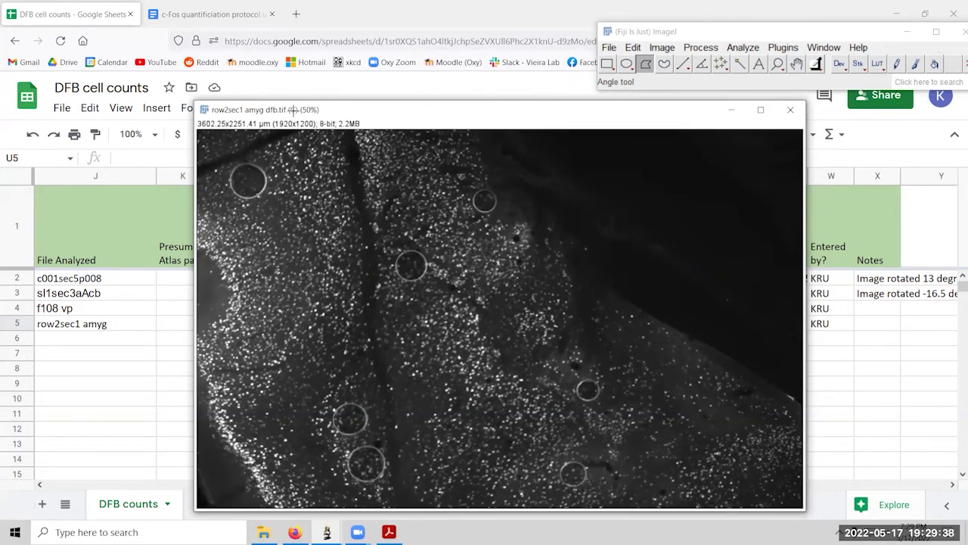
left_click_drag(293, 111, 365, 89)
left_click(237, 112)
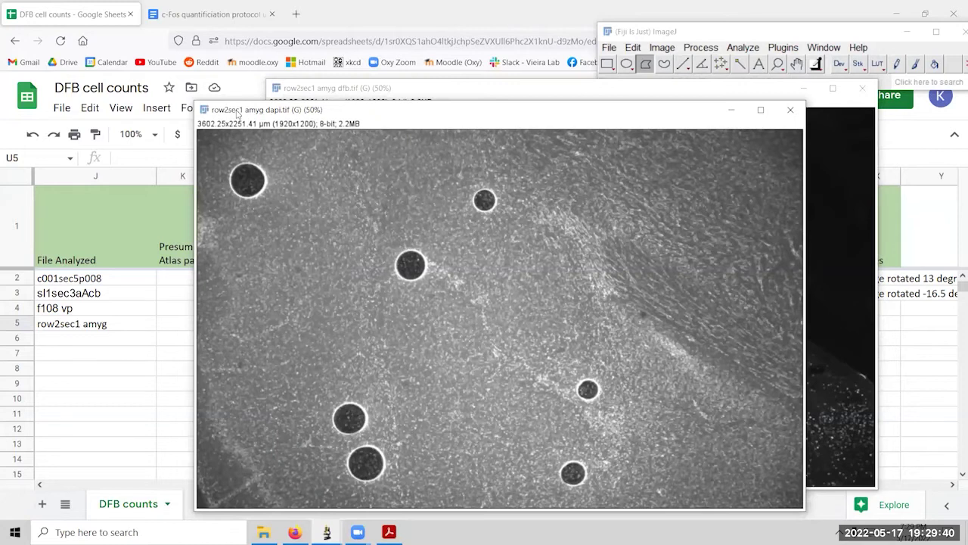
left_click_drag(237, 112, 59, 69)
left_click(660, 98)
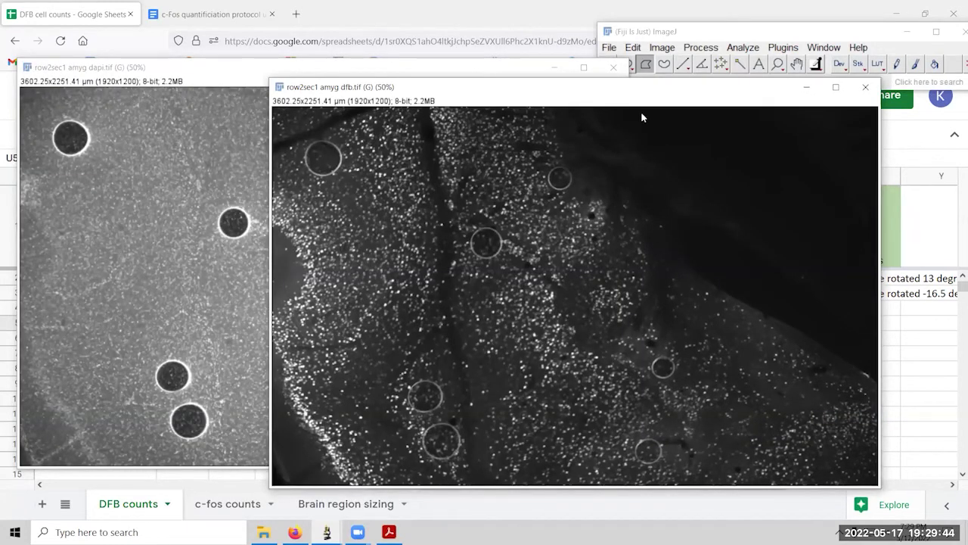
left_click_drag(659, 97, 697, 111)
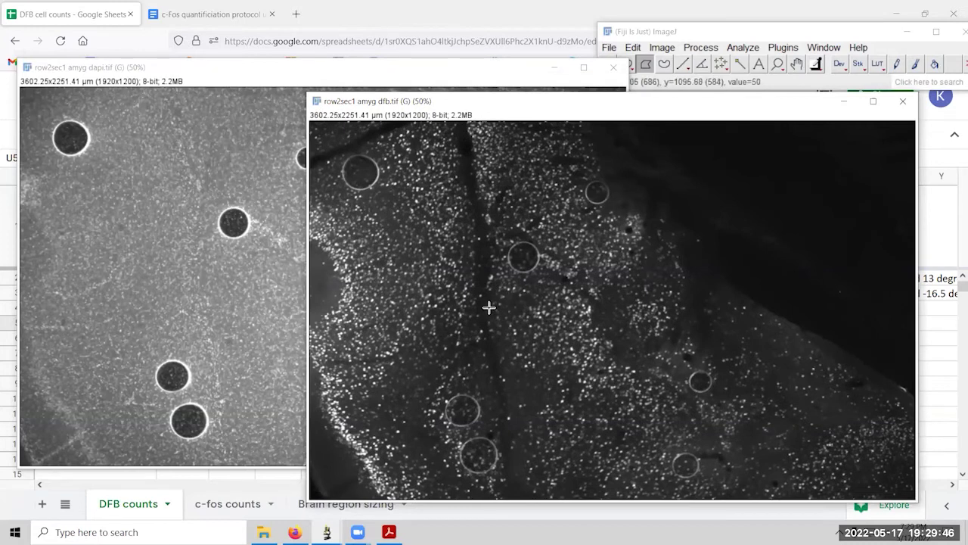
Return to the DFB cell counts spreadsheet and review the row2sec1 amyg entries back to the subject number.
left_click(330, 26)
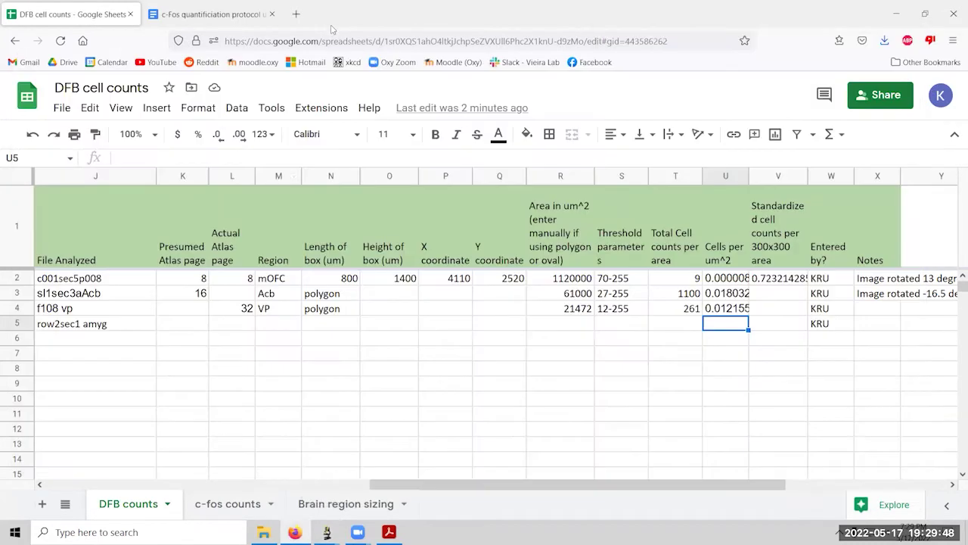
left_click(103, 324)
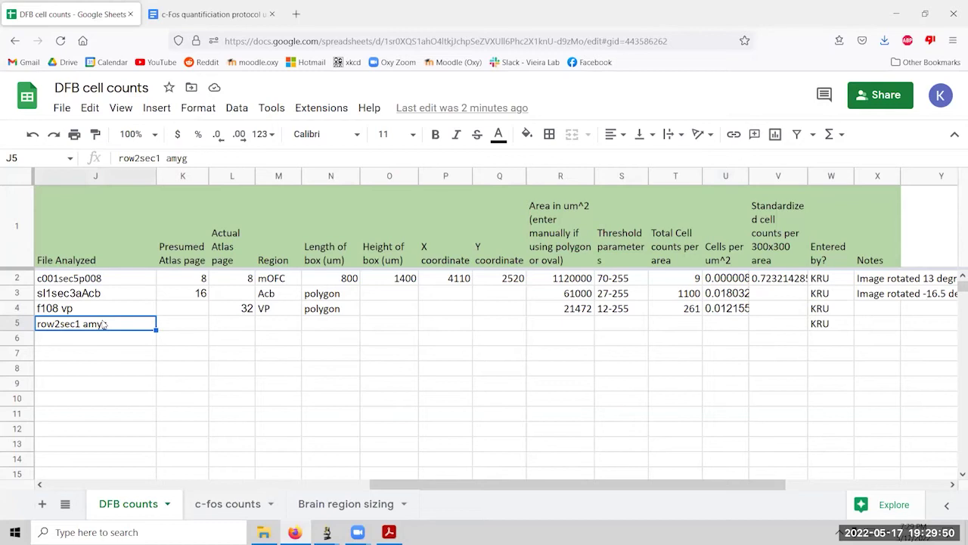
key("Left")
key("Left")
key("Left")
key("Left")
key("Left")
key("Left")
key("Left")
key("Left")
key("Left")
left_click(103, 324)
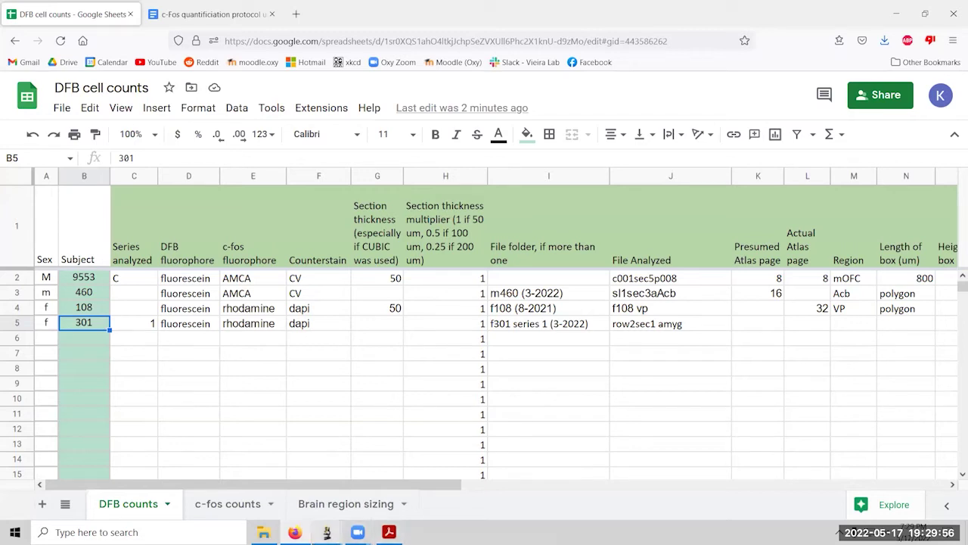
Check the row2sec1 amyg row's file folder entry against the name of the image folder in File Explorer.
mouse_move(327, 532)
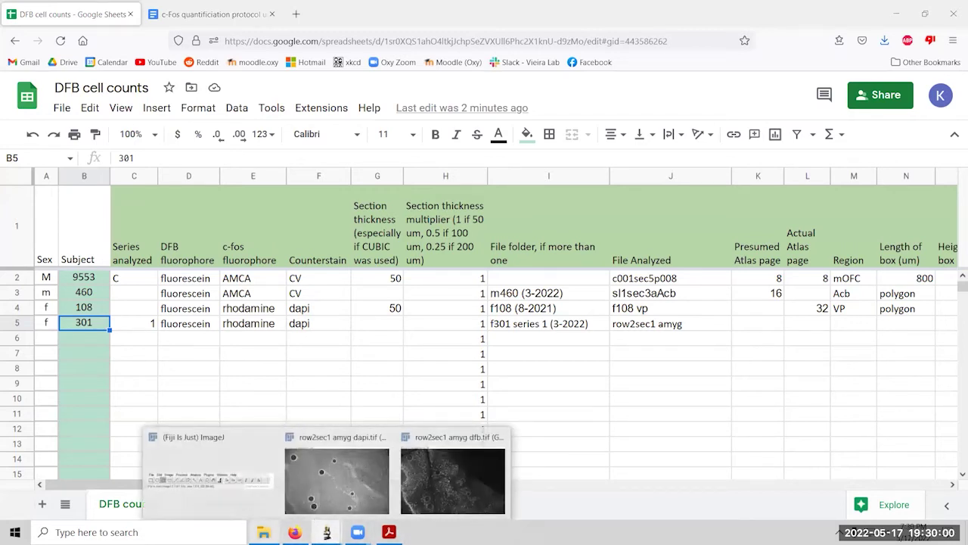
left_click(263, 532)
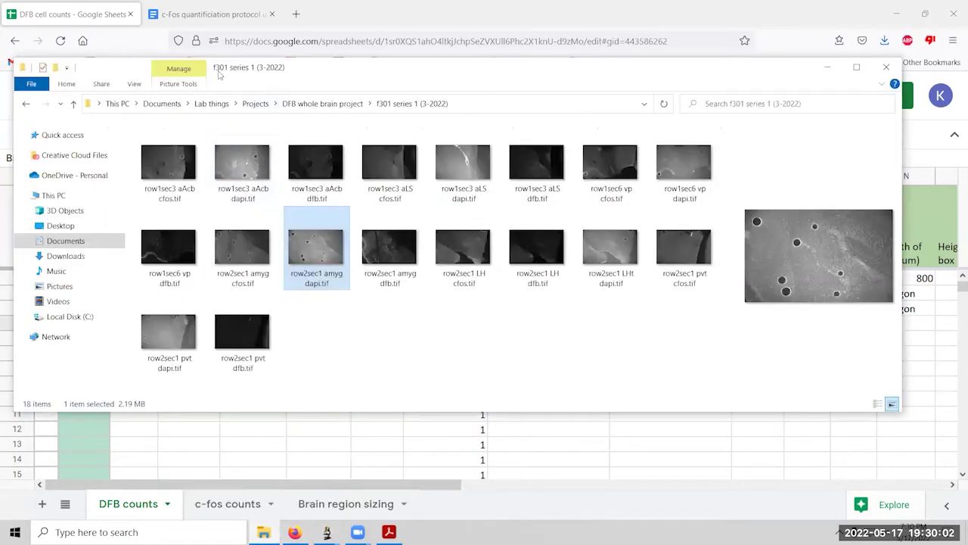
left_click(84, 9)
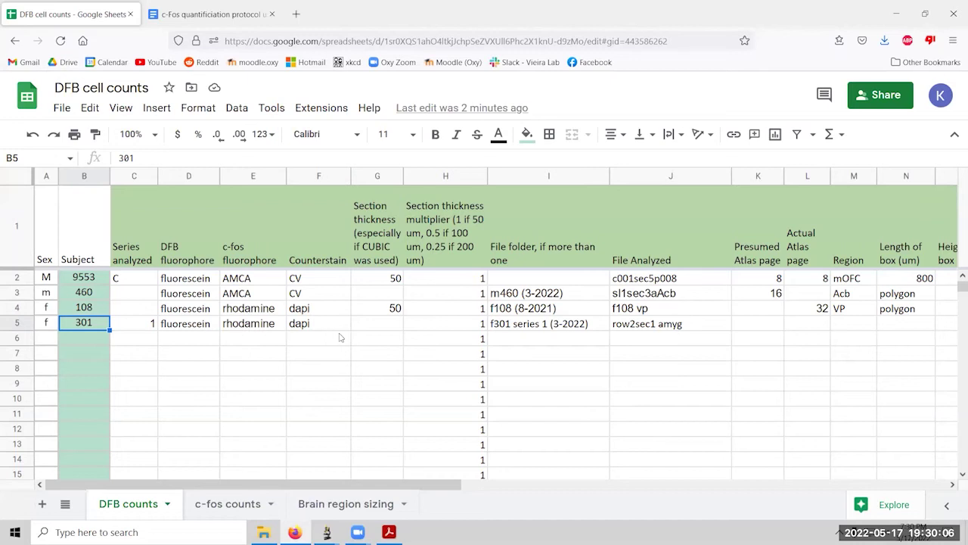
left_click(560, 329)
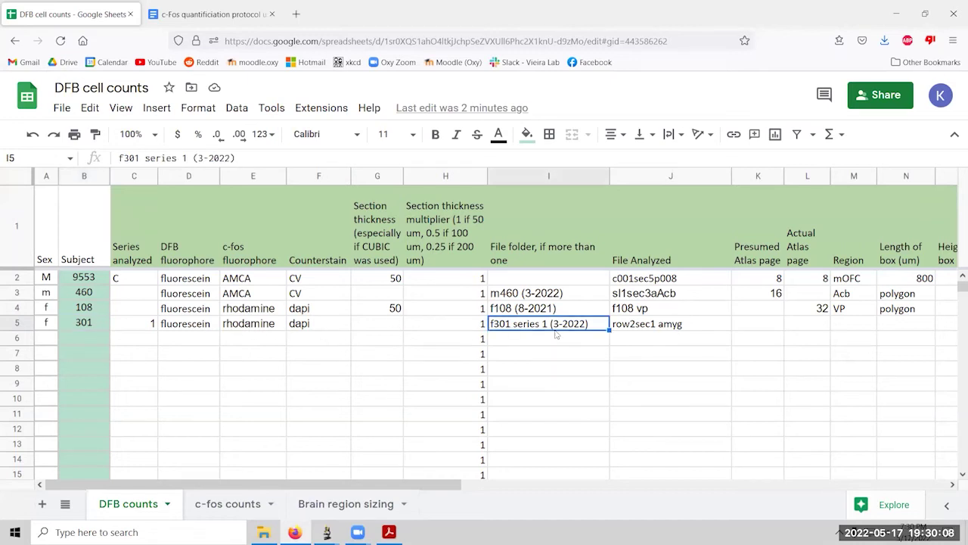
Look through the row2sec1 amyg row's columns from file analyzed onward and return to its actual atlas page cell.
key("Tab")
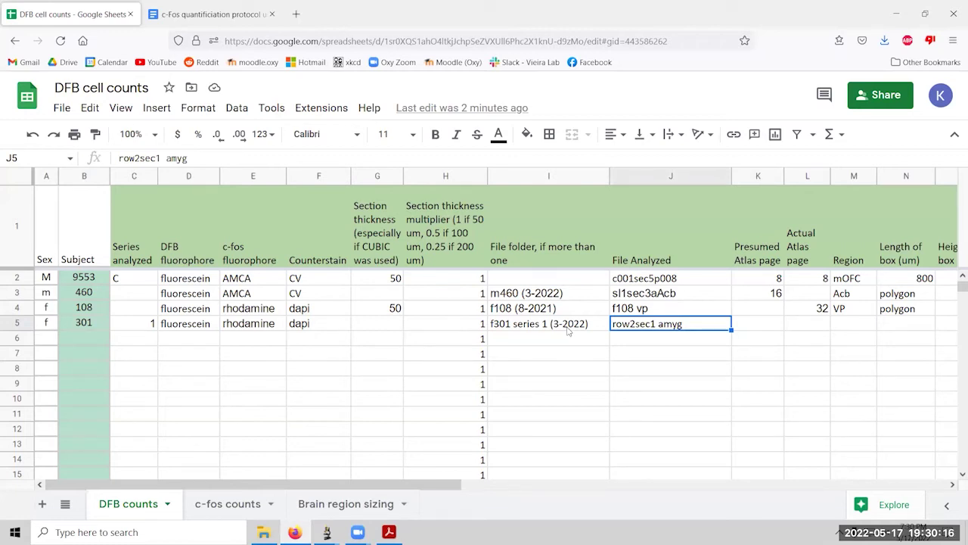
key("Tab")
key("Tab")
key("Tab")
key("Tab")
key("Tab")
key("Tab")
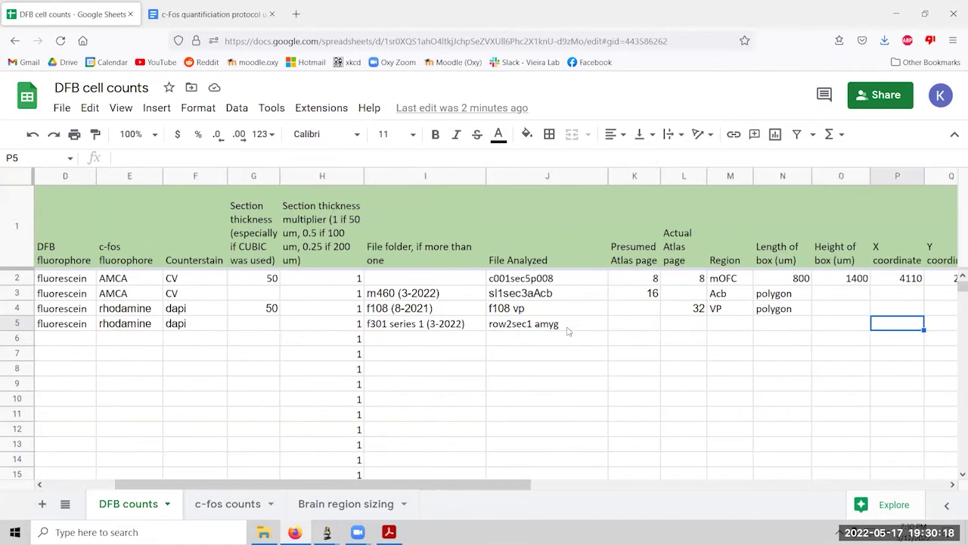
key("Tab")
key("Tab")
key("Tab")
key("shift+Tab")
key("shift+Tab")
key("shift+Tab")
key("shift+Tab")
key("shift+Tab")
key("shift+Tab")
key("shift+Tab")
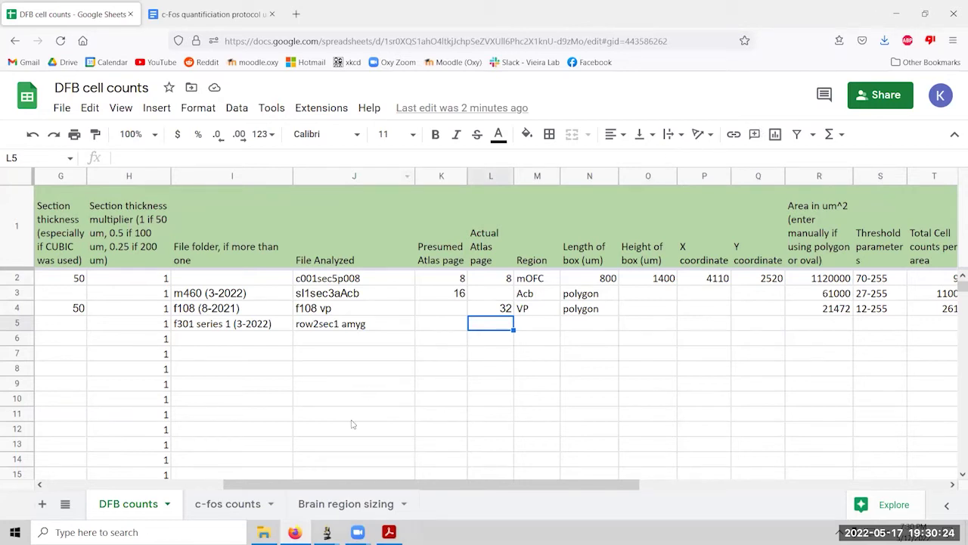
Look up the central amygdala's atlas page range and sampling dimensions in the Brain region sizing sheet.
left_click(343, 506)
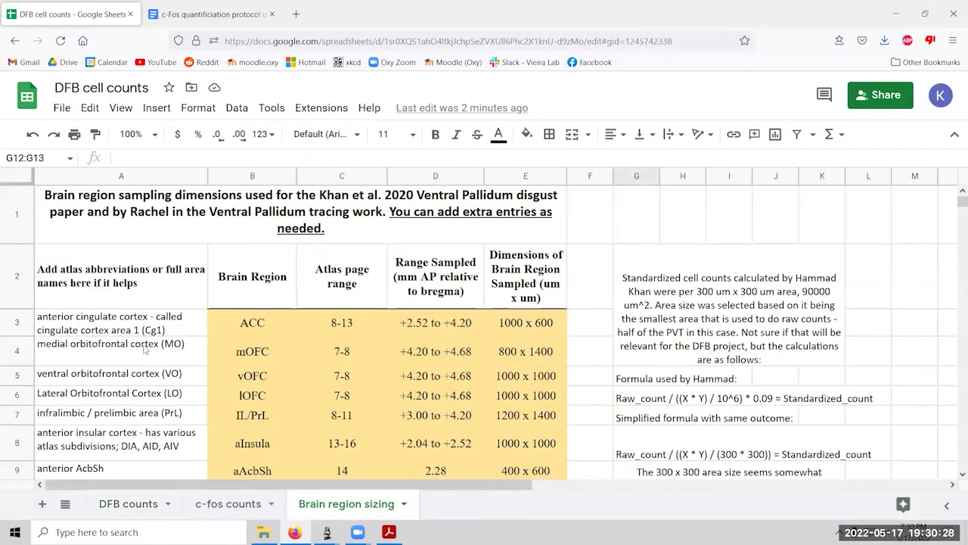
scroll(144, 348, "down", 3)
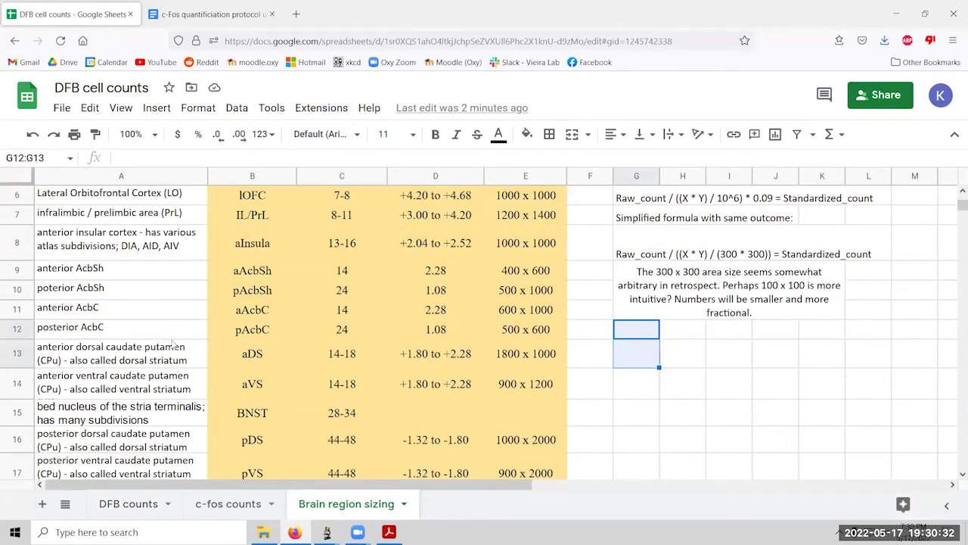
scroll(203, 352, "up", 4)
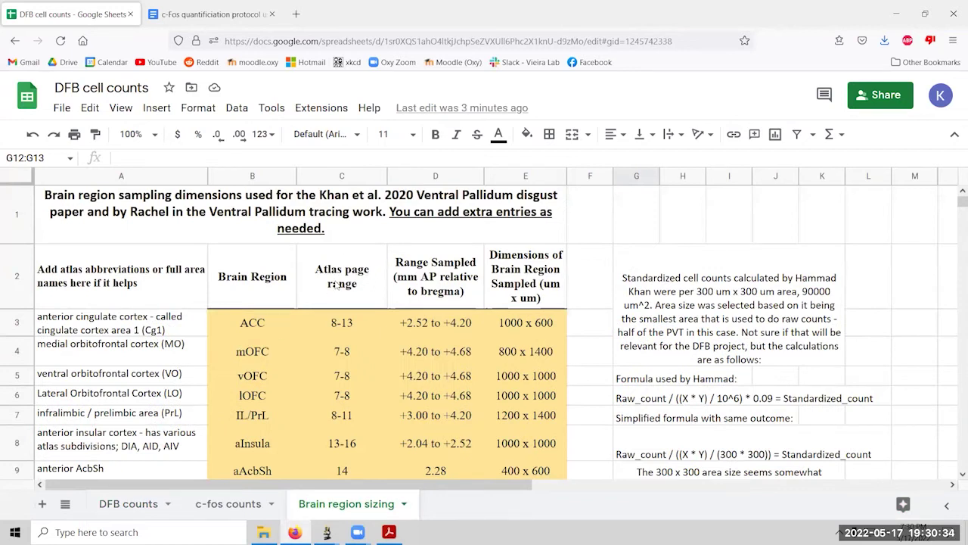
scroll(152, 356, "down", 3)
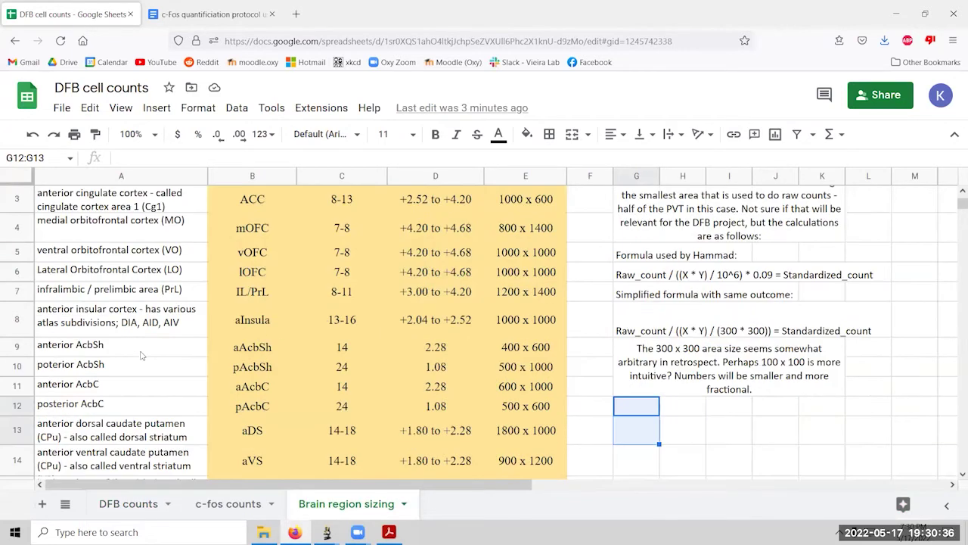
scroll(141, 356, "down", 2)
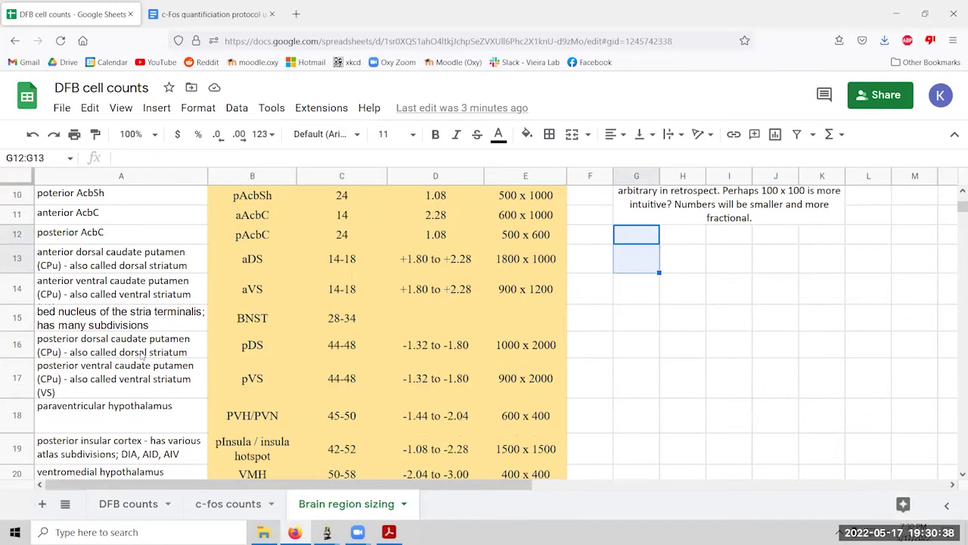
scroll(141, 355, "down", 2)
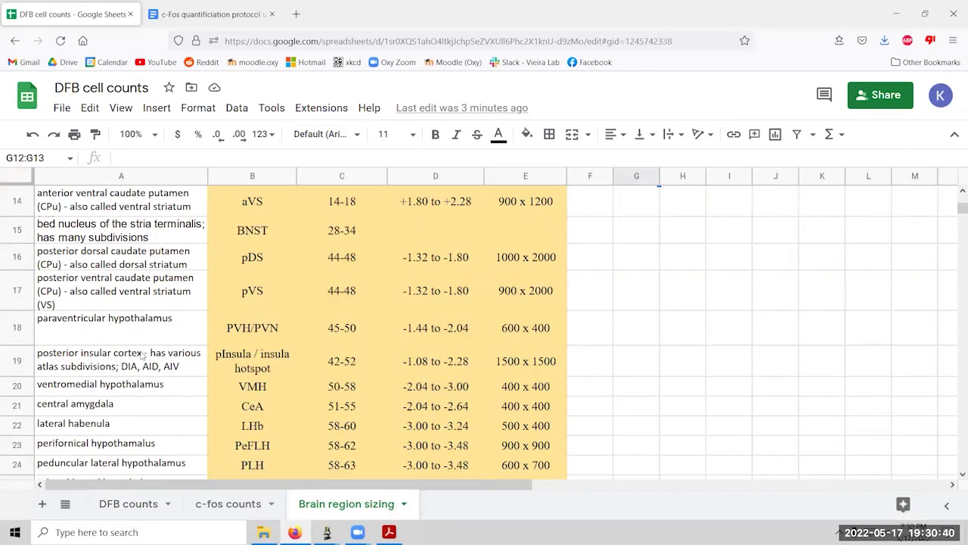
scroll(141, 355, "down", 2)
scroll(141, 356, "down", 2)
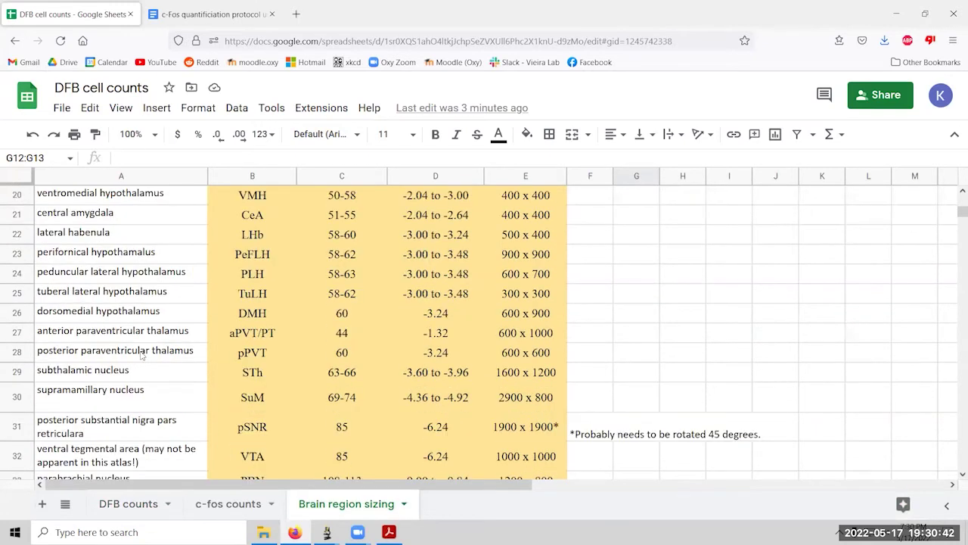
left_click(95, 219)
scroll(117, 222, "up", 2)
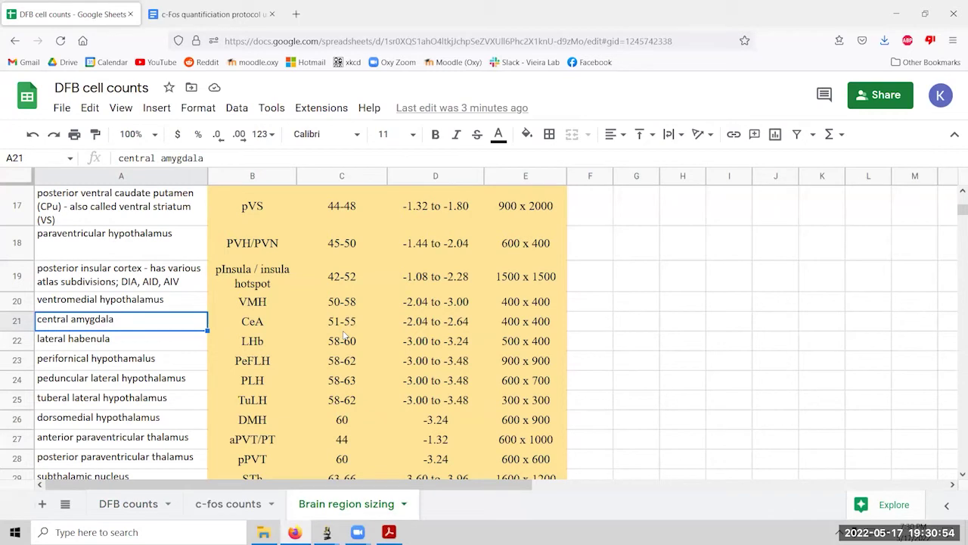
scroll(355, 333, "up", 1)
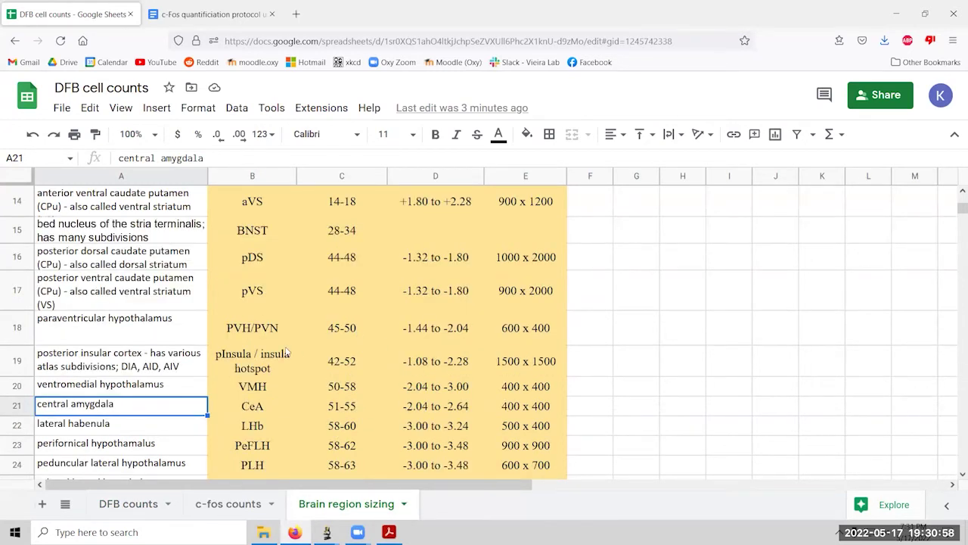
Insert a row above central amygdala, name it "Whole amygdala", and go to its Brain Region cell.
right_click(16, 406)
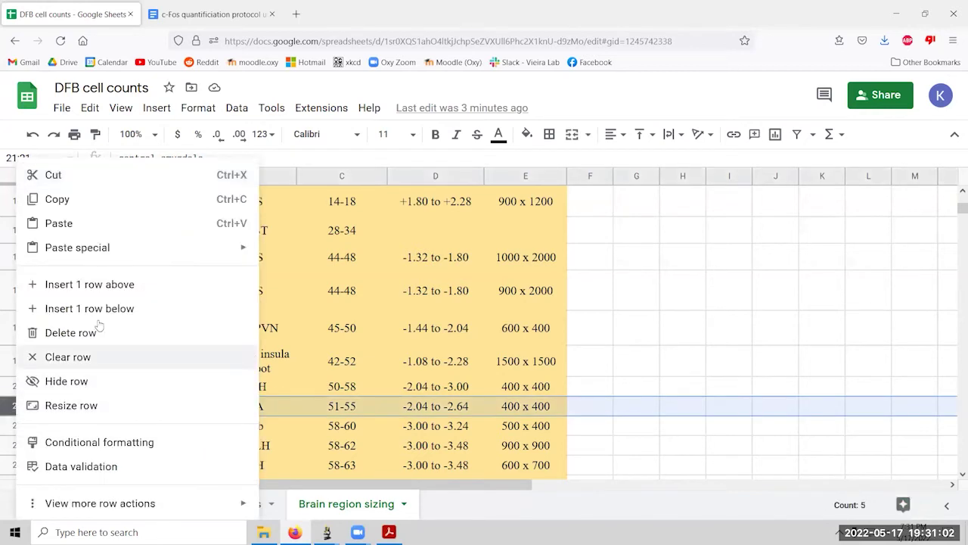
left_click(85, 285)
left_click(74, 410)
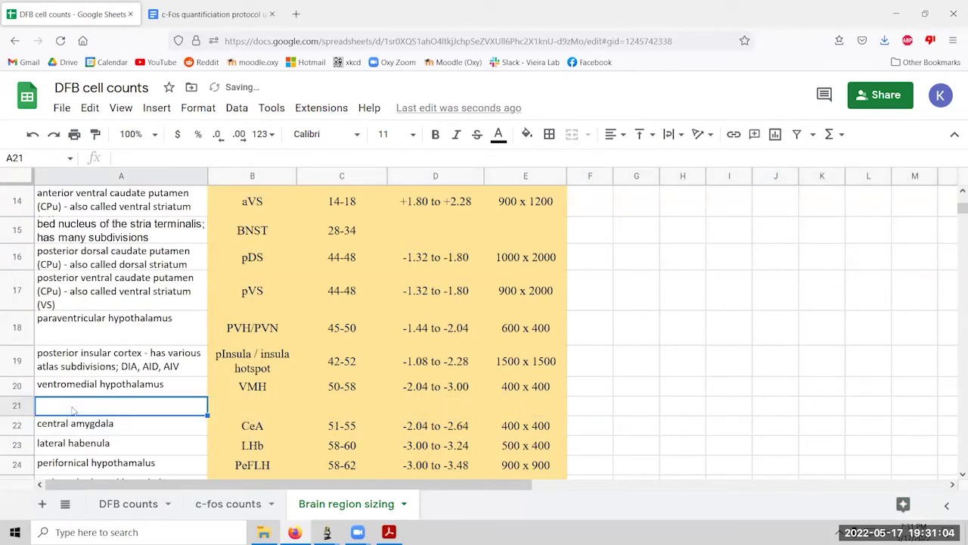
type("Whole")
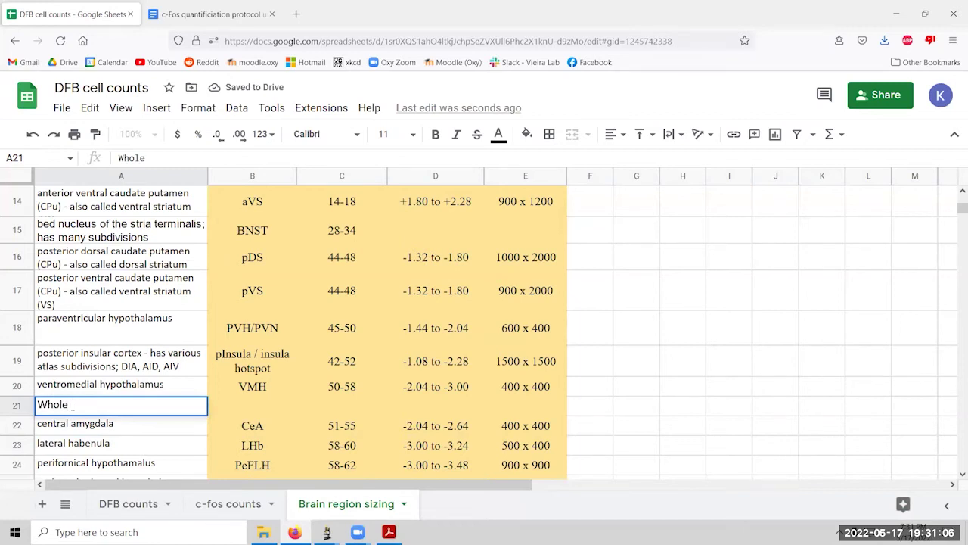
type(" amyg")
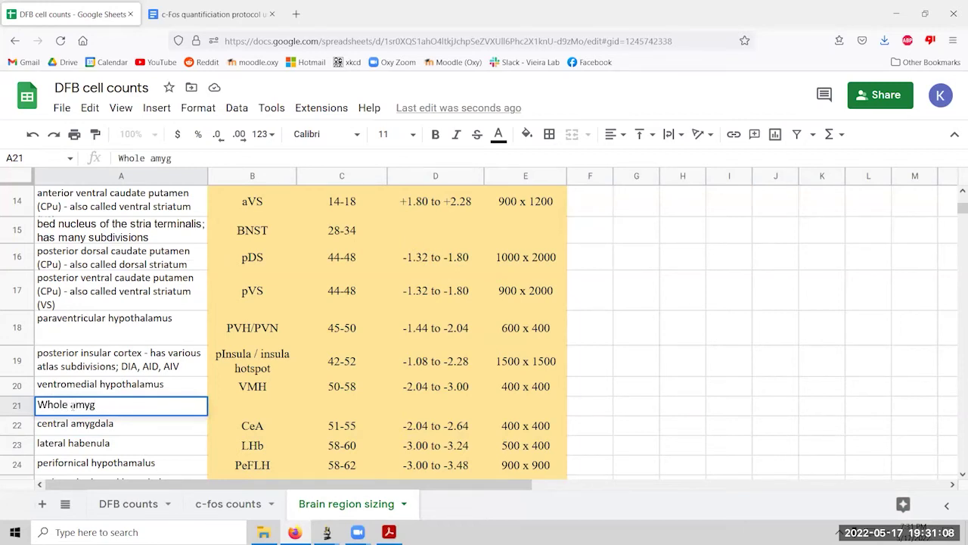
type("dala")
key("Return")
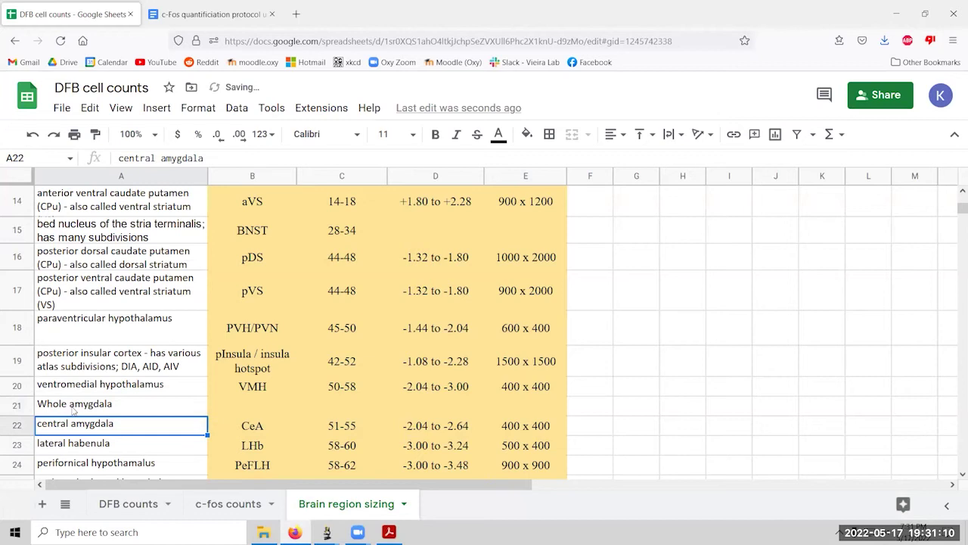
key("Up")
key("Right")
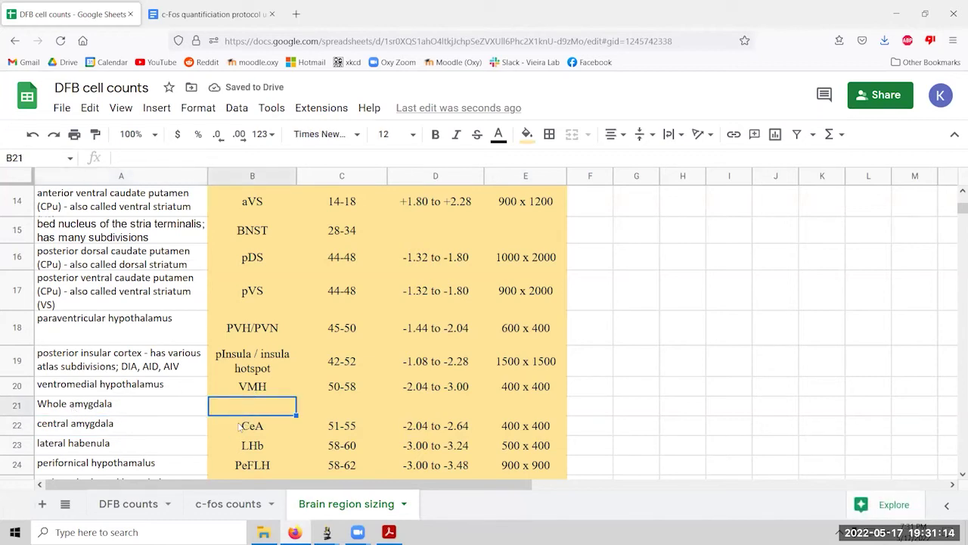
Review the sizing sheet's heading note about adding extra entries and return to the amygdala rows.
scroll(239, 426, "up", 5)
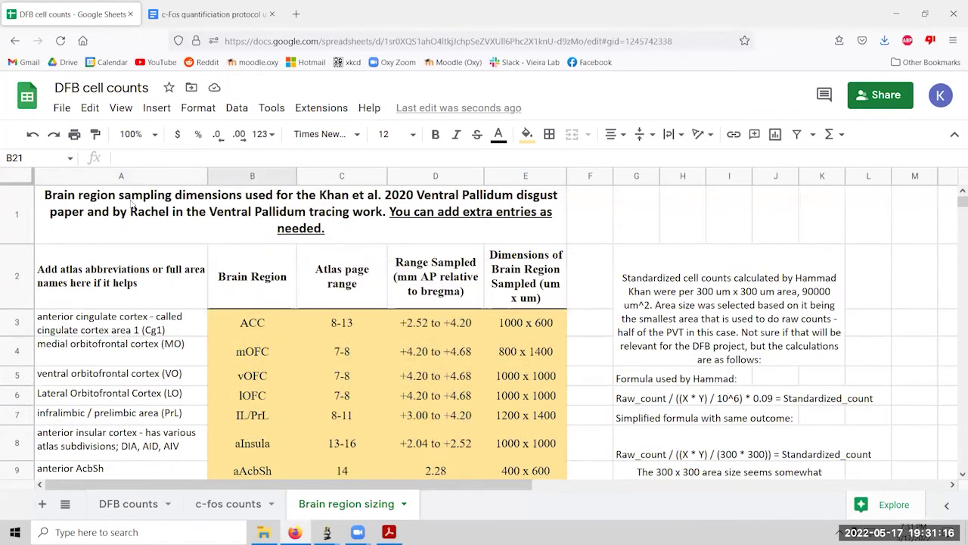
left_click(132, 206)
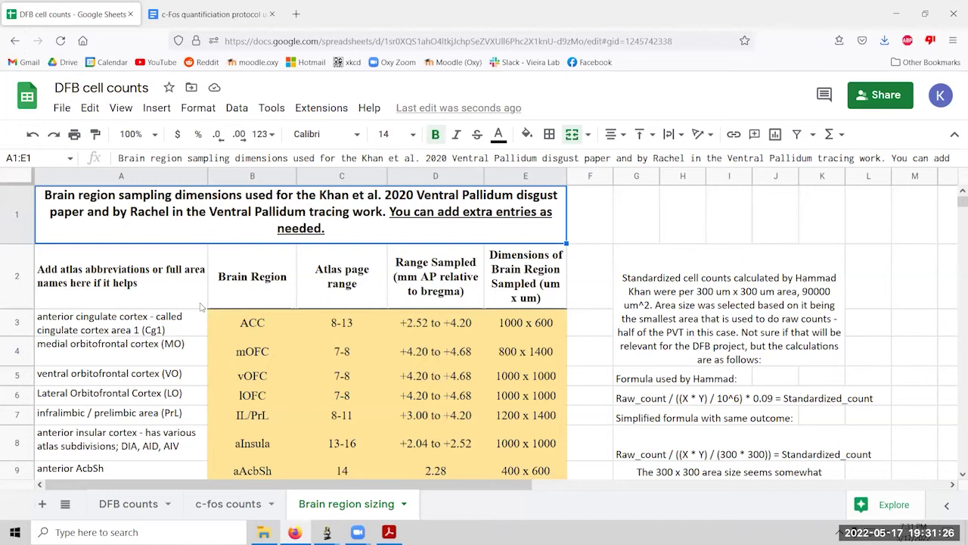
scroll(201, 325, "down", 5)
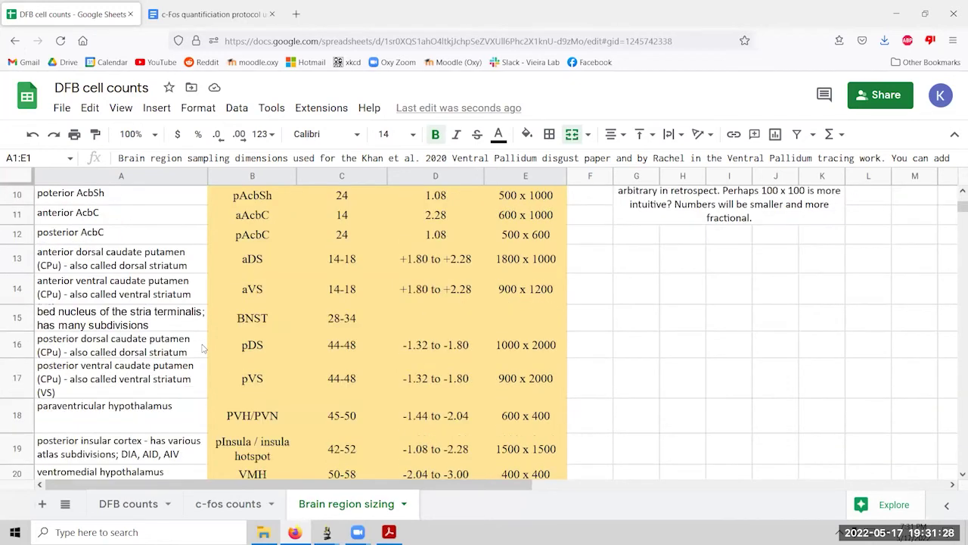
scroll(202, 348, "down", 3)
scroll(202, 348, "down", 3)
scroll(202, 348, "up", 5)
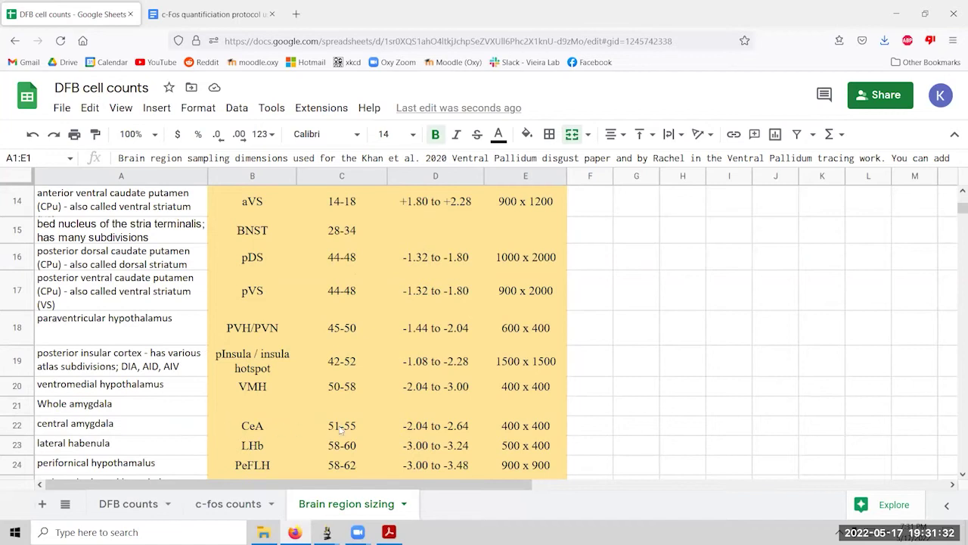
Switch to RAT_BRAIN_ATLAS.pdf in Adobe Acrobat Reader, find Figure 54, and examine its amygdala area at 200%.
left_click(388, 532)
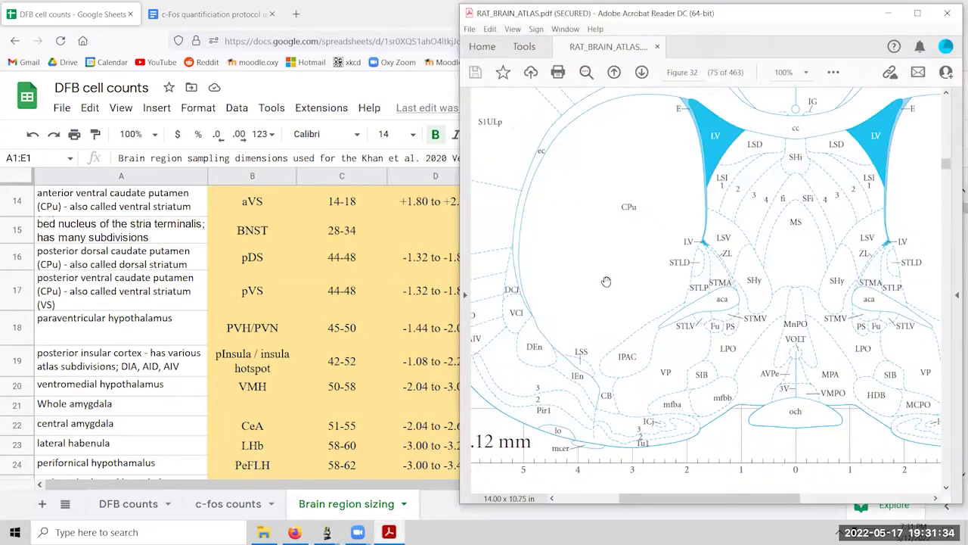
key("ctrl+0")
scroll(608, 281, "down", 11)
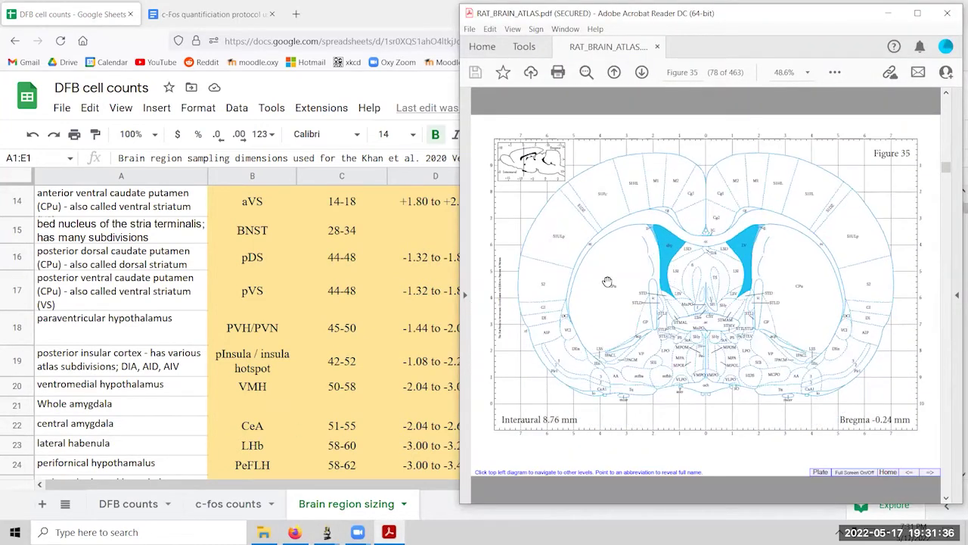
scroll(608, 282, "down", 10)
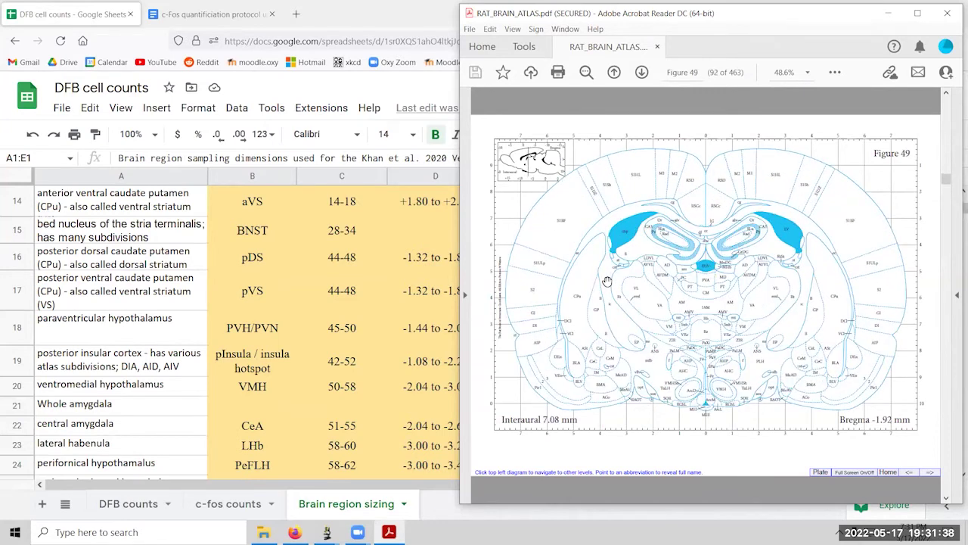
scroll(607, 281, "up", 1)
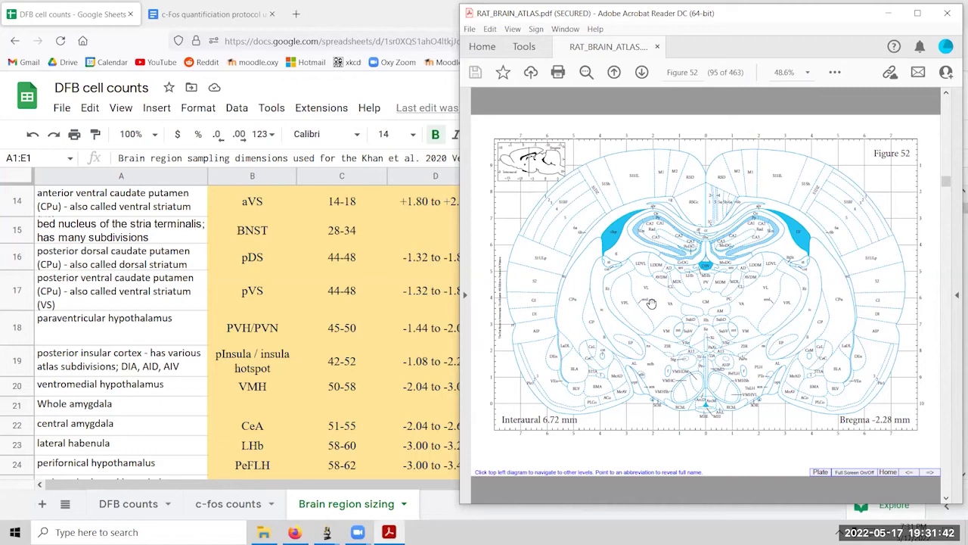
scroll(651, 302, "down", 2)
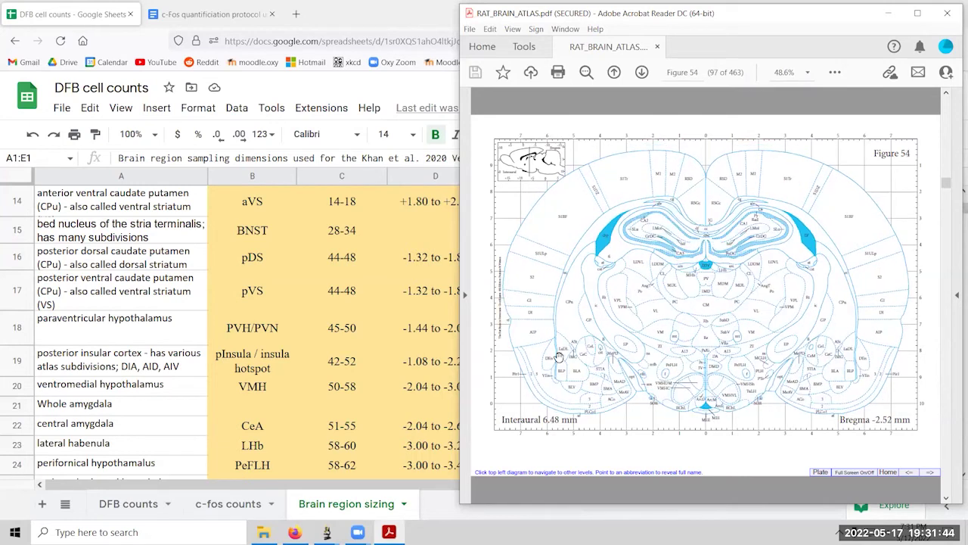
scroll(559, 357, "up", 5)
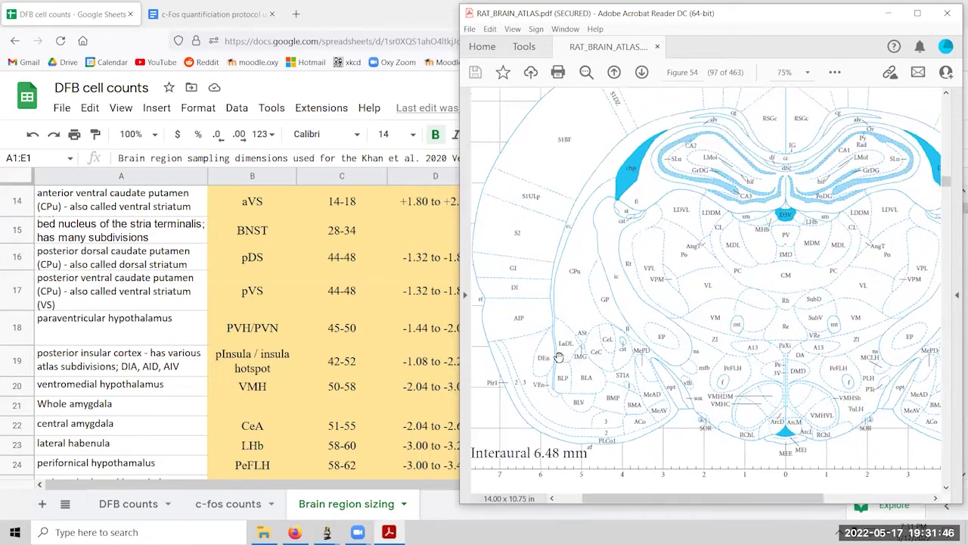
scroll(558, 357, "up", 1)
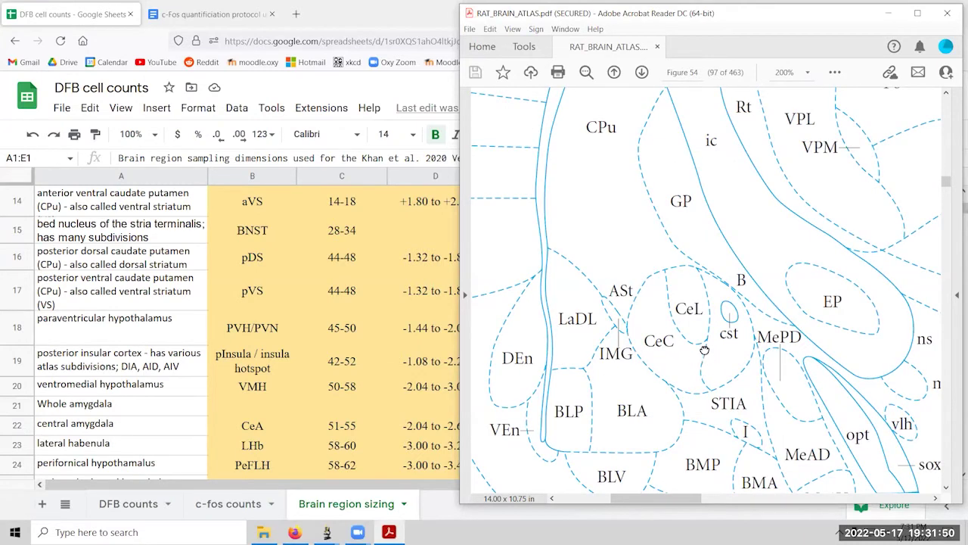
left_click_drag(701, 372, 693, 304)
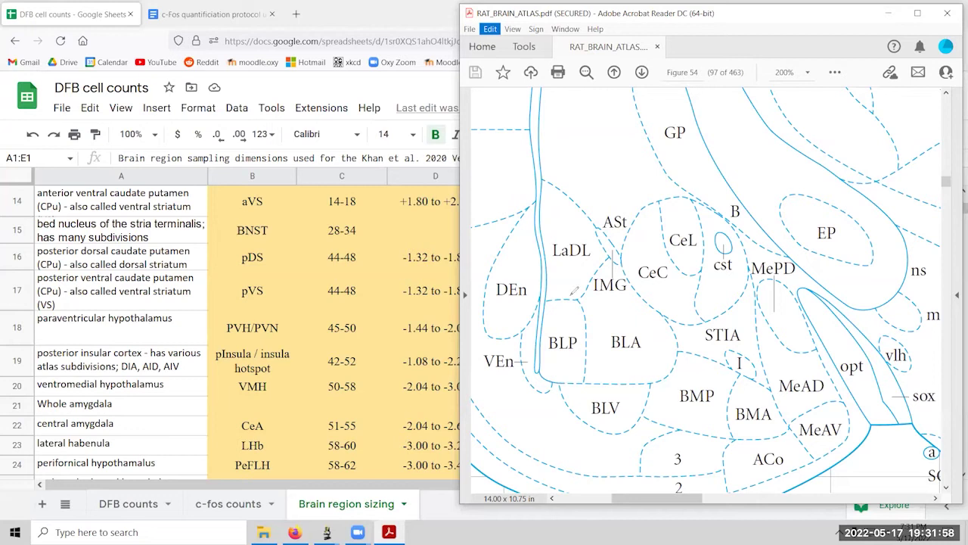
Outline the LaDL/BLP/BLA, central, and medial/basomedial amygdala areas freehand over Figure 54, and clear the pen marks.
mouse_move(545, 179)
left_mouse_down()
mouse_move(669, 351)
mouse_move(594, 387)
mouse_move(551, 367)
mouse_move(536, 292)
mouse_move(546, 177)
left_mouse_up()
mouse_move(640, 217)
left_mouse_down()
mouse_move(695, 195)
mouse_move(748, 216)
mouse_move(760, 281)
mouse_move(712, 309)
mouse_move(643, 285)
mouse_move(636, 221)
mouse_move(679, 213)
left_mouse_up()
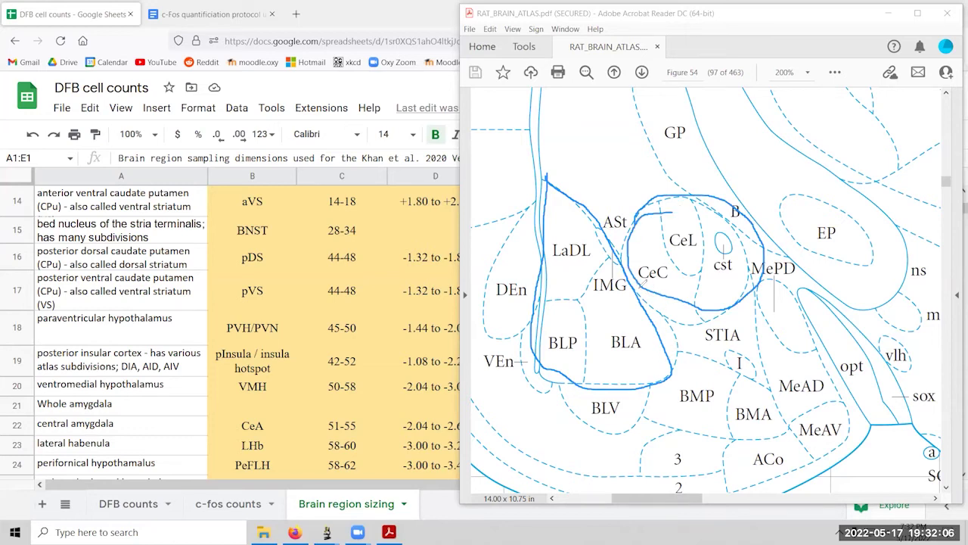
mouse_move(640, 288)
left_mouse_down()
mouse_move(672, 312)
mouse_move(761, 279)
mouse_move(804, 300)
mouse_move(851, 436)
mouse_move(735, 434)
mouse_move(649, 417)
mouse_move(644, 397)
mouse_move(672, 370)
left_mouse_up()
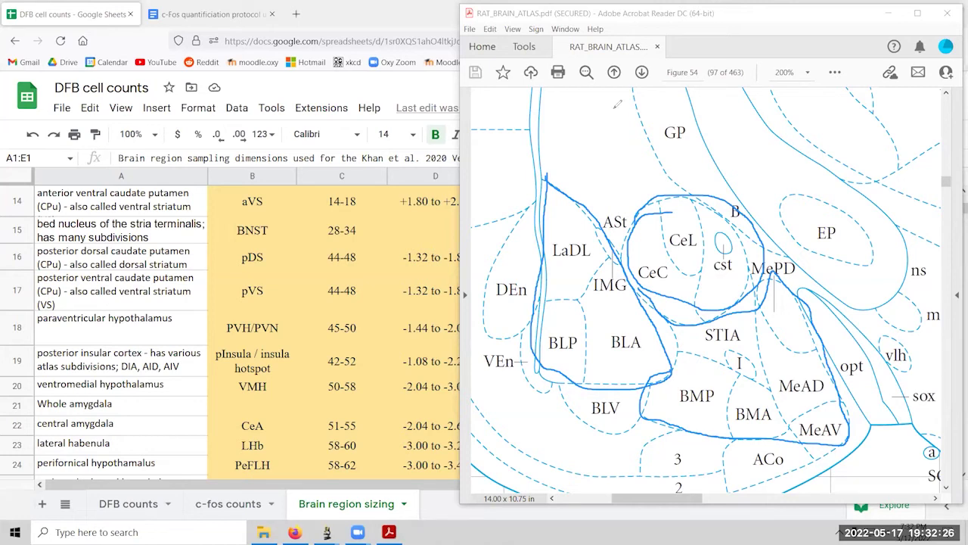
key("e")
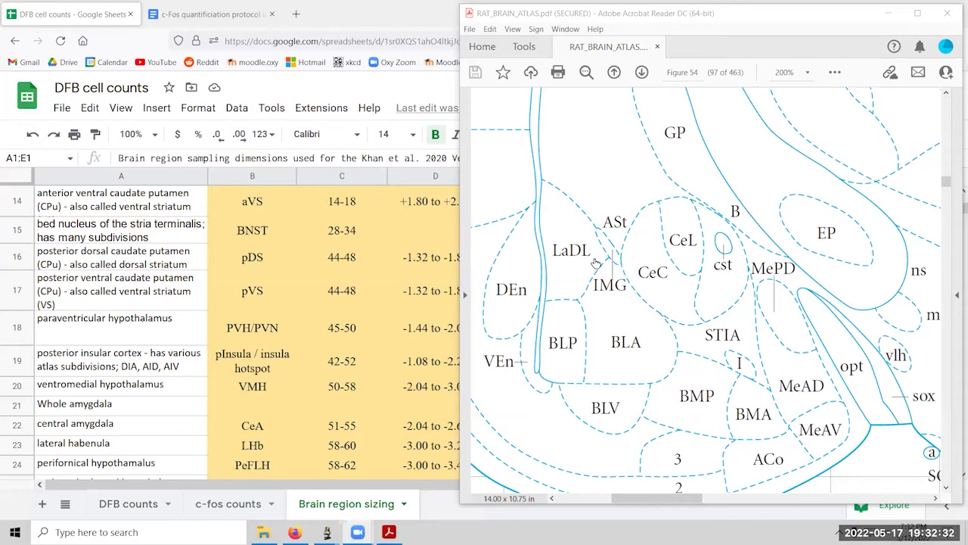
Read the full names behind Figure 54's amygdala abbreviations, including LaDL, BLP, BLA, CeC, STIA, MeAD and BMA.
mouse_move(569, 252)
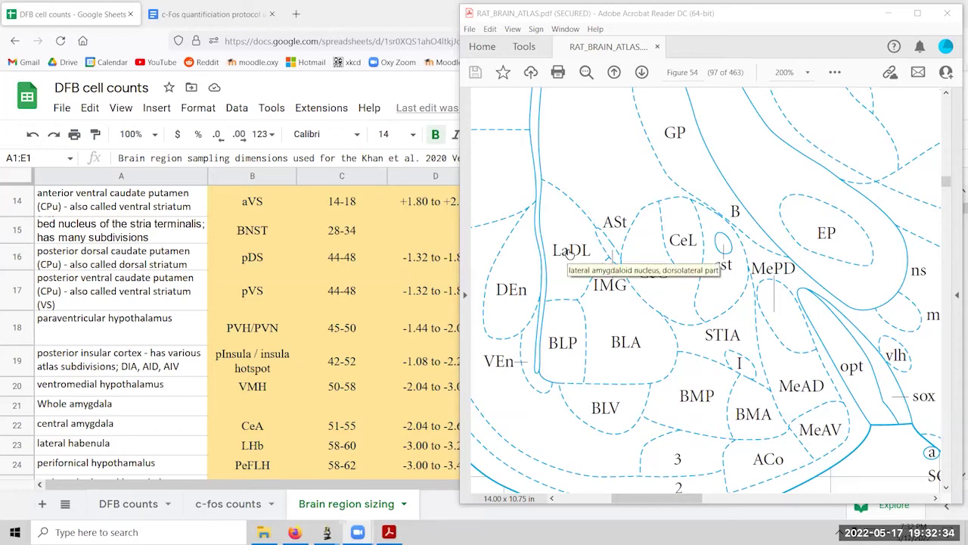
mouse_move(556, 346)
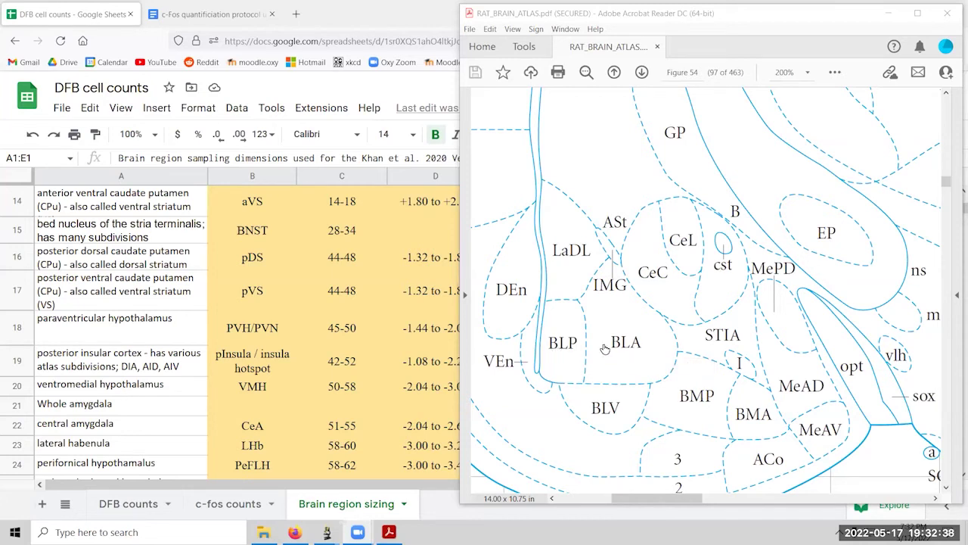
mouse_move(636, 344)
mouse_move(652, 277)
mouse_move(731, 341)
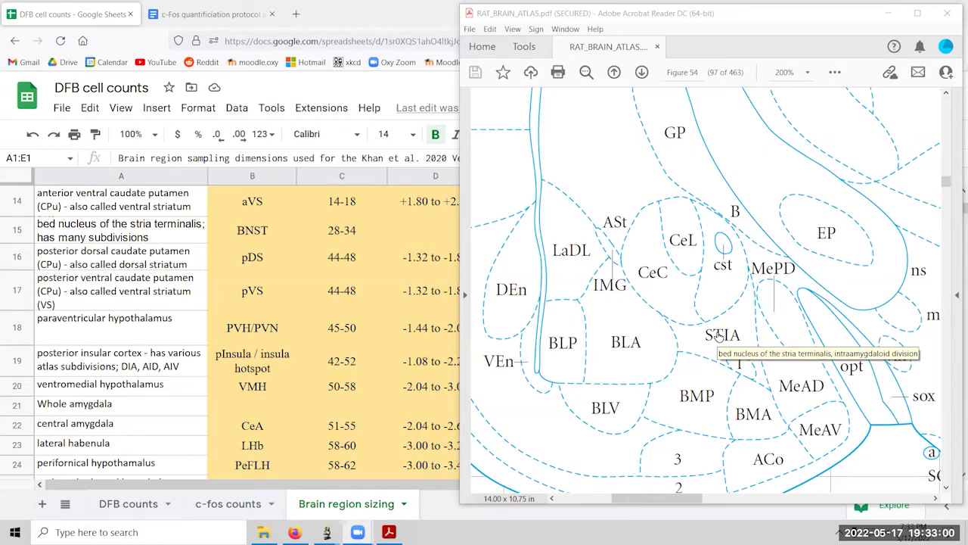
mouse_move(806, 388)
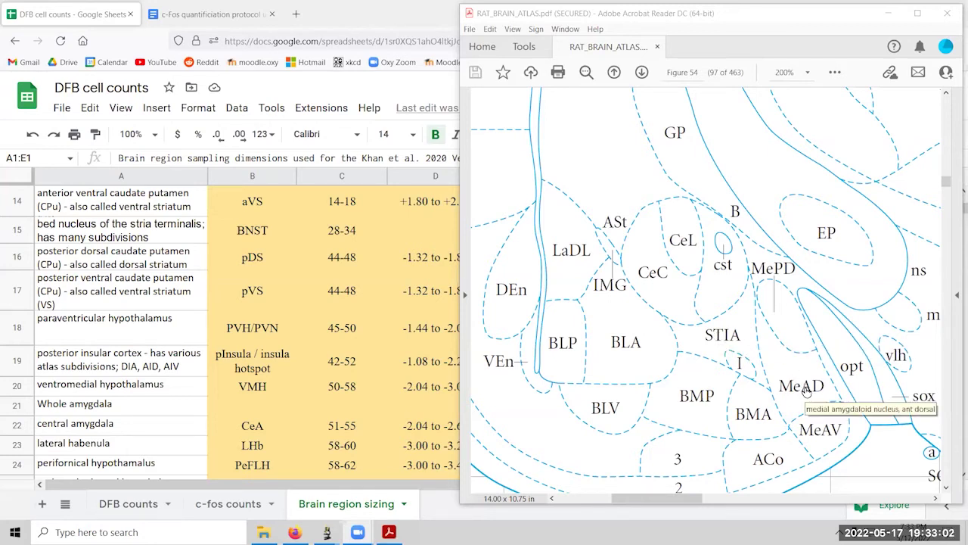
mouse_move(761, 414)
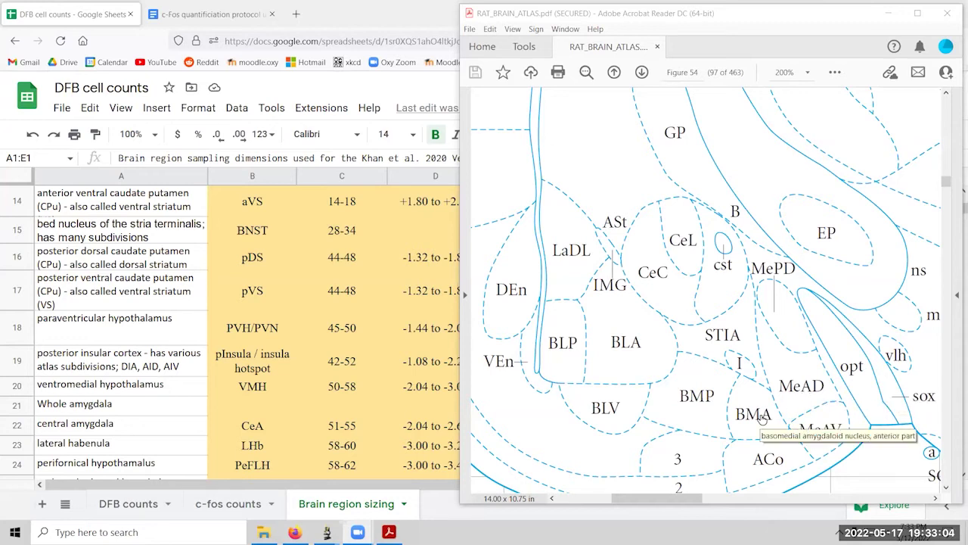
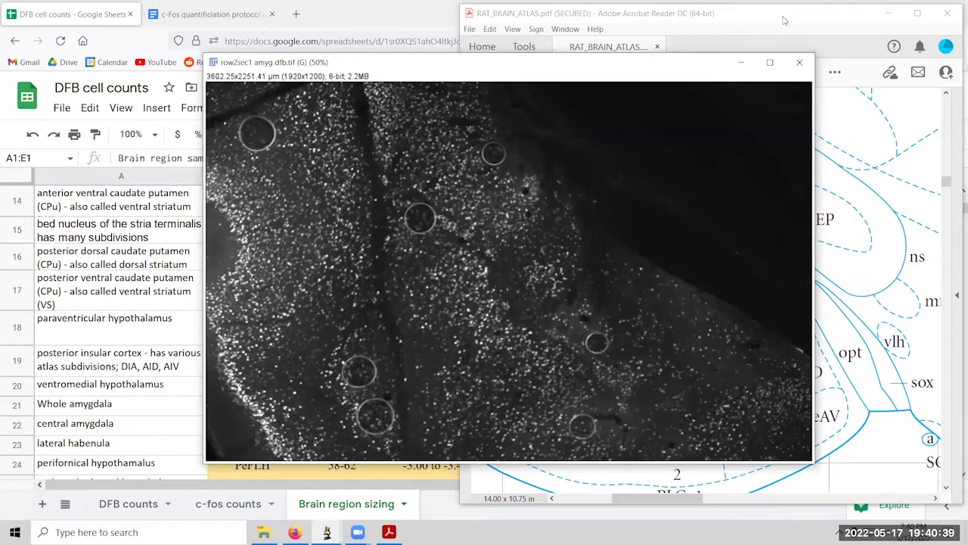
Return to RAT_BRAIN_ATLAS.pdf, show Figure 54 as a full plate, and review the lower-numbered plates to see how the amygdala changes.
left_click(785, 20)
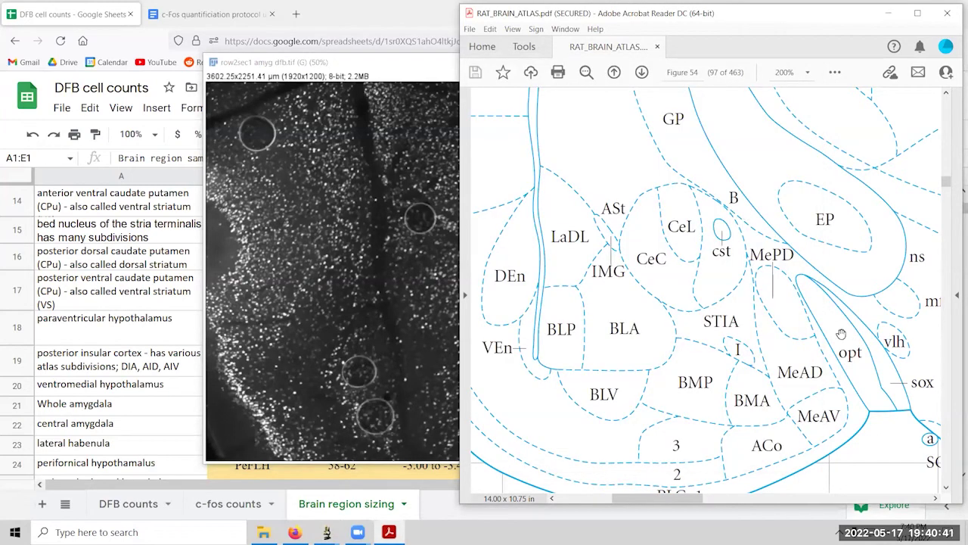
scroll(842, 341, "down", 3)
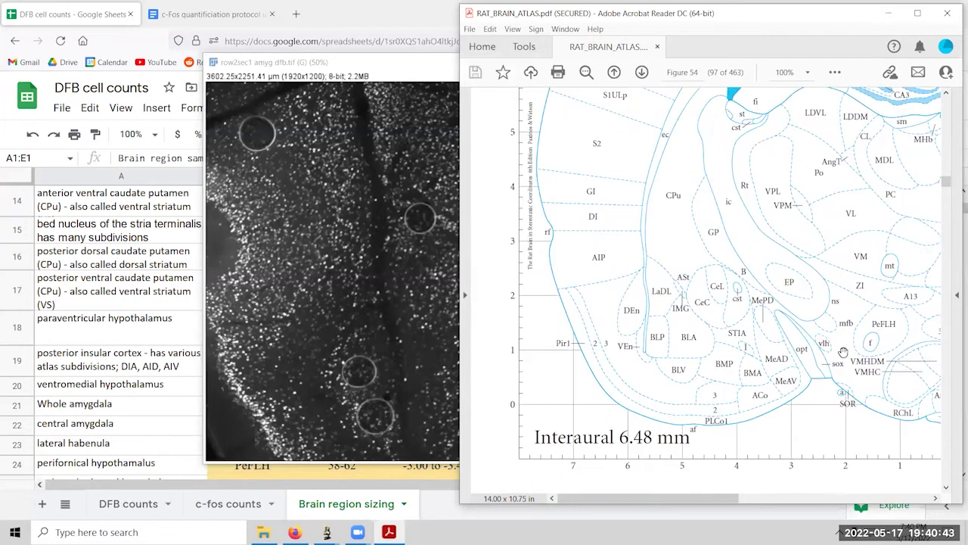
scroll(842, 352, "down", 3)
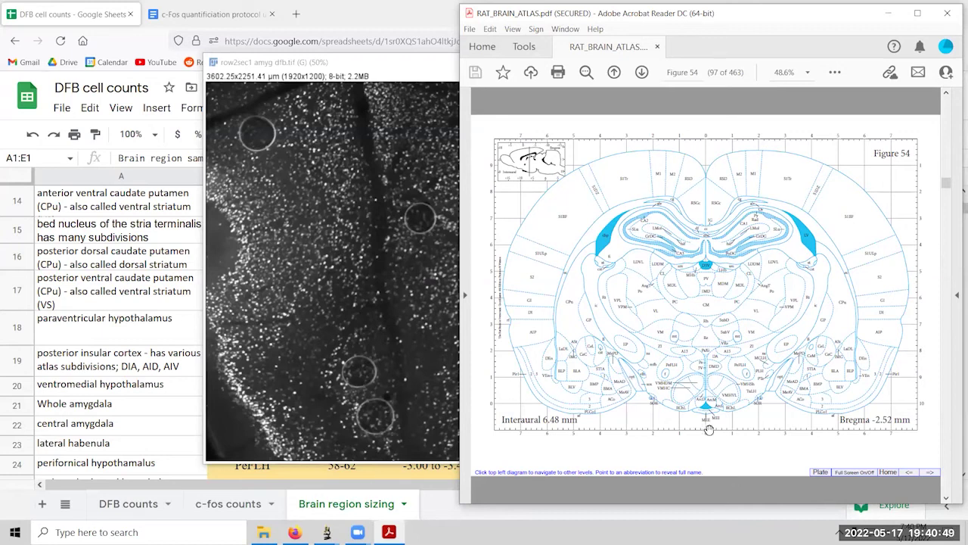
scroll(648, 414, "up", 2)
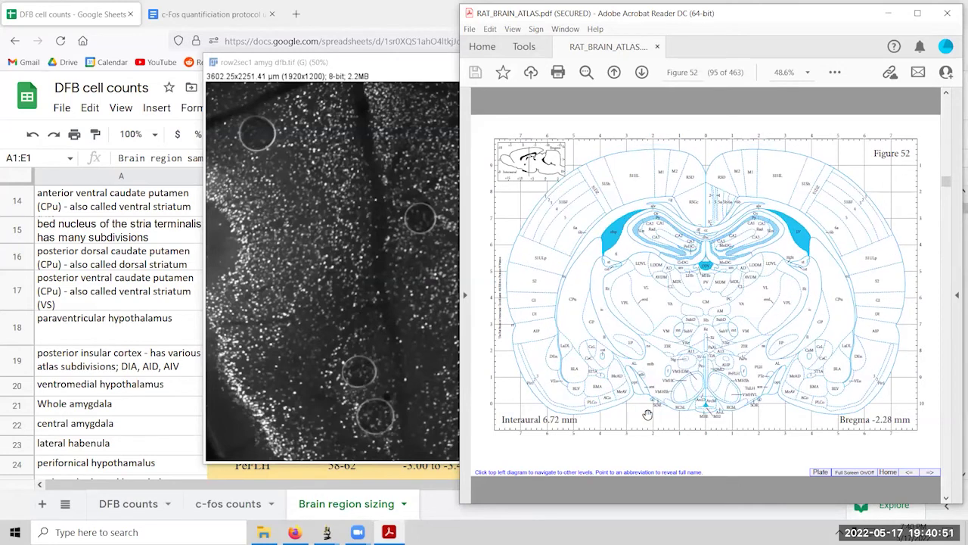
scroll(647, 415, "up", 2)
scroll(647, 415, "up", 2)
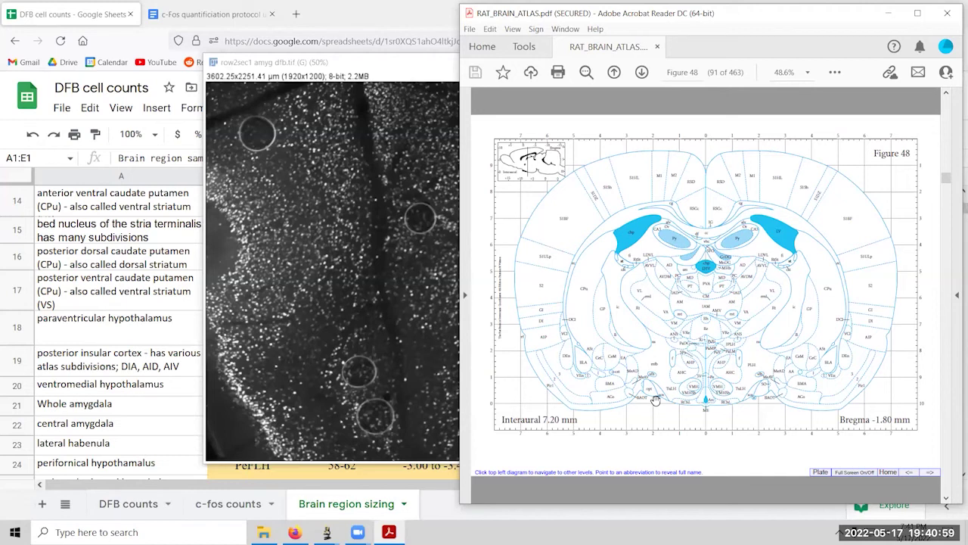
scroll(655, 399, "up", 3)
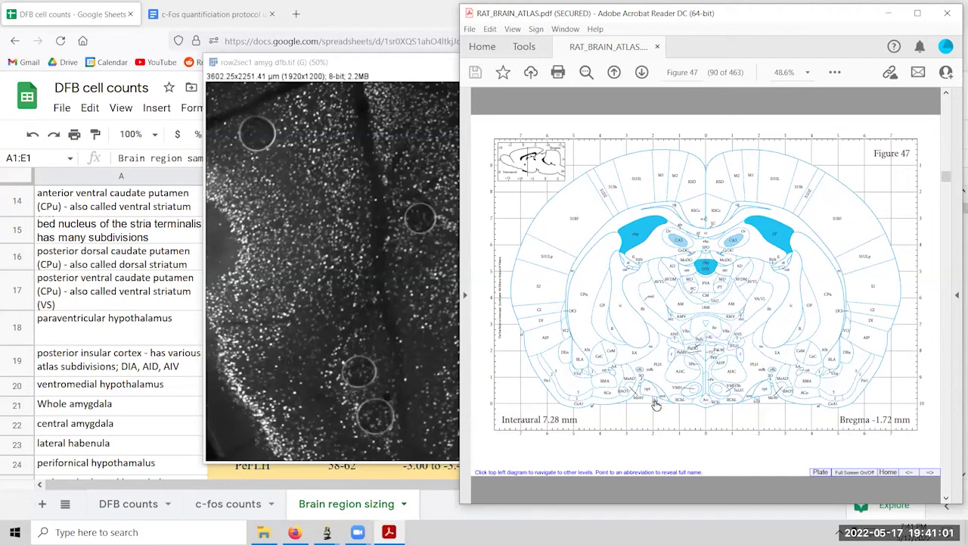
scroll(527, 412, "up", 3)
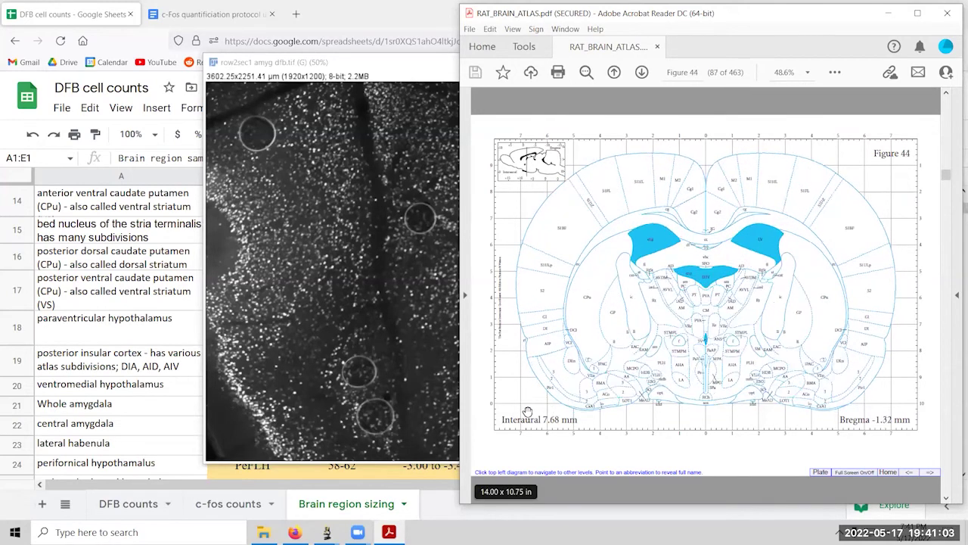
scroll(527, 412, "up", 5)
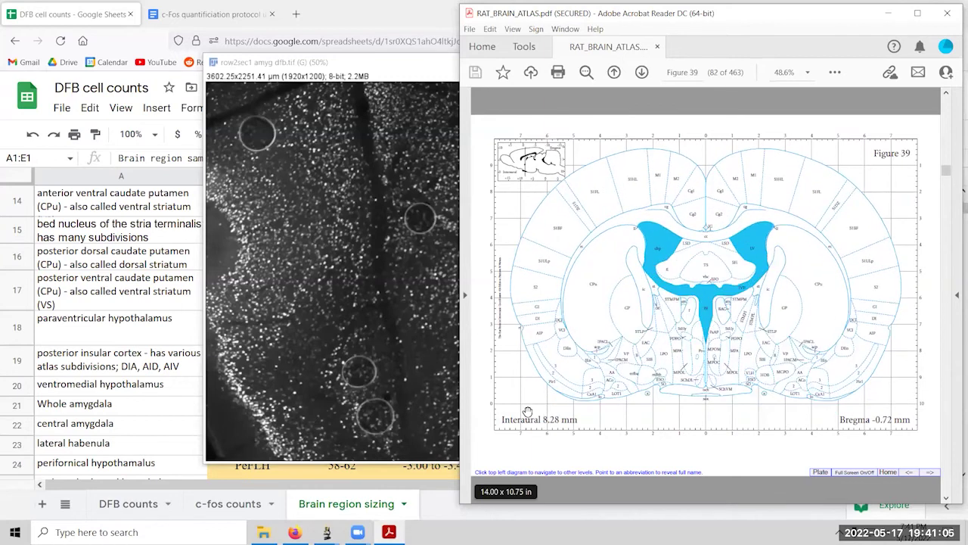
scroll(527, 412, "up", 1)
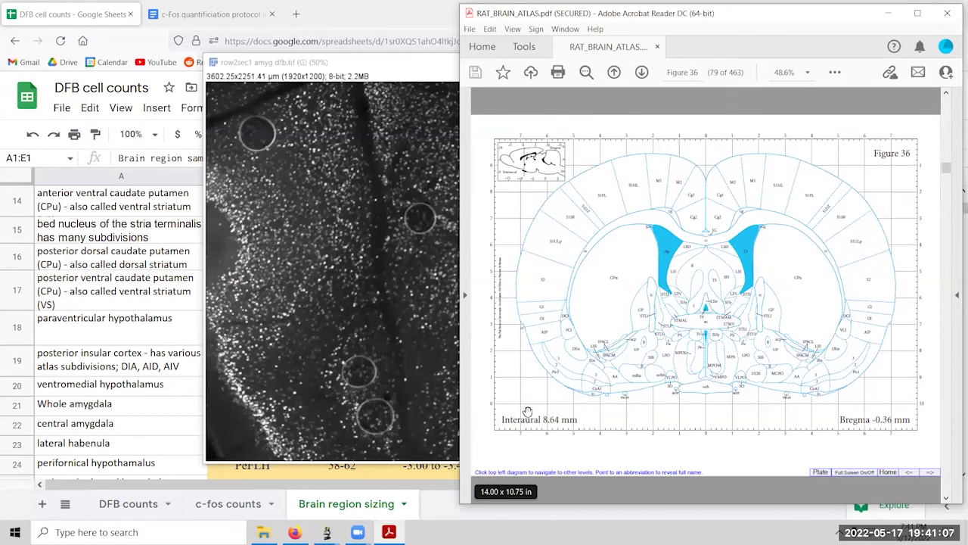
scroll(527, 412, "up", 11)
scroll(527, 413, "up", 20)
Review the atlas plates in ascending order through Figures 32, 36, 41, 48 and 54 to Figure 56, following the amygdala.
scroll(587, 379, "down", 18)
scroll(587, 379, "down", 11)
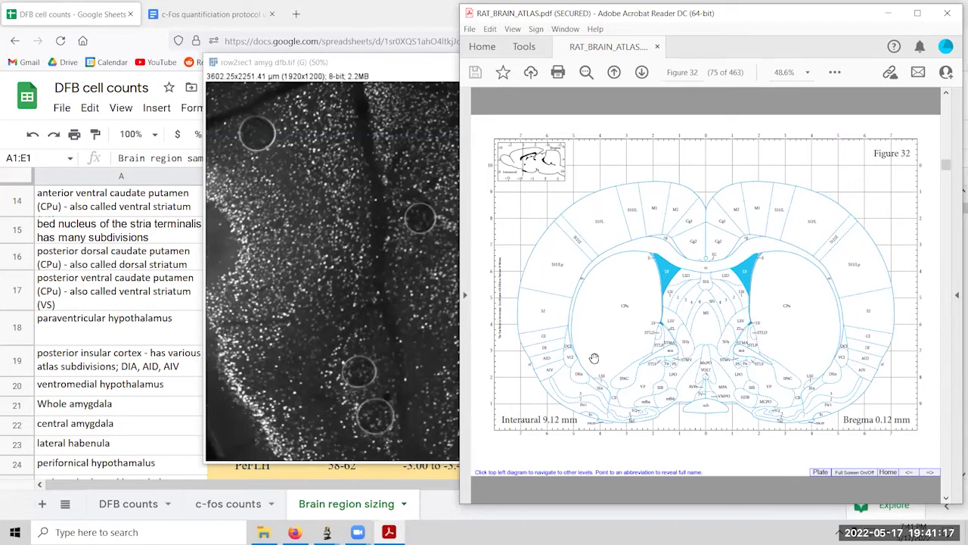
scroll(594, 358, "down", 5)
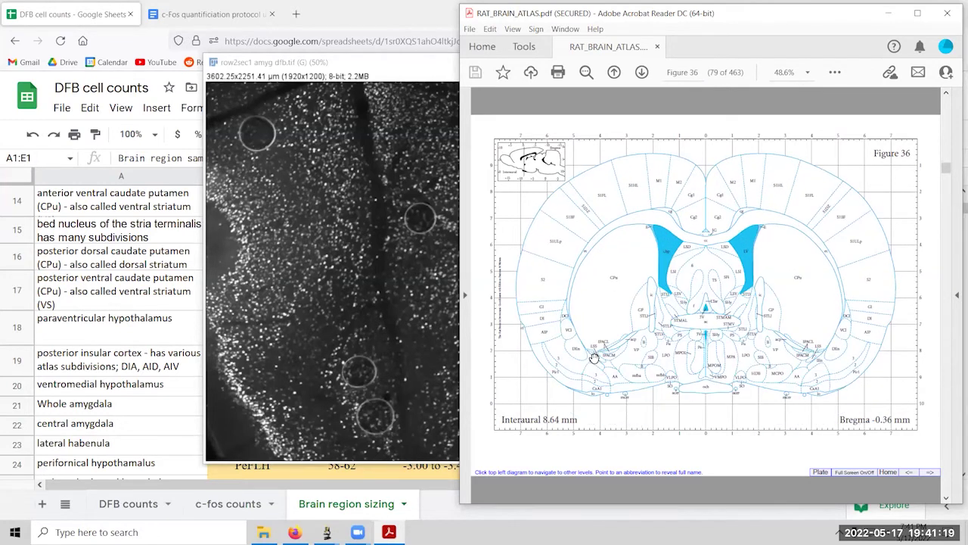
scroll(594, 358, "down", 4)
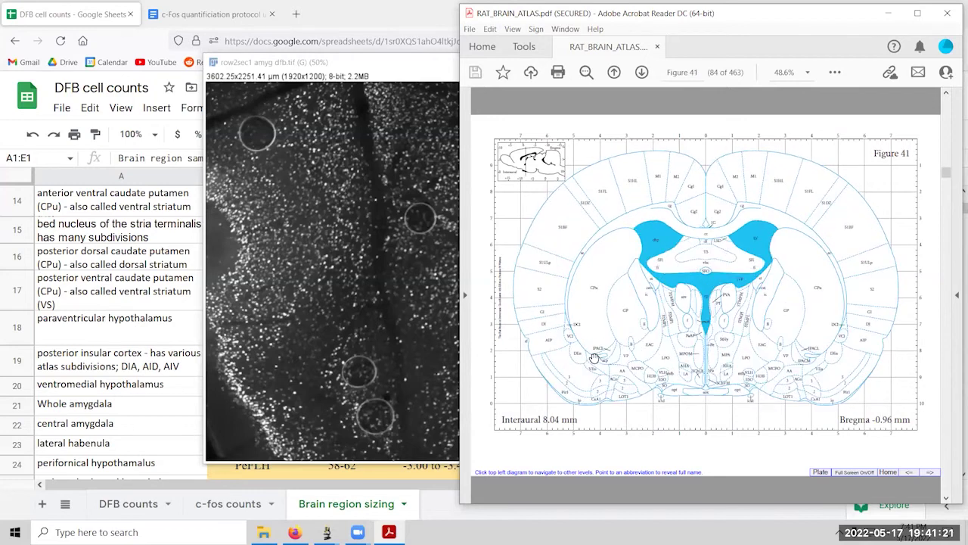
scroll(595, 358, "down", 3)
scroll(595, 360, "down", 7)
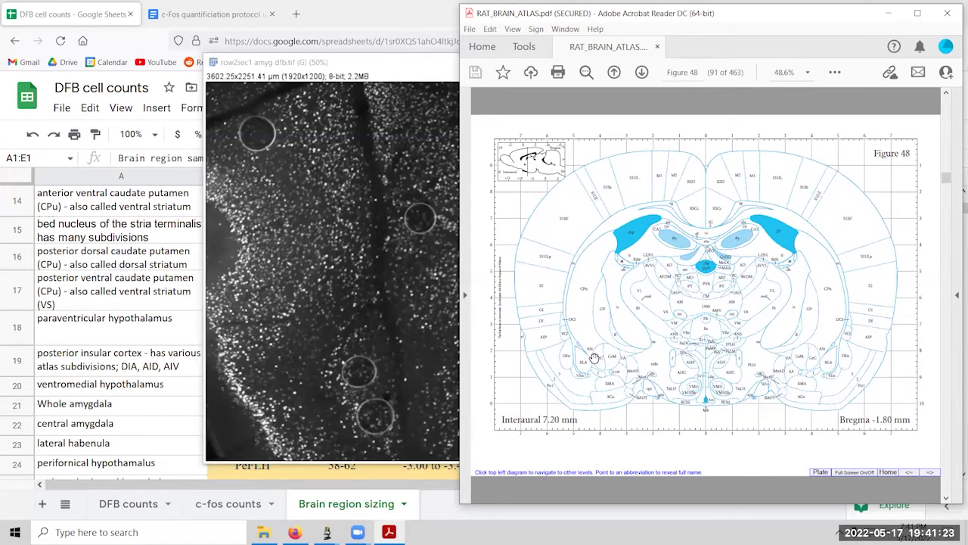
scroll(595, 358, "down", 3)
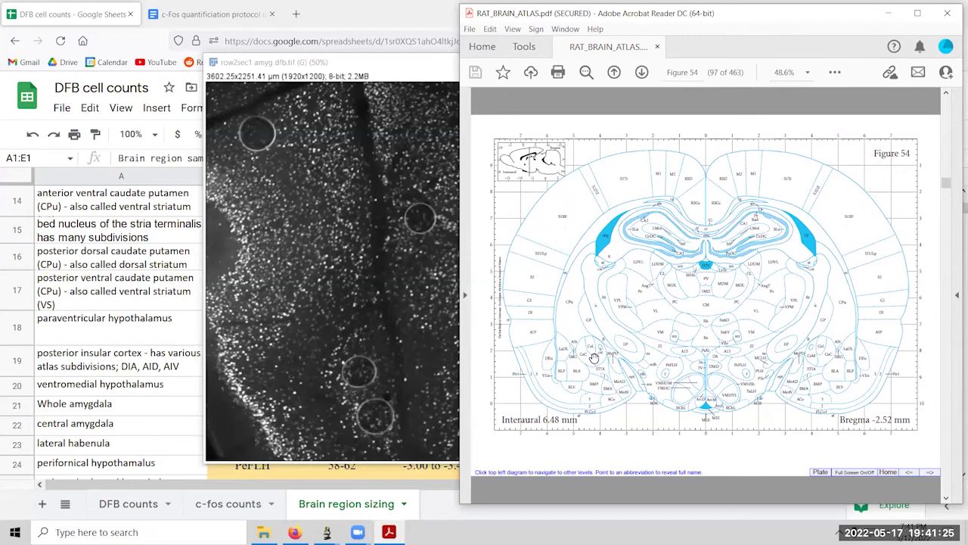
scroll(595, 358, "down", 2)
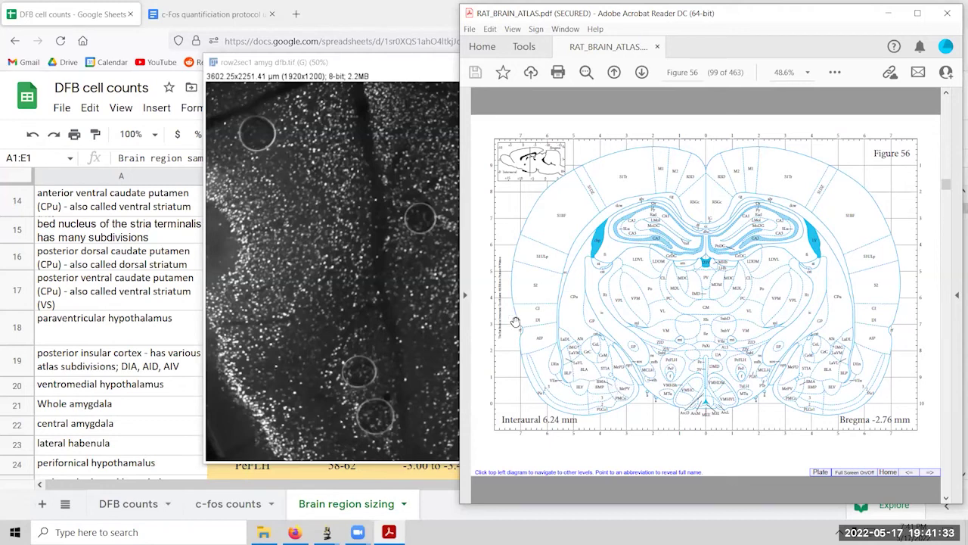
Compare the row2sec1 amyg dfb.tif section with Figure 56, viewing the plate's amygdala area at 100%.
left_click(364, 71)
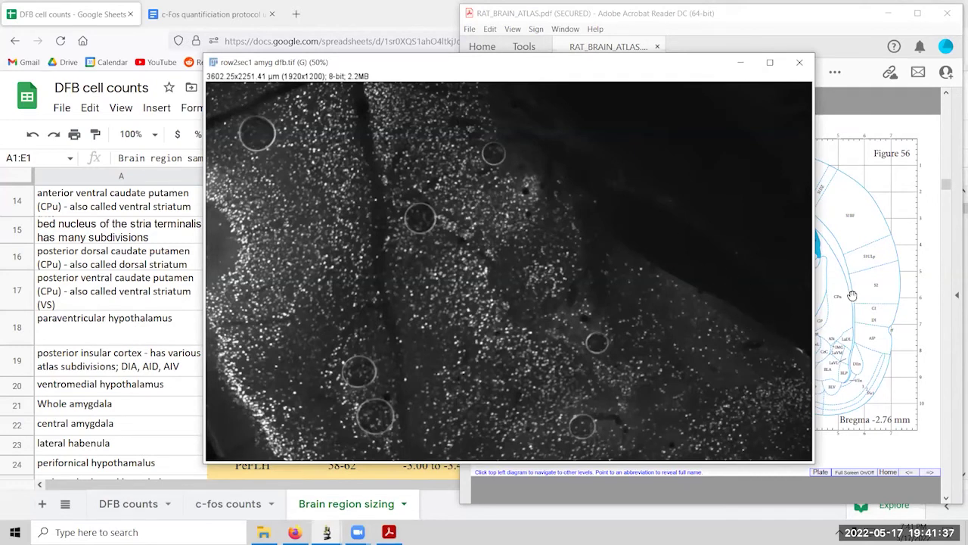
left_click(832, 314)
scroll(636, 380, "up", 4)
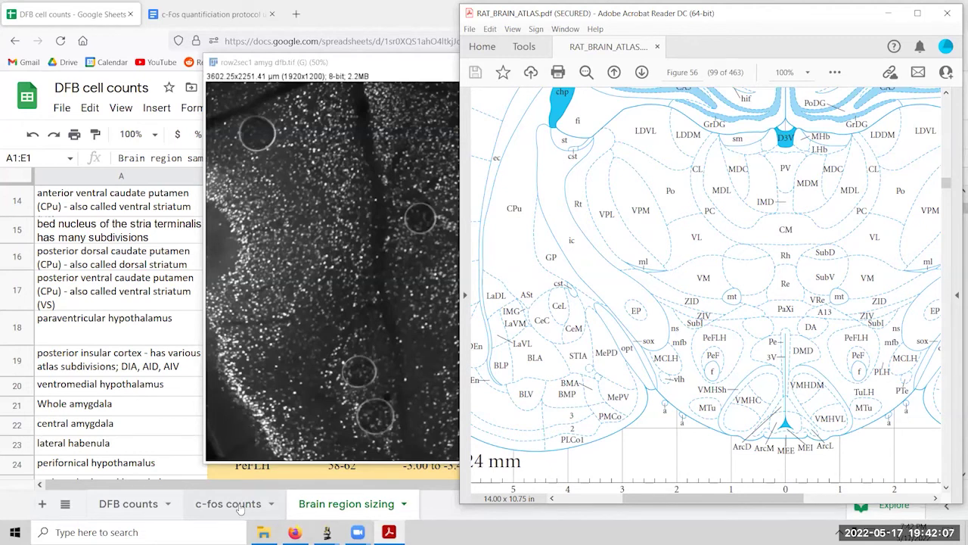
Switch to the DFB counts sheet in Google Sheets and duplicate subject 301's row 5 into rows 6, 7 and 8.
left_click(201, 501)
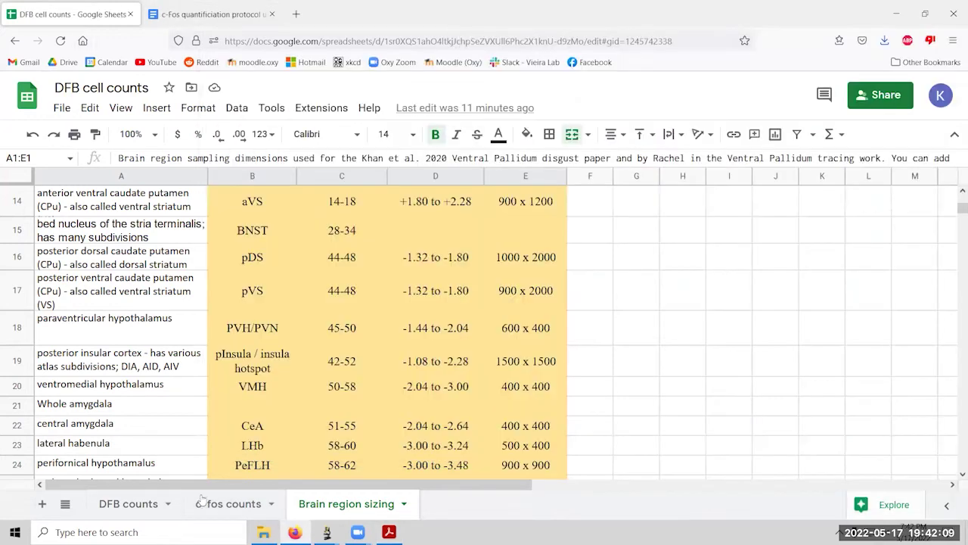
left_click(127, 503)
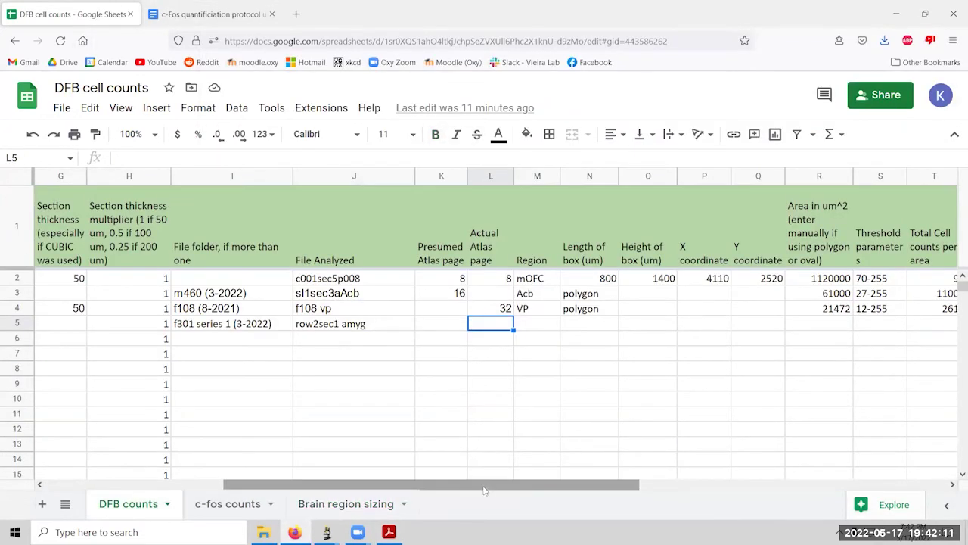
left_click_drag(486, 485, 308, 486)
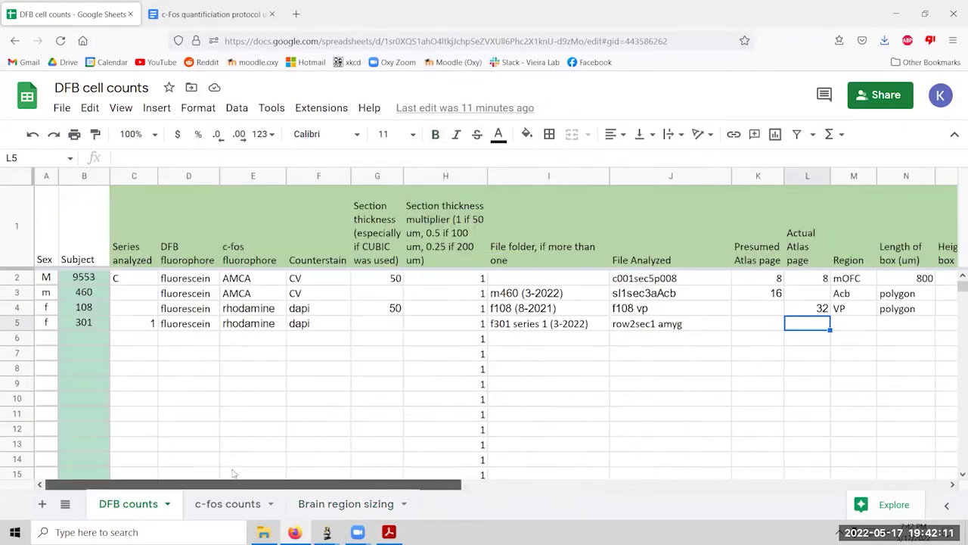
left_click(18, 323)
key("ctrl+c")
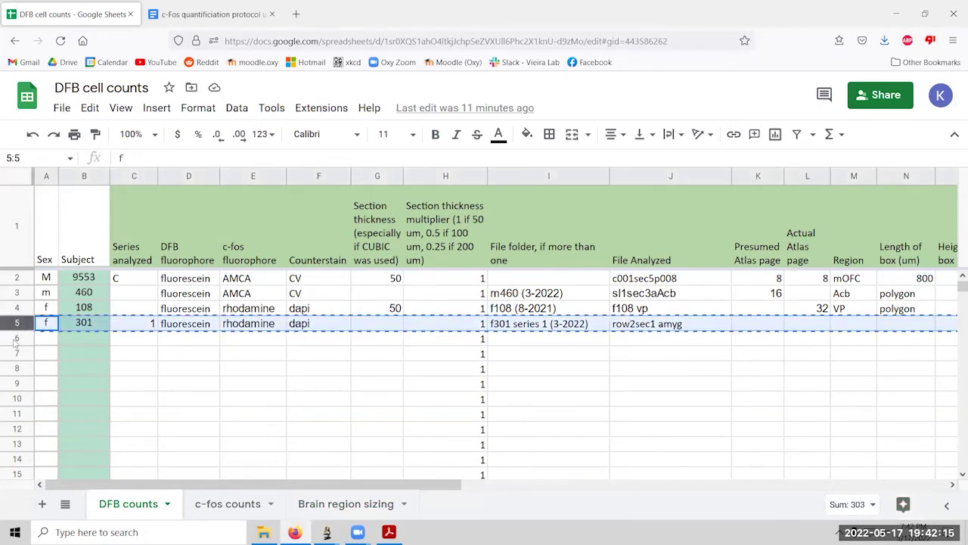
left_click(17, 338)
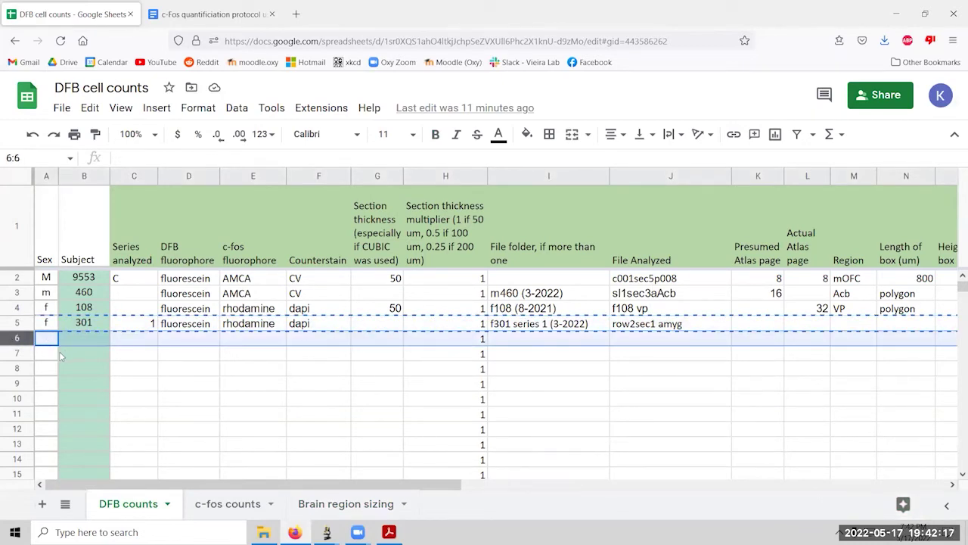
key("ctrl+v")
left_click(18, 353)
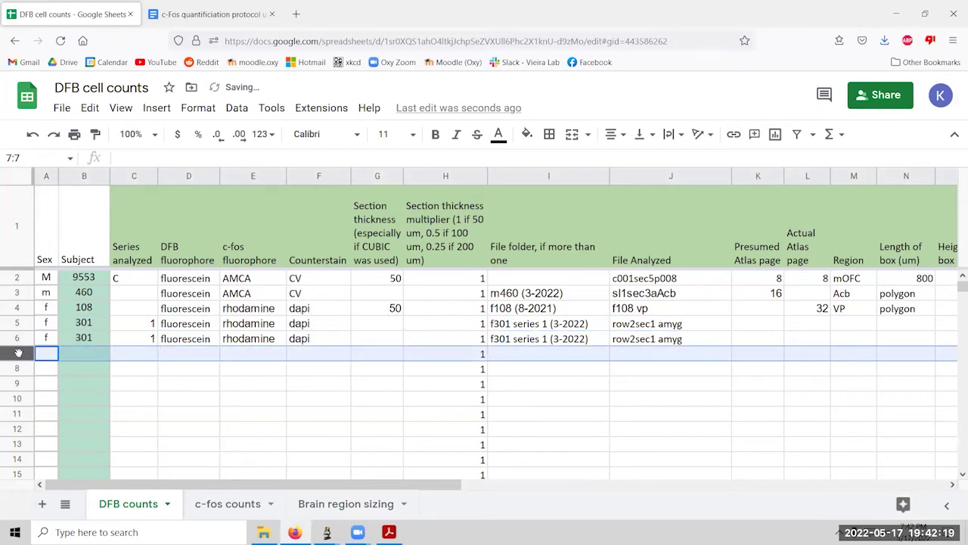
key("ctrl+v")
left_click(18, 368)
key("ctrl+v")
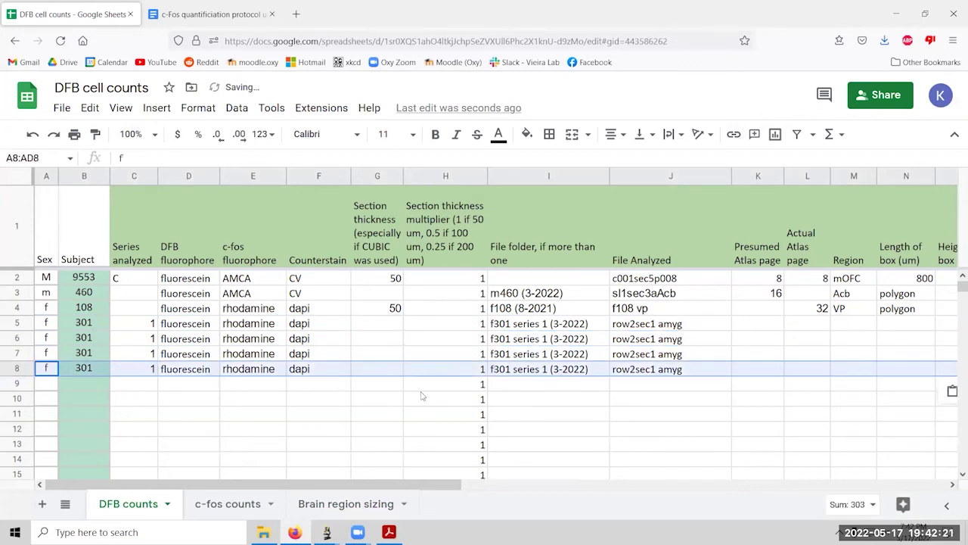
Fill in the Region for rows 5 to 8 as BLA, CeA, MeA and amyg (whole).
left_click(700, 327)
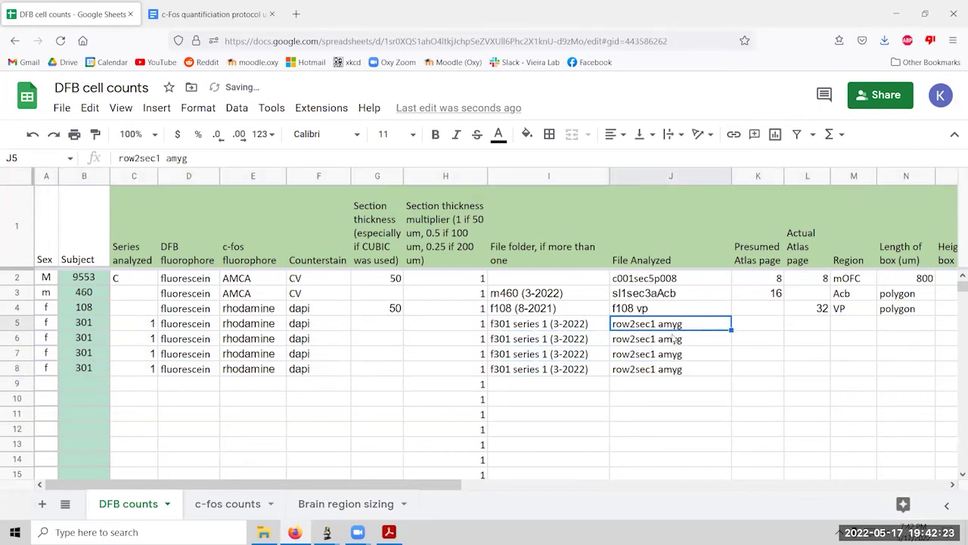
key("Right")
key("Right")
key("Right")
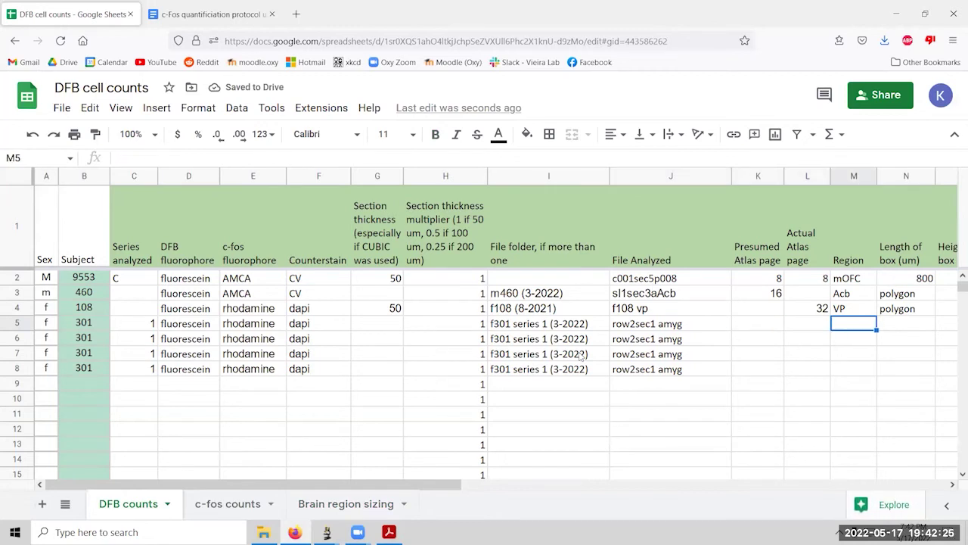
type("BL")
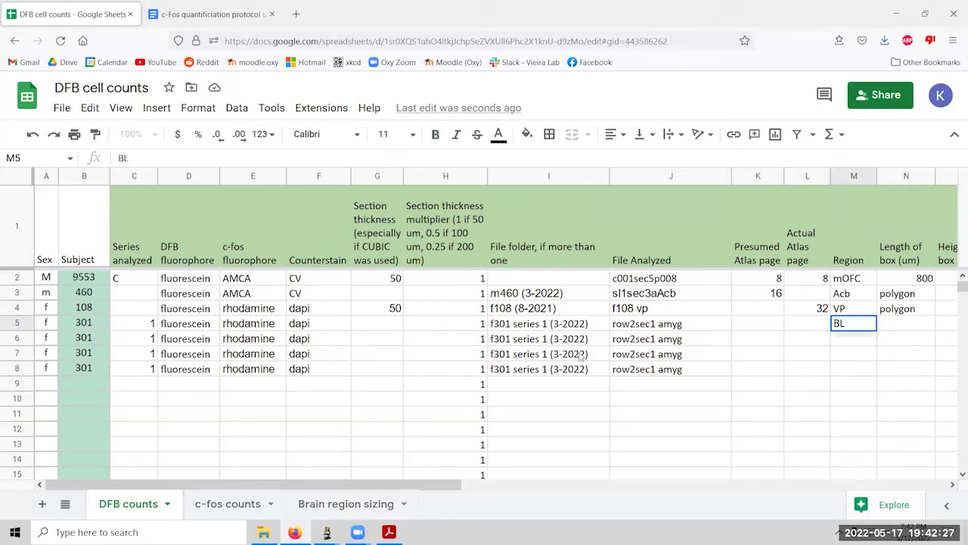
key("Return")
type("CeA")
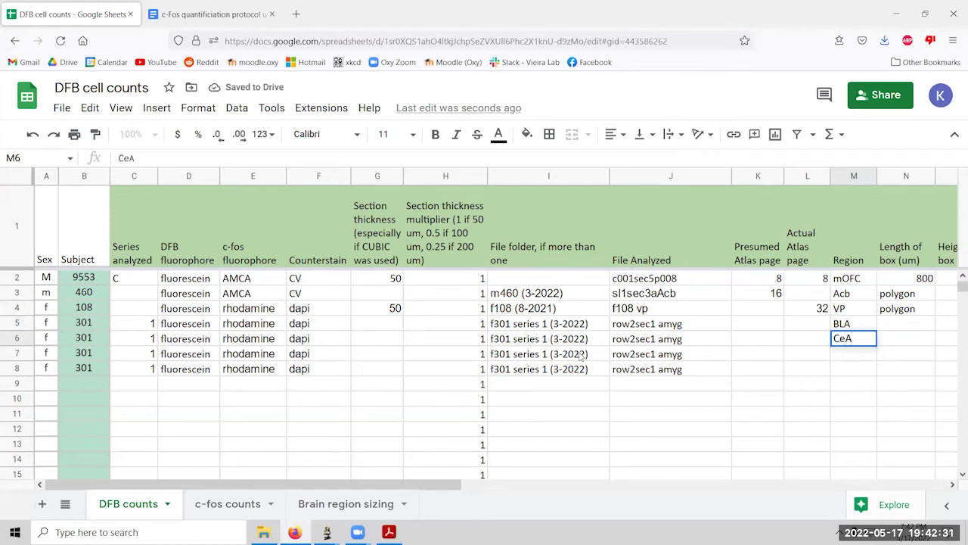
key("Return")
type("Me")
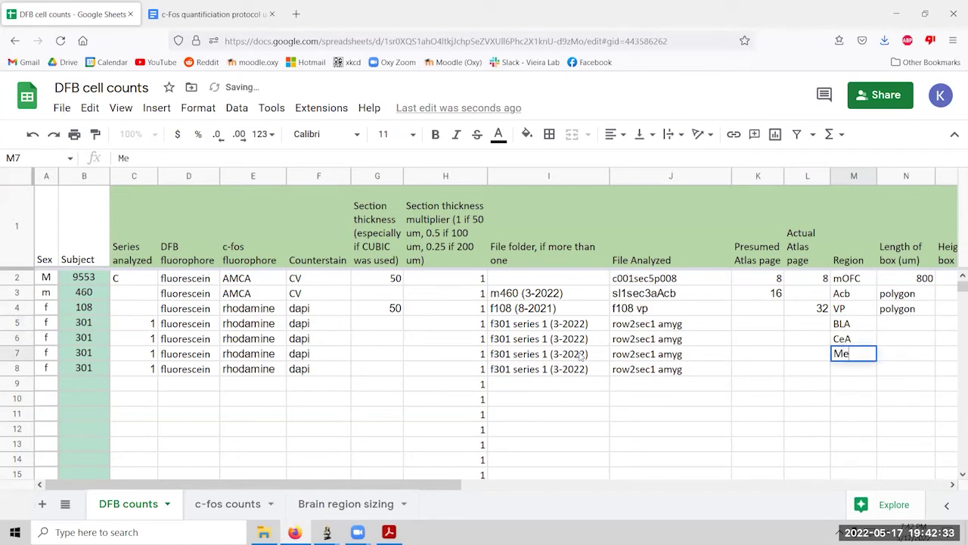
key("Return")
type("amyg")
key("BackSpace")
key("BackSpace")
key("BackSpace")
key("BackSpace")
type("wam")
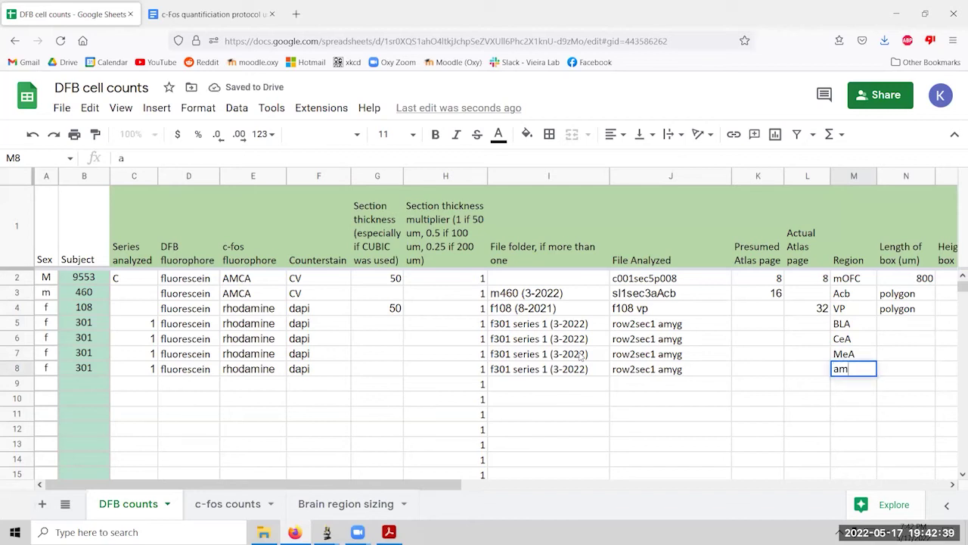
type("yg (who;e")
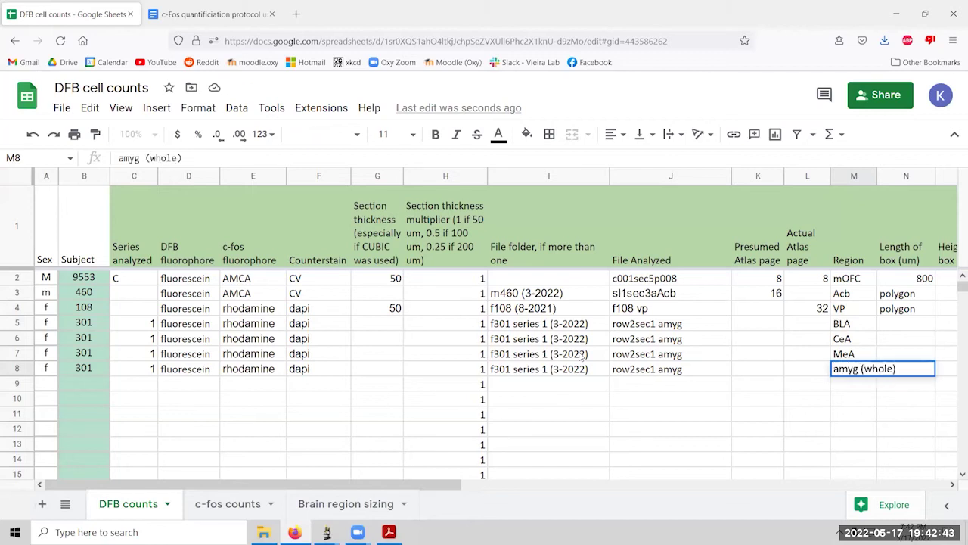
Copy "polygon" from the VP row's Length of box cell into the same column for rows 5 to 8.
key("Tab")
key("Up")
key("Up")
key("Up")
key("Up")
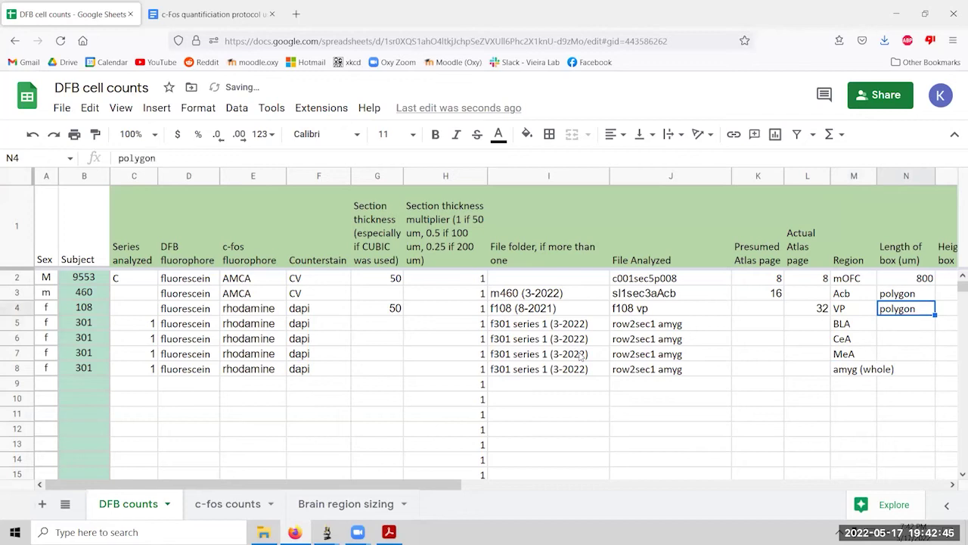
key("ctrl+c")
key("Down")
key("ctrl+v")
key("Down")
key("ctrl+v")
key("Down")
key("ctrl+v")
key("Down")
key("ctrl+v")
Look over the box size, coordinate, area, threshold and cell count columns for subject 301's rows 5 to 8.
key("Right")
key("Right")
key("Right")
key("Right")
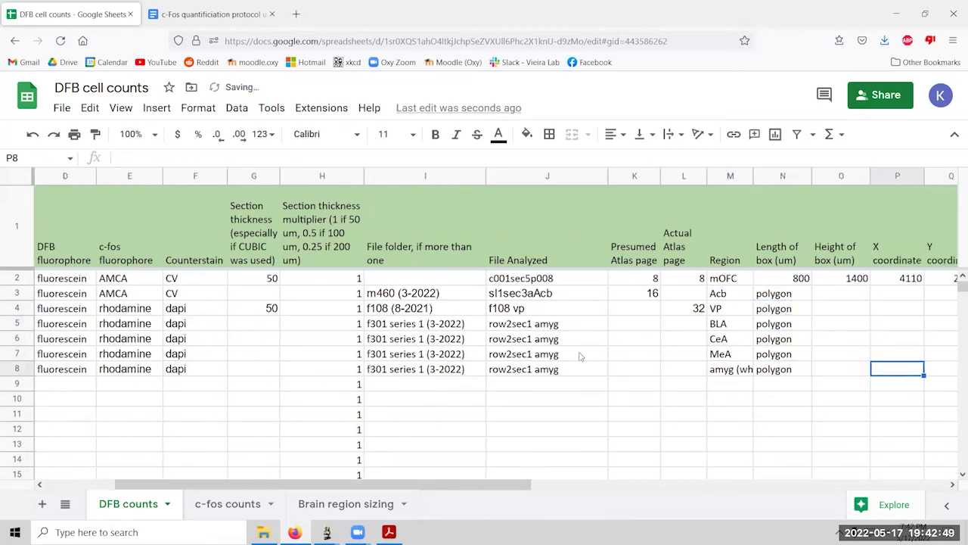
key("Up")
key("Up")
key("Up")
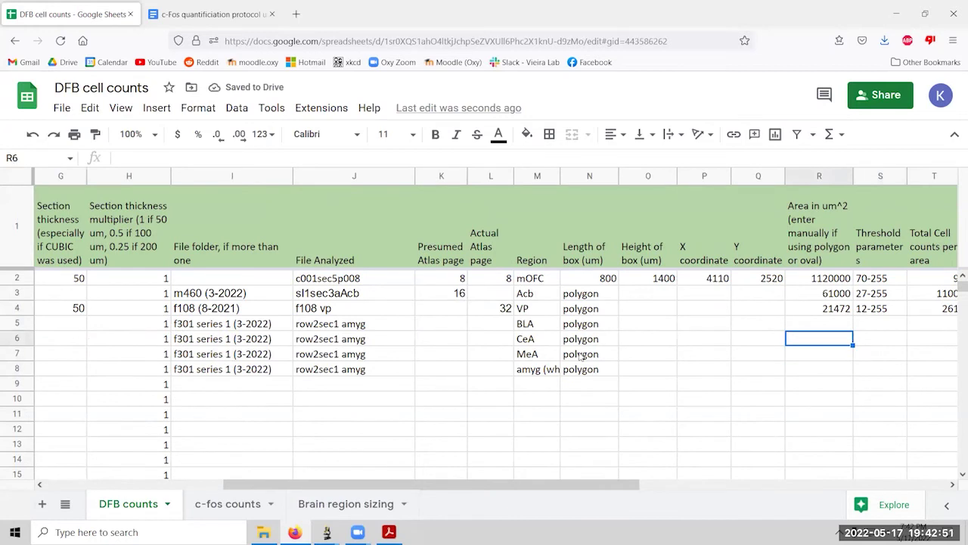
key("Right")
key("Right")
key("Right")
key("Left")
key("Left")
key("Left")
key("Left")
key("Left")
key("Left")
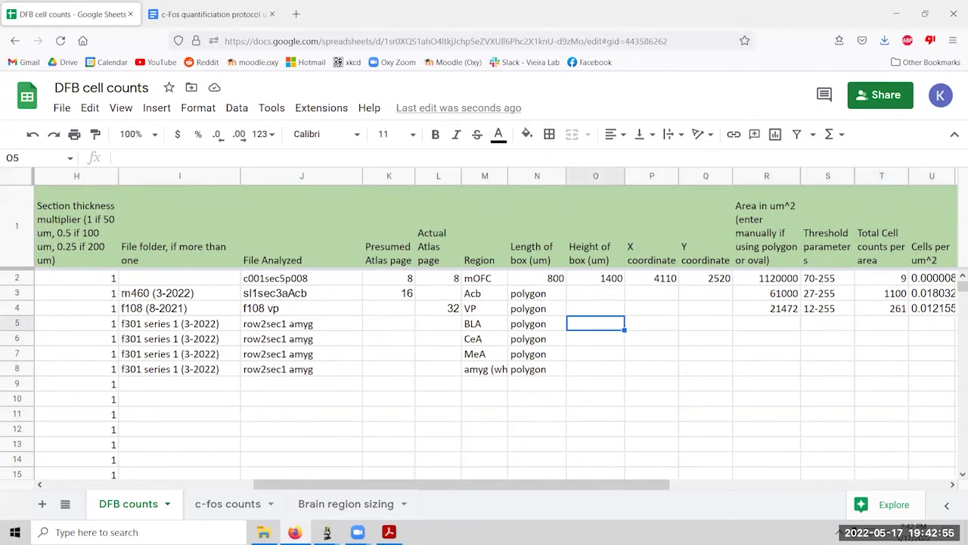
Bring up the atlas at Figure 56 and the row2sec1 amyg dapi.tif image in Fiji for comparison.
left_click(389, 531)
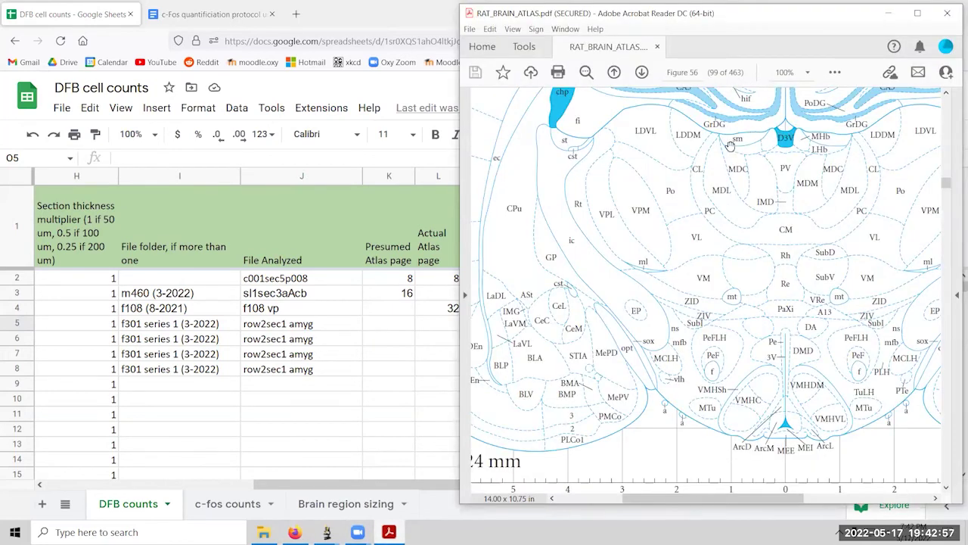
mouse_move(327, 532)
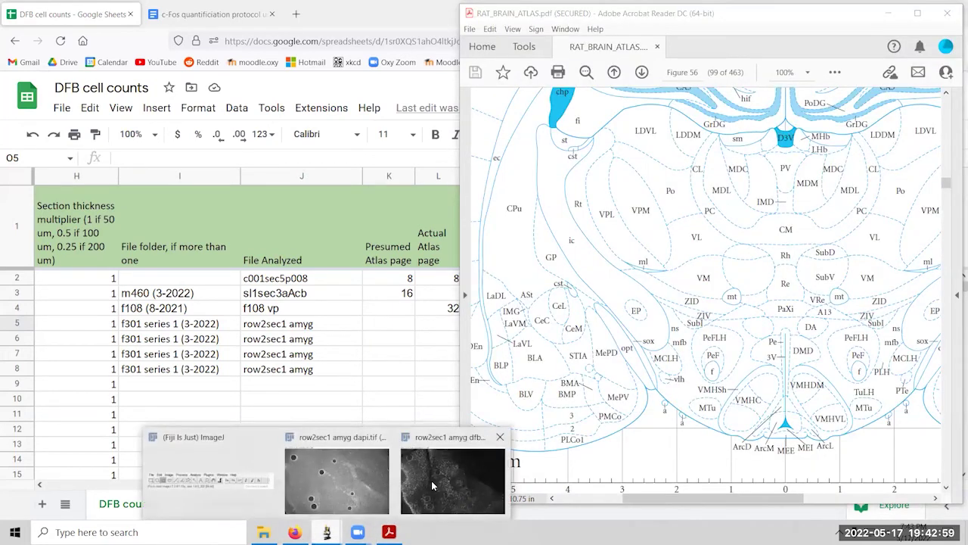
left_click(378, 493)
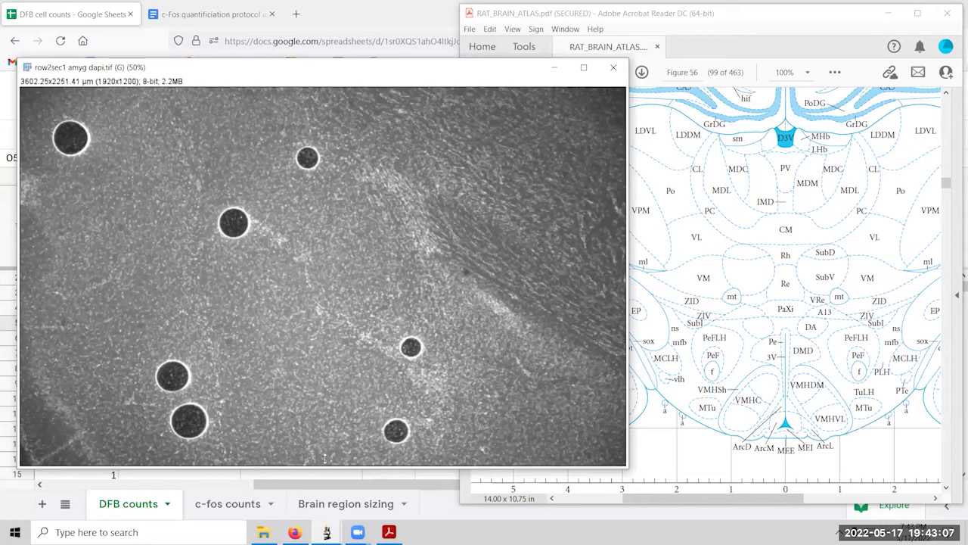
Merge row2sec1 amyg dfb.tif as green and row2sec1 amyg dapi.tif as gray into a composite, keeping the source images.
mouse_move(326, 531)
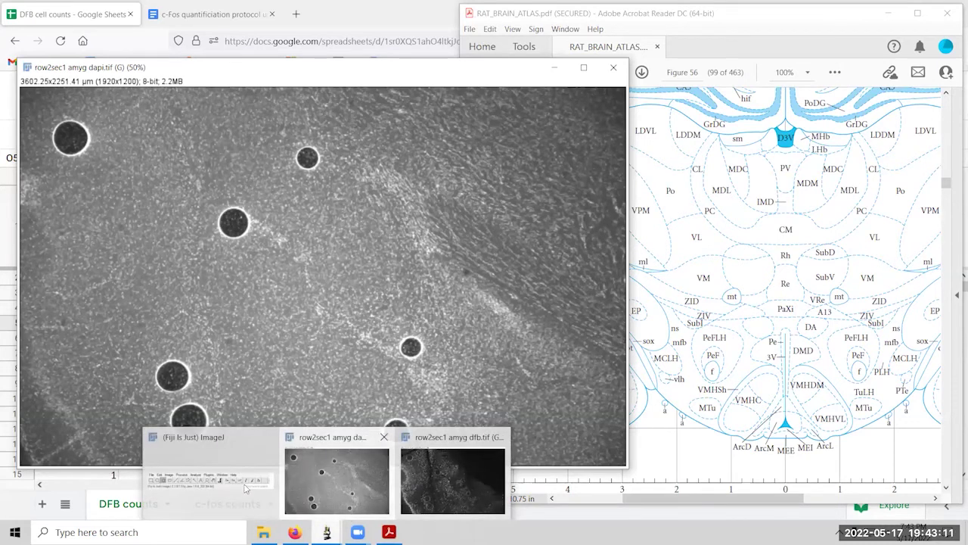
left_click(227, 454)
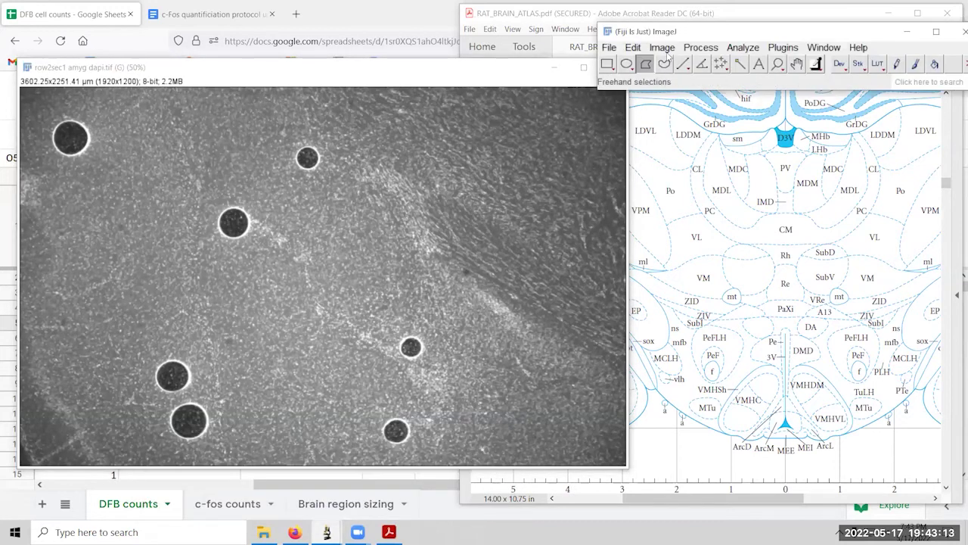
left_click(664, 47)
mouse_move(670, 135)
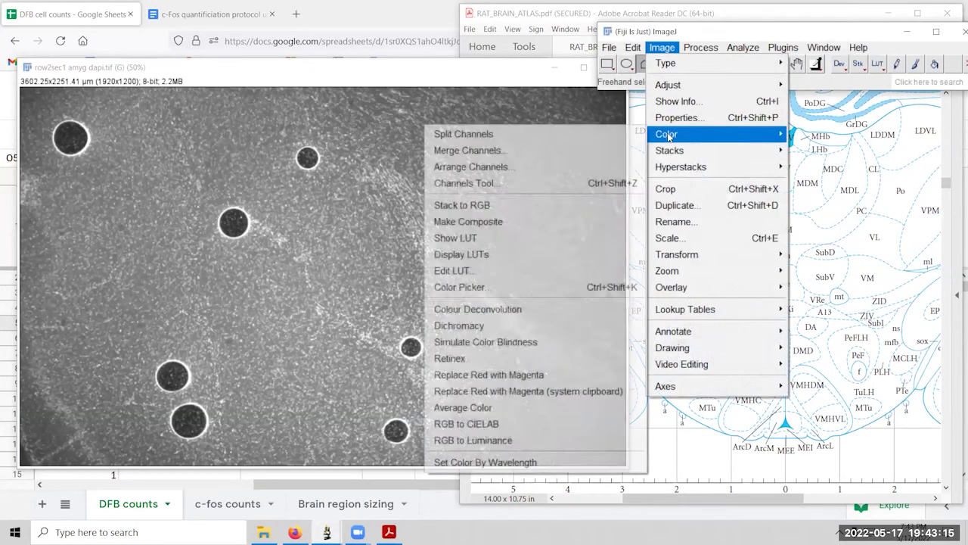
left_click(547, 150)
left_click(488, 124)
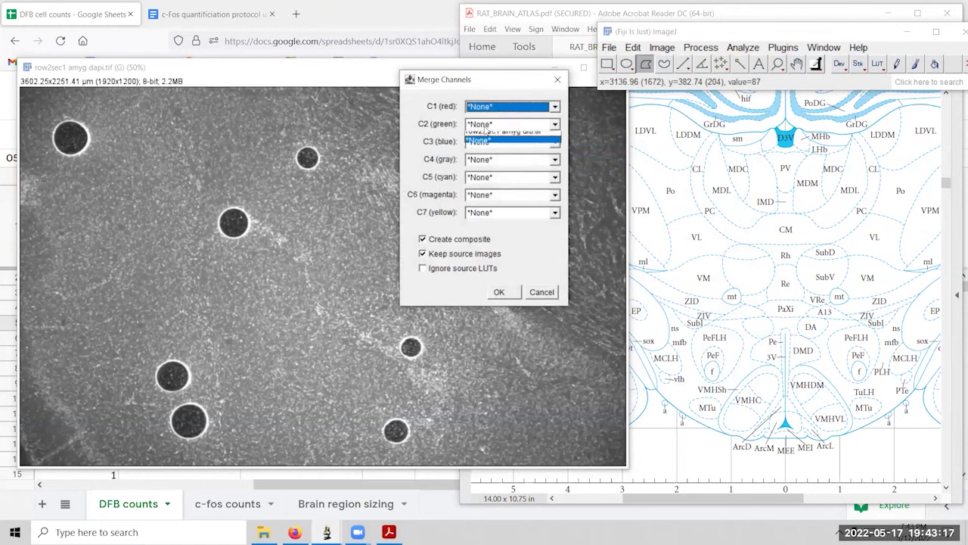
left_click(493, 146)
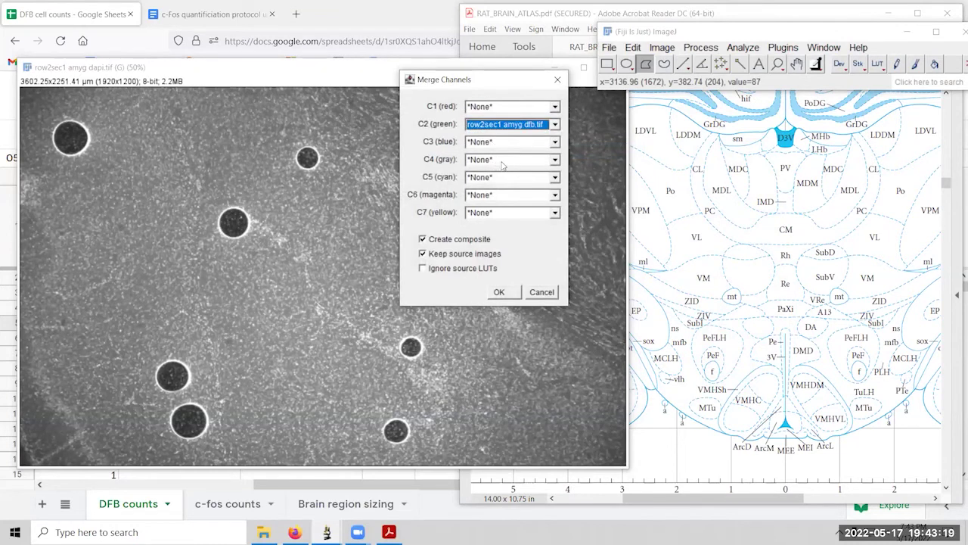
left_click(502, 162)
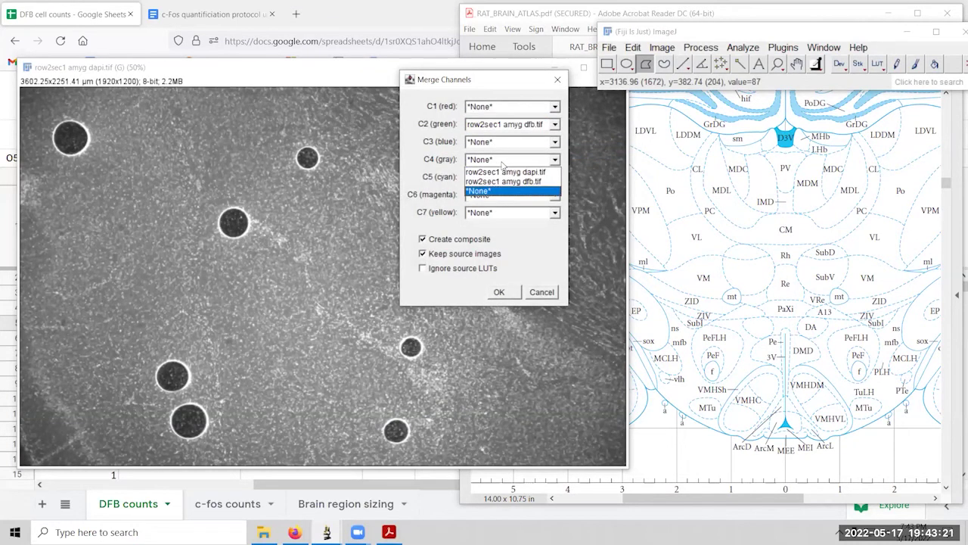
left_click(503, 172)
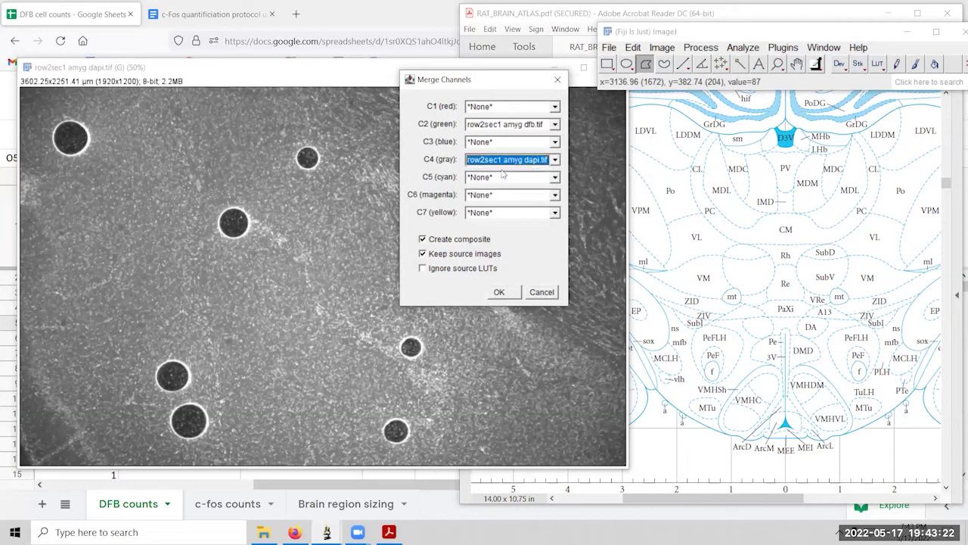
left_click(499, 292)
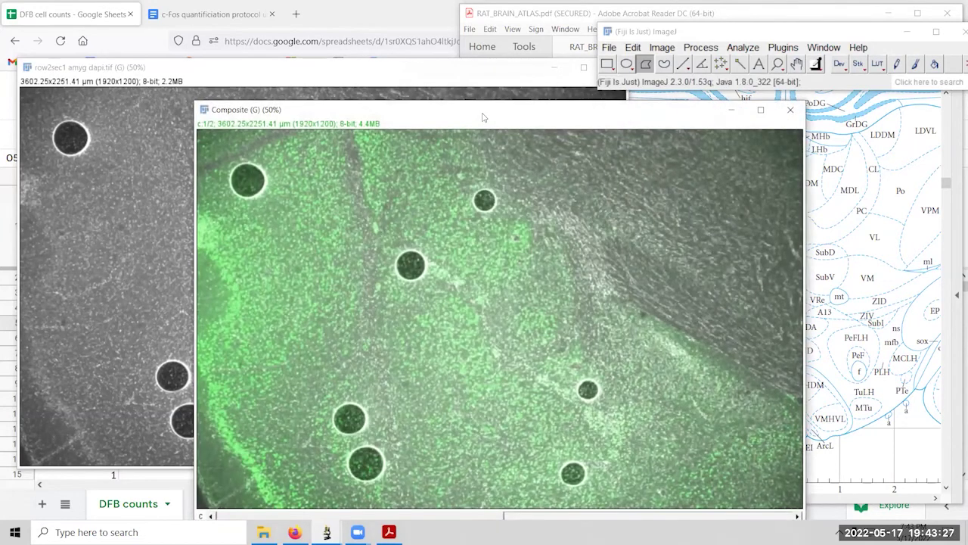
left_click_drag(482, 118, 501, 77)
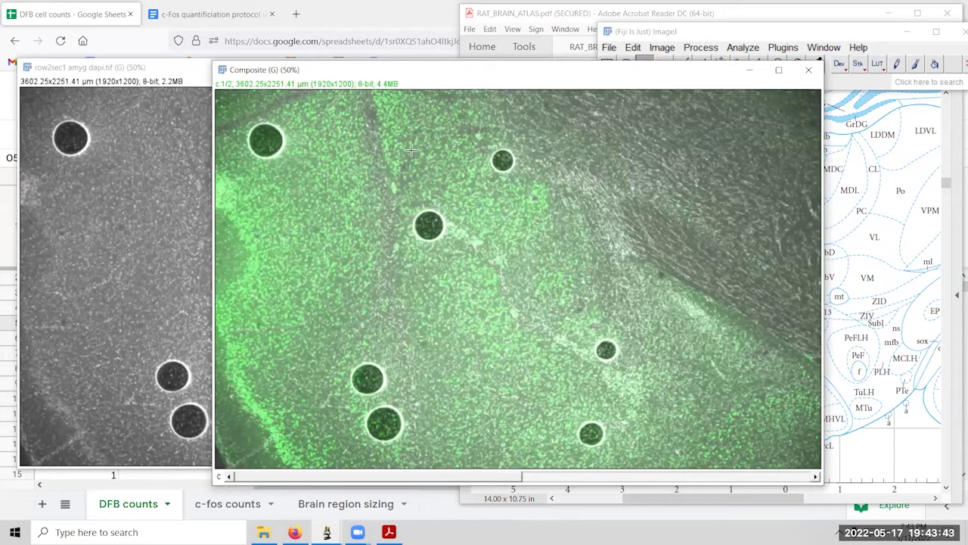
Open the Channels Tool for the composite and hide Channel 1, leaving only the dapi channel displayed.
left_click(677, 36)
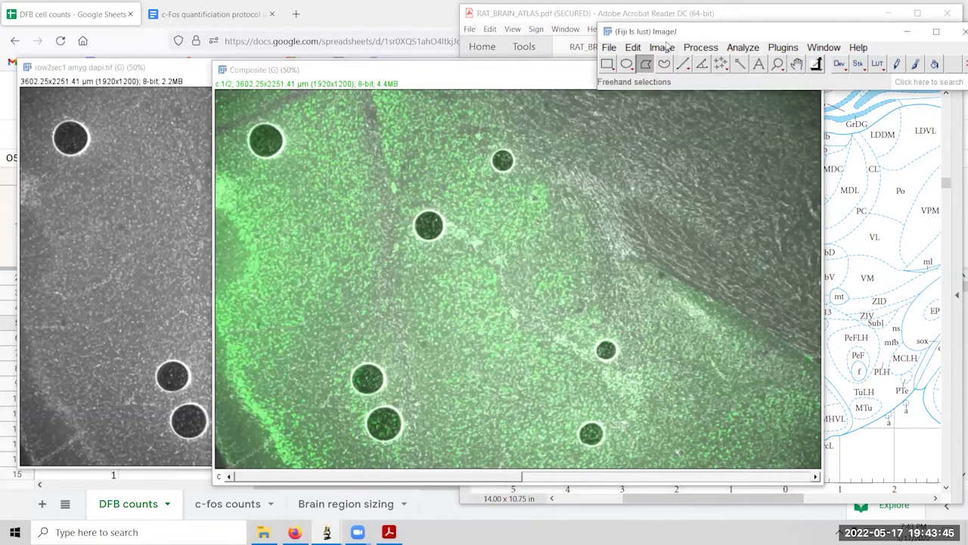
left_click(662, 47)
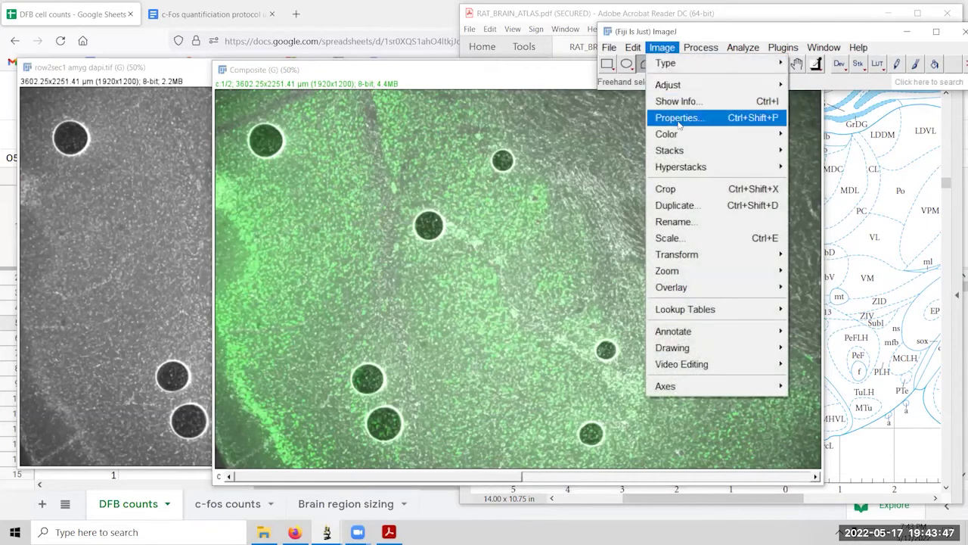
mouse_move(678, 136)
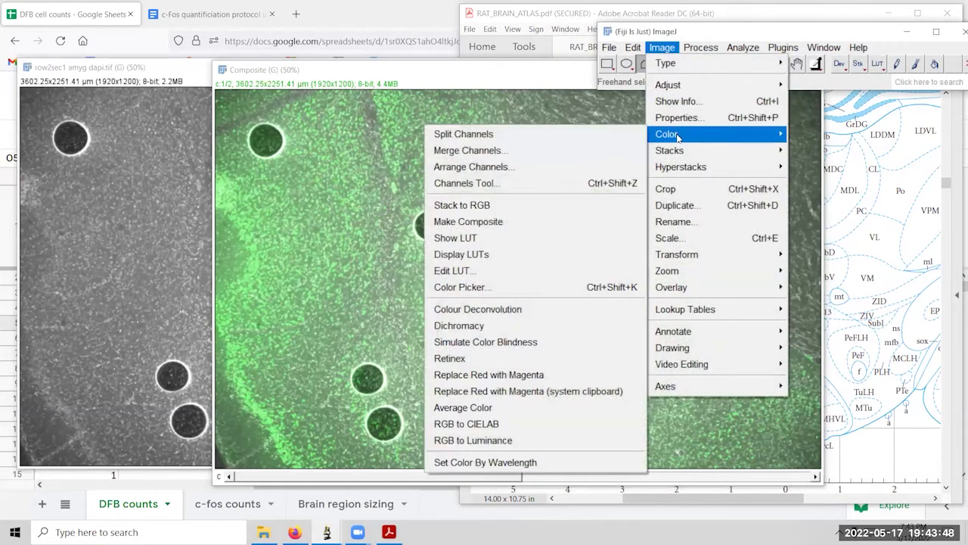
left_click(515, 188)
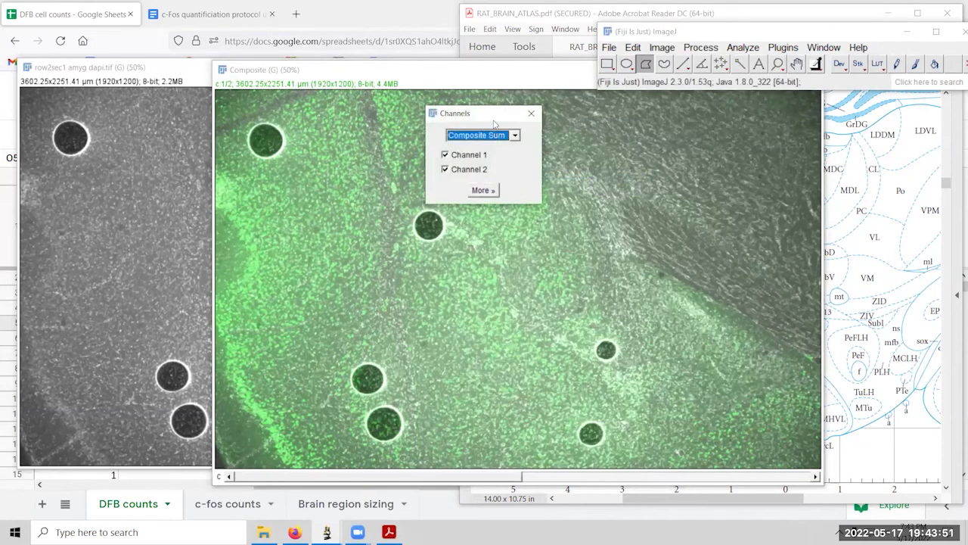
left_click_drag(503, 119, 847, 127)
left_click(790, 161)
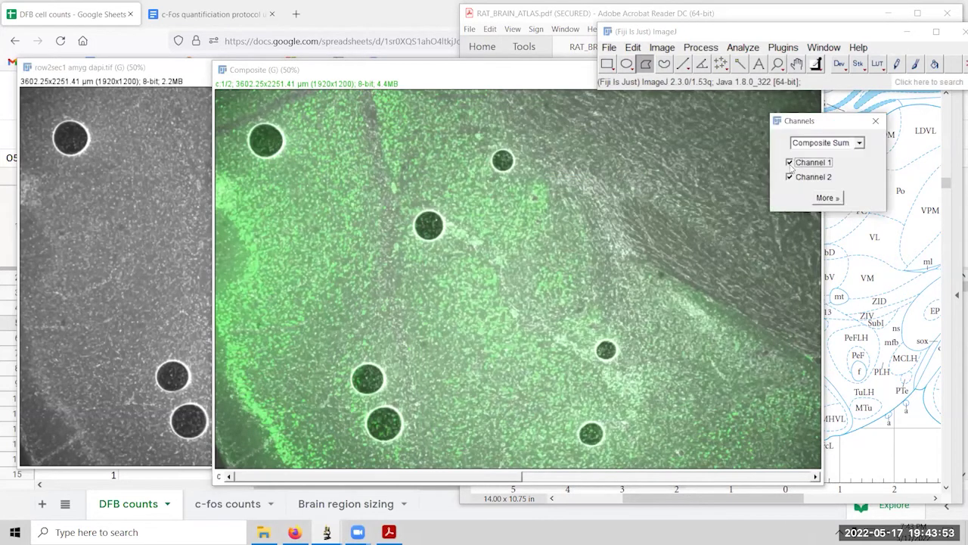
Open Color Balance for the composite and raise Channel 2's minimum to 66.
left_click(664, 49)
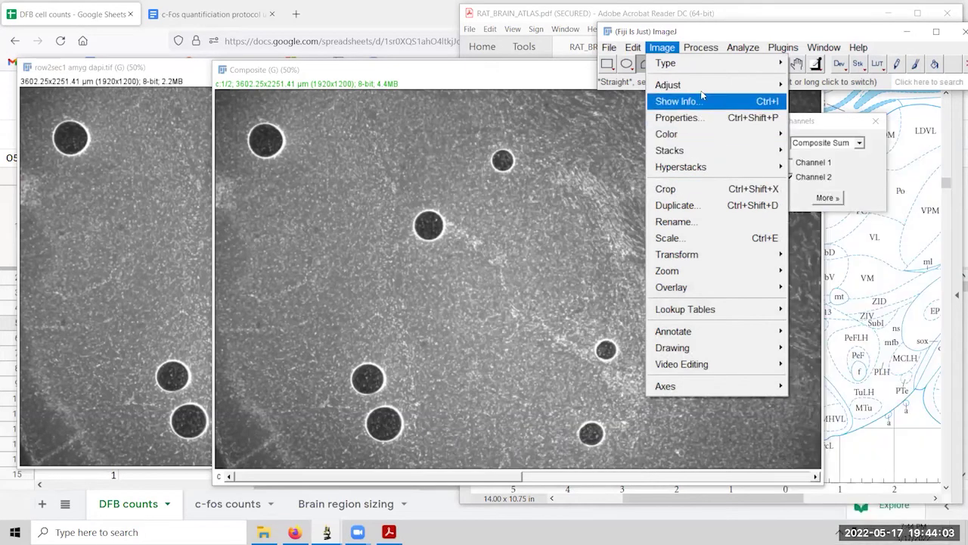
mouse_move(724, 85)
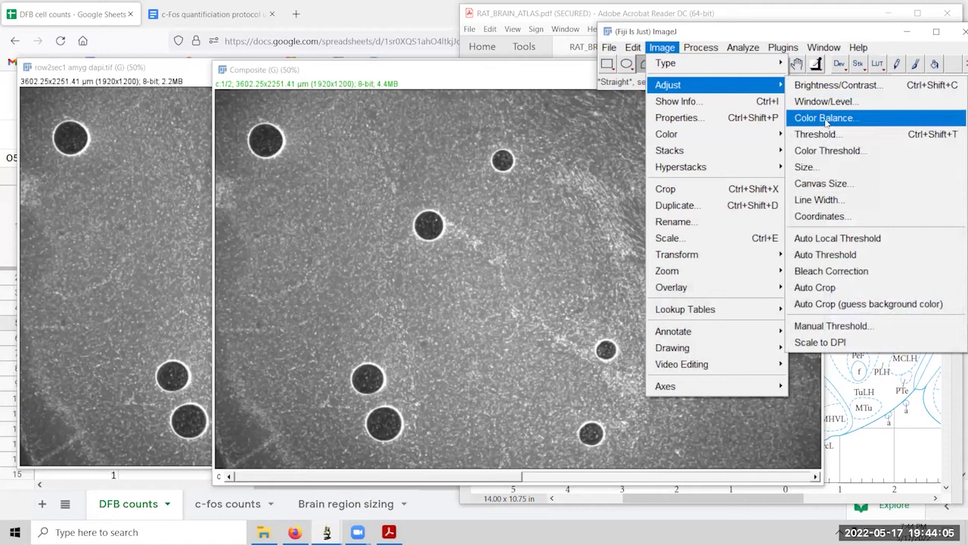
left_click(827, 119)
left_click(787, 282)
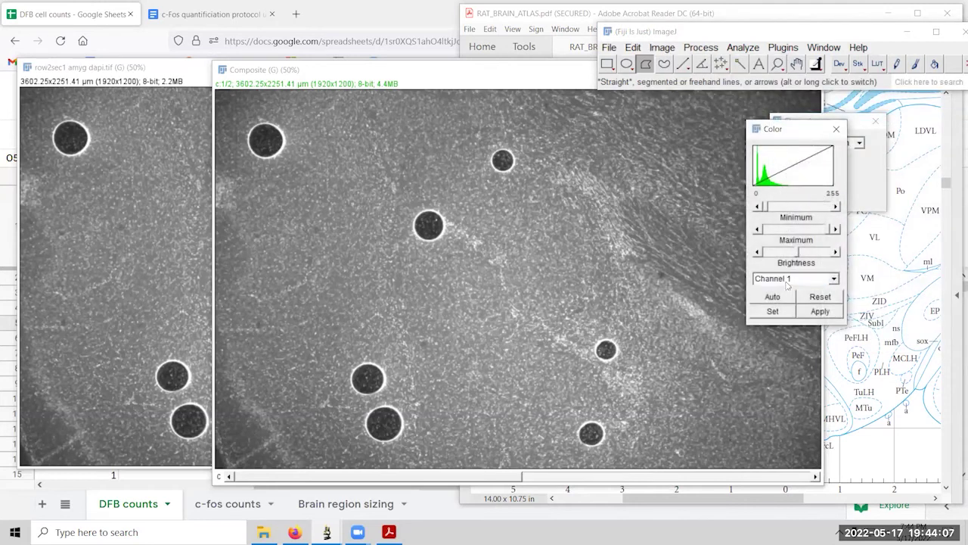
left_click(775, 297)
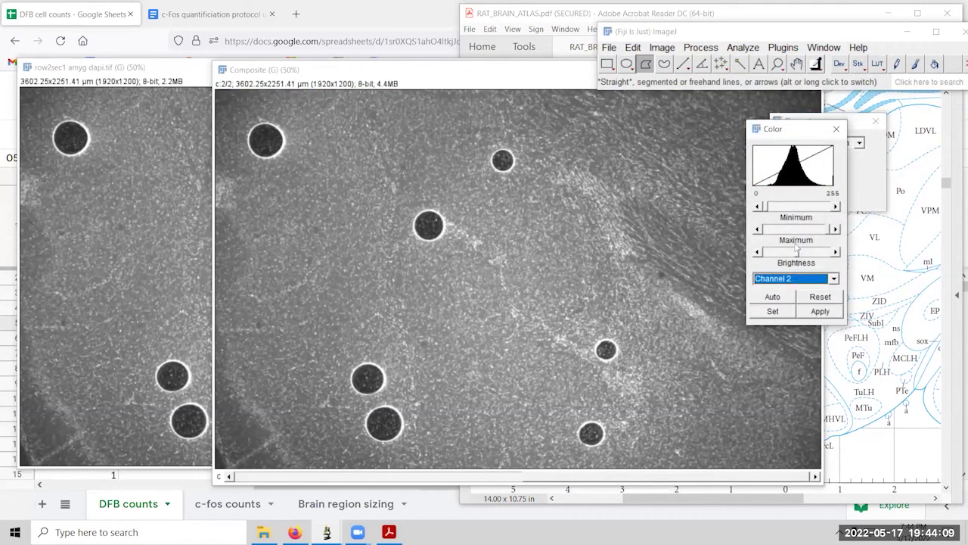
left_click(836, 207)
left_click(836, 207)
left_click(835, 207)
left_click(836, 207)
left_click(836, 207)
left_click(836, 207)
left_click(836, 207)
left_click(836, 207)
left_click(835, 207)
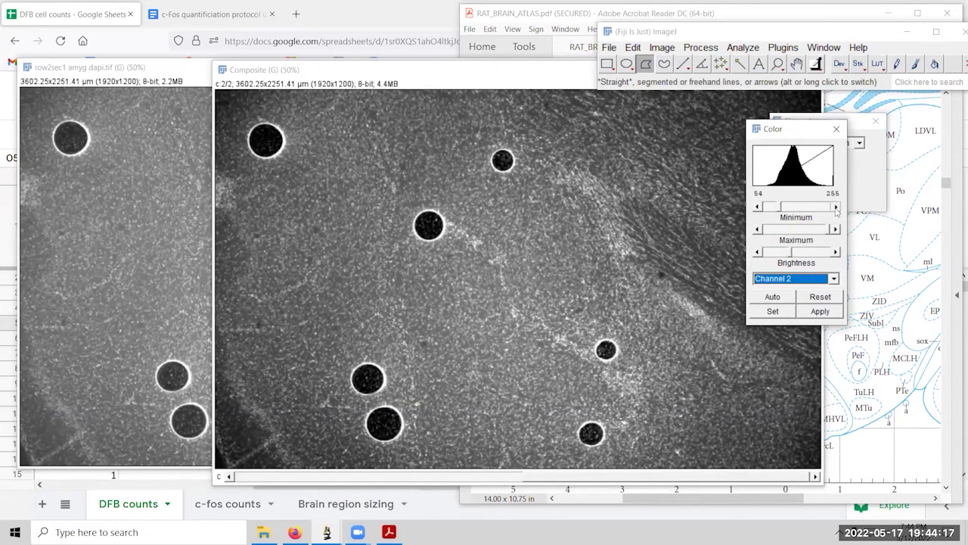
left_click(836, 208)
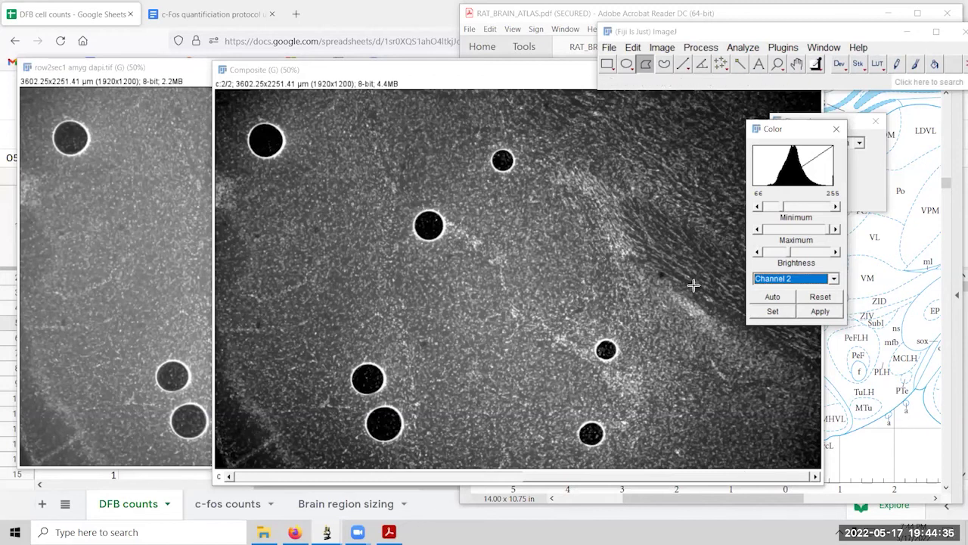
Lower Channel 2's maximum to 225, apply the adjustment and close Color Balance.
left_click(776, 230)
left_click(776, 230)
left_click(776, 230)
left_click(776, 230)
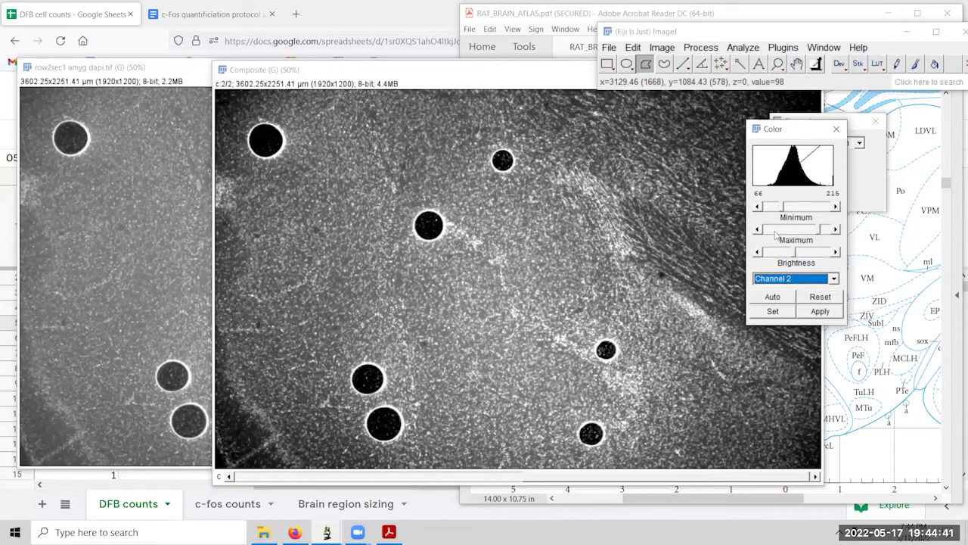
left_click(829, 230)
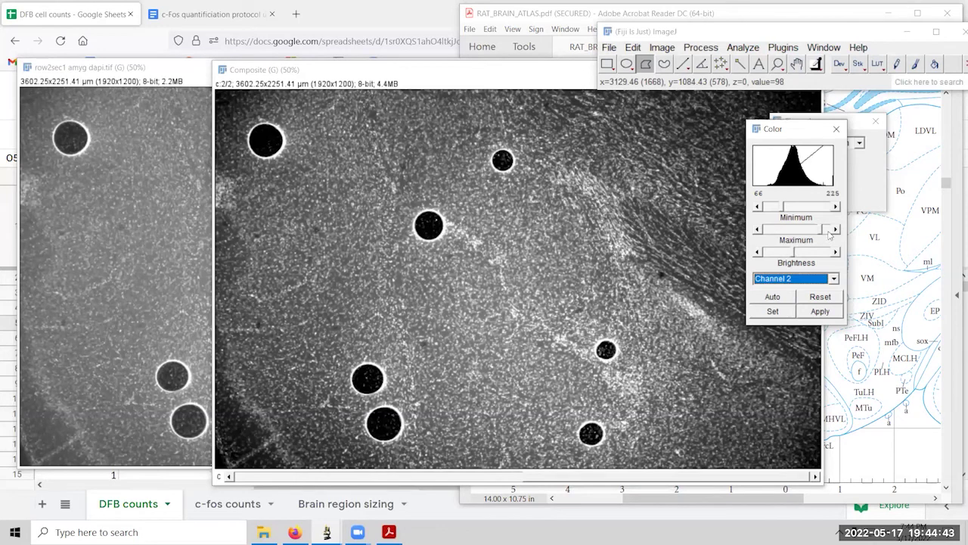
left_click(810, 313)
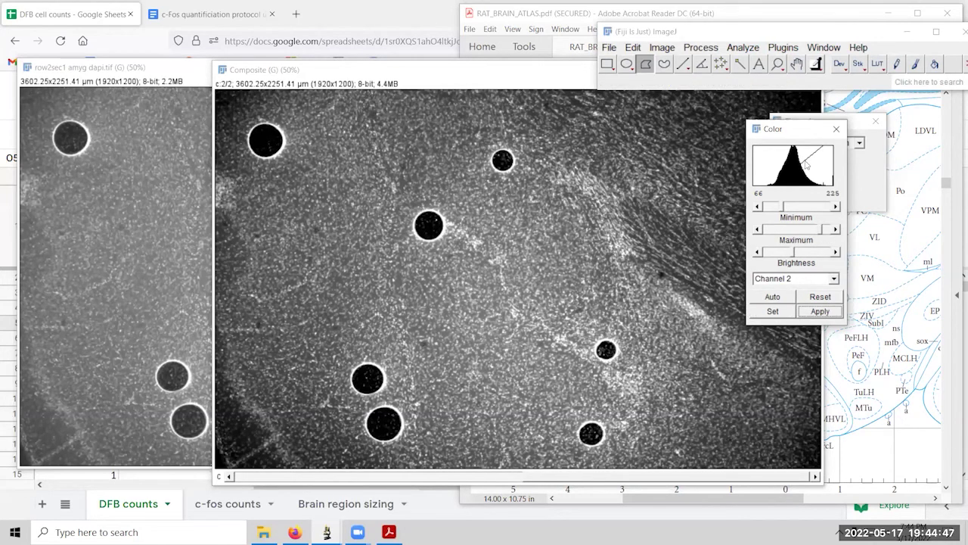
left_click(835, 129)
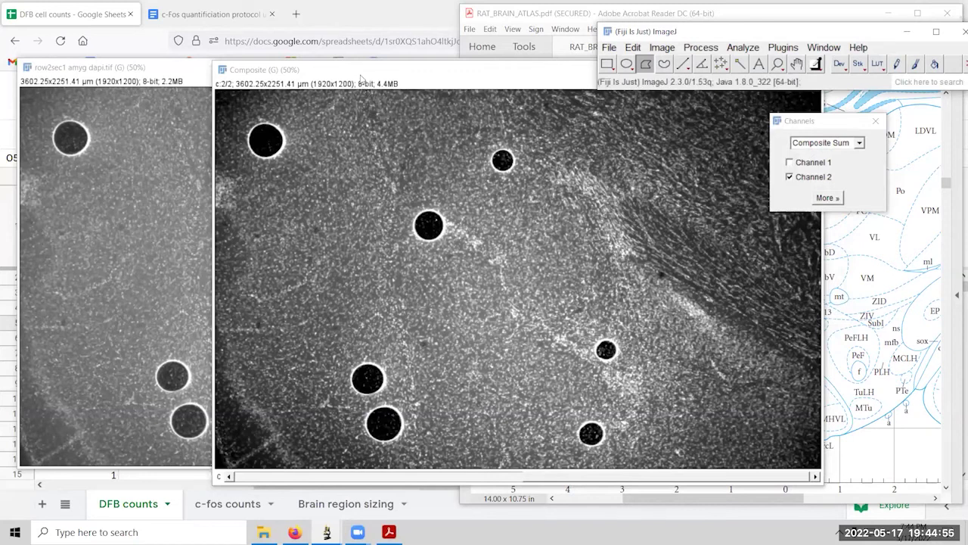
Activate the Polygon selection tool and clear the whole-image selection on the composite.
left_click(587, 110)
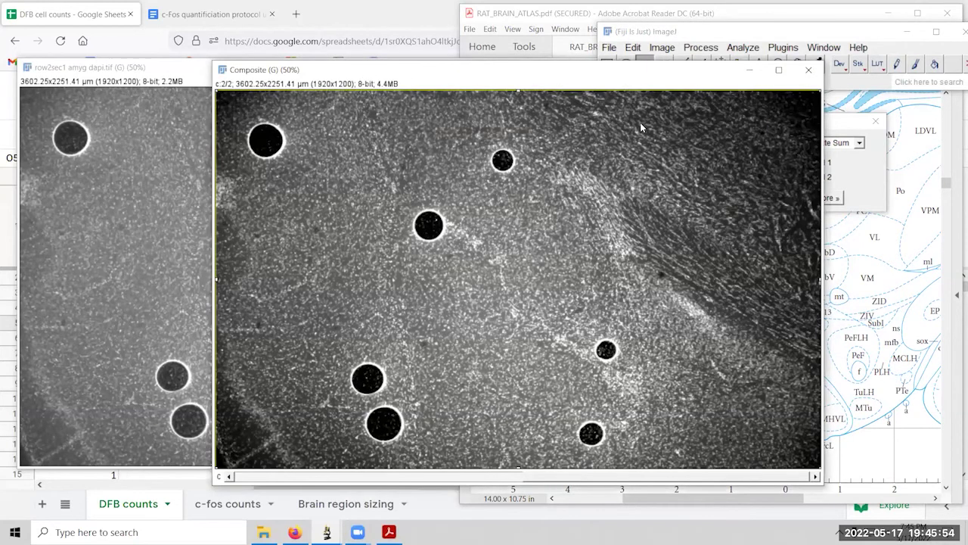
left_click(665, 39)
left_click(662, 47)
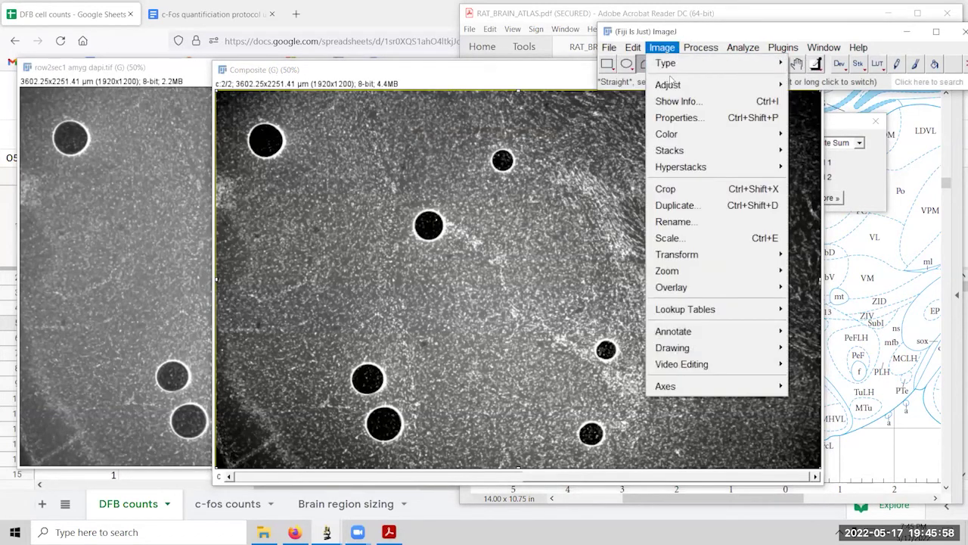
left_click(662, 47)
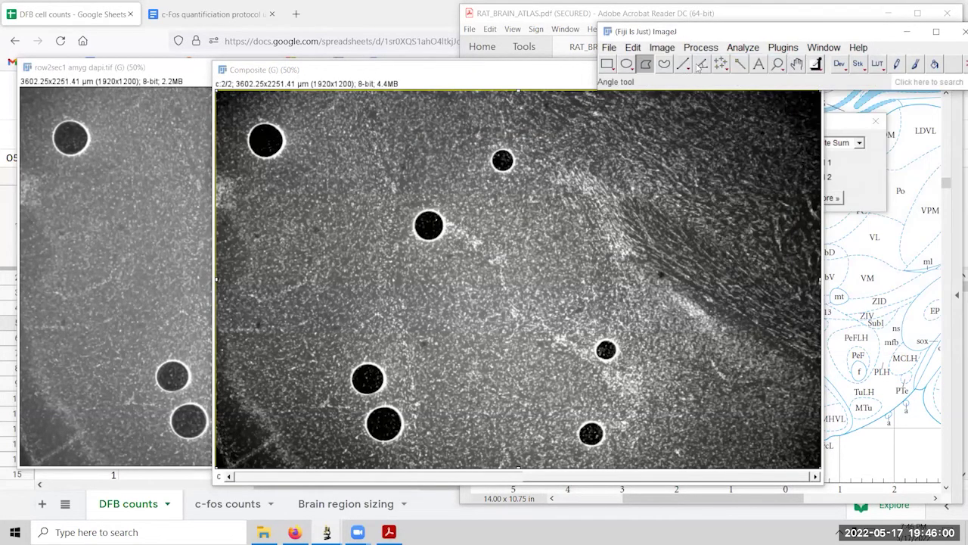
left_click(647, 65)
left_click(399, 195)
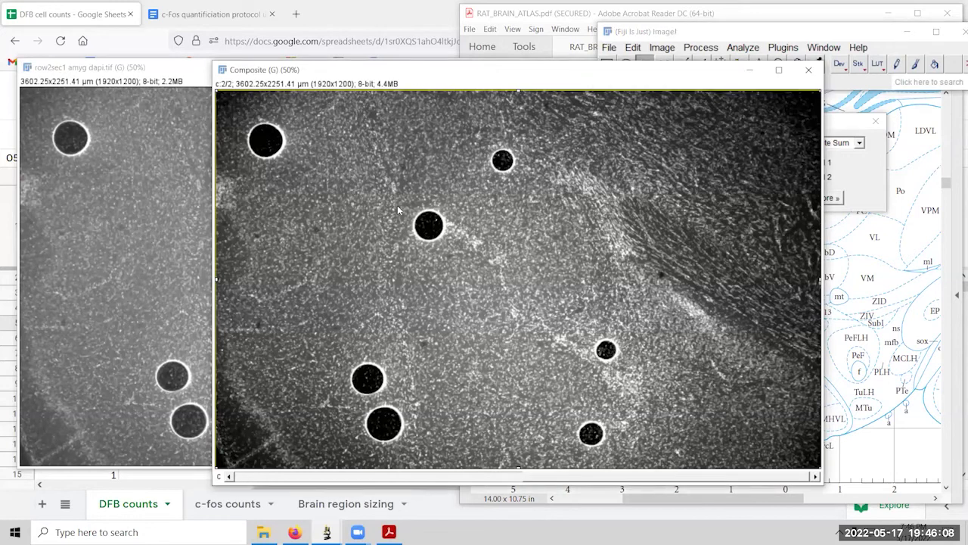
left_click(651, 33)
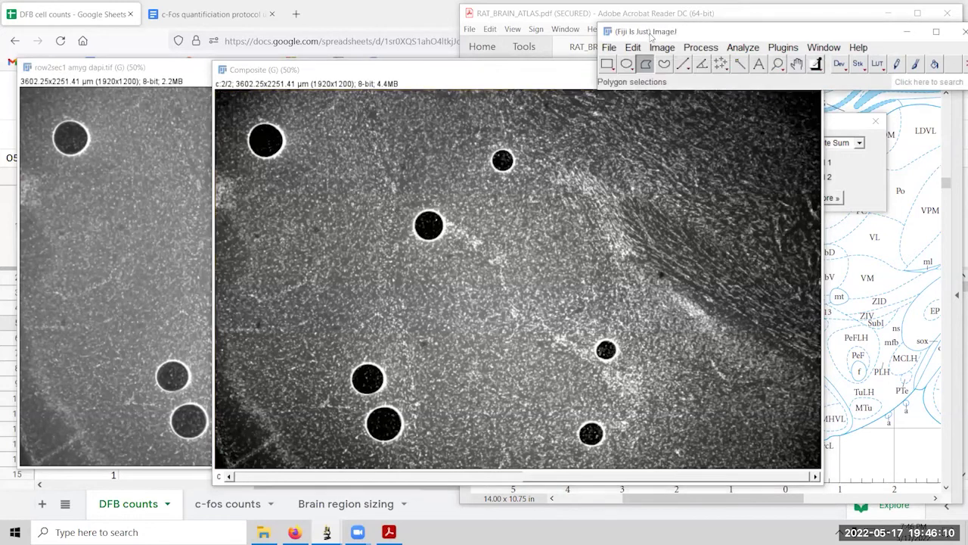
Toggle the composite's channels to compare them, leave only Channel 2 displayed and close the Channels tool.
left_click(855, 180)
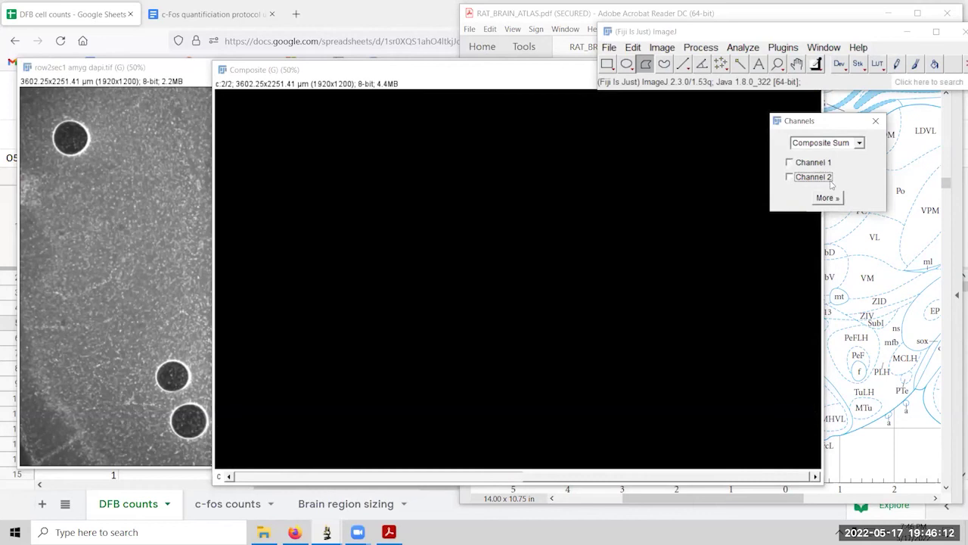
left_click(825, 179)
left_click(803, 161)
left_click(803, 161)
left_click(824, 197)
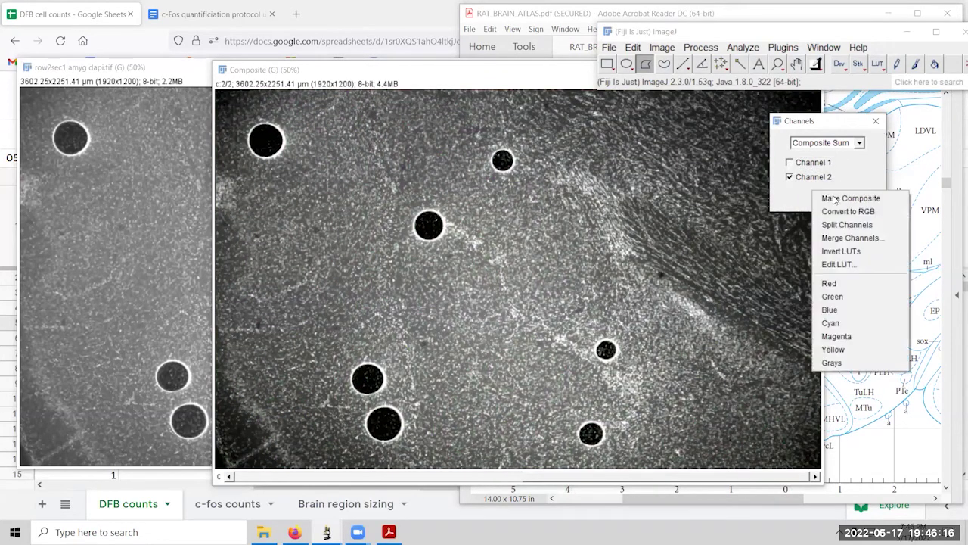
left_click(813, 162)
left_click(832, 165)
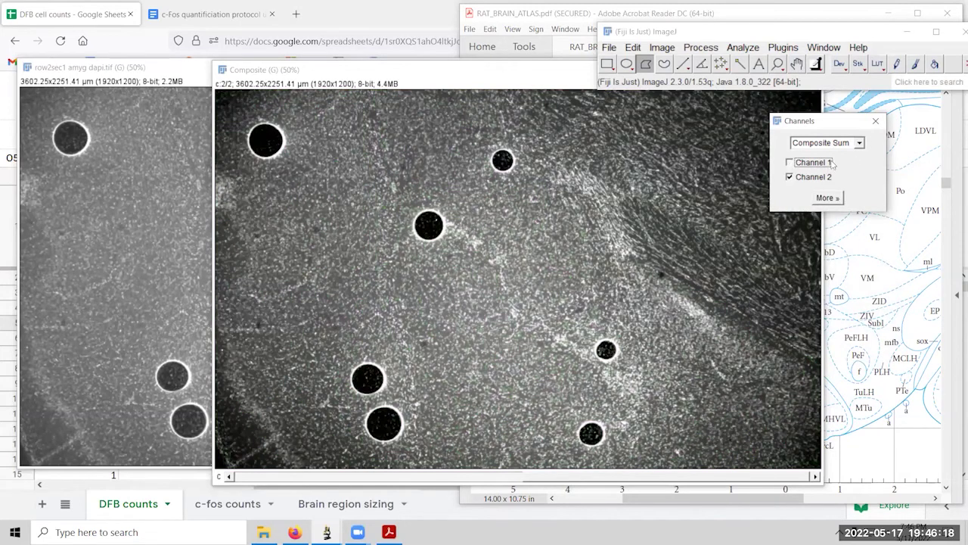
left_click(875, 124)
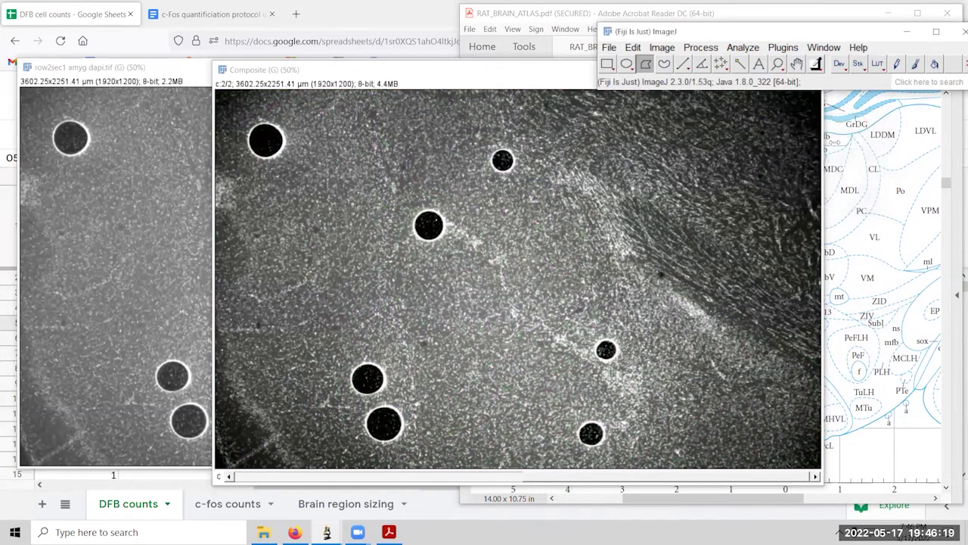
Outline the wedge-shaped amygdala region on the dapi channel with a closed polygon, from the dark hole near the centre down to the image's lower edge.
left_click(662, 48)
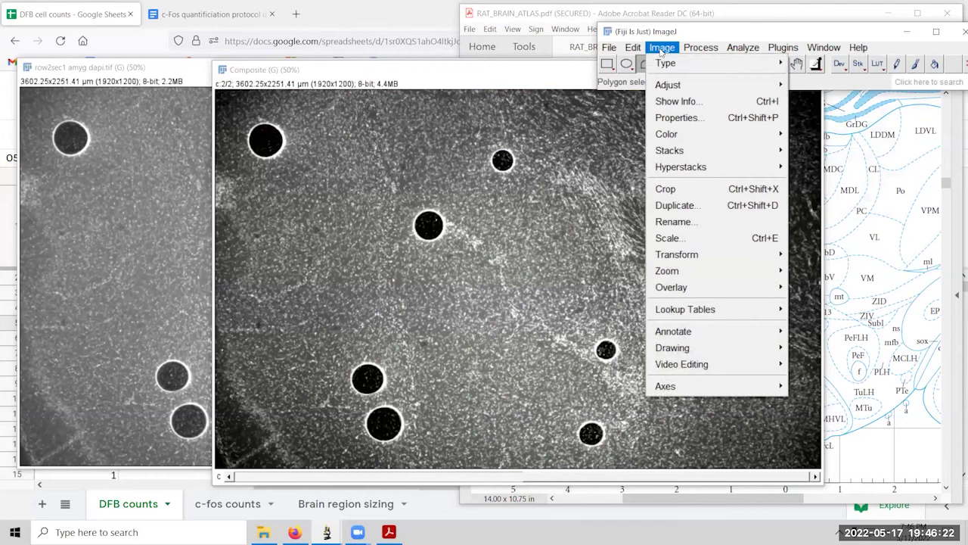
left_click(646, 63)
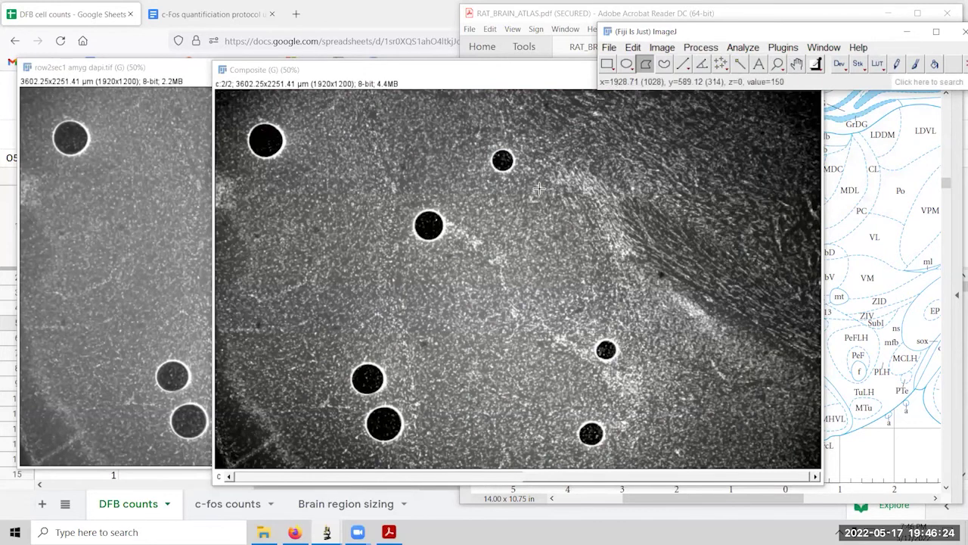
left_click(402, 208)
left_click(485, 241)
left_click(499, 277)
left_click(515, 313)
left_click(559, 340)
left_click(597, 369)
left_click(622, 391)
left_click(640, 410)
left_click(620, 425)
left_click(579, 427)
left_click(526, 427)
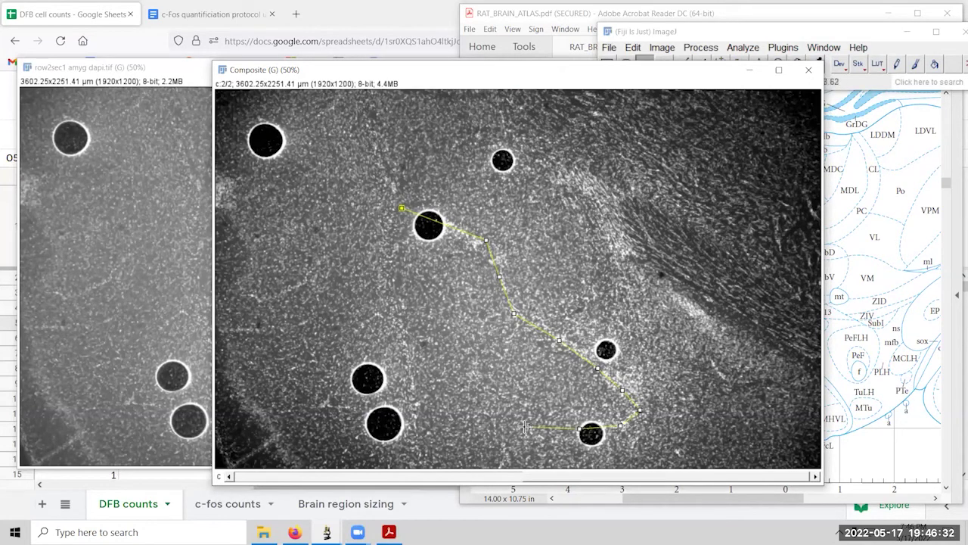
left_click(505, 462)
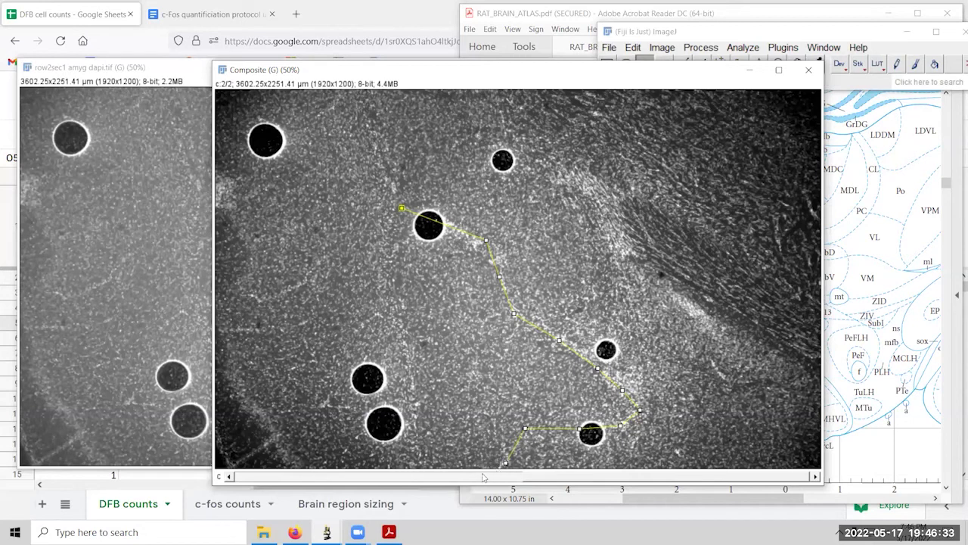
left_click(422, 462)
left_click(415, 435)
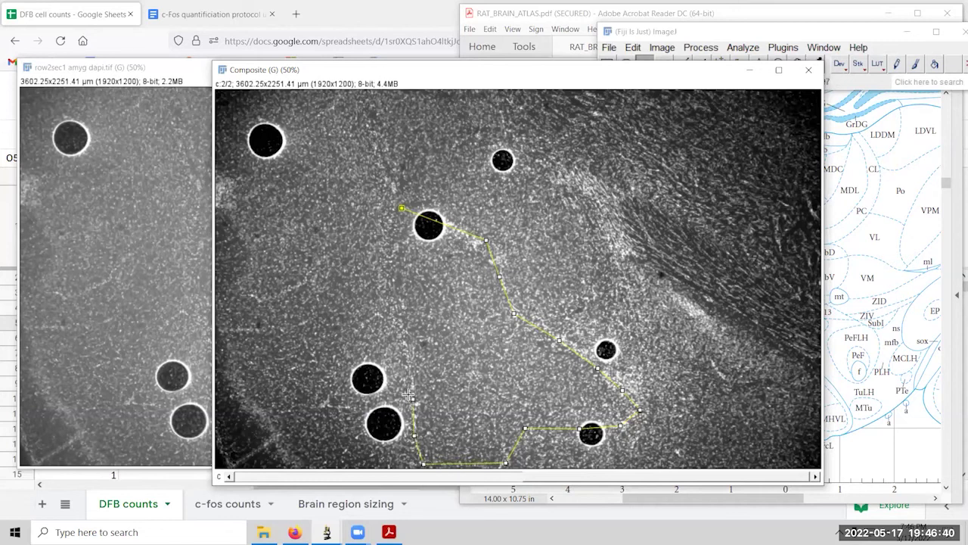
left_click(409, 388)
left_click(408, 339)
left_click(397, 300)
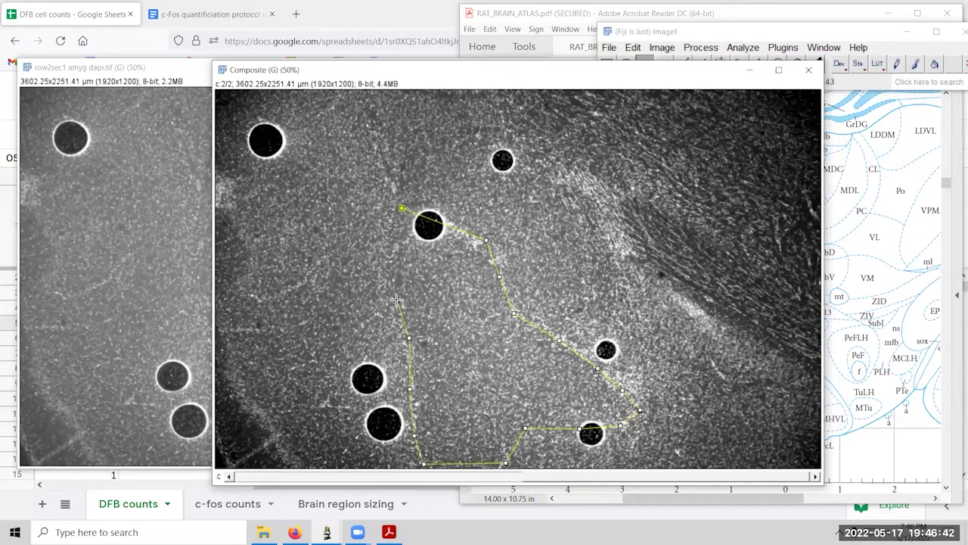
left_click(388, 238)
left_click(398, 215)
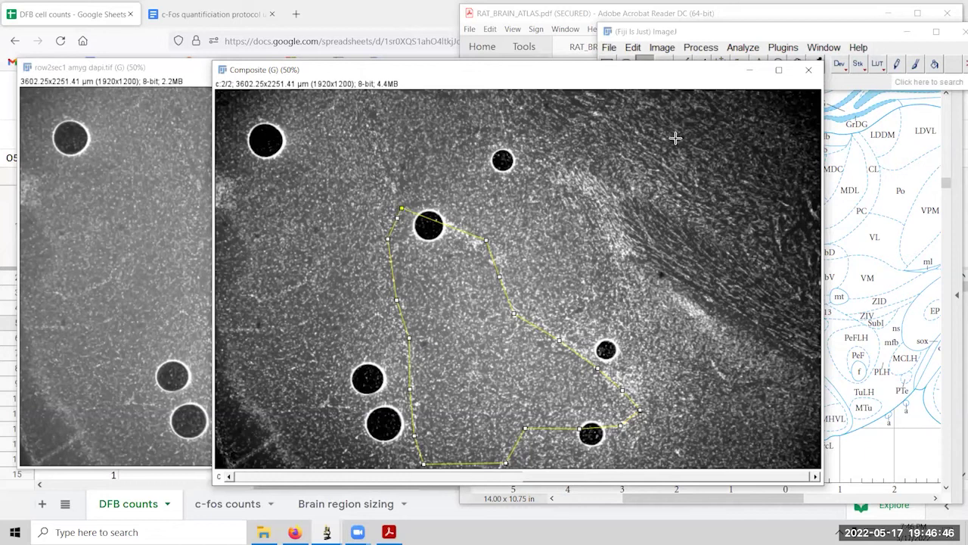
Reopen the Channels Tool, show Channel 1 together with Channel 2 and close the tool.
left_click(655, 48)
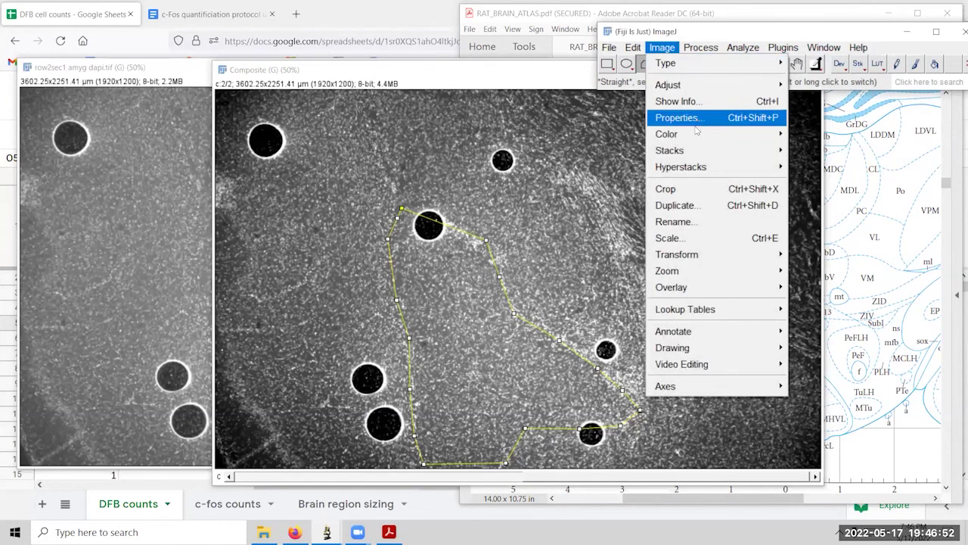
mouse_move(695, 134)
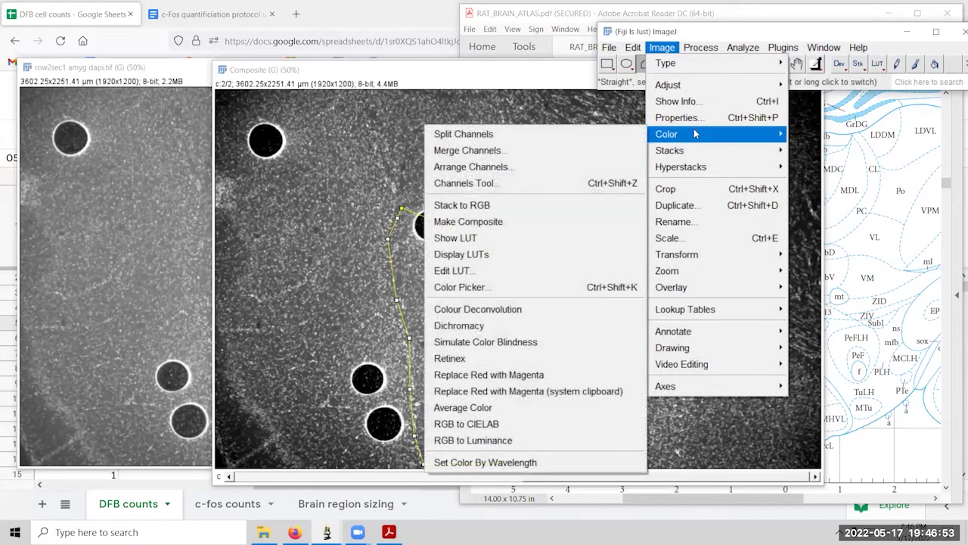
left_click(561, 184)
left_click(817, 164)
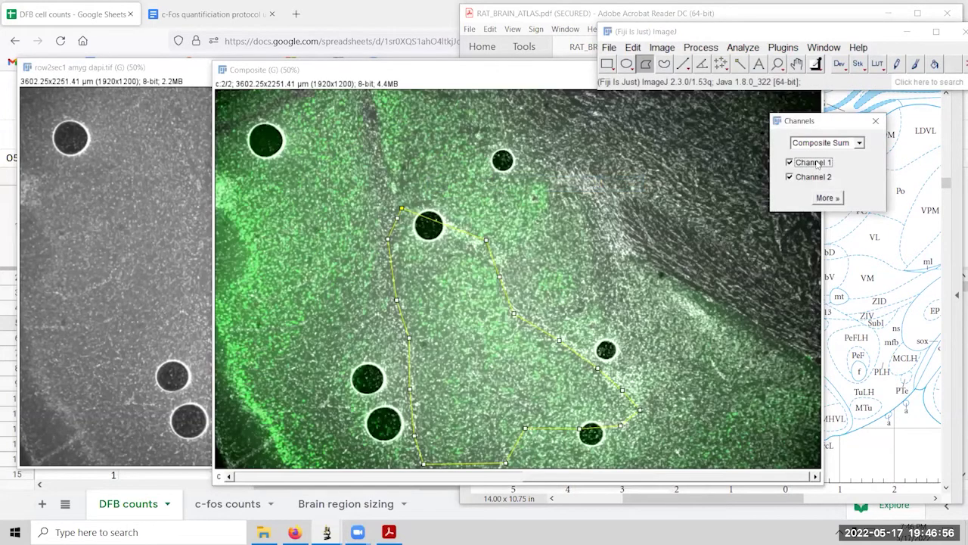
left_click(876, 121)
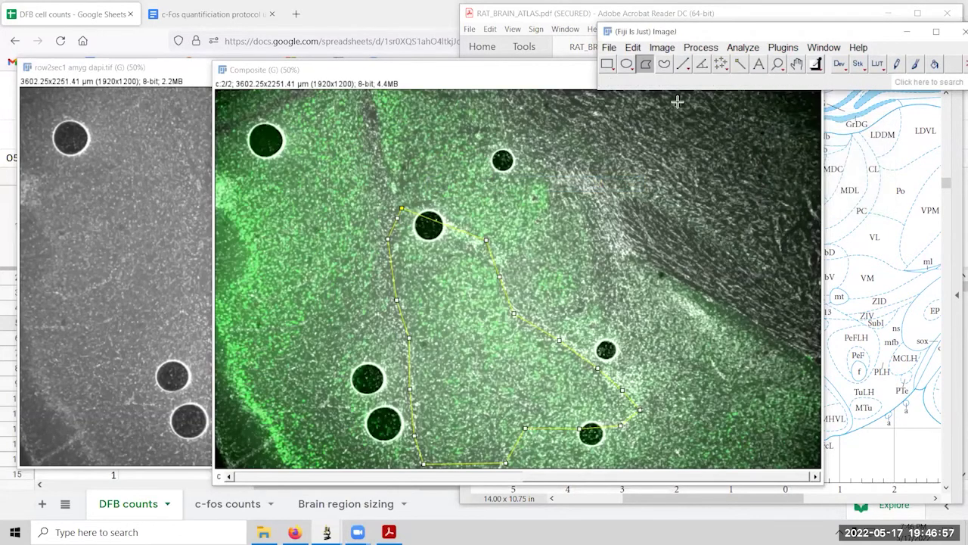
Clear everything outside the polygon selection and crop the composite to it.
left_click(662, 47)
mouse_move(632, 47)
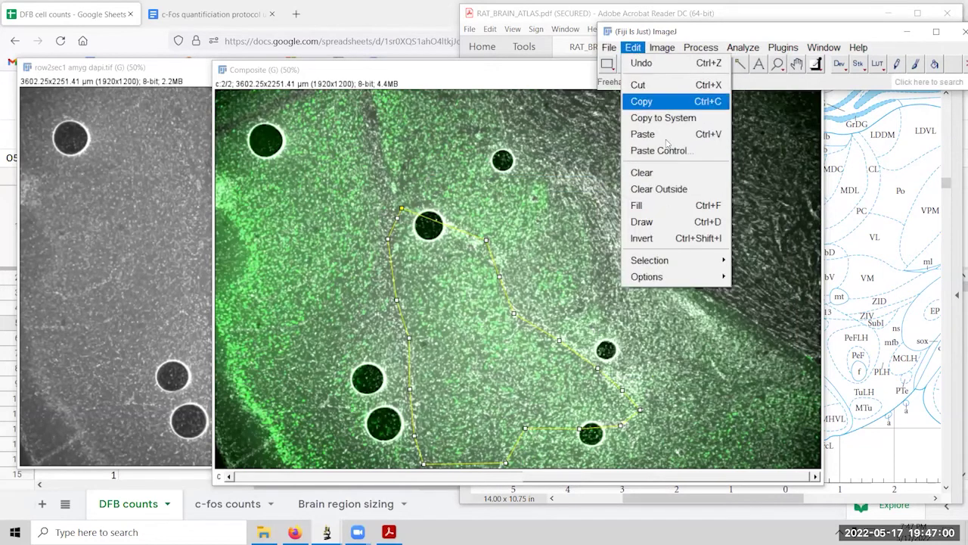
left_click(660, 189)
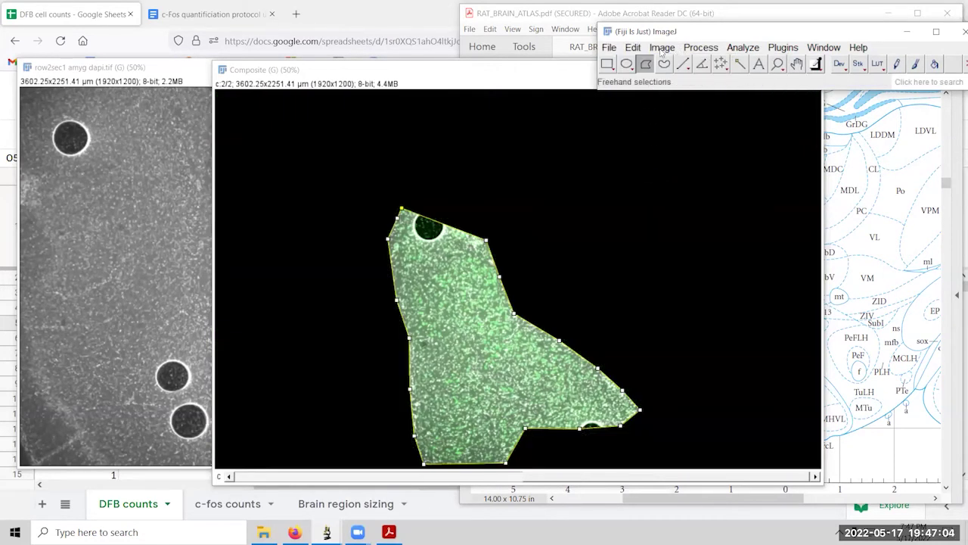
left_click(662, 48)
left_click(664, 189)
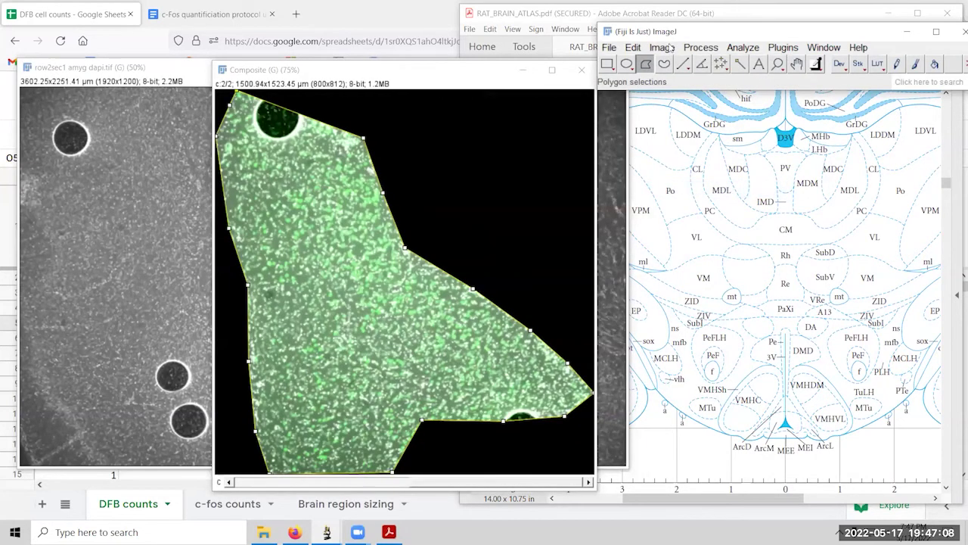
Split the cropped composite into separate channel images.
left_click(670, 48)
mouse_move(689, 135)
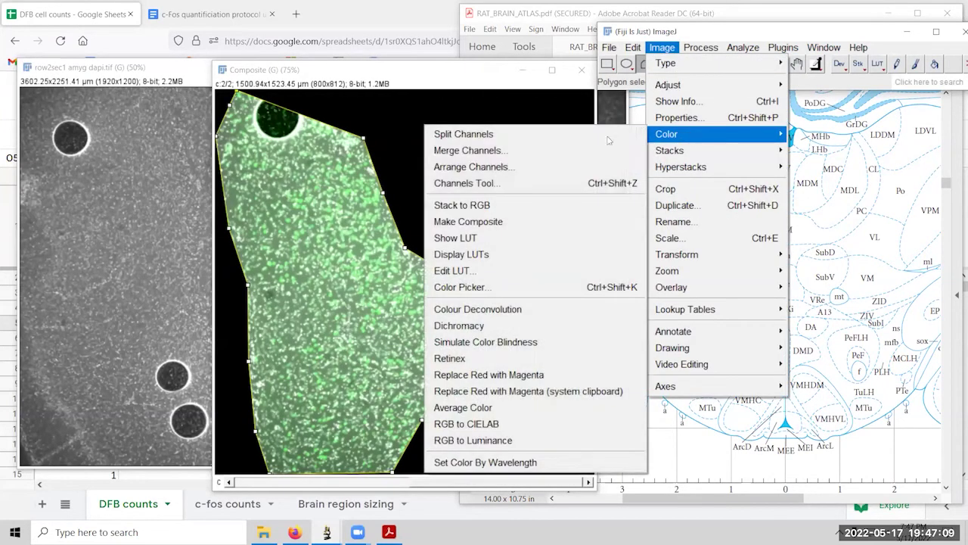
left_click(555, 143)
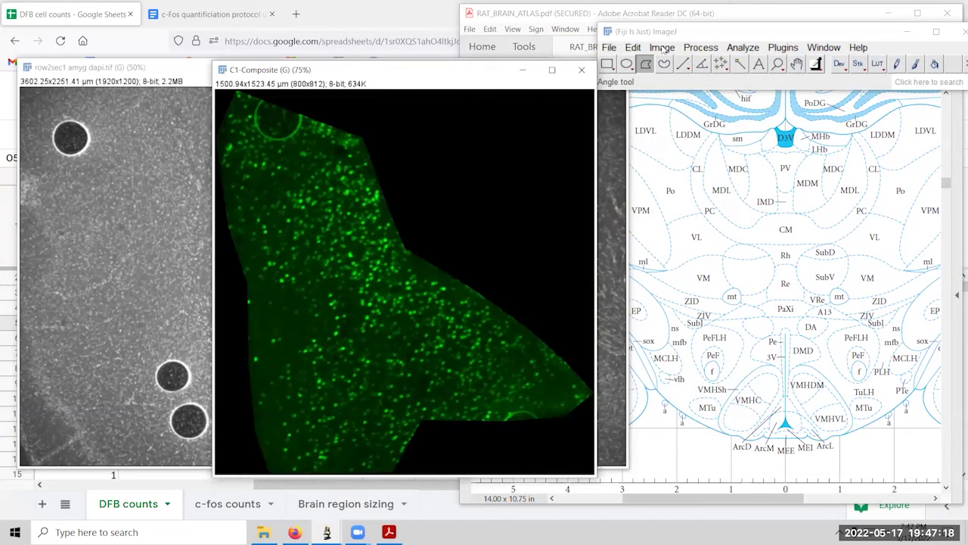
Try to analyze particles in the green channel image with size 20-200 µm², circularity 0.30-1.00 and outlines shown.
left_click(742, 48)
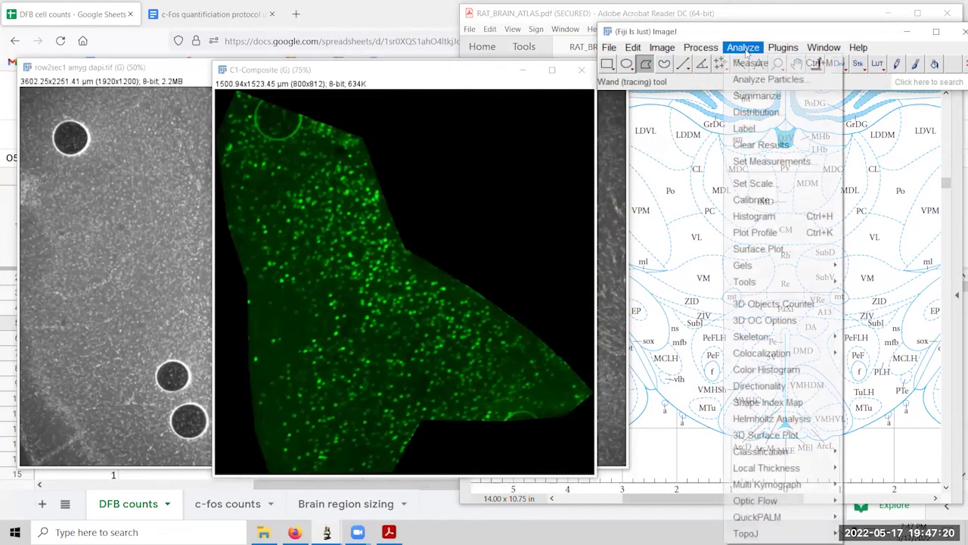
left_click(751, 80)
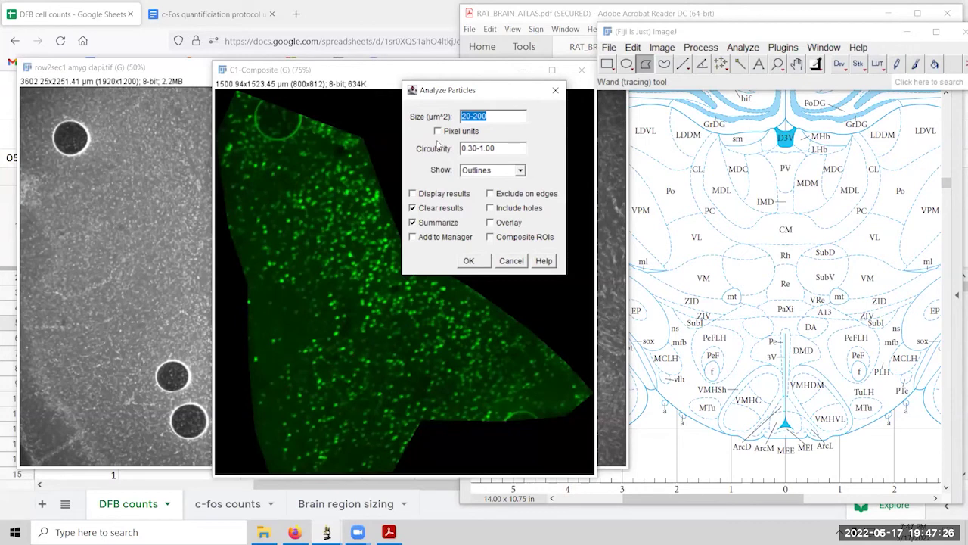
left_click(468, 261)
left_click(483, 196)
Open Threshold for the green channel image, try several lower limits between 80 and 120, and set the lower limit to 90.
left_click(701, 48)
mouse_move(731, 50)
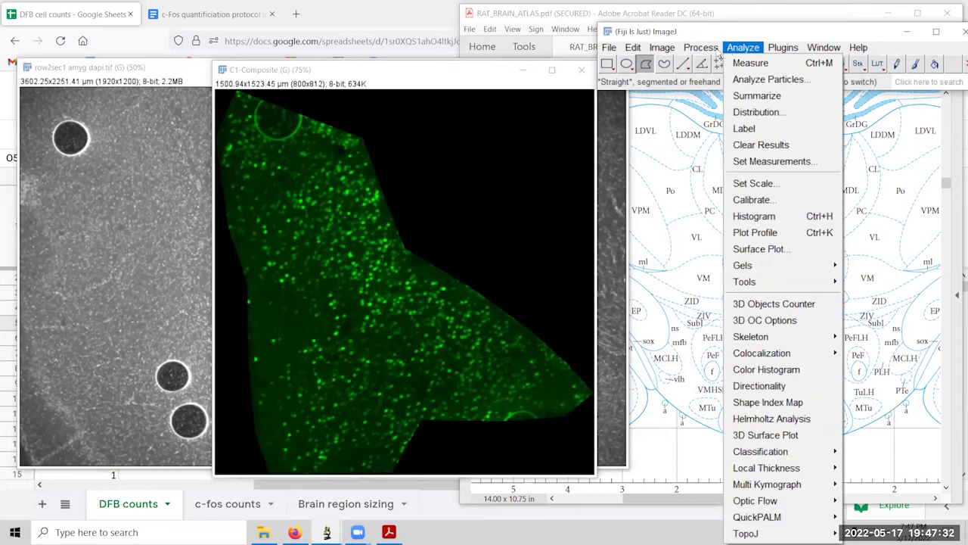
mouse_move(662, 48)
mouse_move(668, 84)
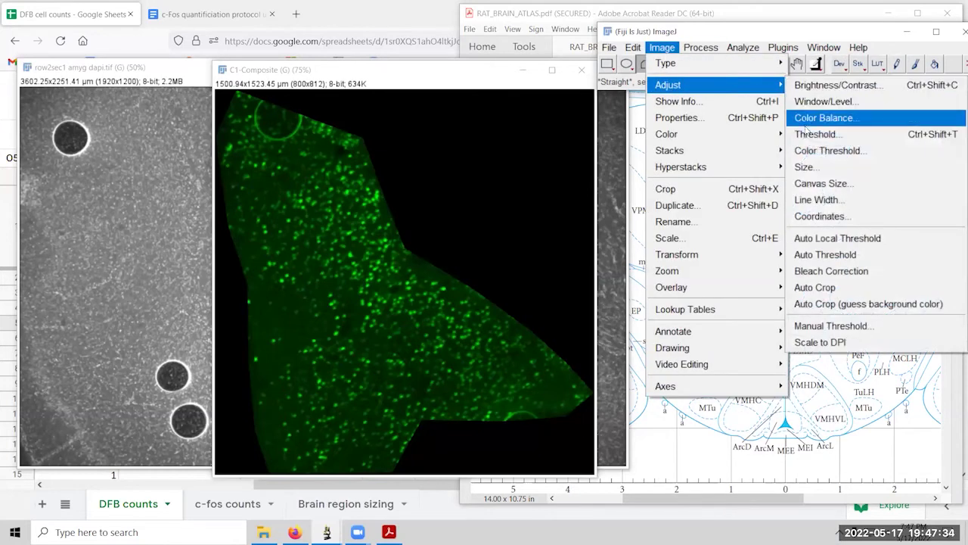
left_click(815, 134)
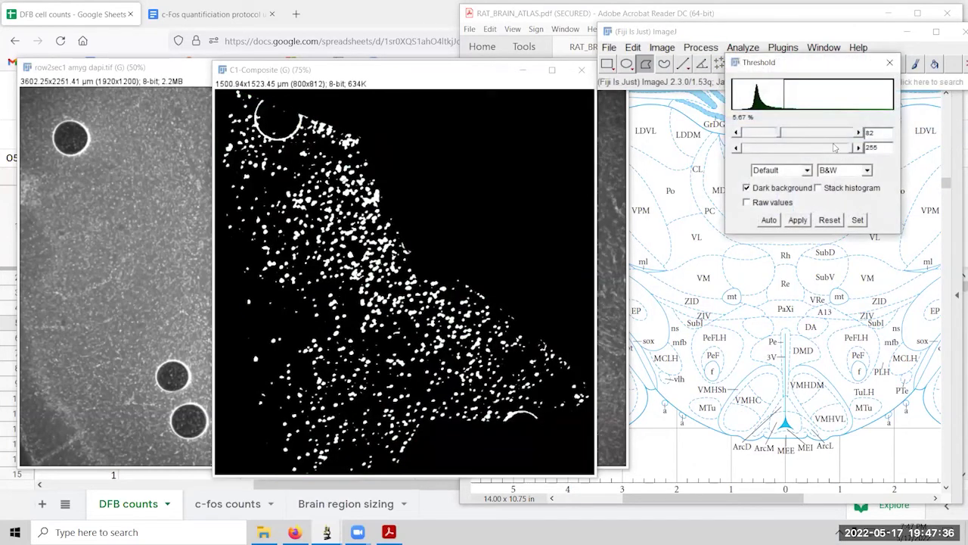
left_click(739, 133)
left_click(738, 133)
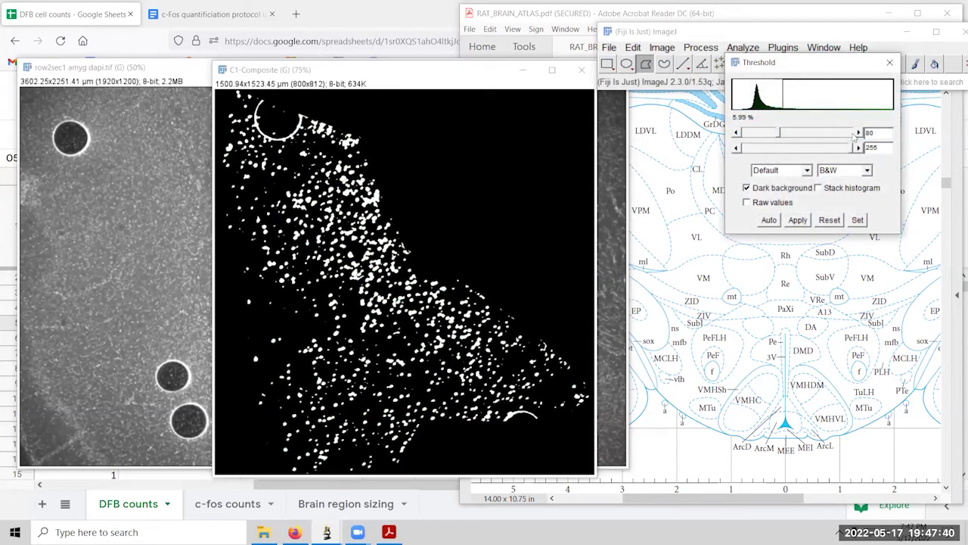
left_click(836, 135)
left_click(836, 135)
left_click(836, 136)
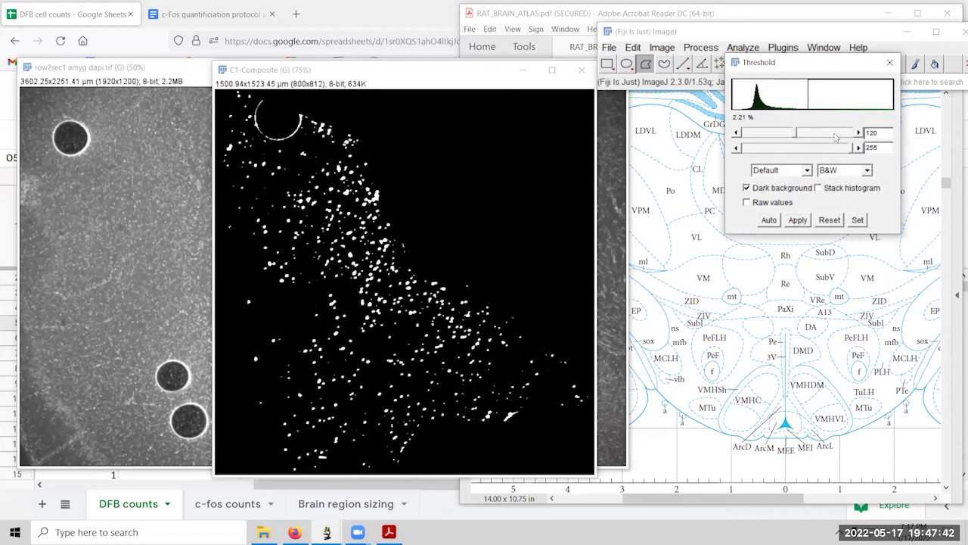
left_click(761, 137)
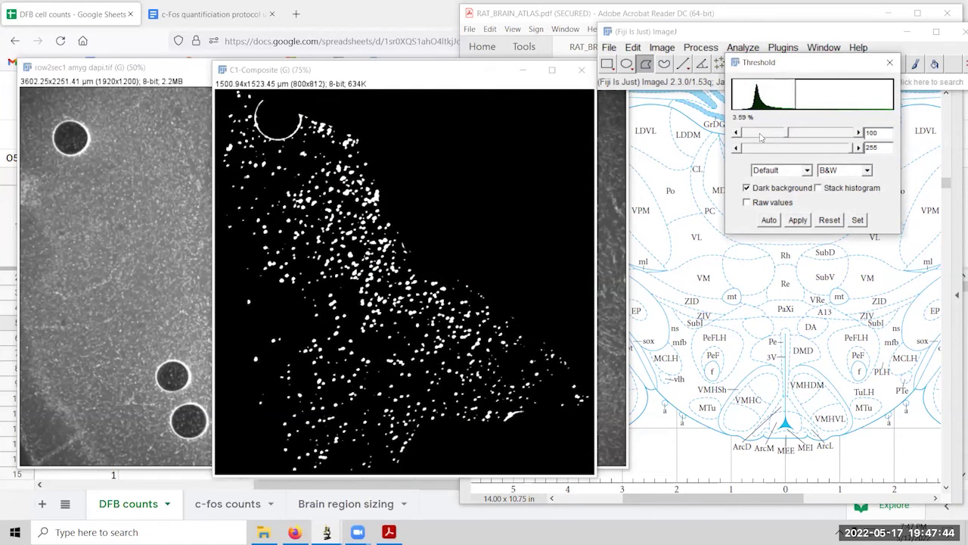
left_click(816, 134)
left_click(776, 137)
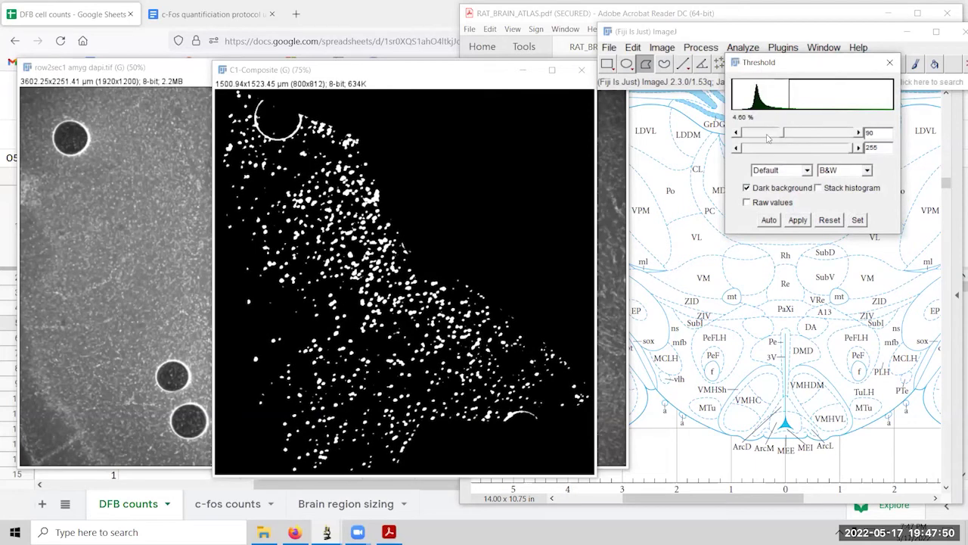
Fine-tune the lower threshold to 93, apply it to the green channel image and close Threshold.
left_click(823, 135)
left_click(823, 135)
left_click(755, 134)
triple_click(859, 134)
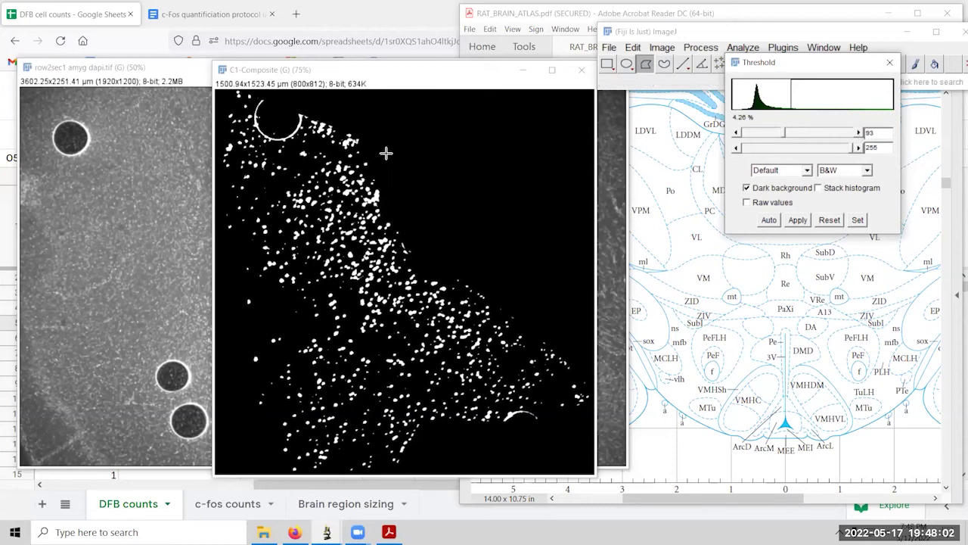
left_click(796, 221)
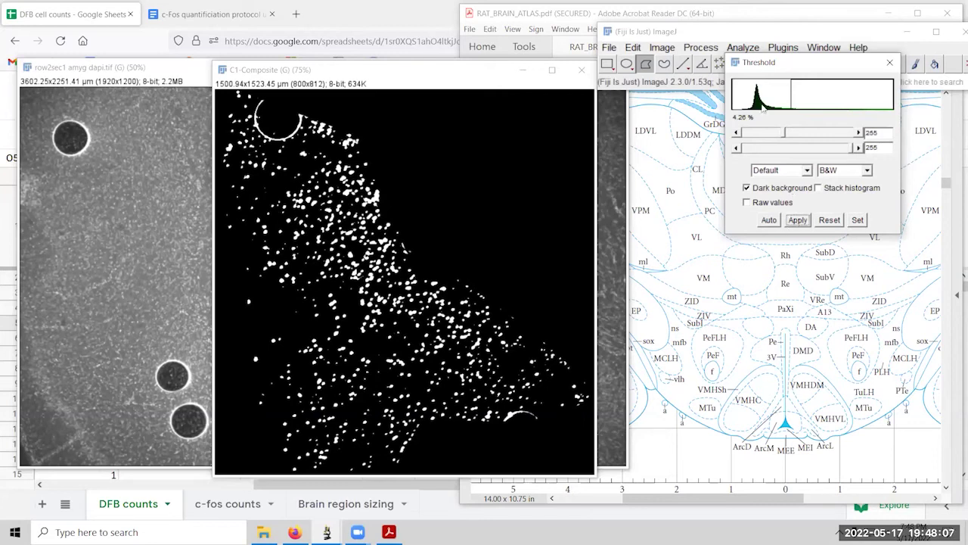
left_click(891, 63)
Run the binary Watershed on the thresholded green channel image to separate touching cells.
left_click(738, 49)
mouse_move(701, 48)
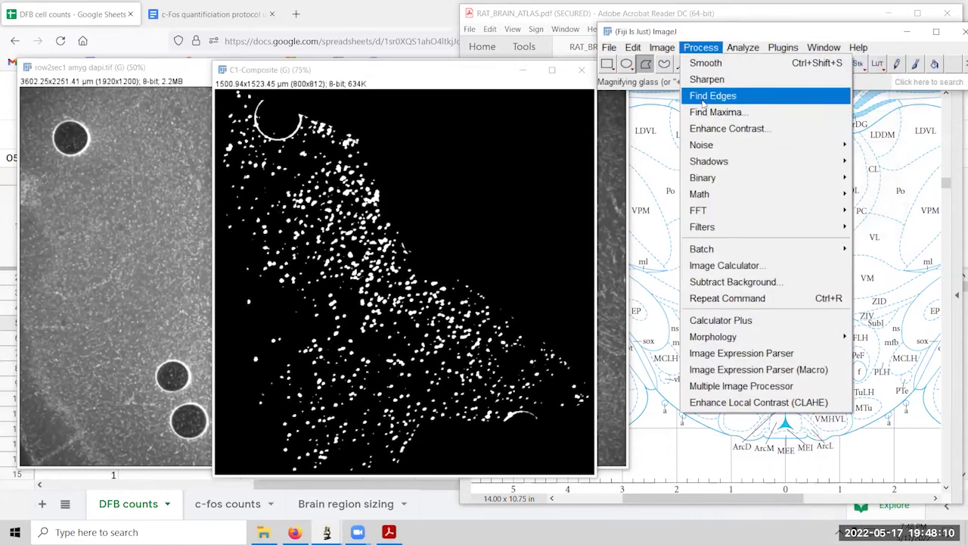
mouse_move(700, 182)
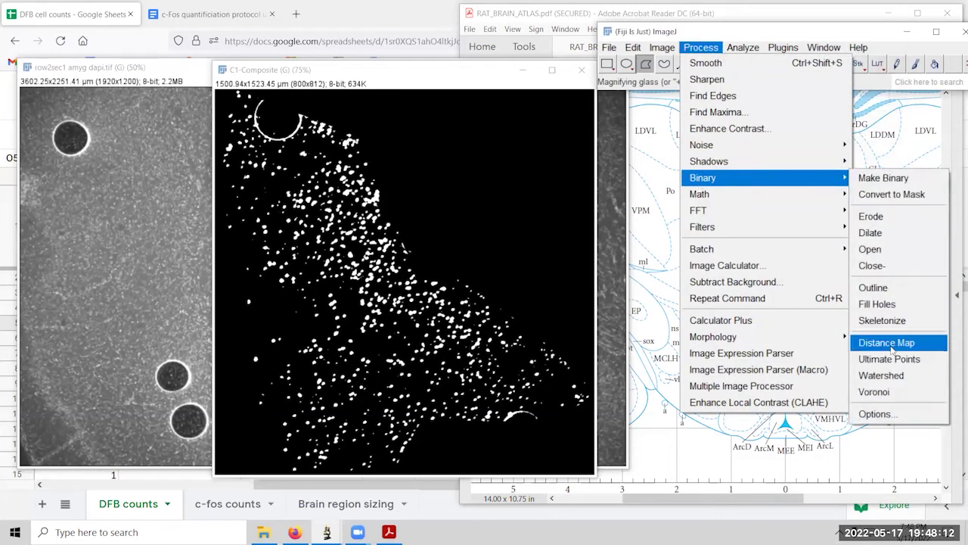
left_click(881, 377)
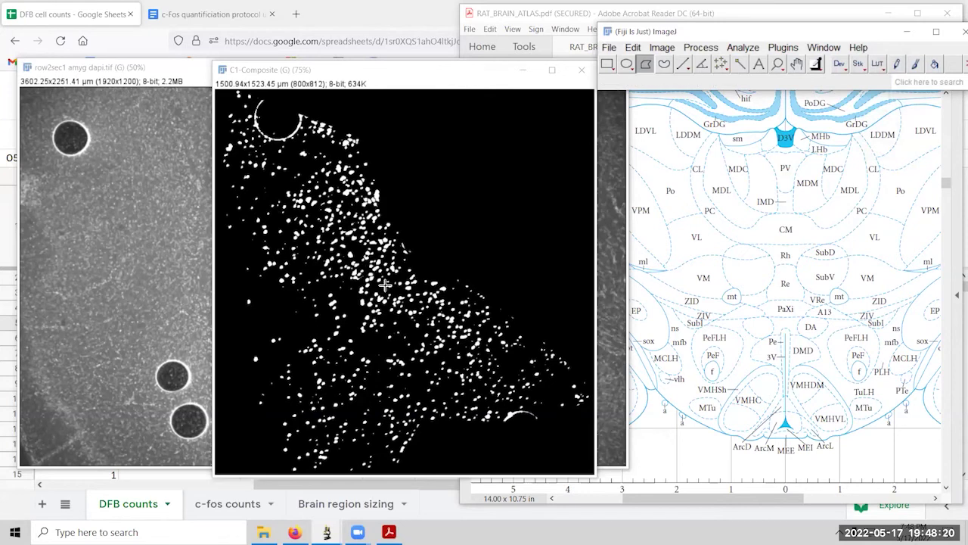
Analyze particles in the watershed green channel image with size 20-200 µm², circularity 0.30-1.00, outlines and a summary, and bring the summary forward.
left_click(742, 48)
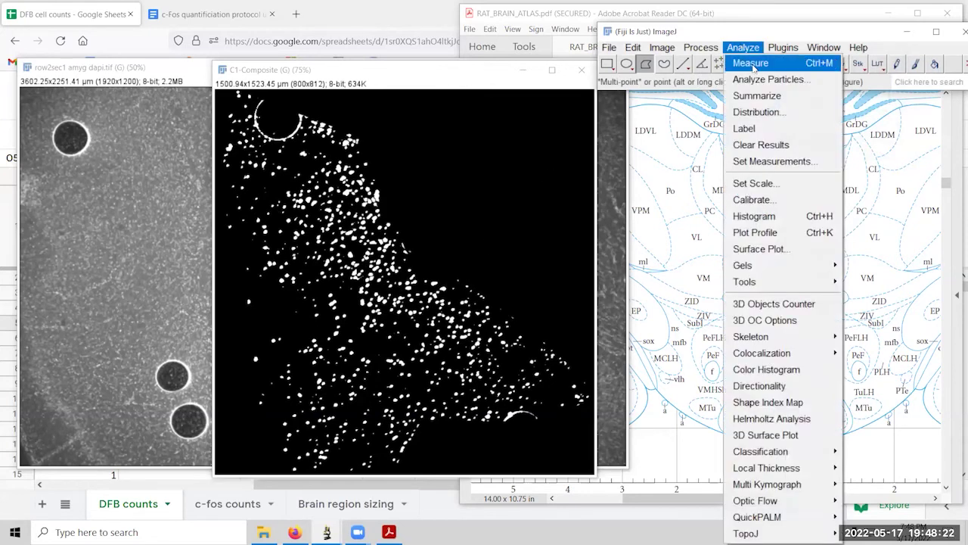
left_click(760, 80)
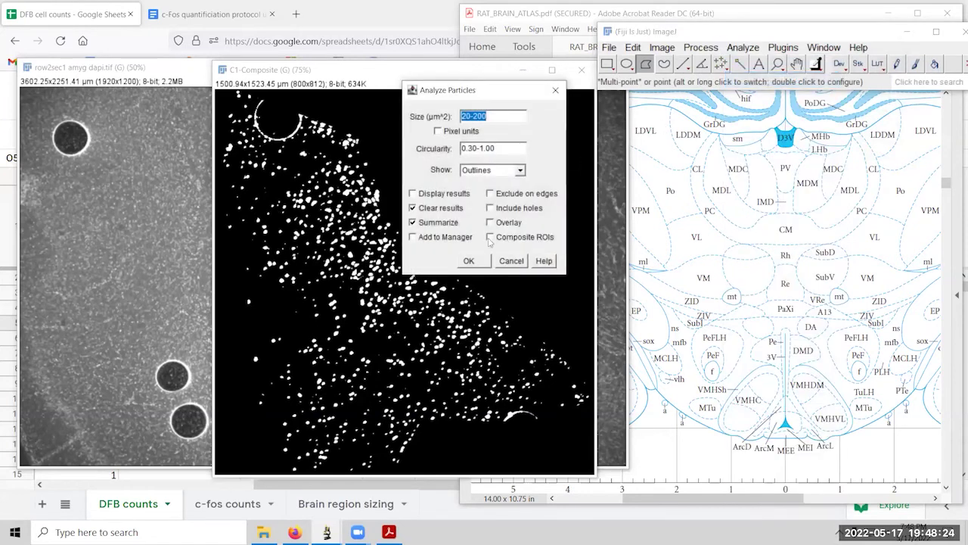
left_click(469, 261)
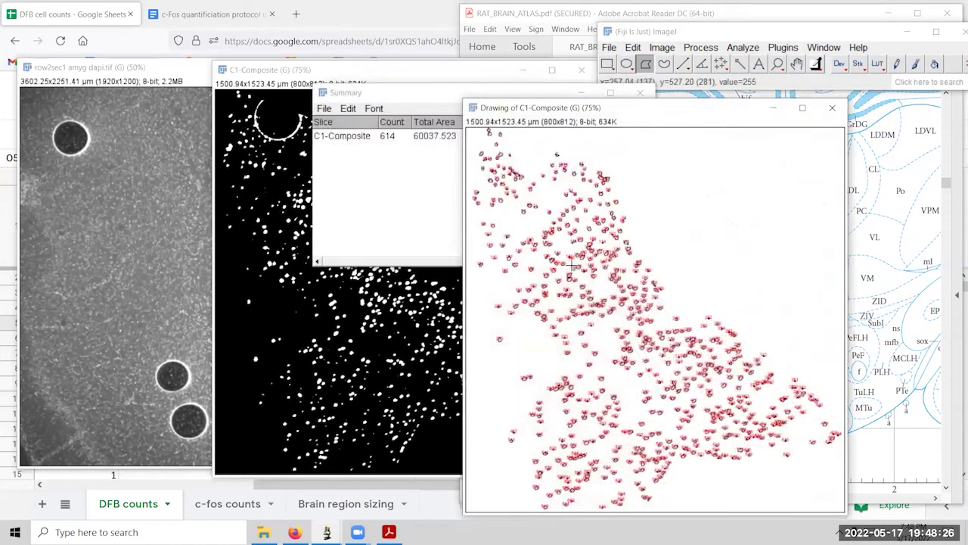
left_click(418, 92)
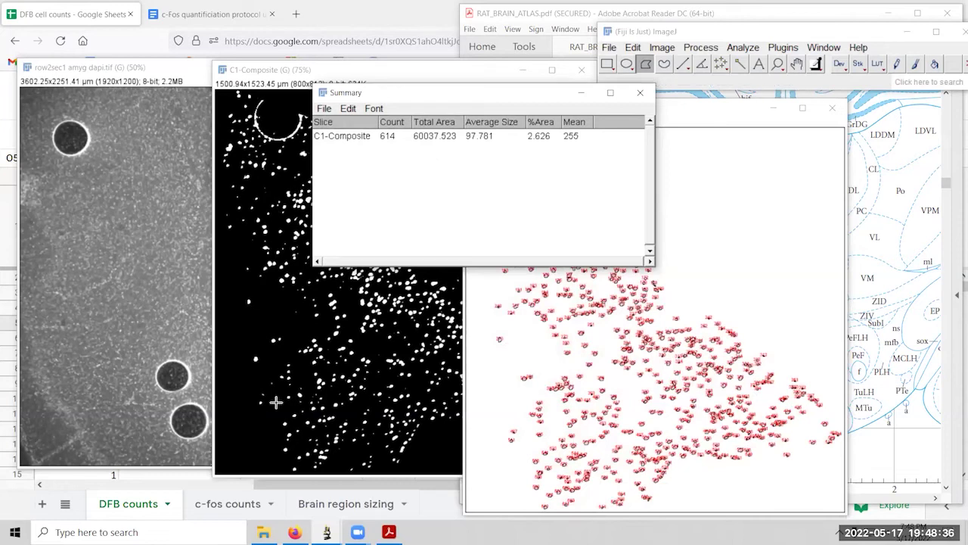
Switch to the DFB cell counts sheet and enter 60037 as the area in the BLA row.
left_click(95, 6)
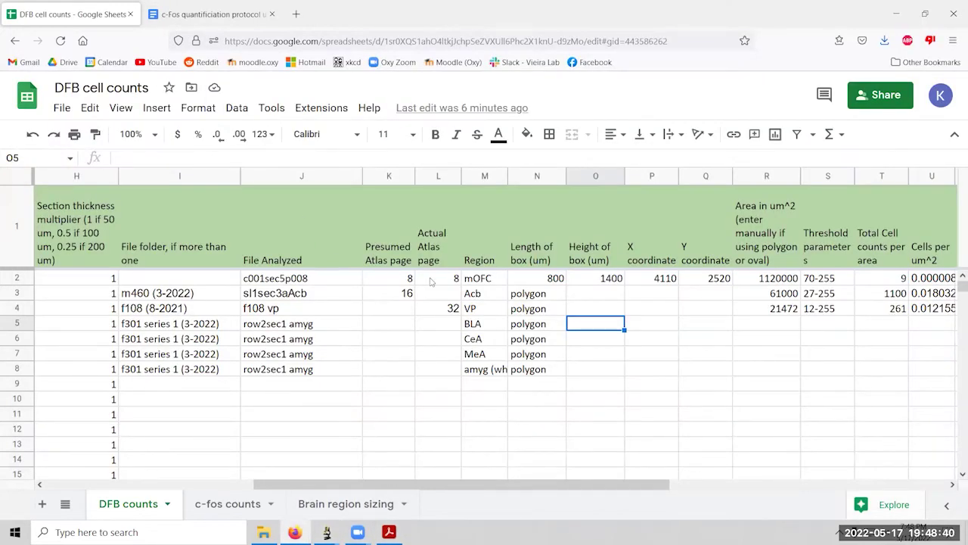
type("614")
key("BackSpace")
key("BackSpace")
key("BackSpace")
key("Tab")
key("Tab")
key("Tab")
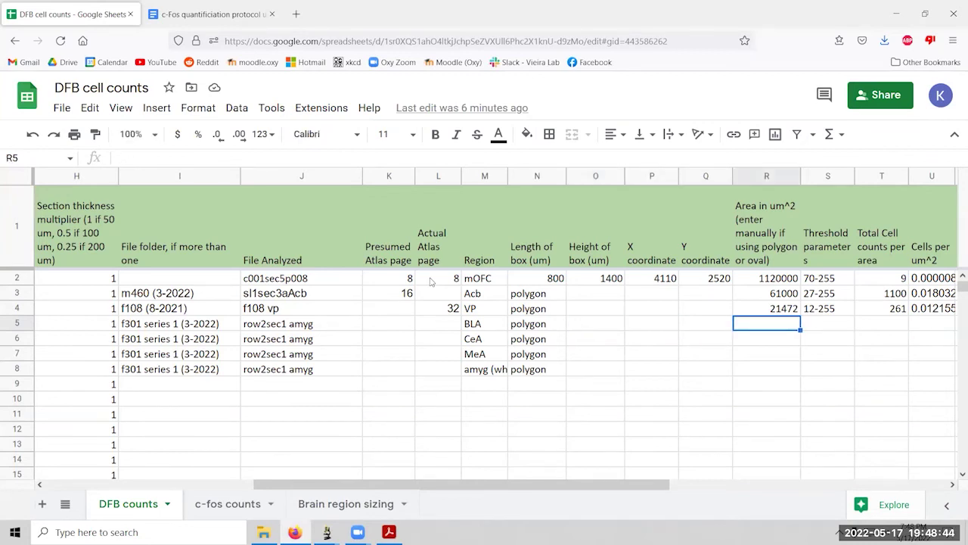
type("60037")
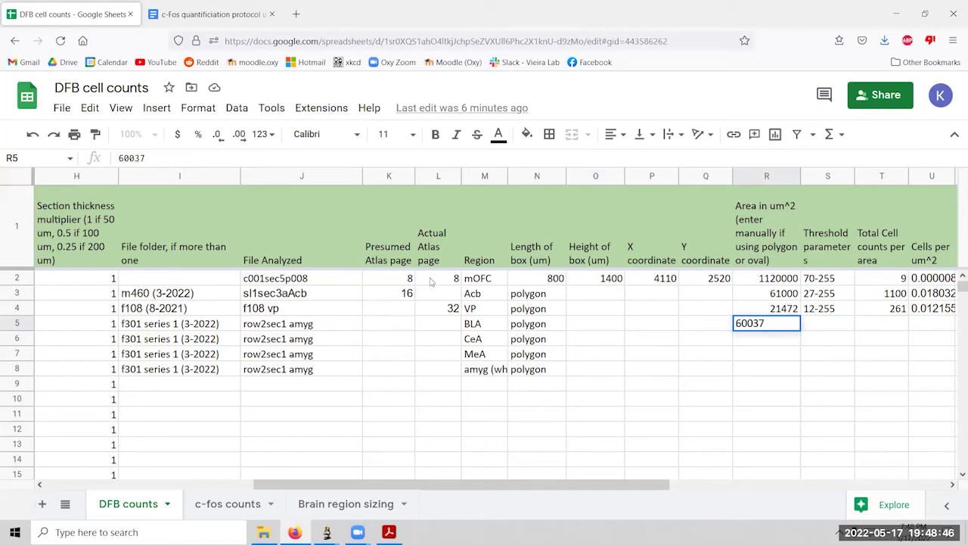
key("Tab")
Enter 614 as the total cell count and 93-255 as the threshold parameters in the BLA row.
key("Tab")
key("shift+Tab")
key("Tab")
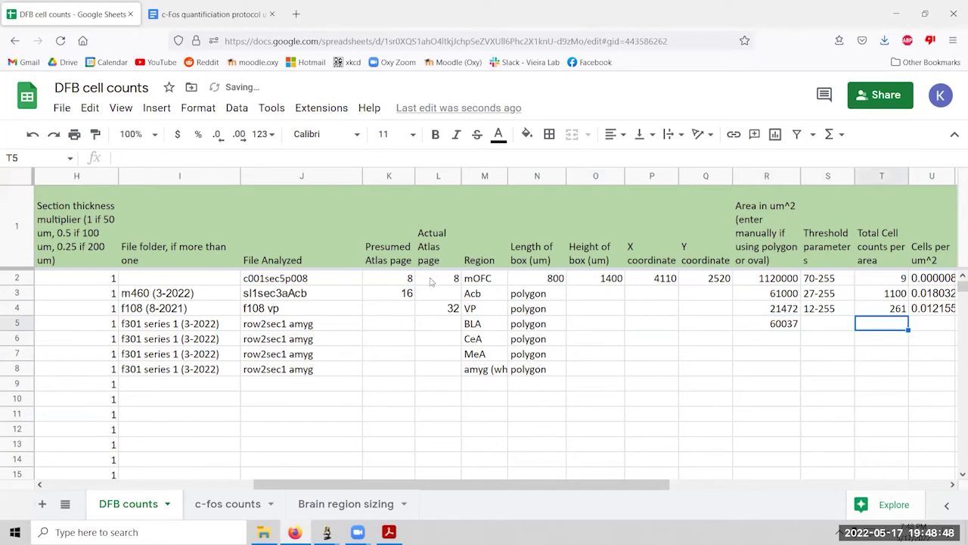
type("614")
key("shift+Tab")
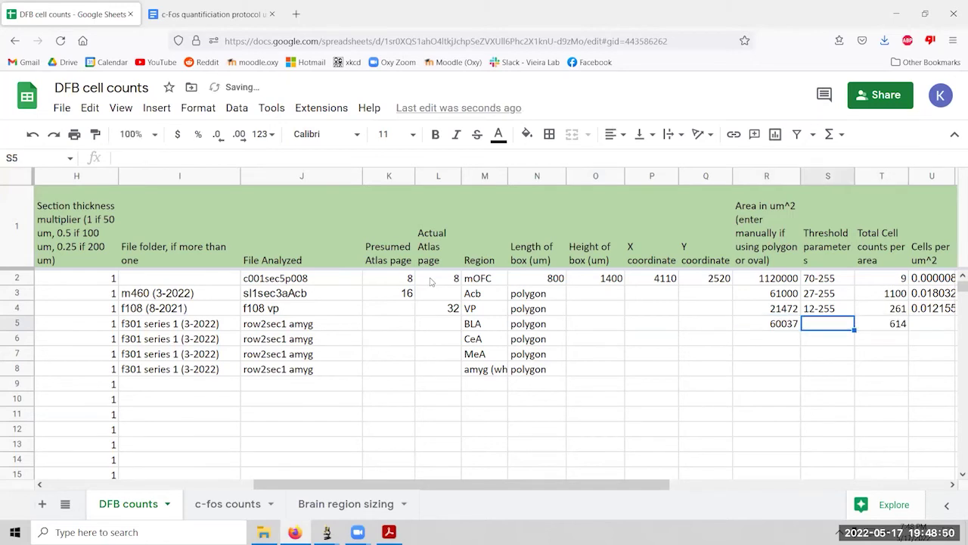
type("93-255")
key("Tab")
key("Left")
key("Left")
key("Left")
key("Left")
key("Left")
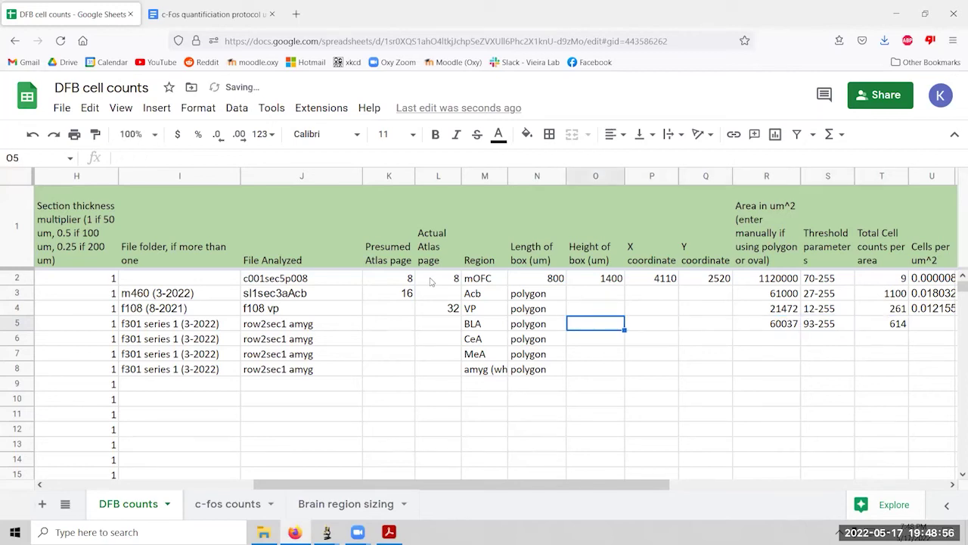
Return to Fiji and close the C1-Composite image without saving its changes.
left_click(389, 531)
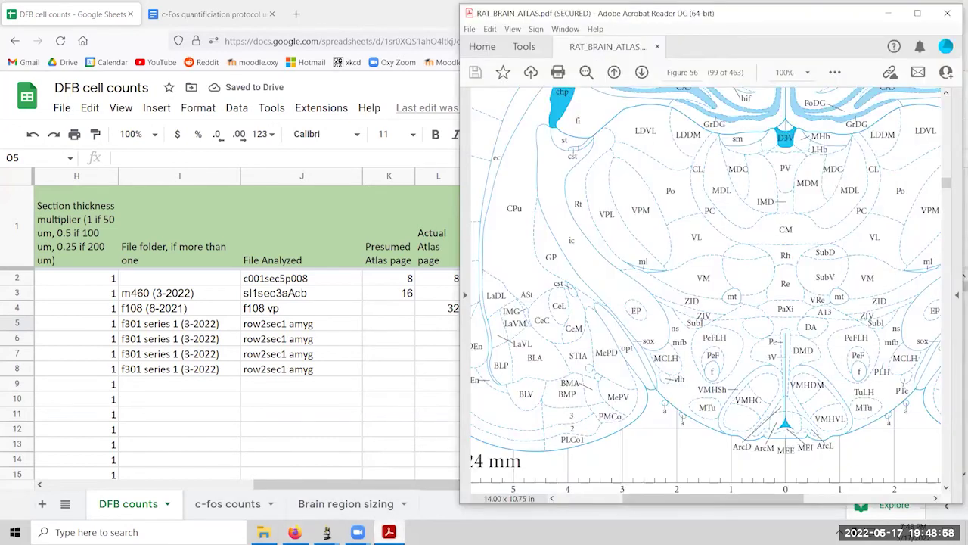
left_click(389, 532)
mouse_move(327, 532)
left_click(394, 496)
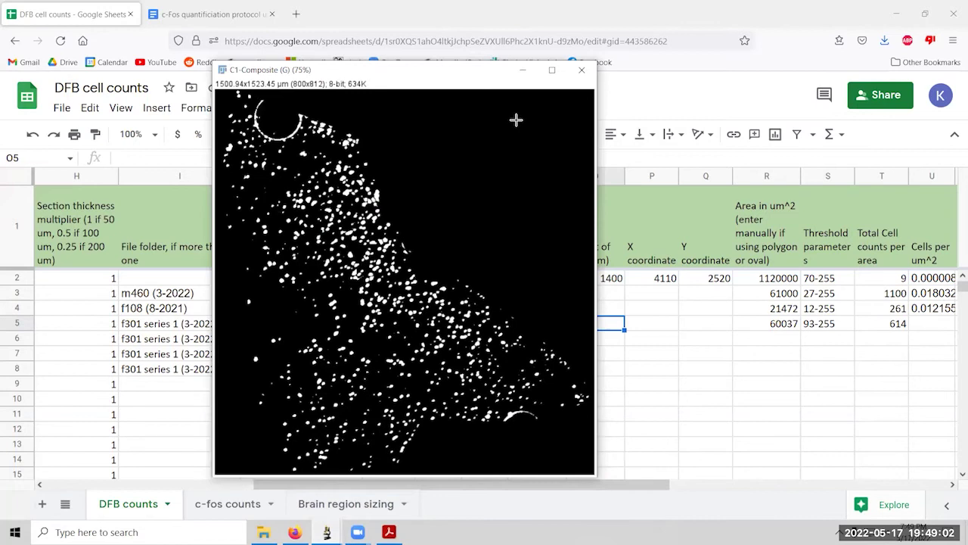
left_click(581, 70)
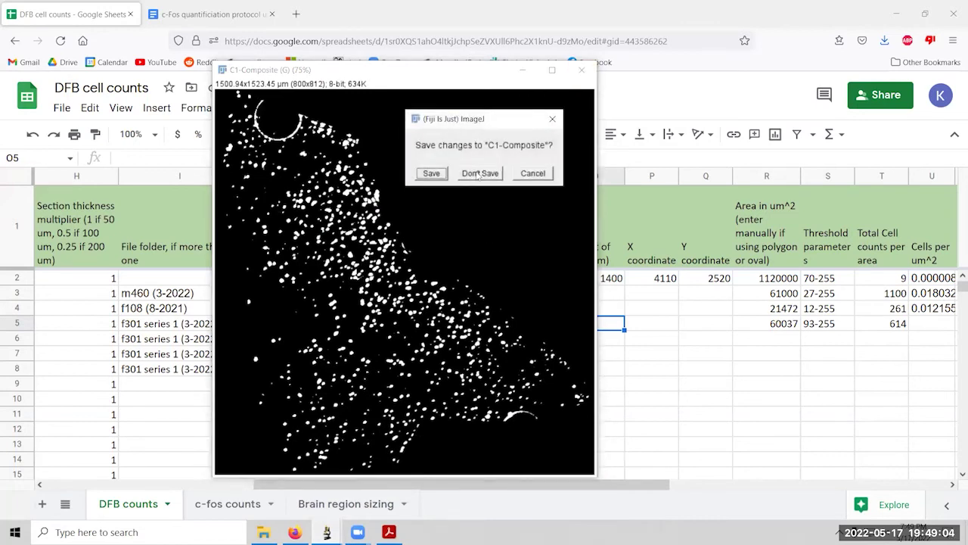
left_click(479, 173)
Close the particle outline drawing and the Summary results of the BLA analysis.
mouse_move(327, 532)
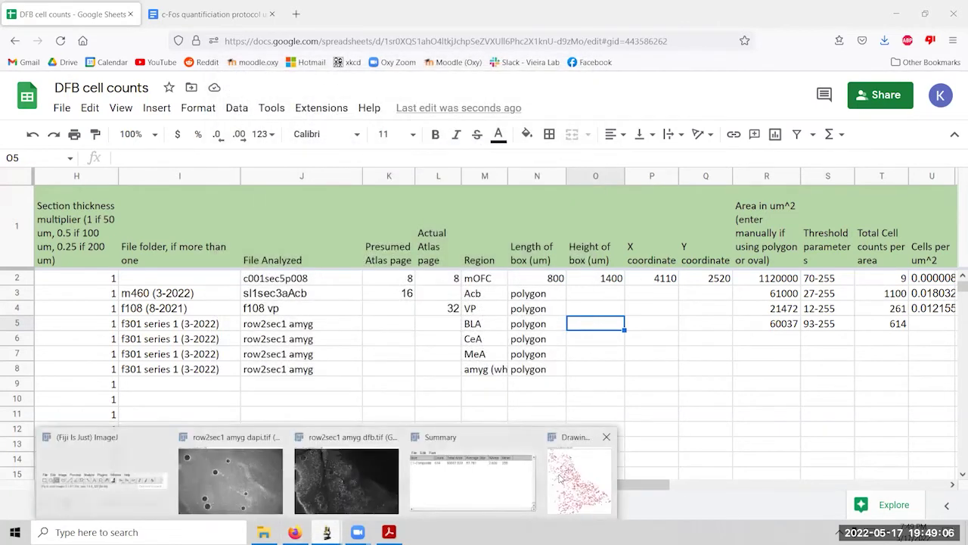
left_click(586, 473)
left_click(833, 107)
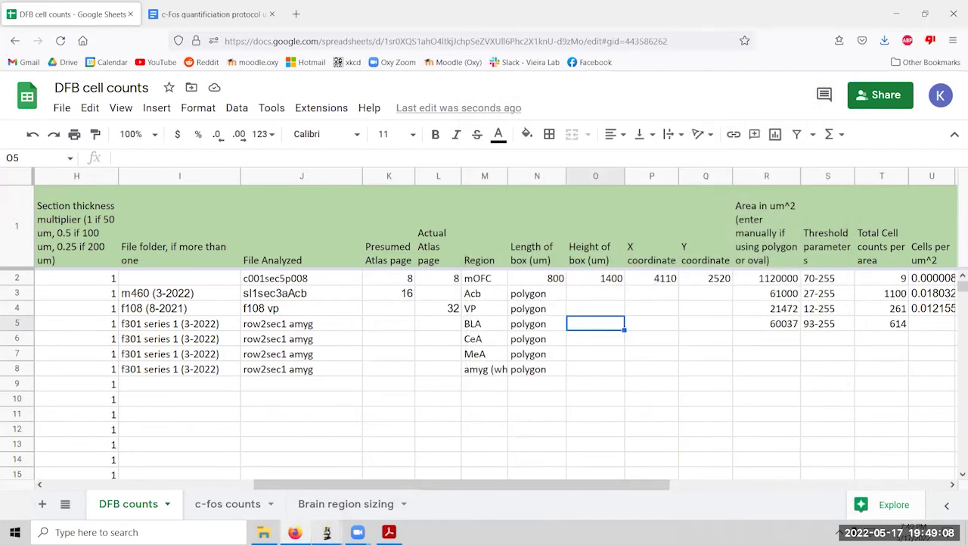
mouse_move(327, 531)
left_click(484, 480)
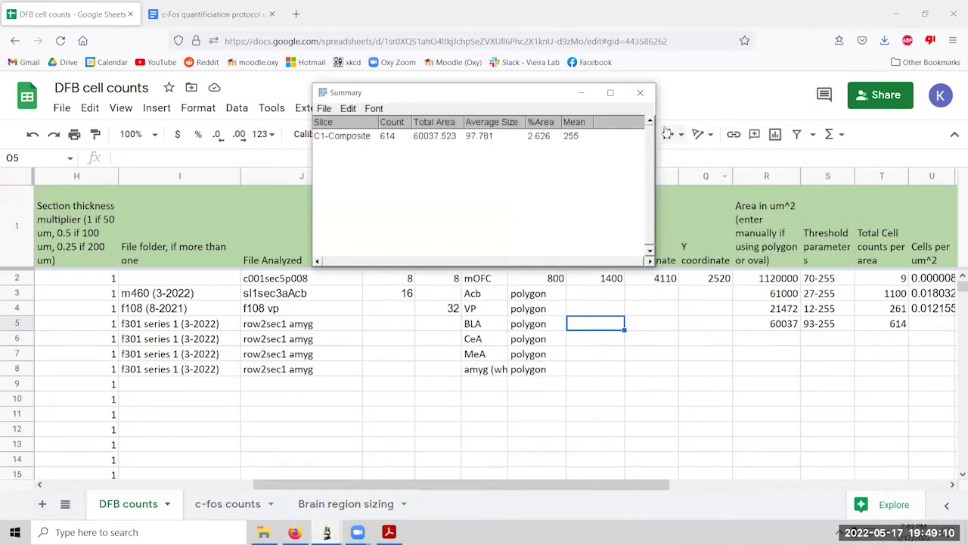
left_click(640, 94)
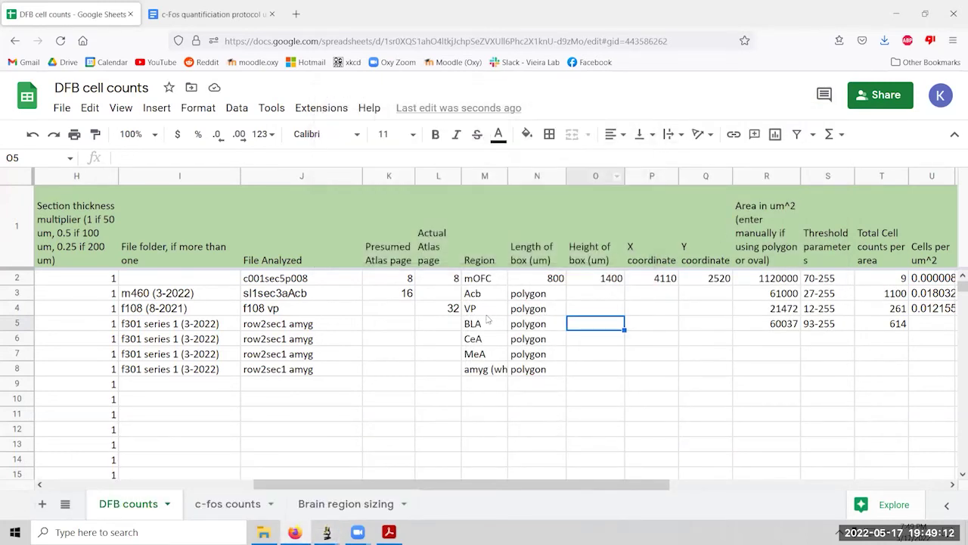
Merge row2sec1 amyg dfb.tif as green and row2sec1 amyg dapi.tif as gray into a composite, keeping the sources, and minimize it.
mouse_move(327, 532)
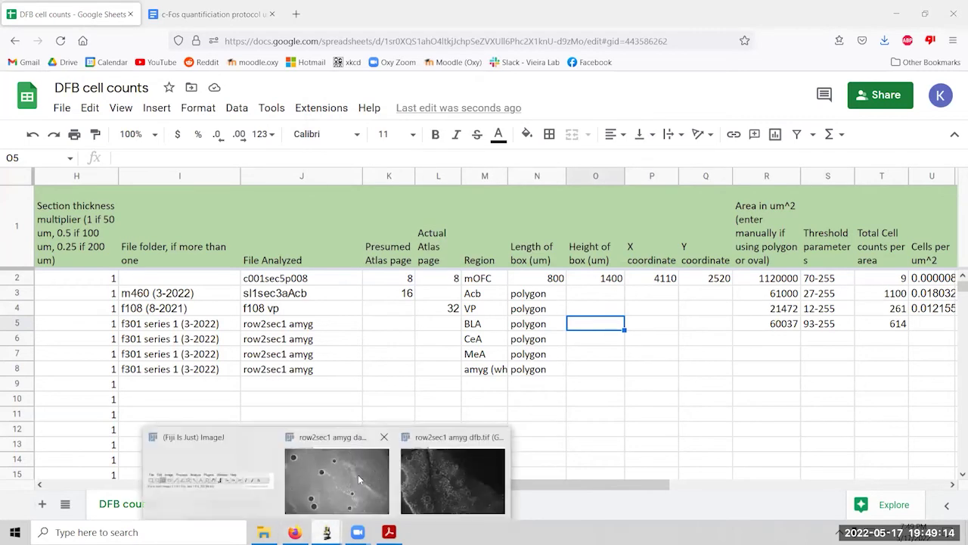
left_click(208, 469)
left_click(663, 47)
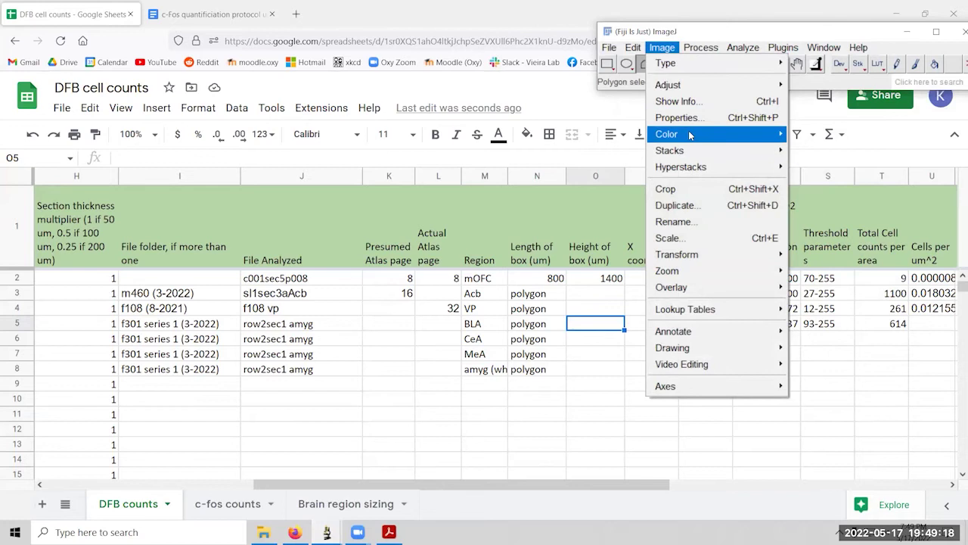
mouse_move(690, 135)
left_click(503, 151)
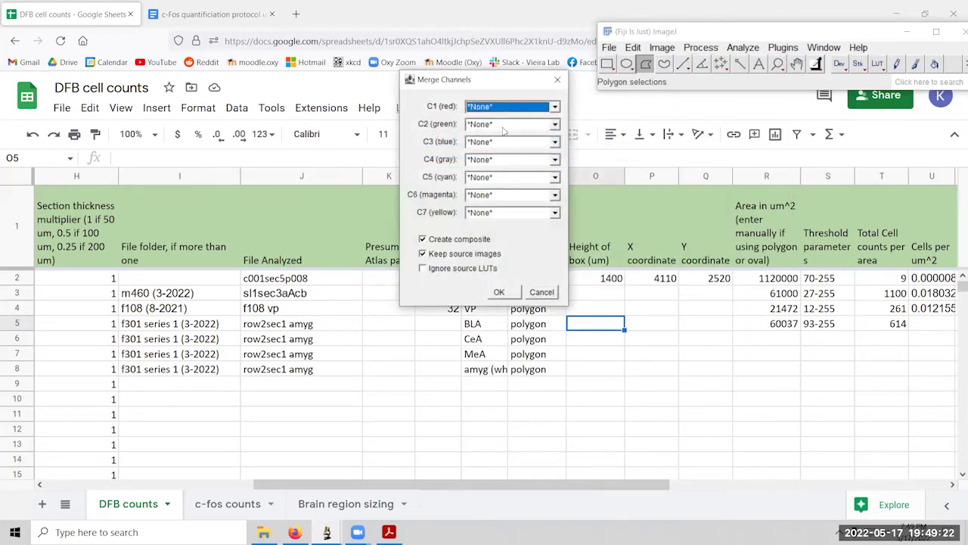
left_click(507, 124)
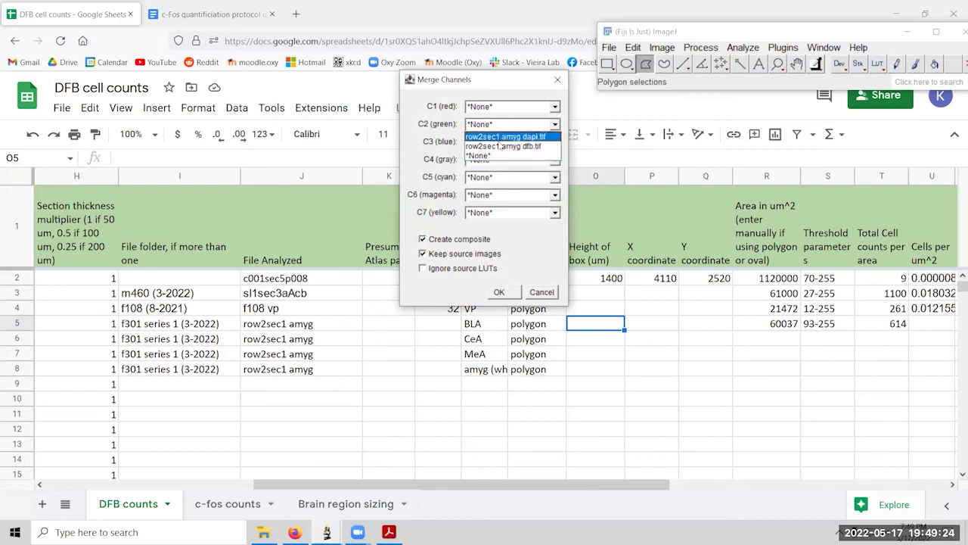
left_click(501, 146)
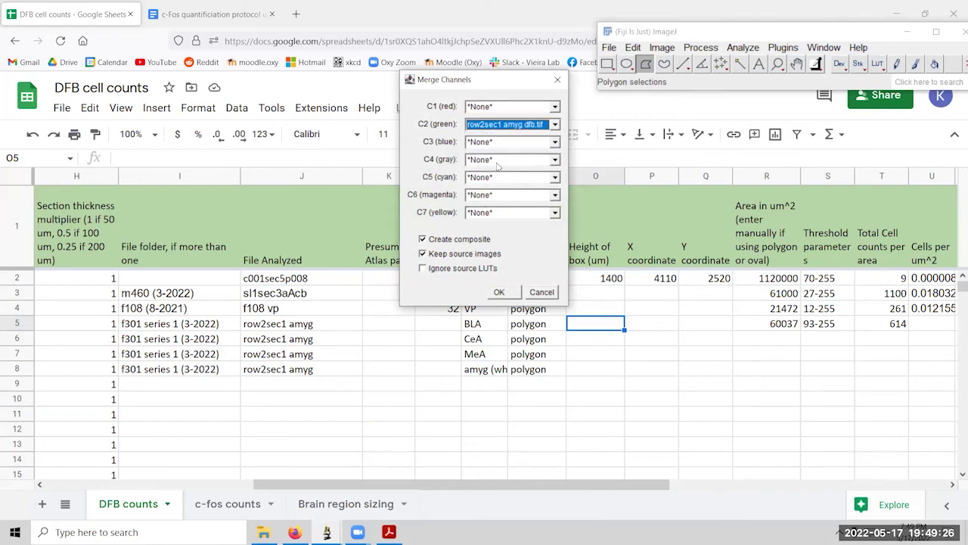
left_click(499, 160)
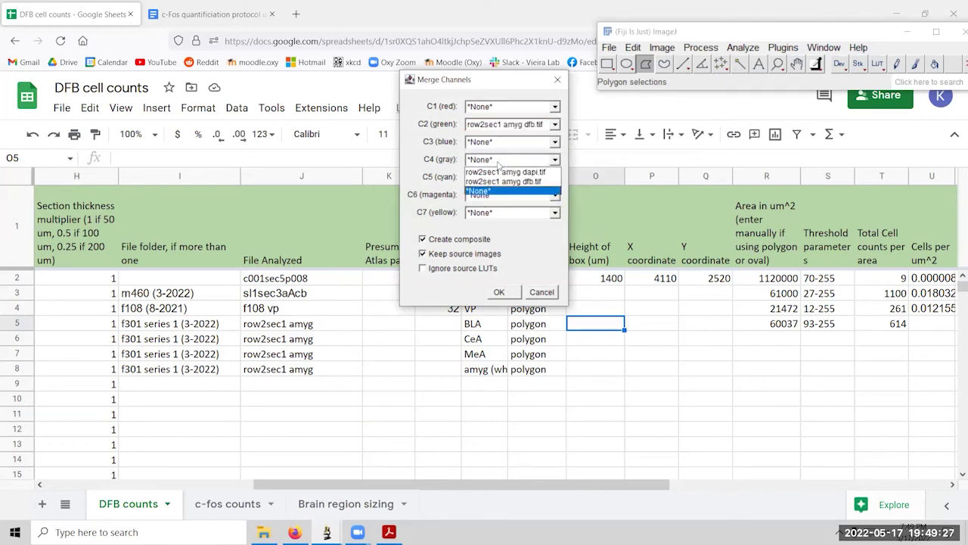
left_click(499, 172)
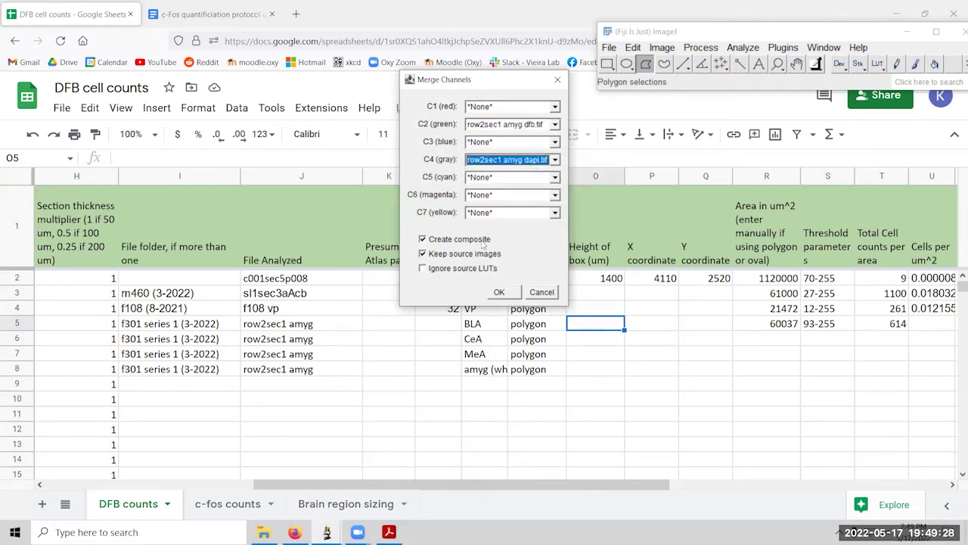
left_click(499, 291)
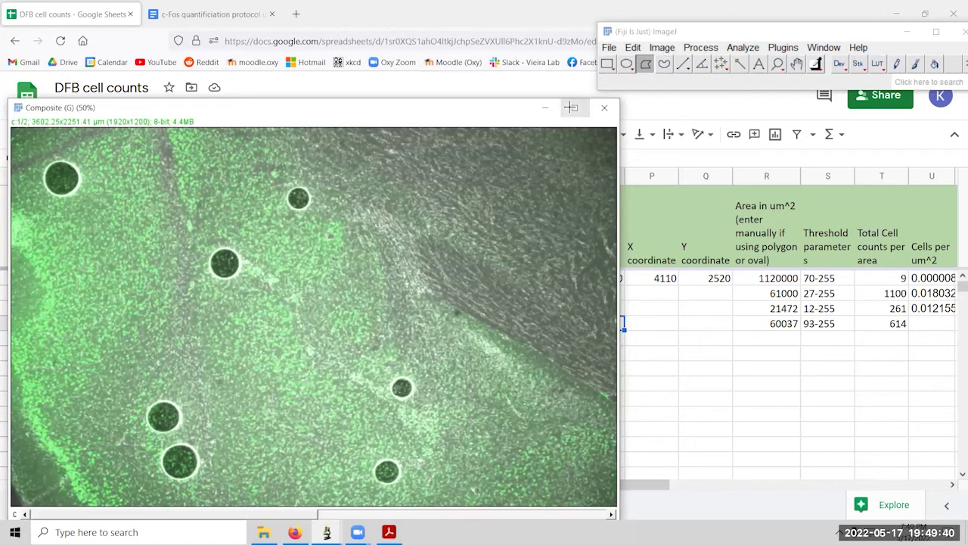
left_click(545, 108)
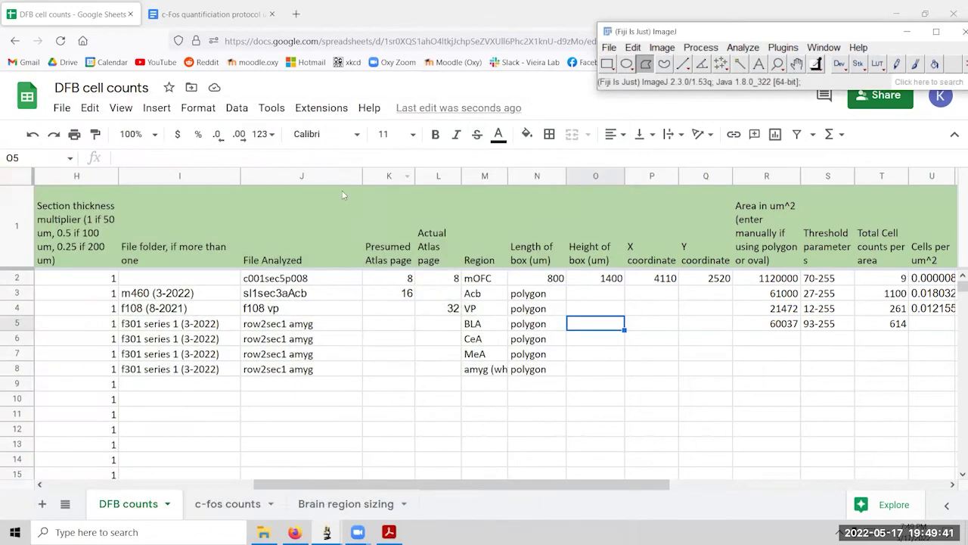
Create a second composite from row2sec1 amyg dfb.tif as green and row2sec1 amyg dapi.tif as gray, and minimize it.
left_click(661, 49)
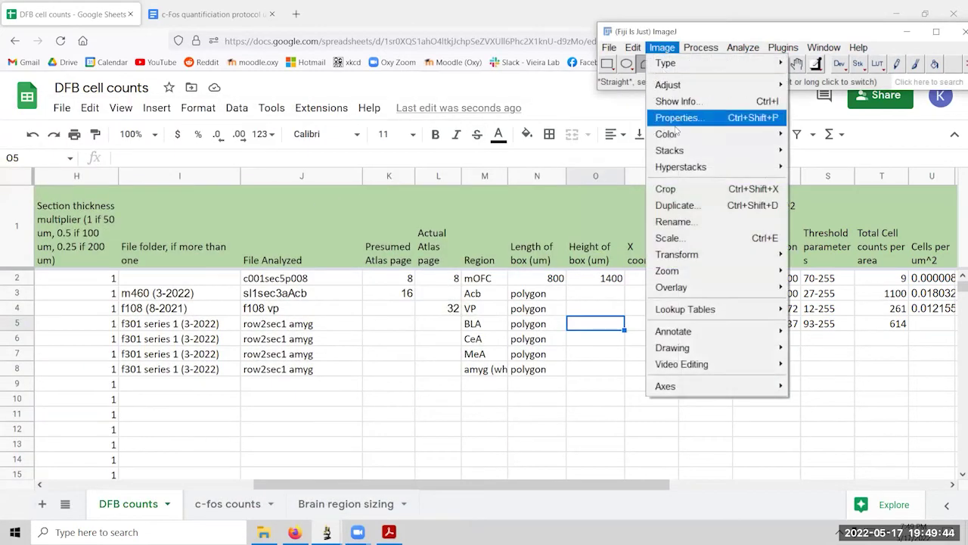
mouse_move(674, 134)
left_click(529, 93)
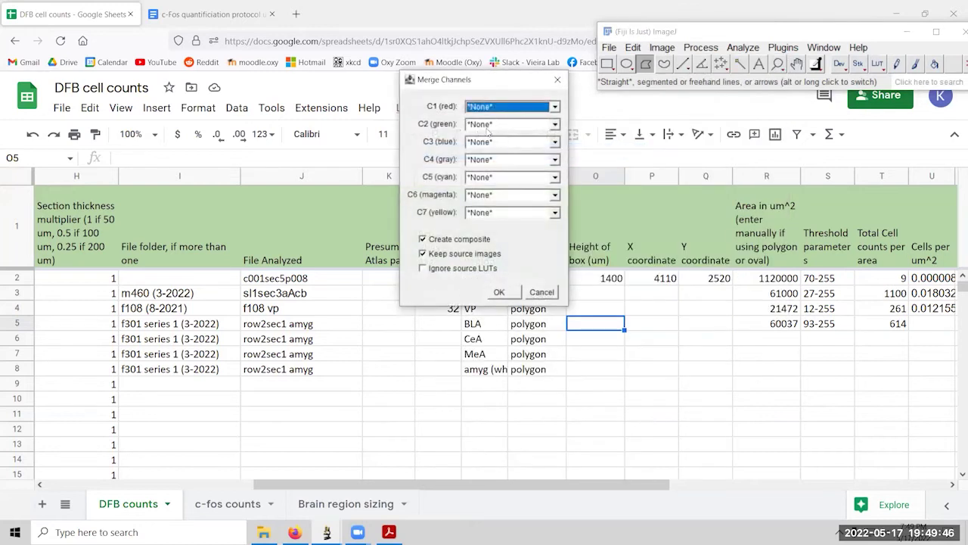
left_click(492, 124)
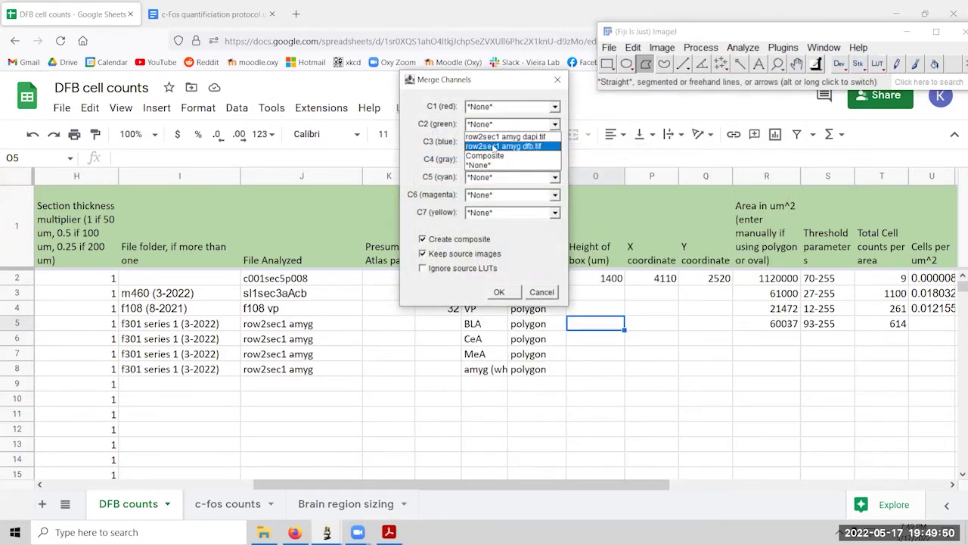
left_click(495, 146)
left_click(488, 161)
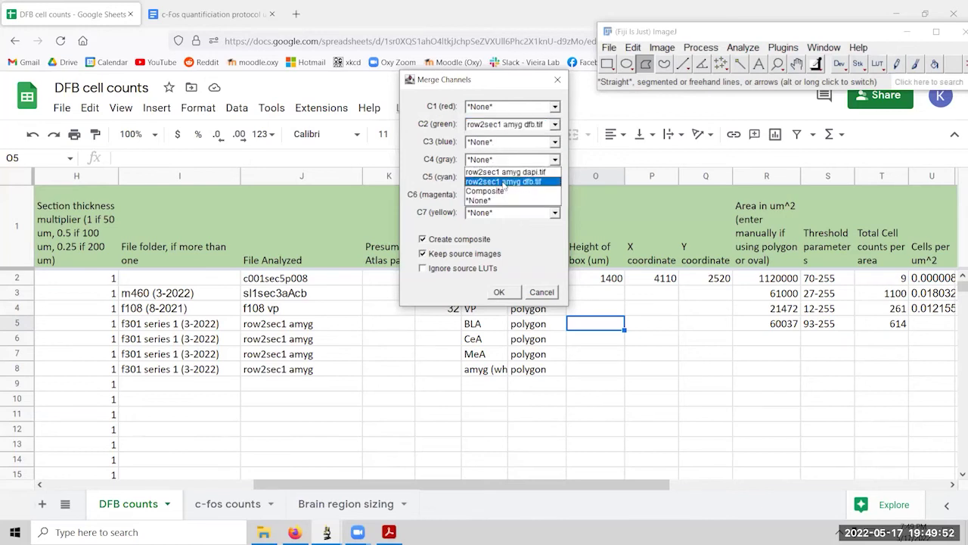
left_click(505, 172)
left_click(498, 292)
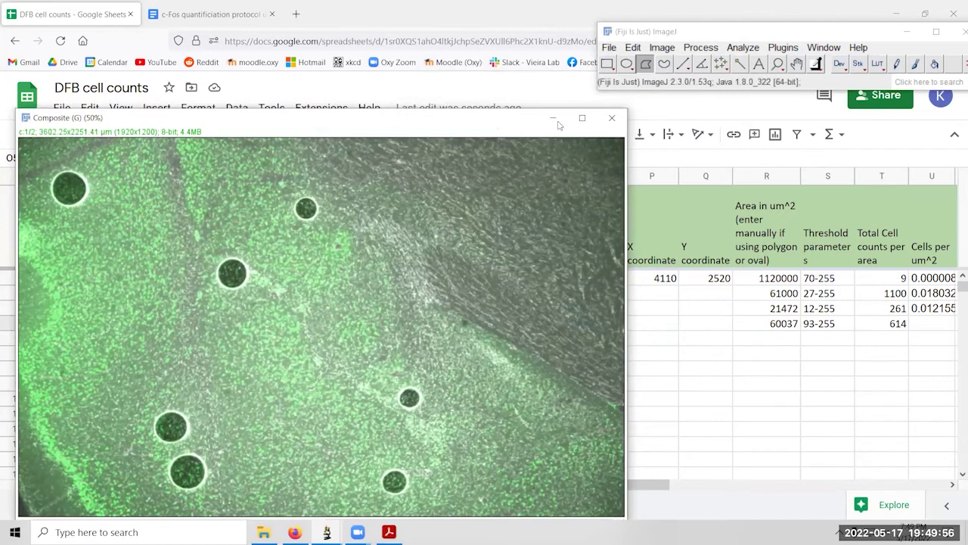
left_click(553, 119)
Create a third composite from row2sec1 amyg dfb.tif as green and row2sec1 amyg dapi.tif as gray, keeping the source images.
left_click(662, 46)
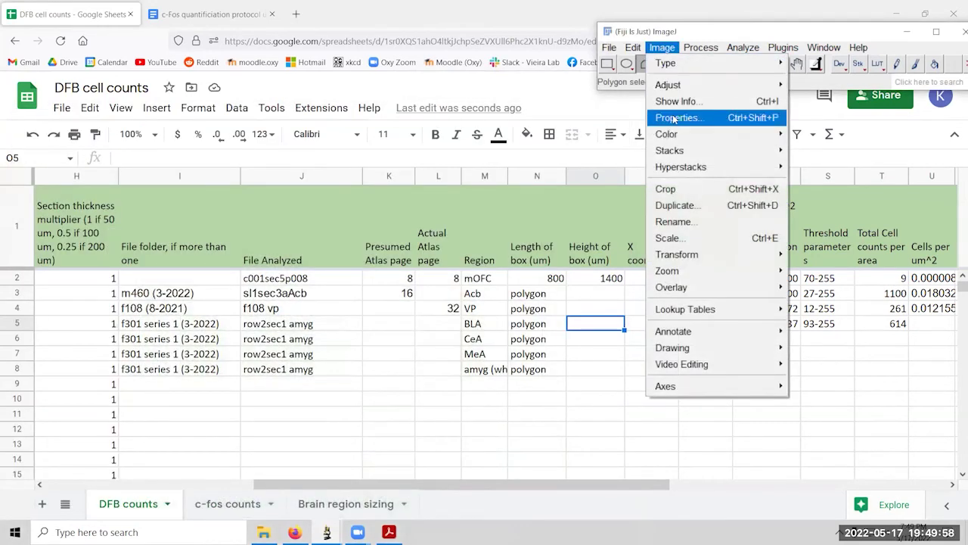
mouse_move(665, 134)
left_click(548, 145)
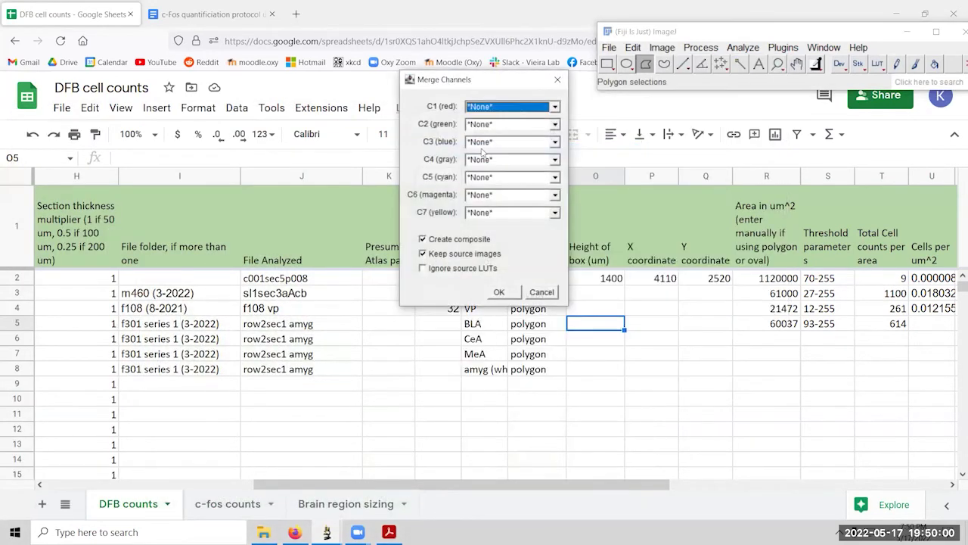
left_click(505, 126)
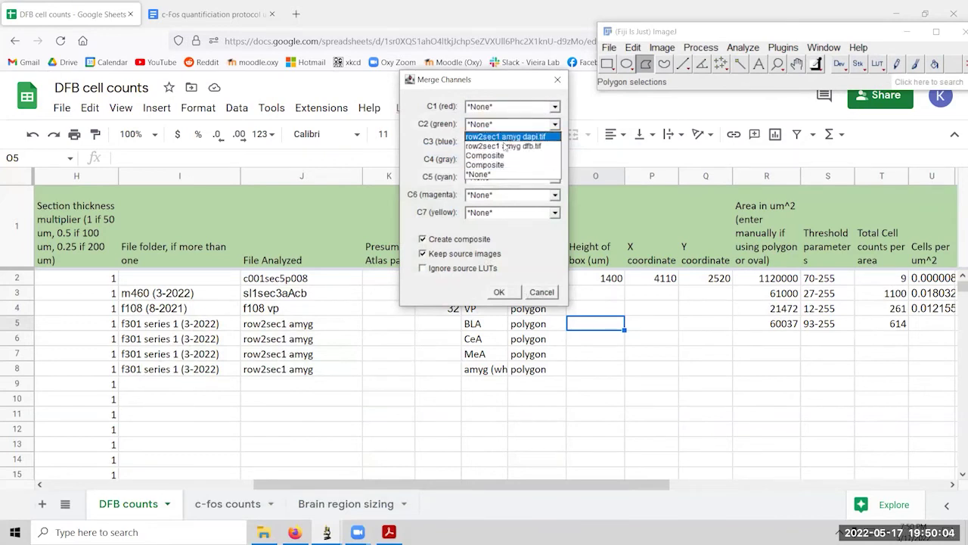
left_click(504, 146)
left_click(488, 160)
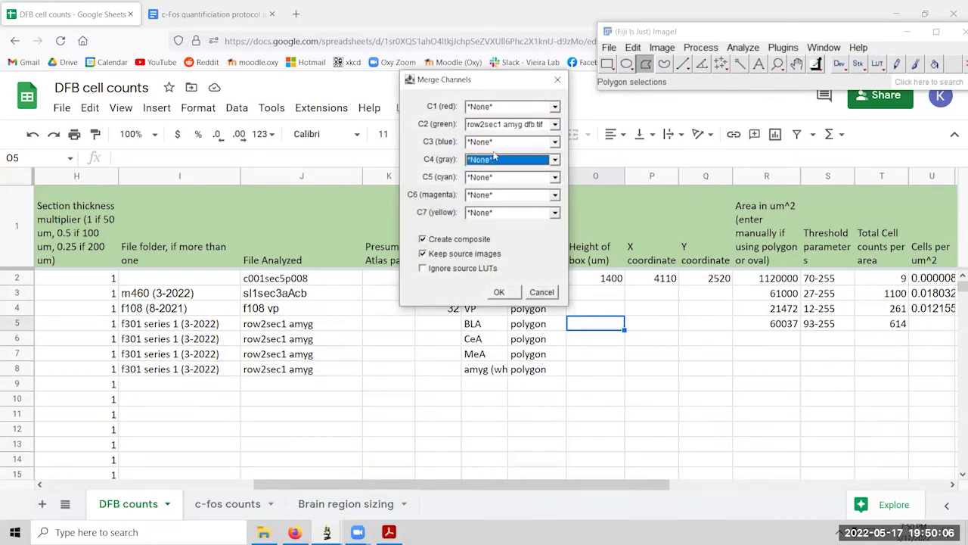
left_click(494, 158)
left_click(506, 175)
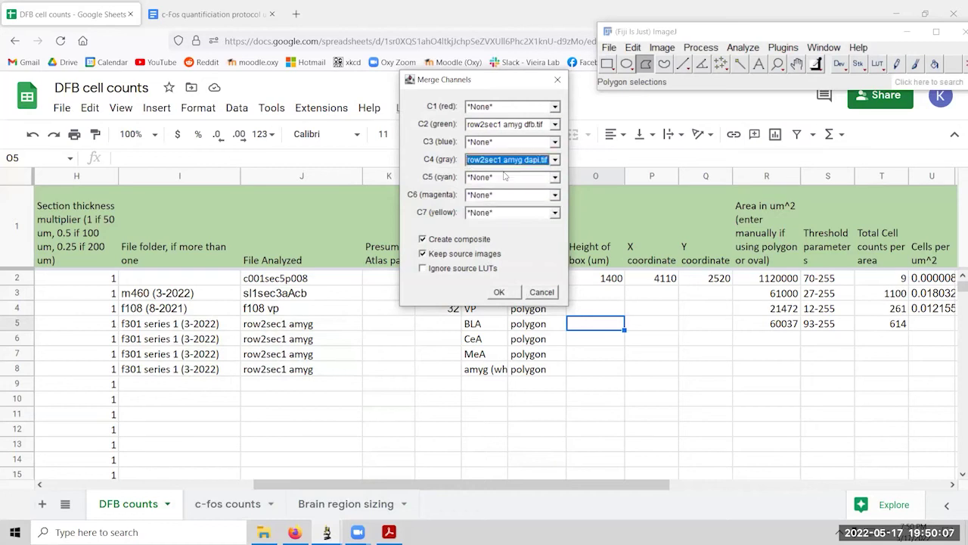
left_click(498, 293)
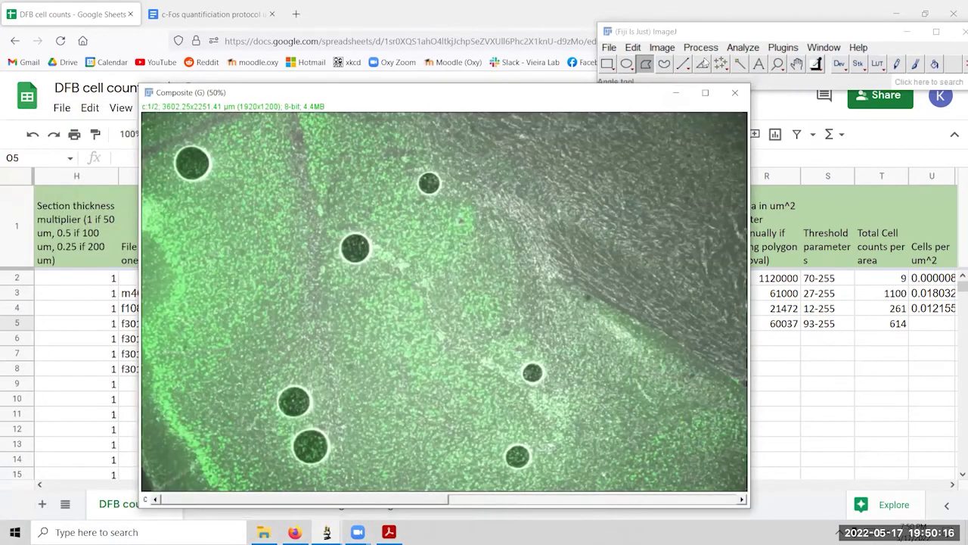
Hide Channel 1 in the third composite using the Channels Tool, leaving only the gray DAPI channel displayed, and close the tool.
left_click(661, 47)
mouse_move(688, 134)
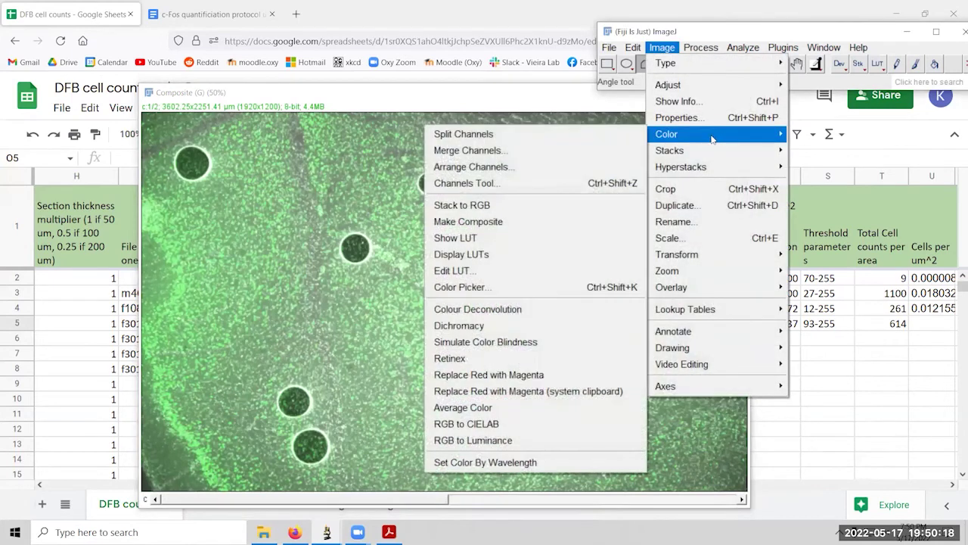
left_click(562, 194)
left_click(821, 166)
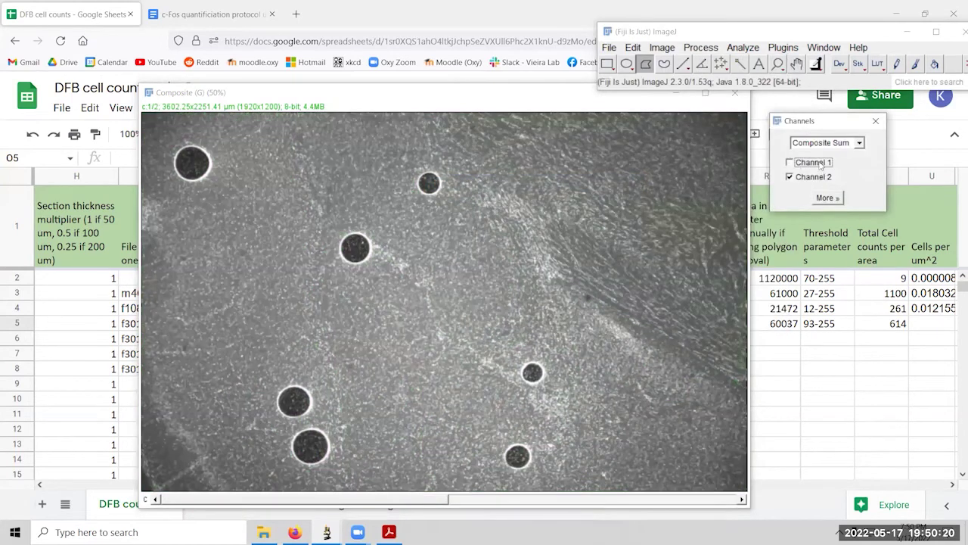
left_click(876, 121)
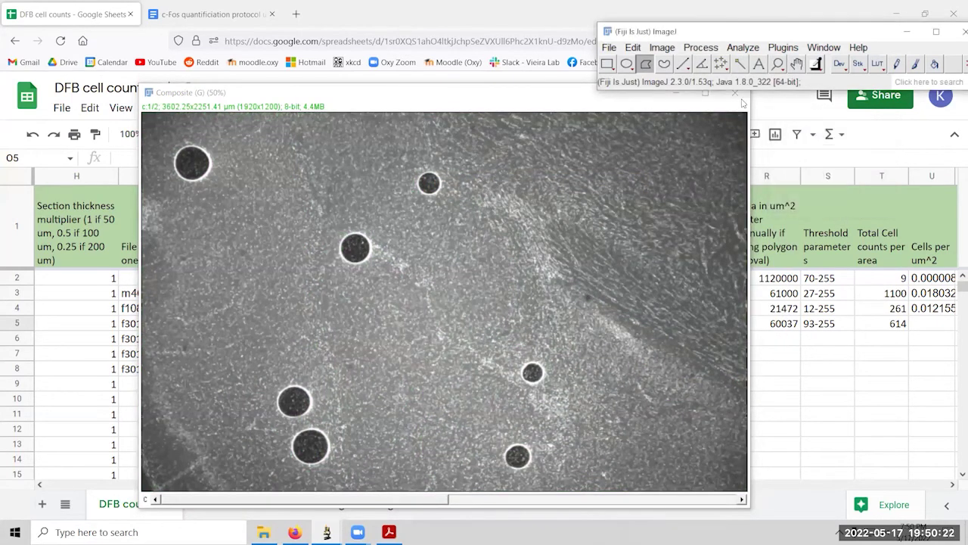
Open Color Balance for the gray-only composite and raise the minimum of Channel 2 to 90.
left_click(663, 48)
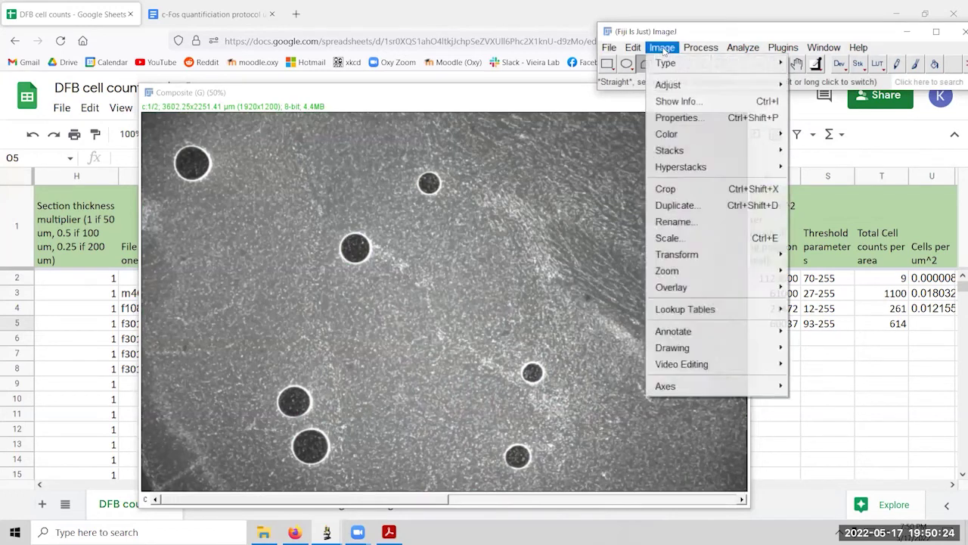
mouse_move(673, 85)
left_click(824, 118)
left_click(792, 279)
left_click(790, 297)
left_click(798, 206)
left_click(798, 207)
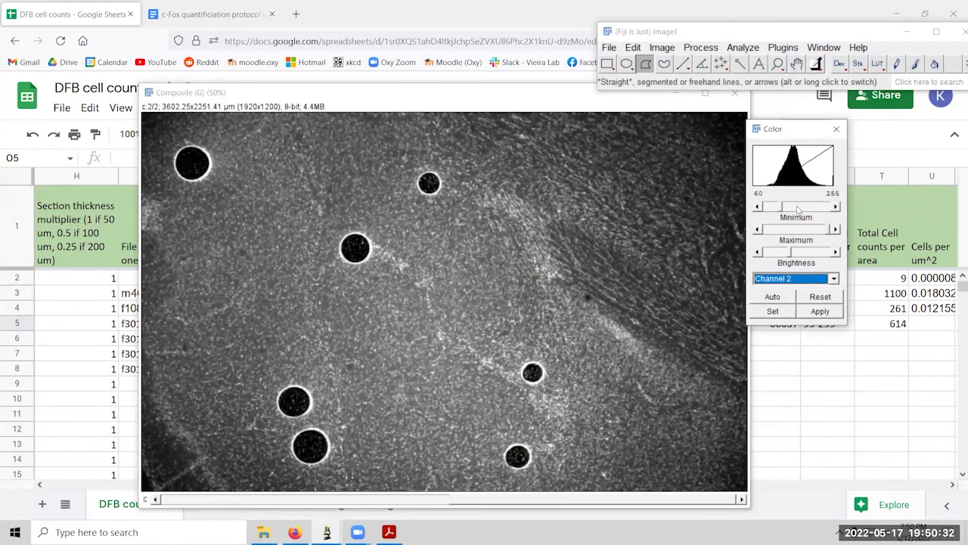
left_click(801, 208)
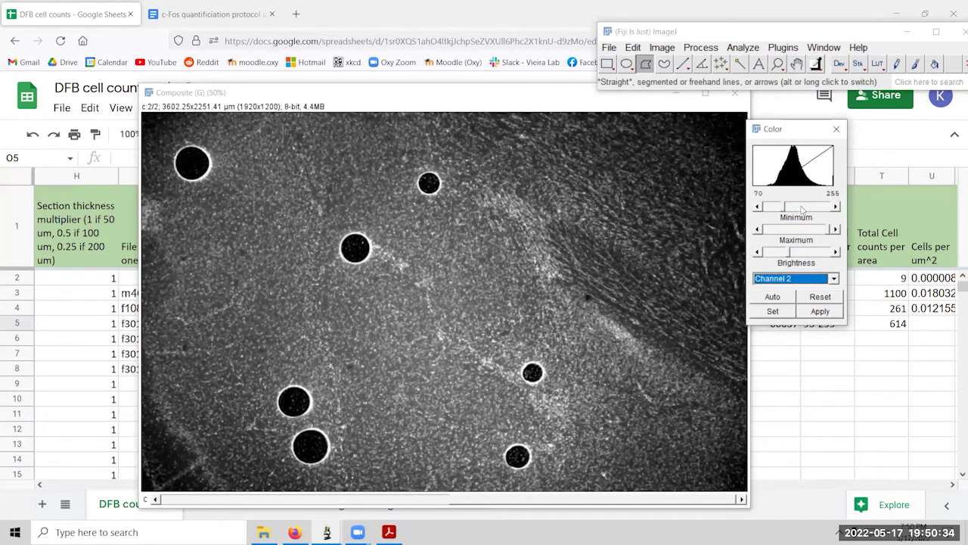
left_click(804, 208)
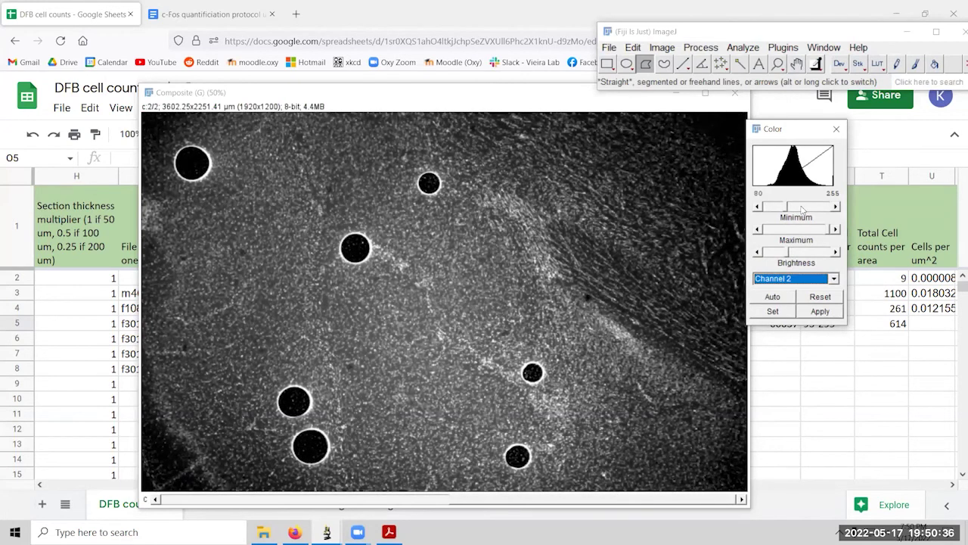
left_click(803, 208)
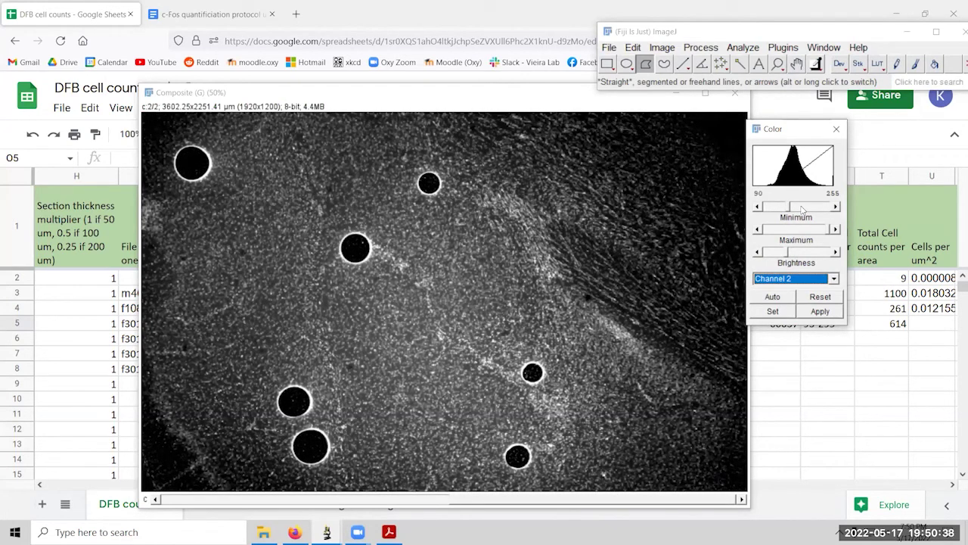
Lower the gray-only composite's Channel 2 maximum to 235, apply the color balance and close the adjustment window.
left_click(783, 229)
left_click(783, 229)
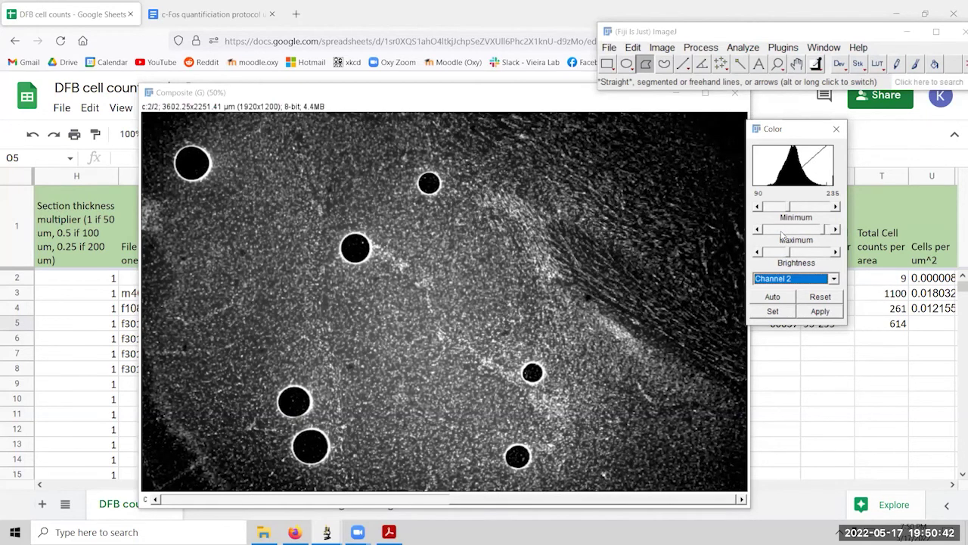
left_click(819, 311)
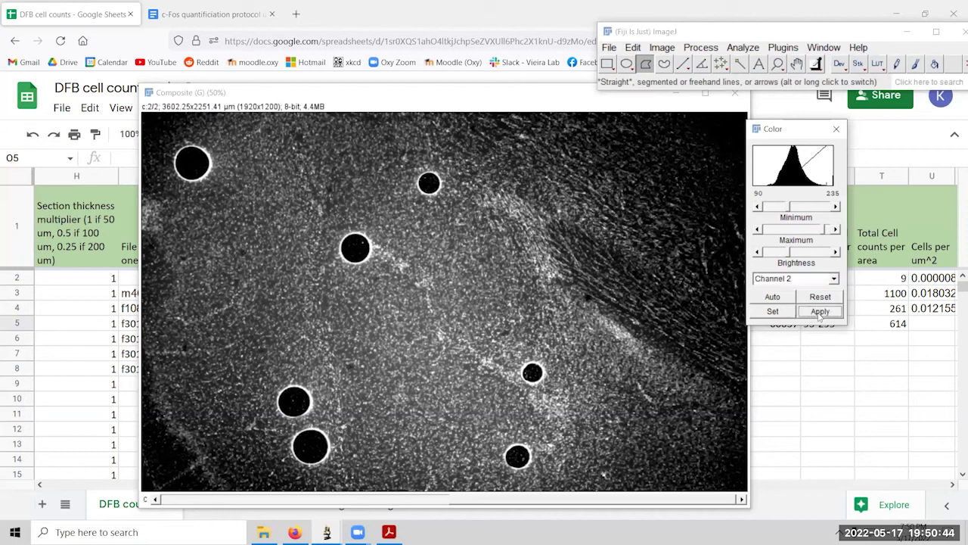
left_click(836, 129)
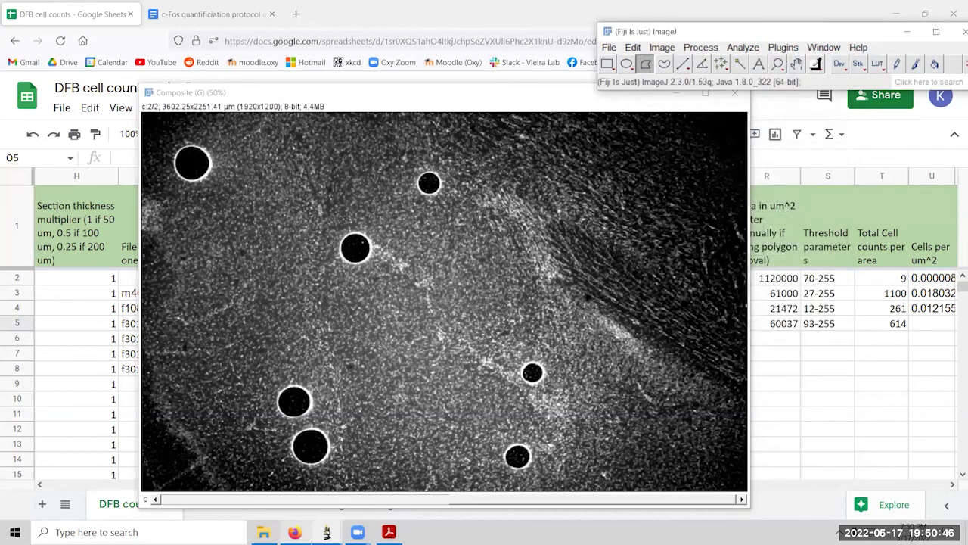
Restore the second green-and-gray composite and raise its Channel 2 minimum to 90 with Color Balance.
mouse_move(327, 532)
left_click(567, 454)
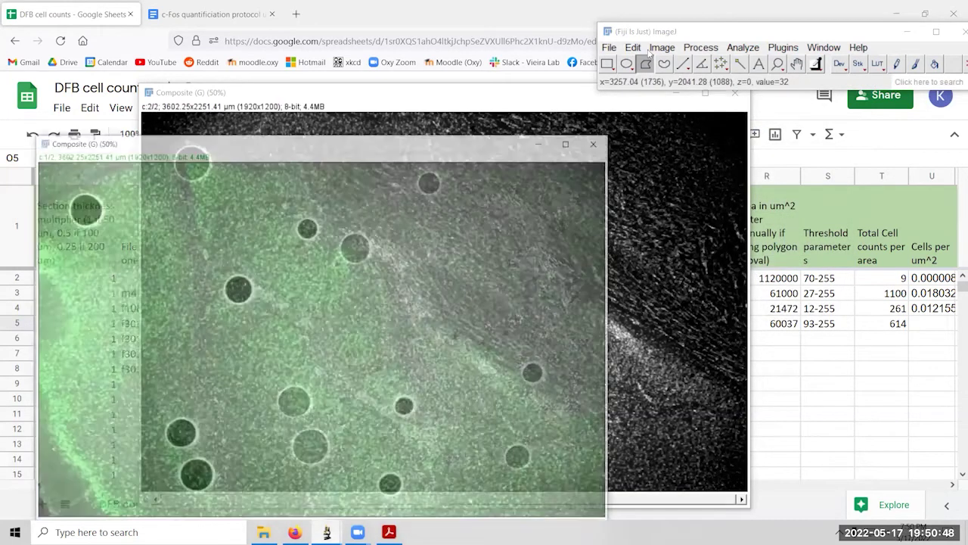
left_click(662, 47)
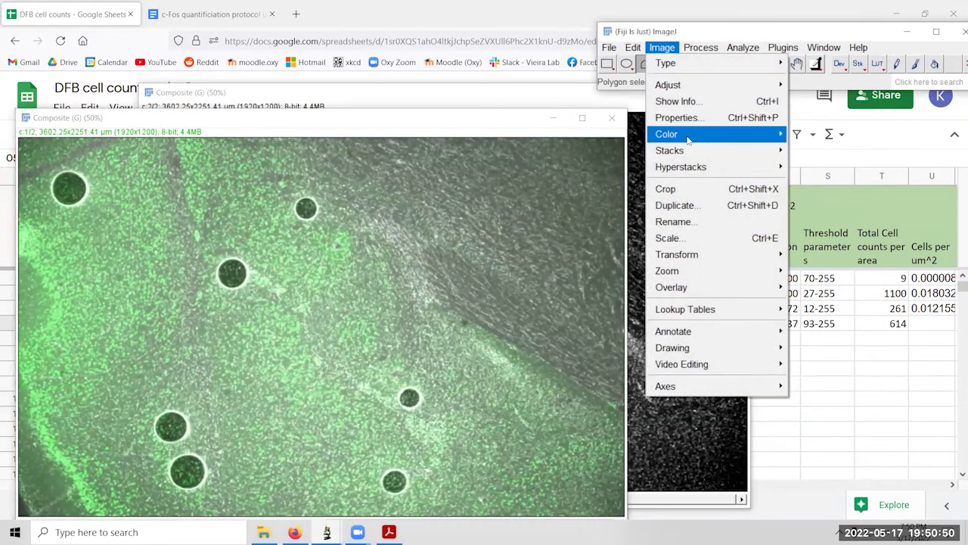
mouse_move(726, 140)
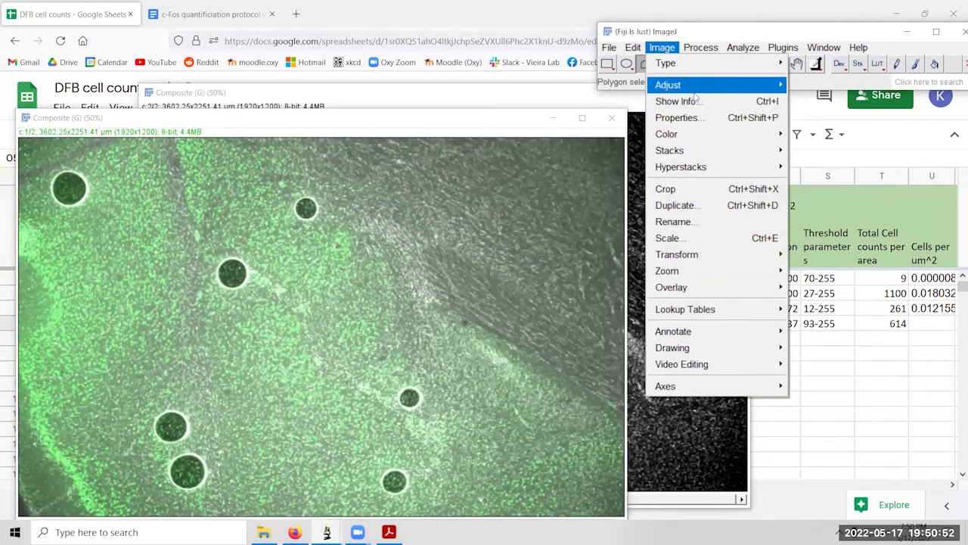
mouse_move(756, 84)
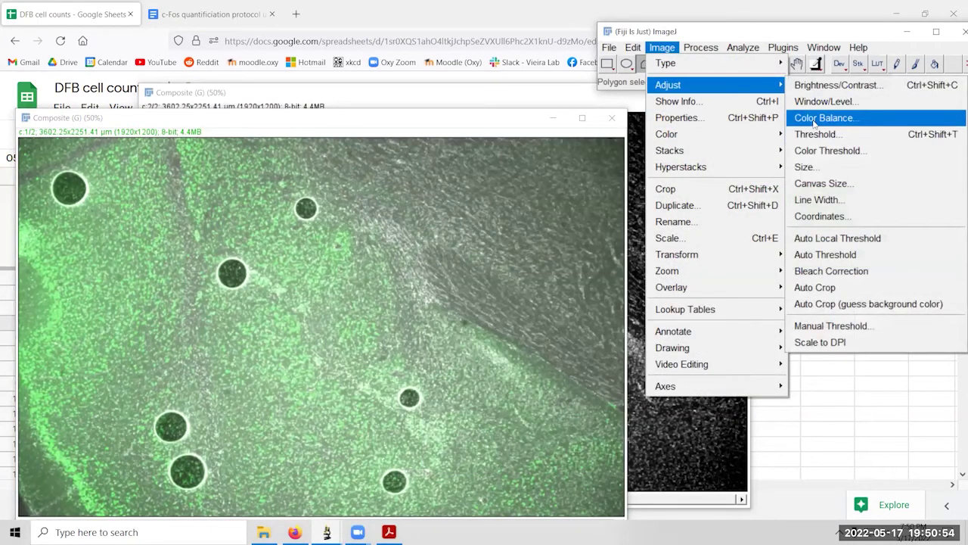
left_click(816, 121)
left_click(798, 278)
left_click(798, 278)
left_click(795, 280)
left_click(779, 300)
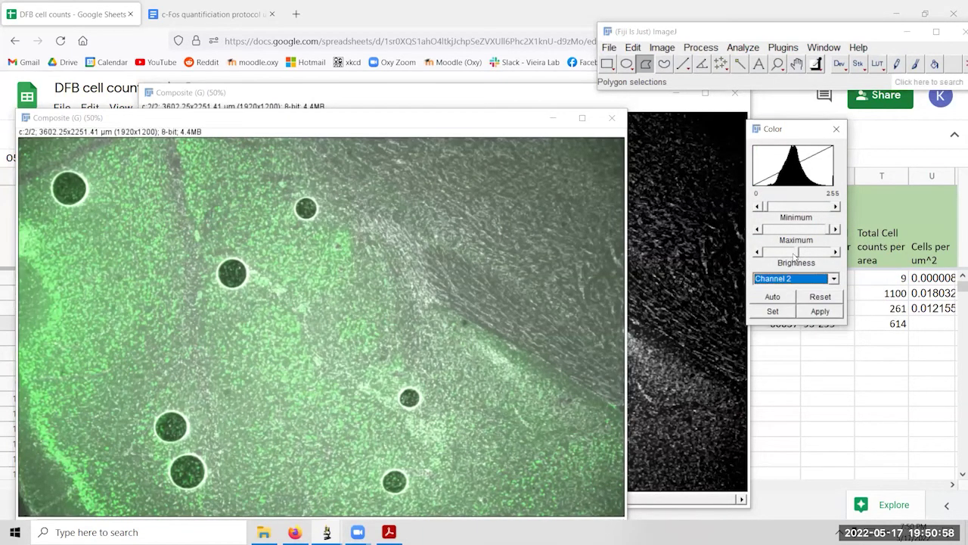
left_click(813, 207)
left_click(817, 207)
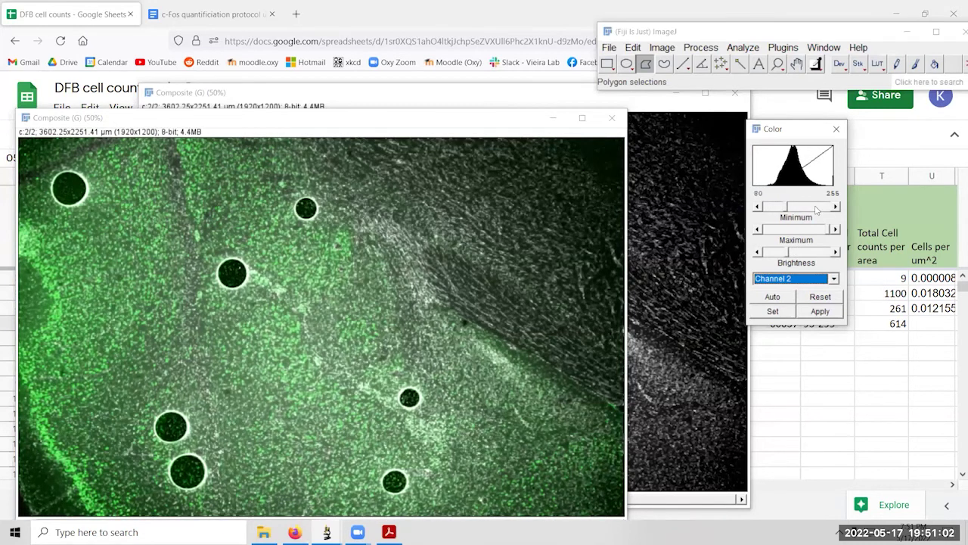
left_click(816, 207)
Set the second composite's Channel 2 maximum to 235, apply the color balance, close the adjustment window and minimize the image.
left_click(797, 229)
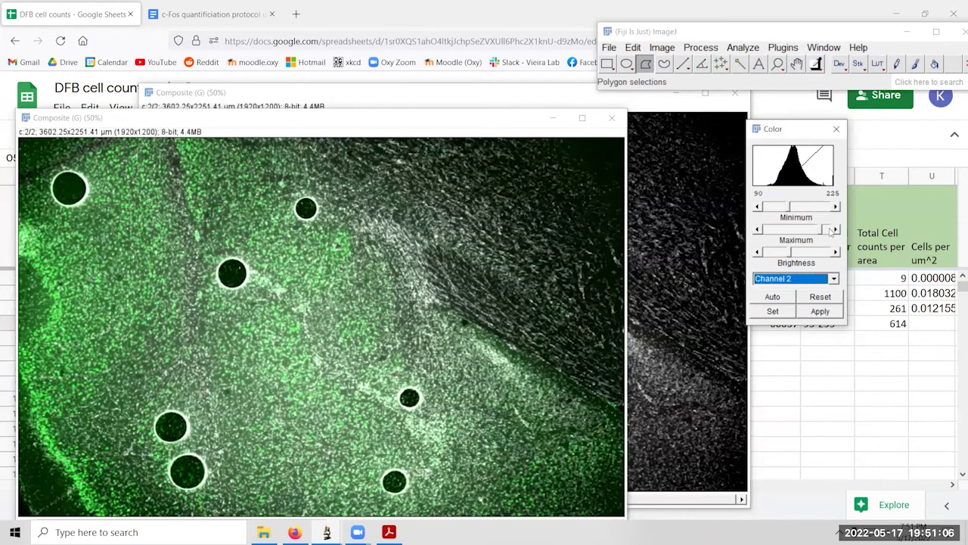
left_click(834, 230)
left_click(834, 230)
left_click(834, 230)
left_click(819, 313)
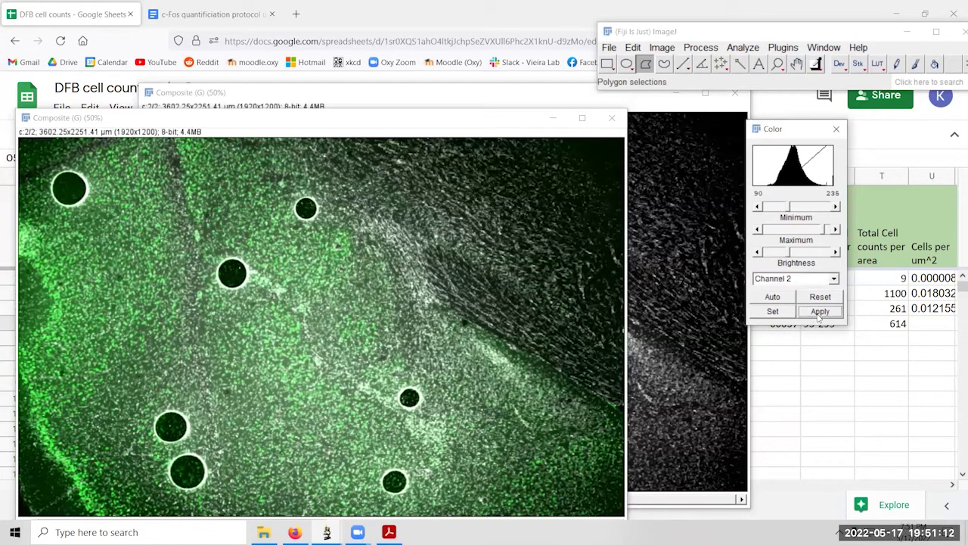
left_click(837, 129)
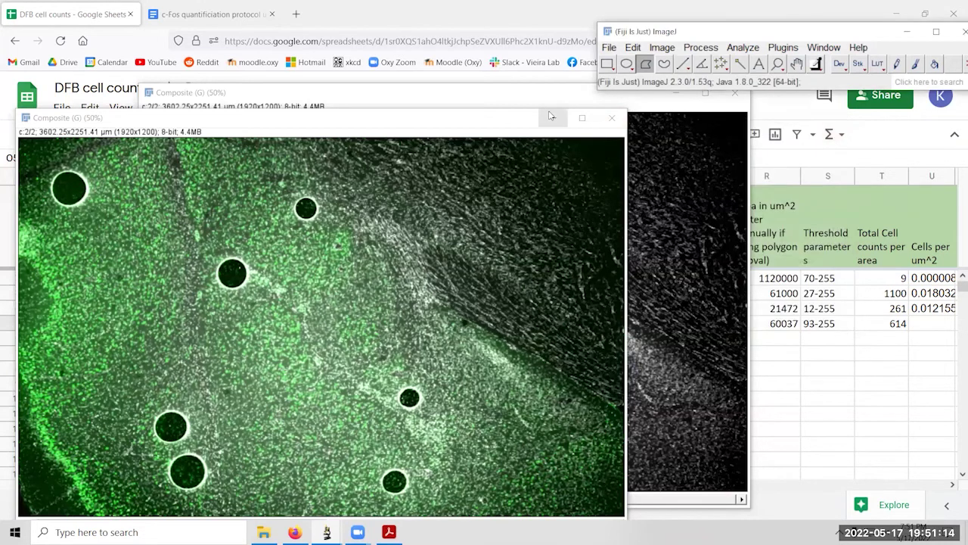
left_click(553, 119)
Restore the remaining unadjusted composite and open Color Balance on its Channel 2.
mouse_move(327, 532)
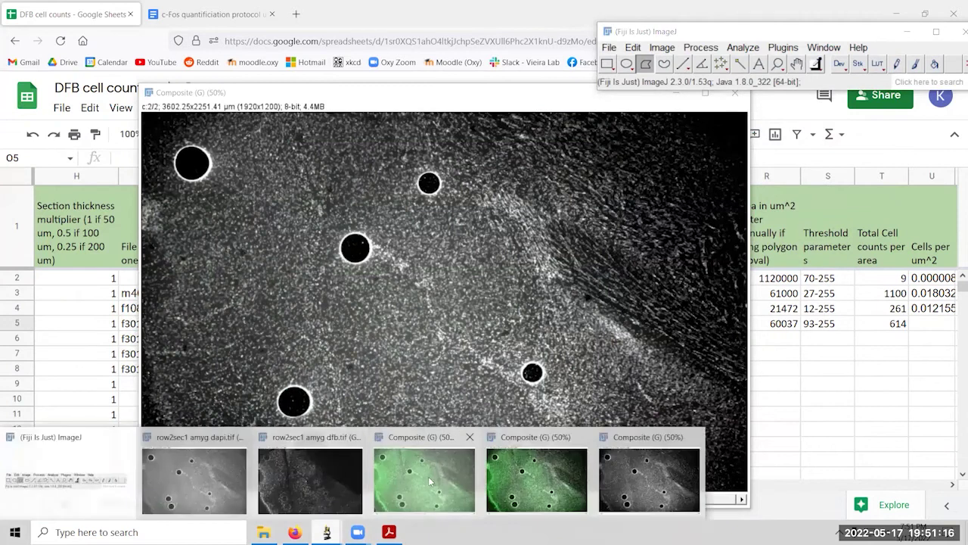
left_click(422, 470)
left_click(662, 47)
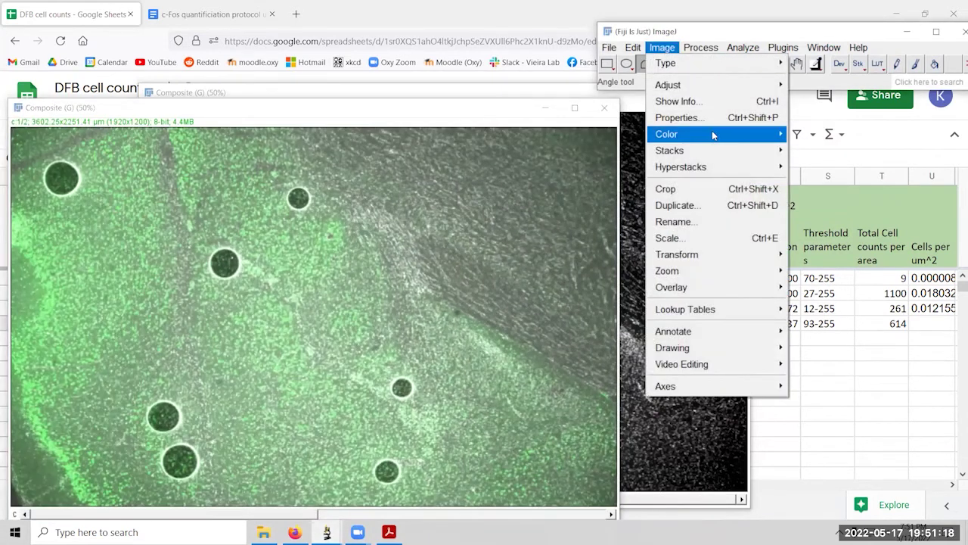
mouse_move(711, 133)
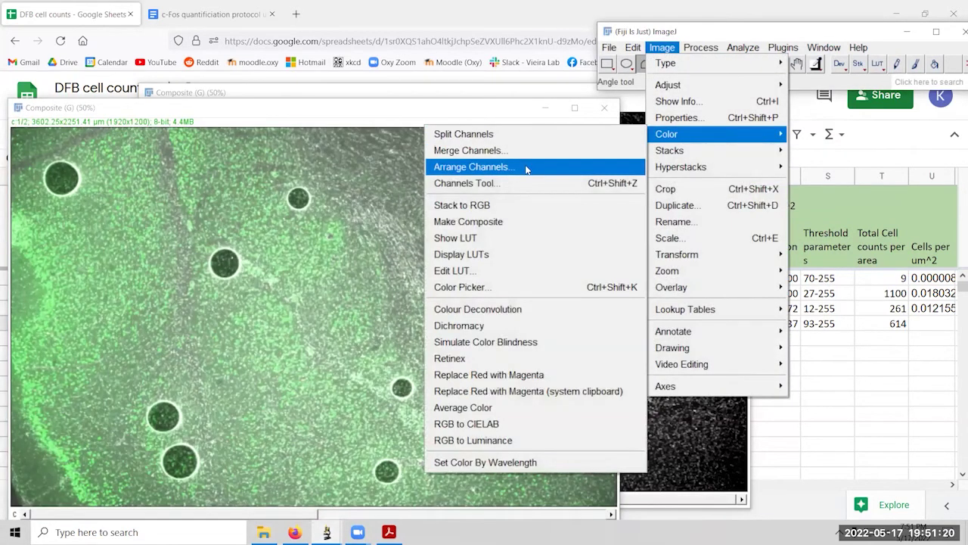
mouse_move(757, 85)
left_click(831, 119)
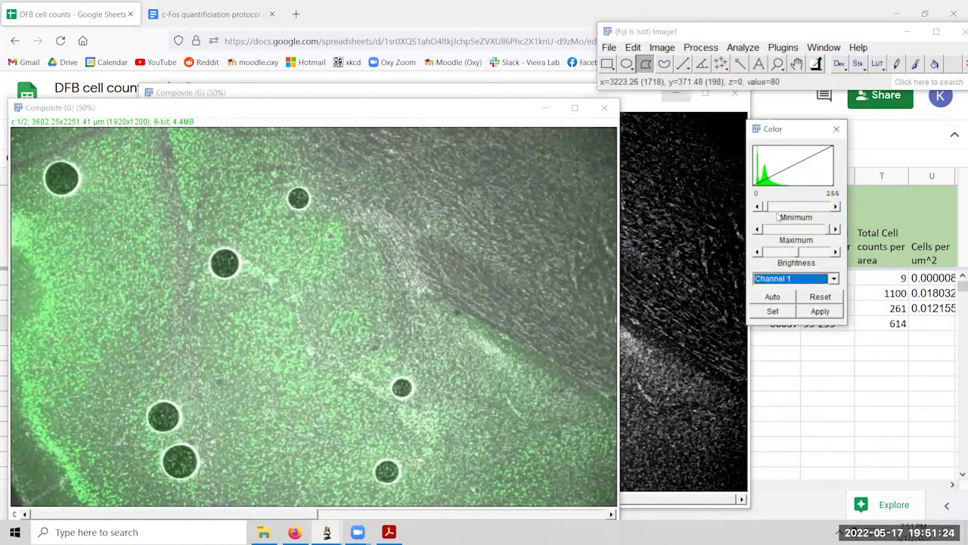
left_click(794, 280)
left_click(787, 291)
left_click(789, 280)
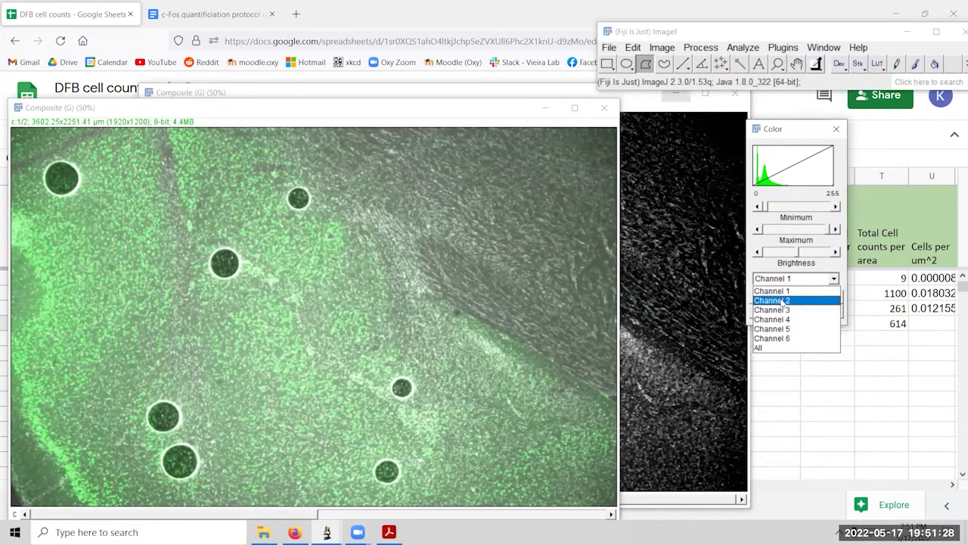